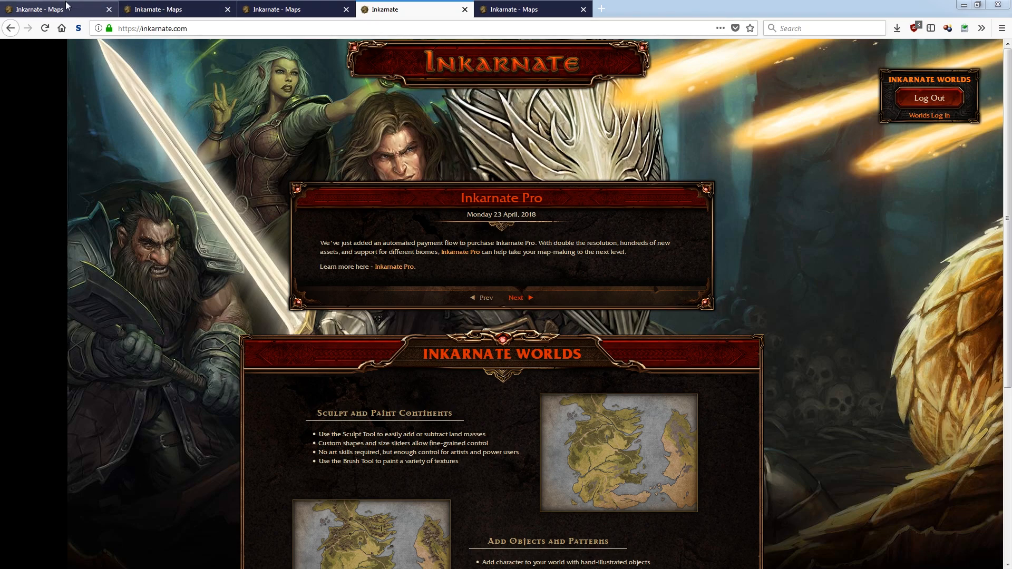
# - Review the example maps already open in the browser, and look through the gallery of saved maps
pyautogui.click(286, 7)
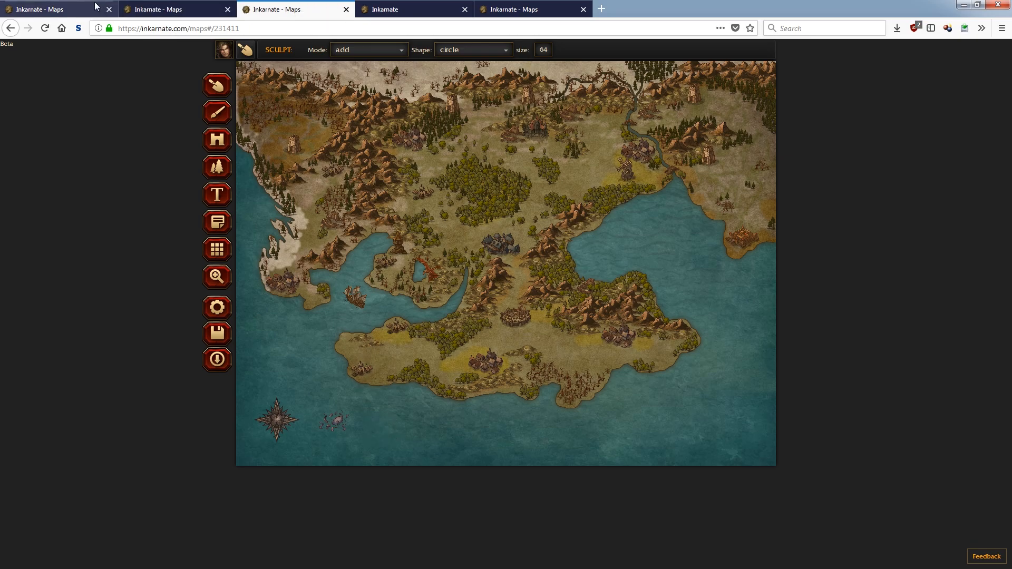
pyautogui.click(58, 7)
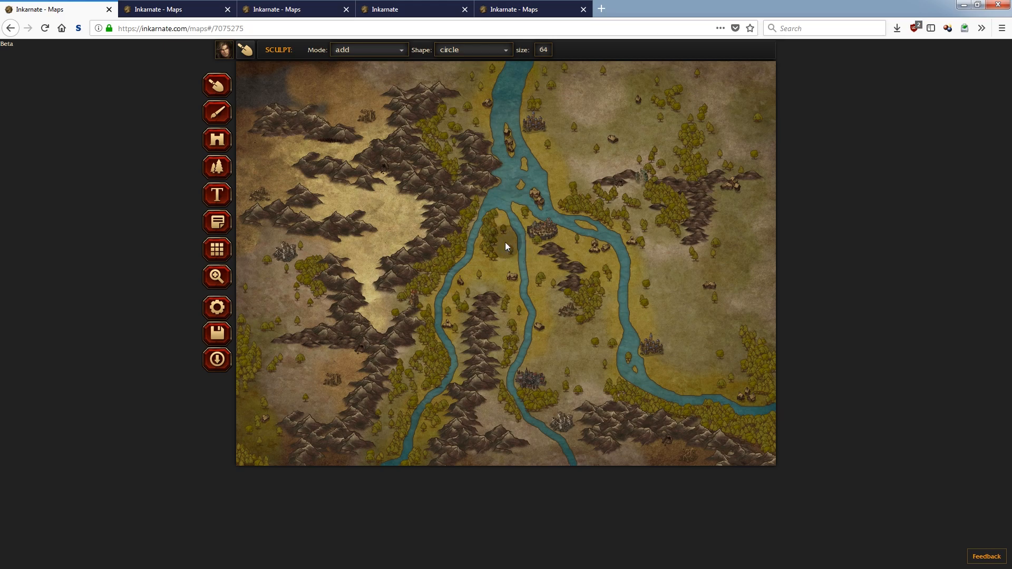
pyautogui.click(188, 6)
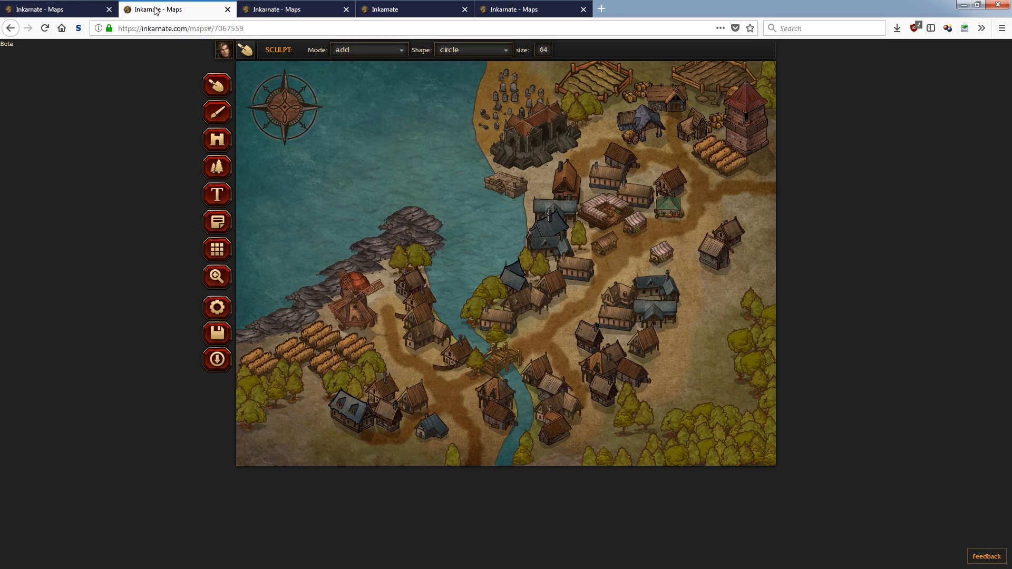
pyautogui.click(73, 7)
pyautogui.click(217, 6)
pyautogui.click(273, 6)
pyautogui.click(407, 5)
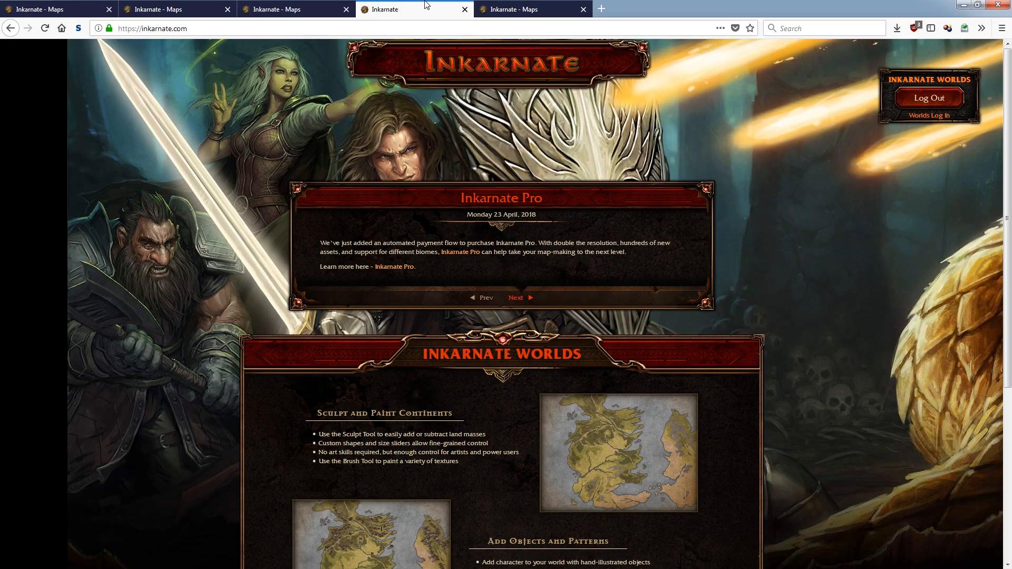
pyautogui.click(543, 6)
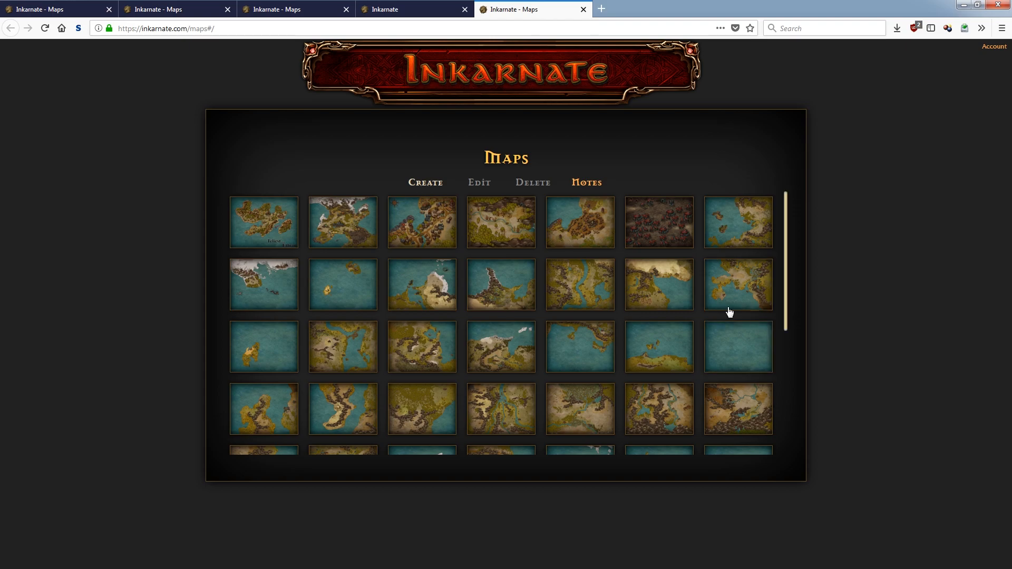
pyautogui.scroll(-4, 690, 314)
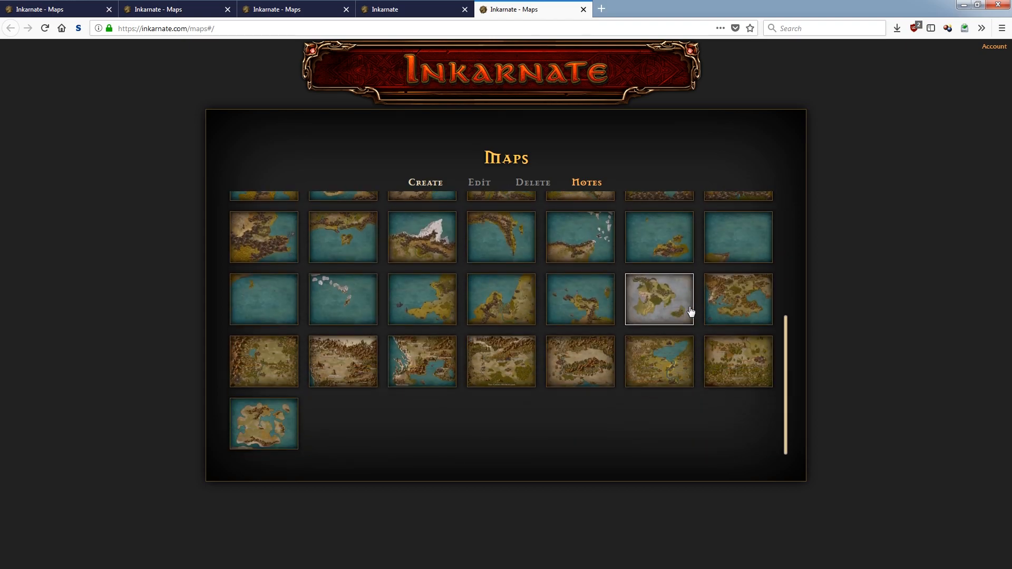
pyautogui.scroll(5, 684, 360)
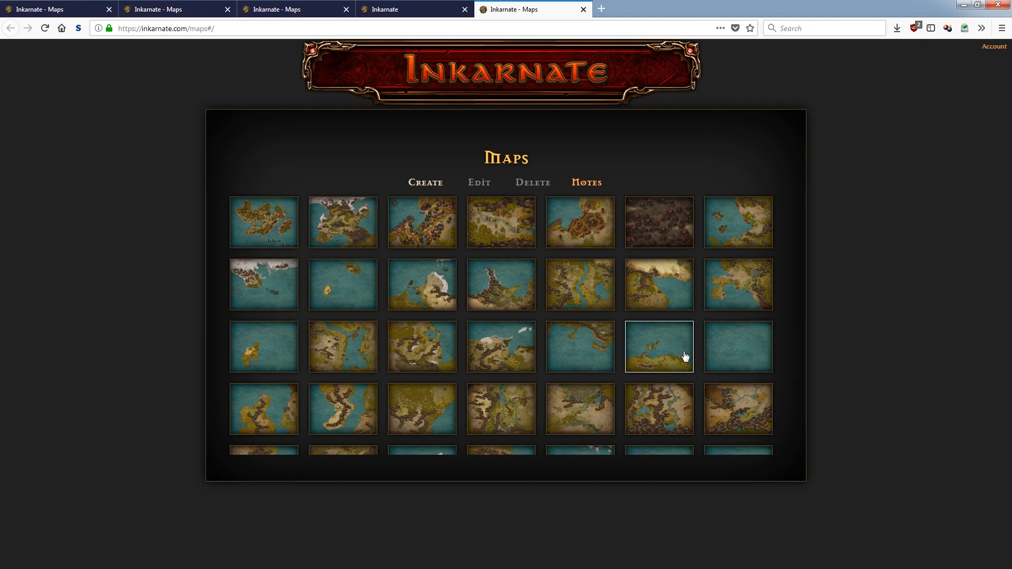
# - Create a new Pro (HD/2x) map
pyautogui.click(432, 183)
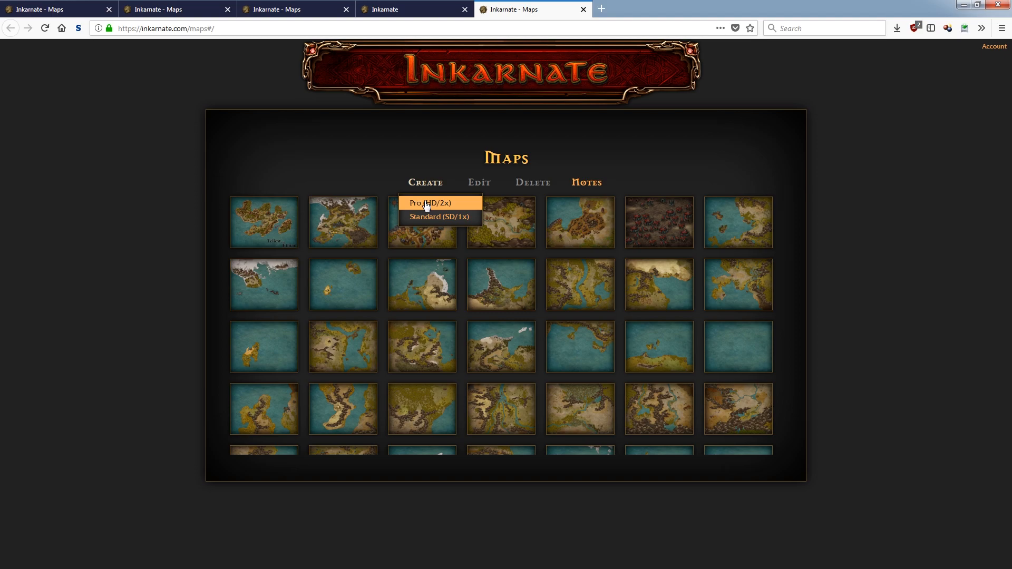
pyautogui.click(427, 204)
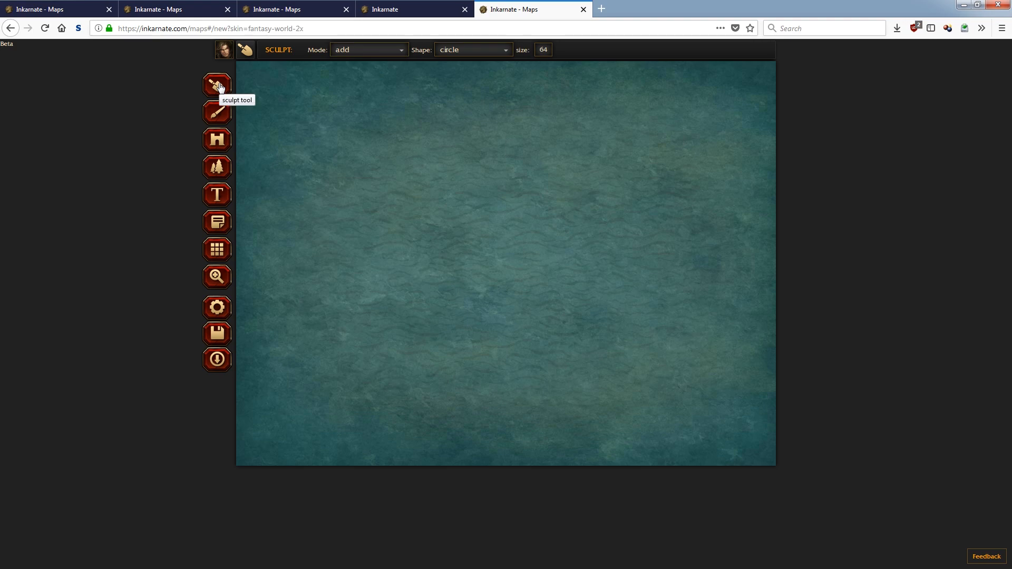
# - Sculpt a trial patch of land in the blank ocean and erase it with subtract mode
pyautogui.moveTo(599, 127)
pyautogui.mouseDown()
pyautogui.moveTo(572, 152)
pyautogui.moveTo(562, 213)
pyautogui.moveTo(617, 149)
pyautogui.moveTo(571, 168)
pyautogui.moveTo(605, 191)
pyautogui.moveTo(608, 146)
pyautogui.moveTo(558, 205)
pyautogui.moveTo(586, 159)
pyautogui.moveTo(570, 125)
pyautogui.moveTo(544, 222)
pyautogui.moveTo(543, 171)
pyautogui.moveTo(560, 107)
pyautogui.moveTo(513, 198)
pyautogui.moveTo(569, 276)
pyautogui.moveTo(628, 78)
pyautogui.moveTo(570, 257)
pyautogui.moveTo(599, 231)
pyautogui.moveTo(630, 95)
pyautogui.moveTo(582, 229)
pyautogui.moveTo(568, 127)
pyautogui.moveTo(598, 116)
pyautogui.moveTo(598, 157)
pyautogui.mouseUp()
pyautogui.click(369, 50)
pyautogui.click(369, 81)
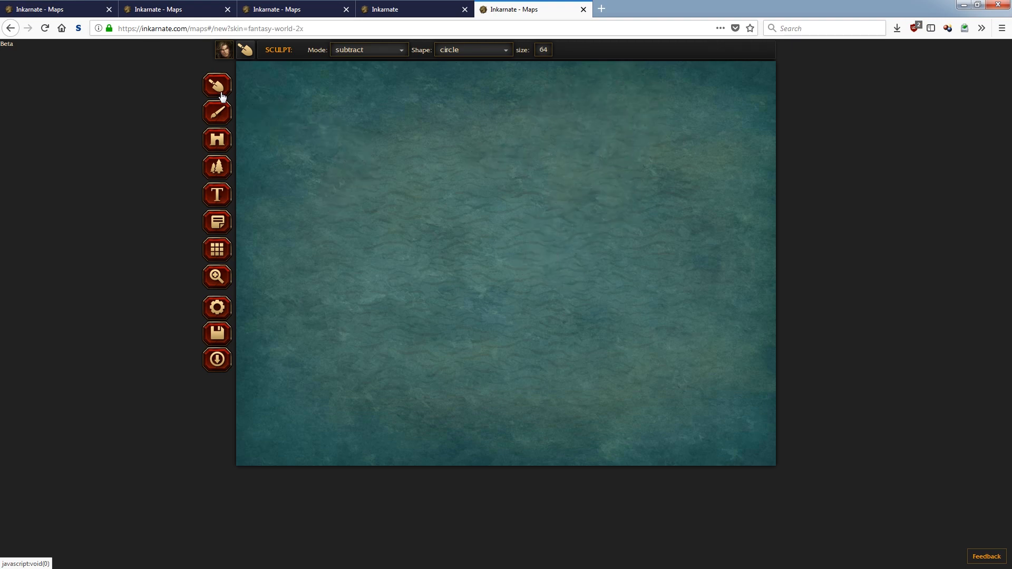
# - Sculpt a rounded island in the upper-right part of the ocean, using add mode with the circle shape
pyautogui.click(345, 50)
pyautogui.click(352, 66)
pyautogui.moveTo(651, 163)
pyautogui.mouseDown()
pyautogui.moveTo(659, 218)
pyautogui.moveTo(553, 226)
pyautogui.moveTo(576, 225)
pyautogui.mouseUp()
# - Paint the island's outer edges with the LAND-03 texture, using a circle brush of size 48 and softness 1
pyautogui.click(216, 115)
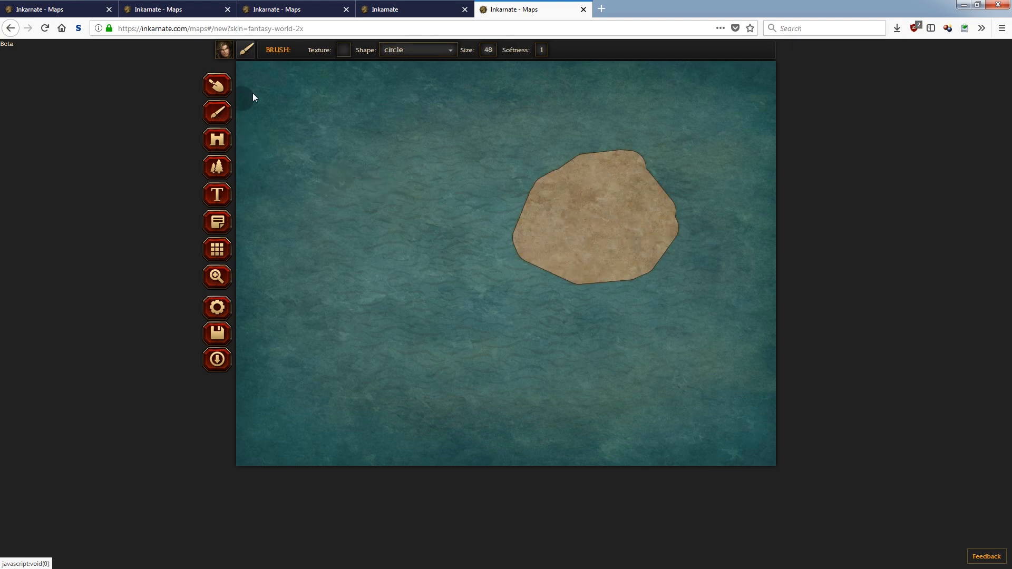
pyautogui.click(349, 53)
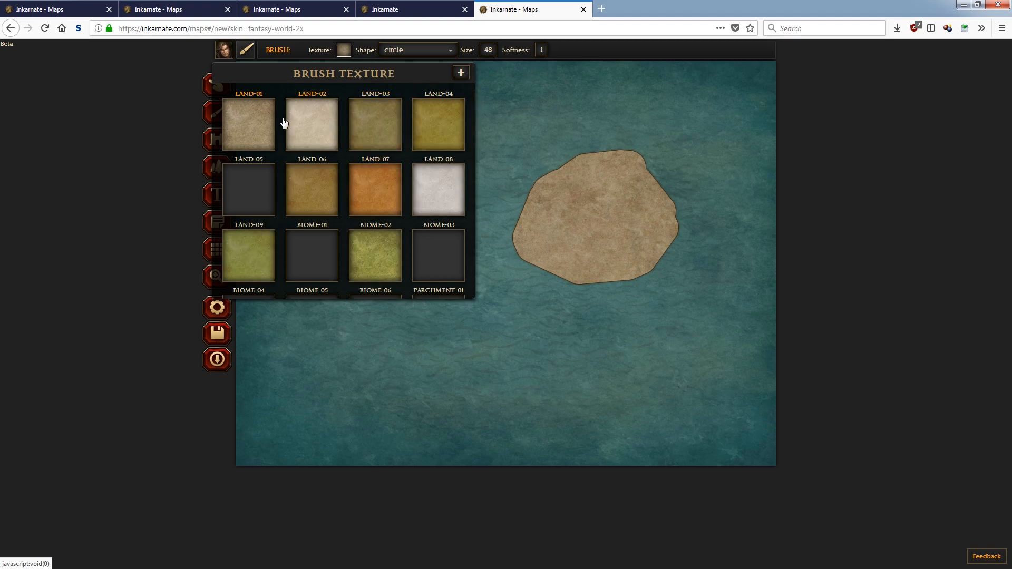
pyautogui.scroll(-5, 379, 176)
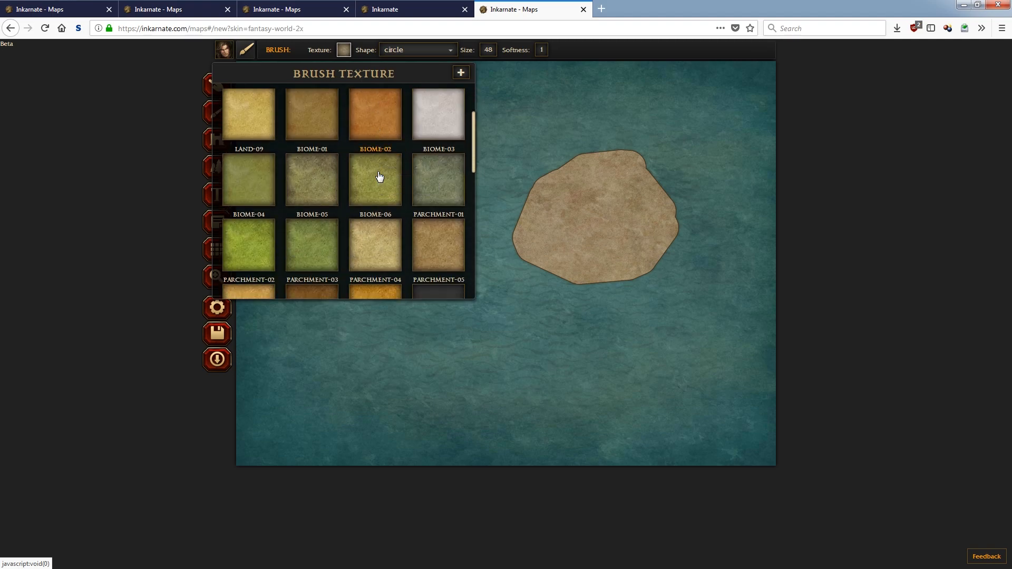
pyautogui.scroll(-5, 379, 175)
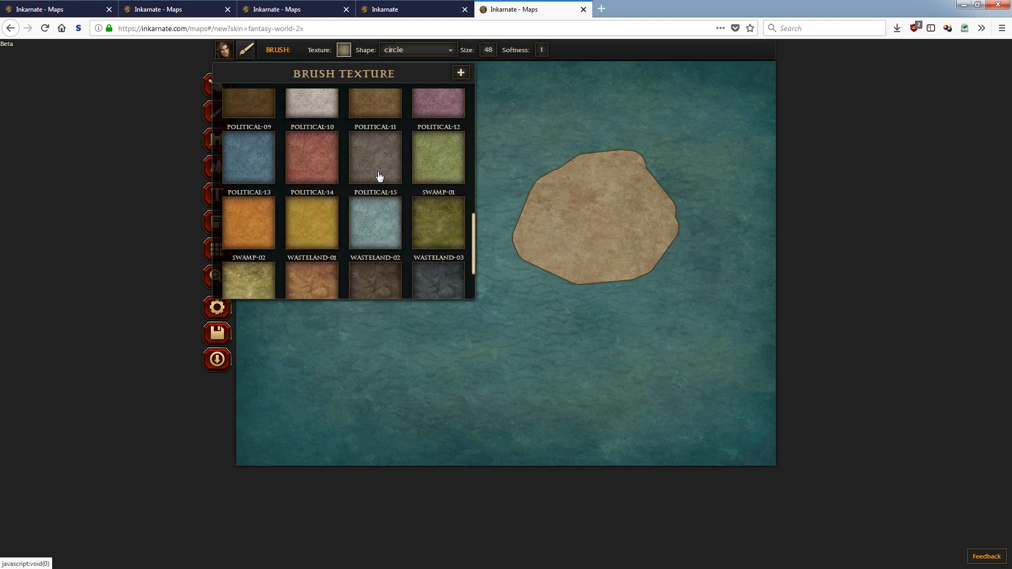
pyautogui.scroll(7, 336, 261)
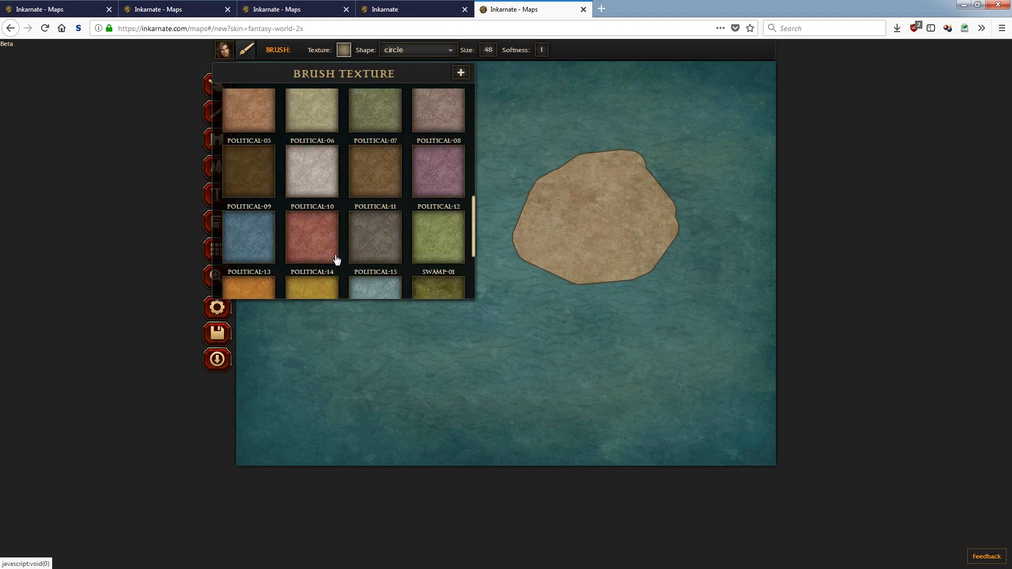
pyautogui.scroll(3, 336, 260)
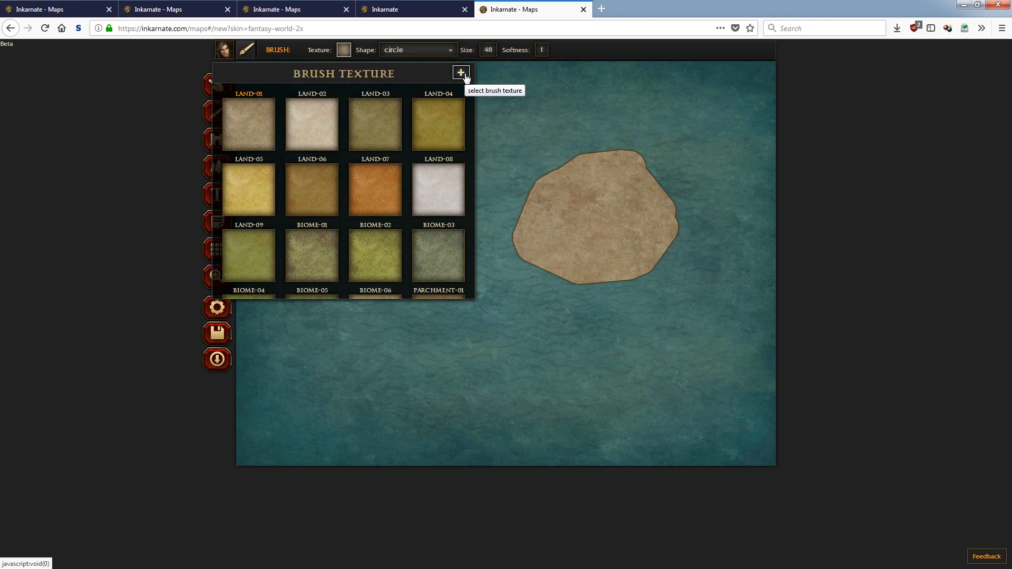
pyautogui.click(373, 129)
pyautogui.moveTo(547, 170); pyautogui.dragTo(644, 174)
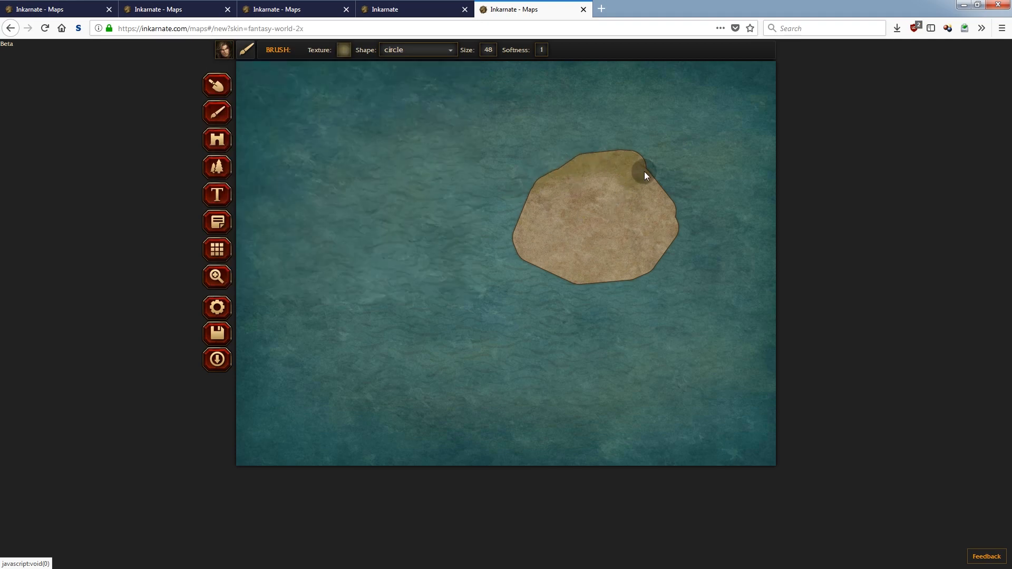
pyautogui.moveTo(612, 267); pyautogui.dragTo(609, 289)
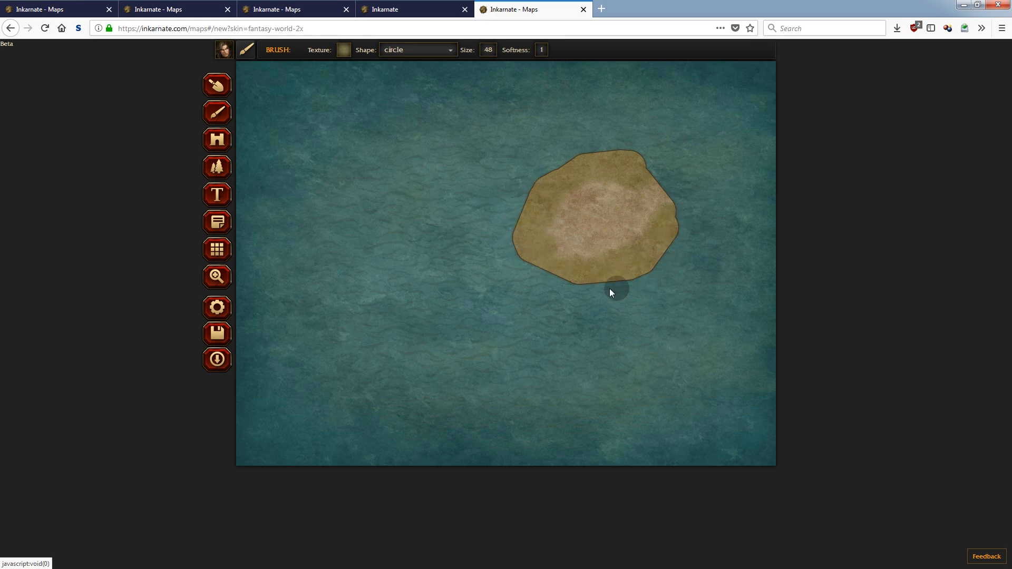
# - Paint part of the island's interior with LAND-03 at brush size 46 and softness 0, and reset the softness to 1
pyautogui.click(488, 50)
pyautogui.moveTo(477, 65)
pyautogui.mouseDown()
pyautogui.moveTo(506, 67)
pyautogui.moveTo(476, 65)
pyautogui.mouseUp()
pyautogui.click(541, 50)
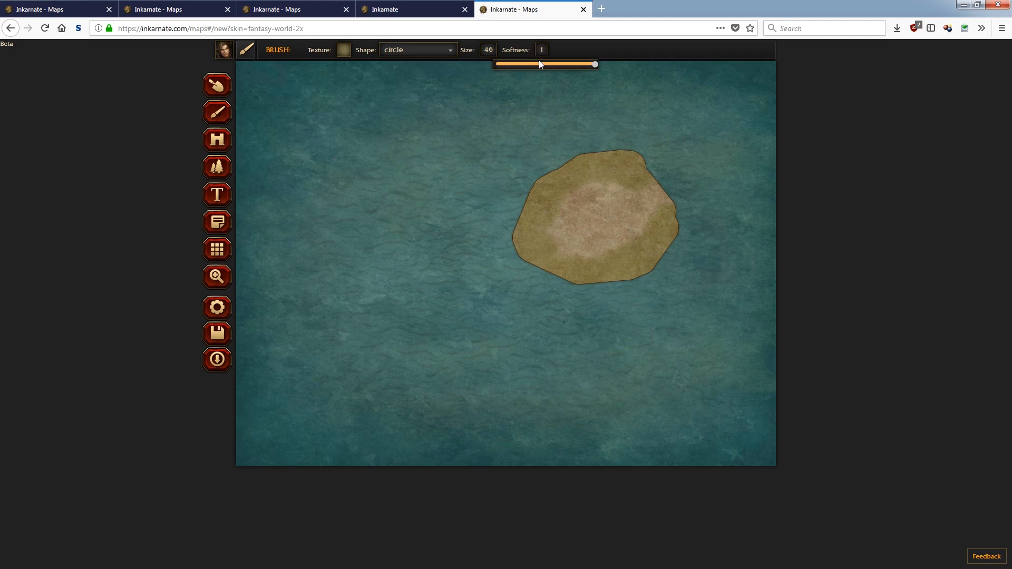
pyautogui.moveTo(593, 64); pyautogui.dragTo(494, 64)
pyautogui.moveTo(605, 251); pyautogui.dragTo(640, 243)
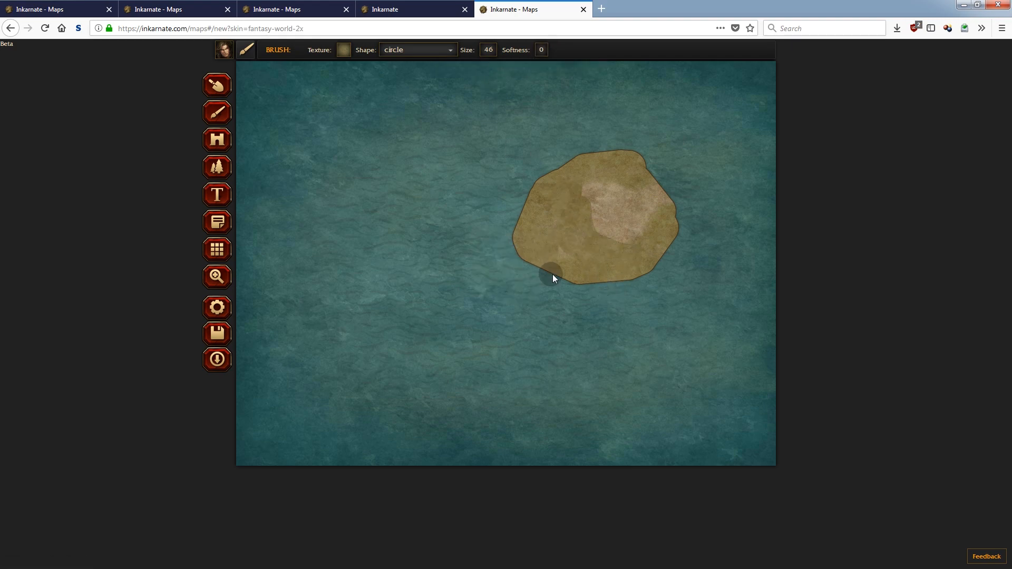
pyautogui.click(541, 50)
pyautogui.moveTo(503, 65); pyautogui.dragTo(613, 62)
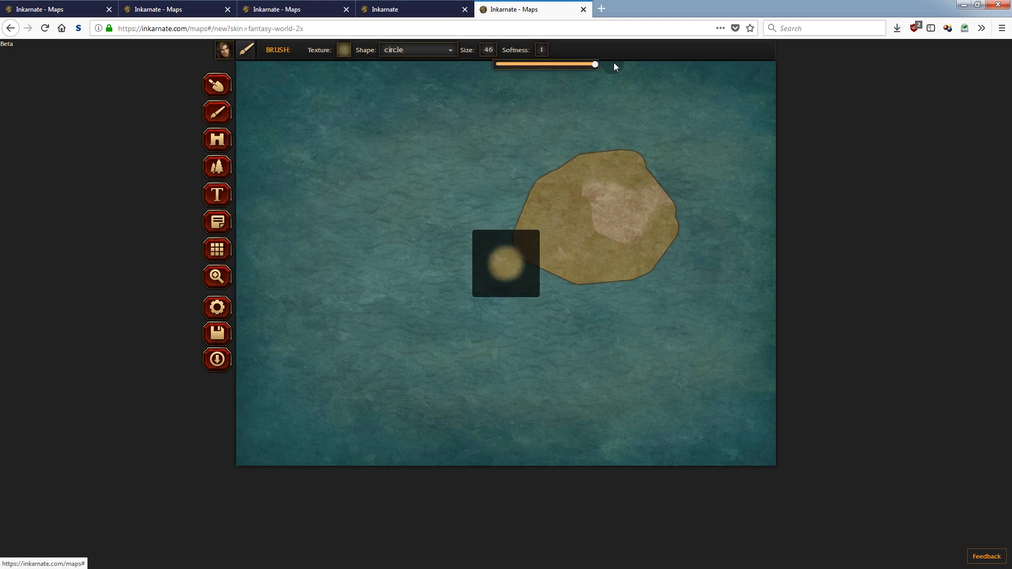
# - Change the brush shape to hex and sculpt a group of hexagonal land tiles northwest of the island
pyautogui.click(418, 52)
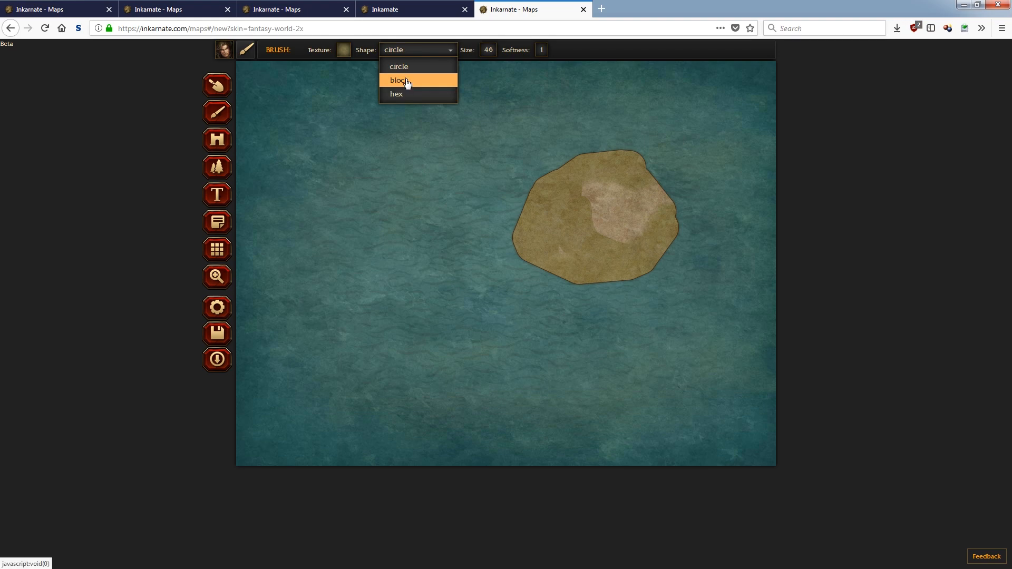
pyautogui.press('Up')
pyautogui.press('Return')
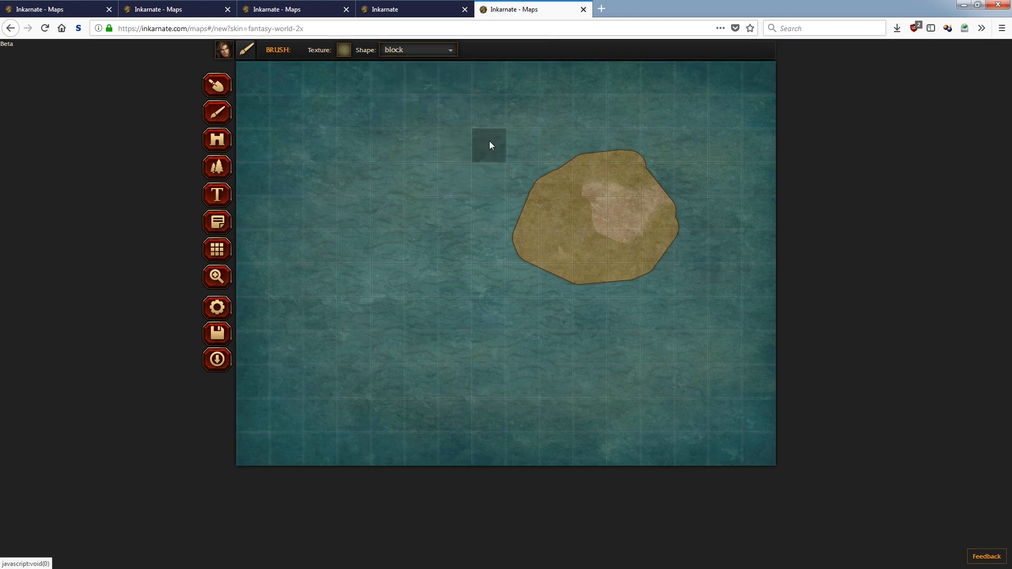
pyautogui.click(407, 51)
pyautogui.click(407, 95)
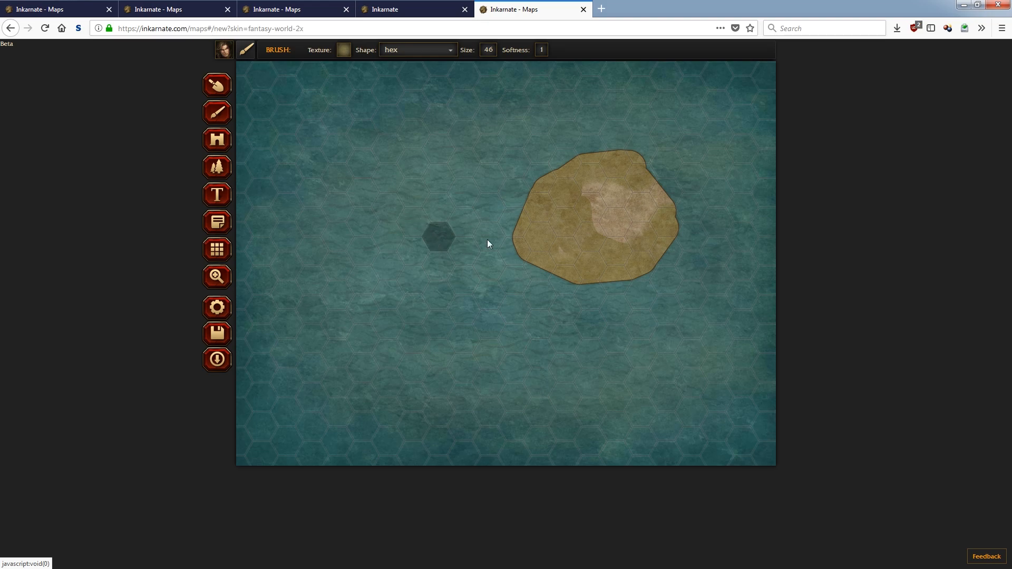
pyautogui.click(217, 85)
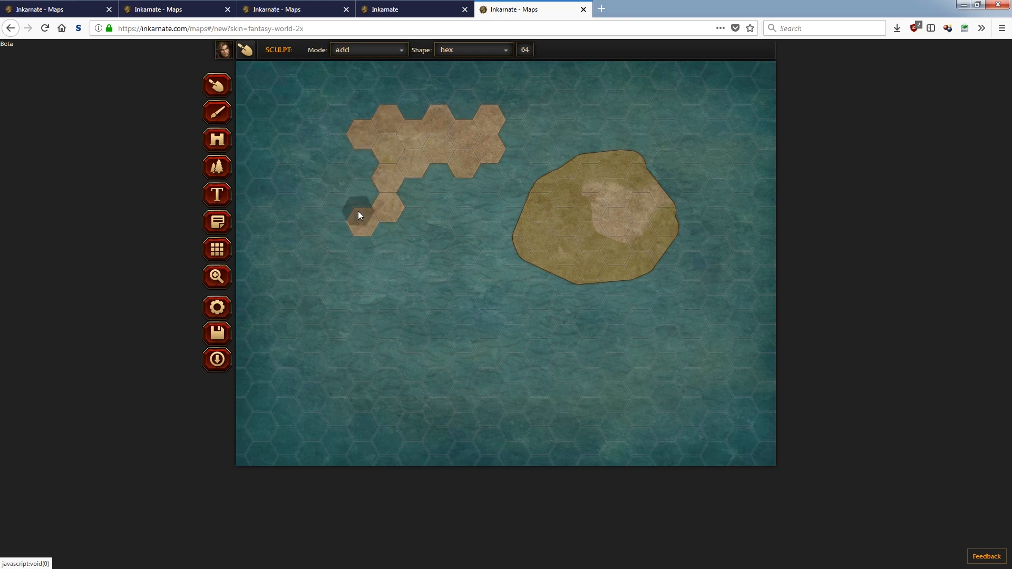
# - Choose TOWER-01 from the object library and place it at 200% scale on the northern part of the island
pyautogui.click(218, 141)
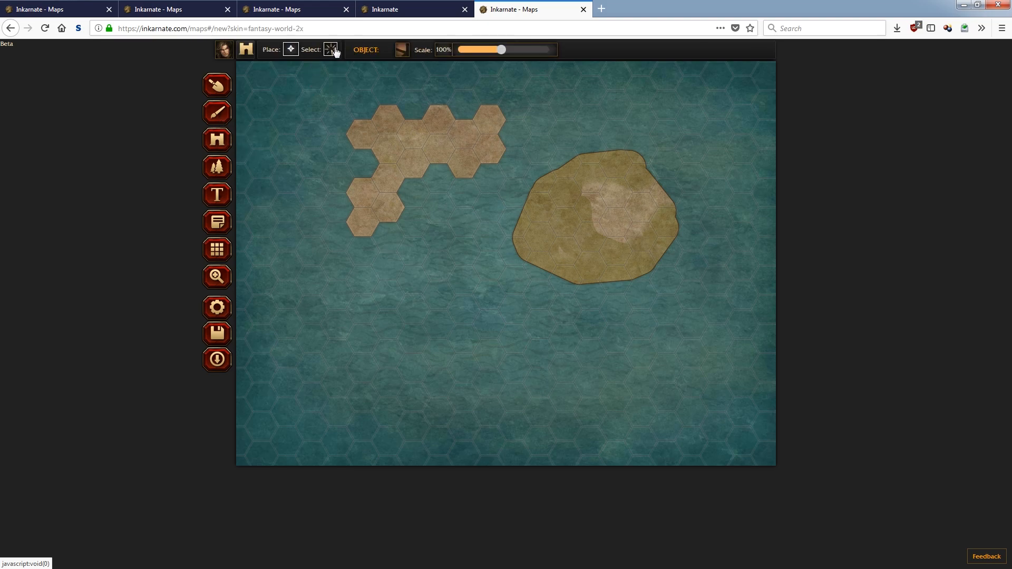
pyautogui.click(403, 51)
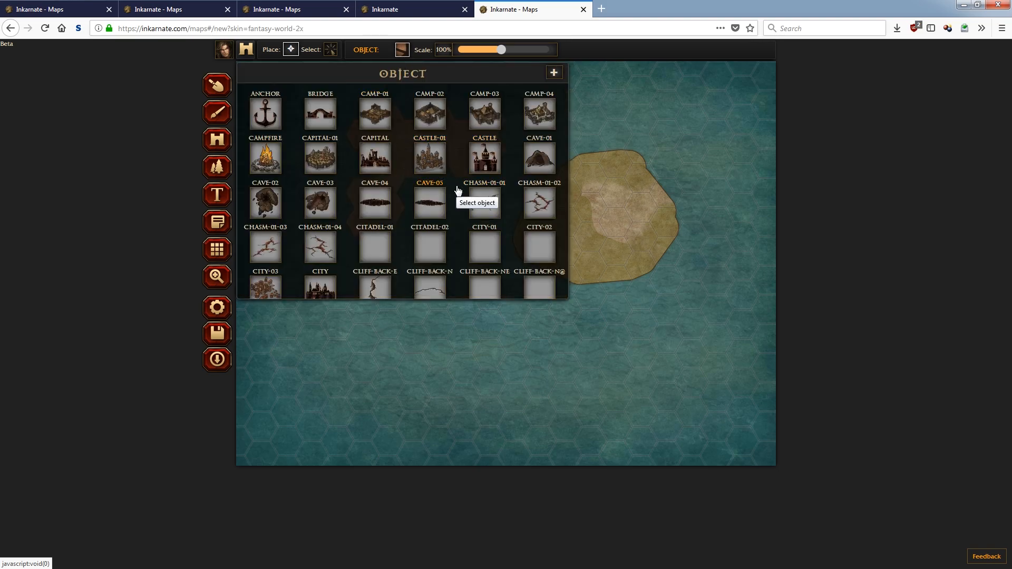
pyautogui.scroll(-3, 458, 191)
pyautogui.scroll(-5, 457, 191)
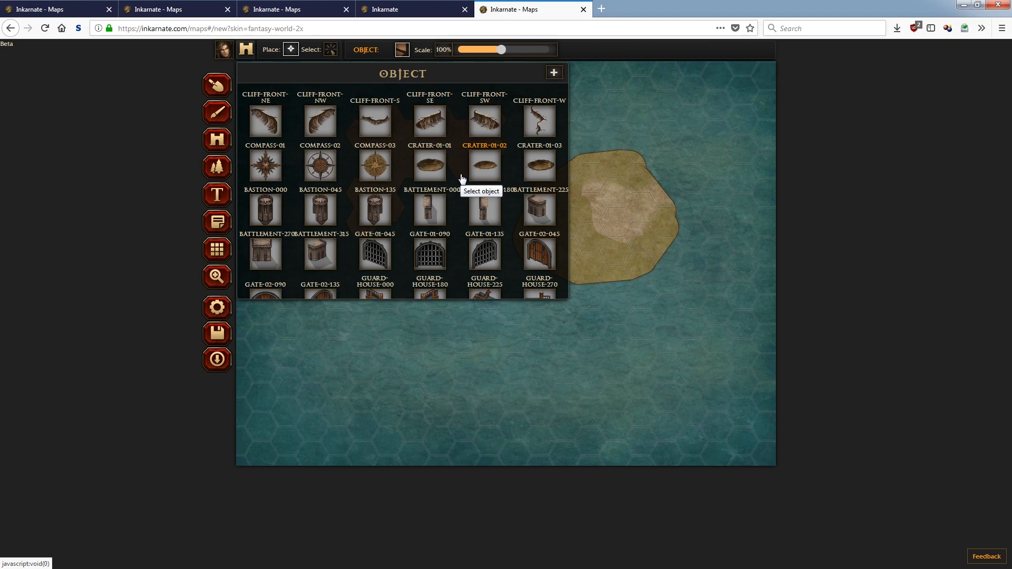
pyautogui.scroll(-3, 463, 179)
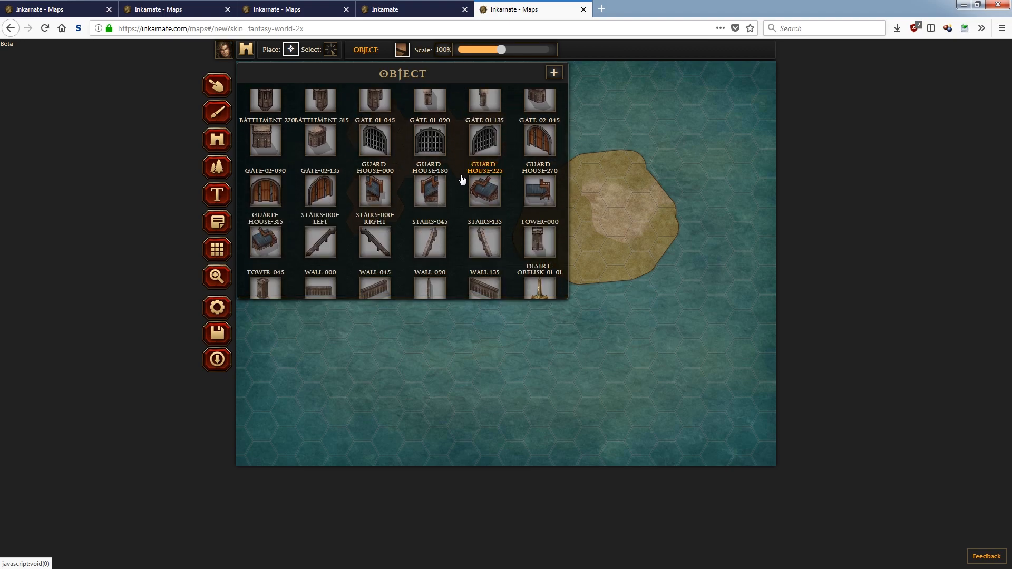
pyautogui.scroll(-1, 462, 180)
pyautogui.scroll(-3, 462, 180)
pyautogui.scroll(-2, 463, 180)
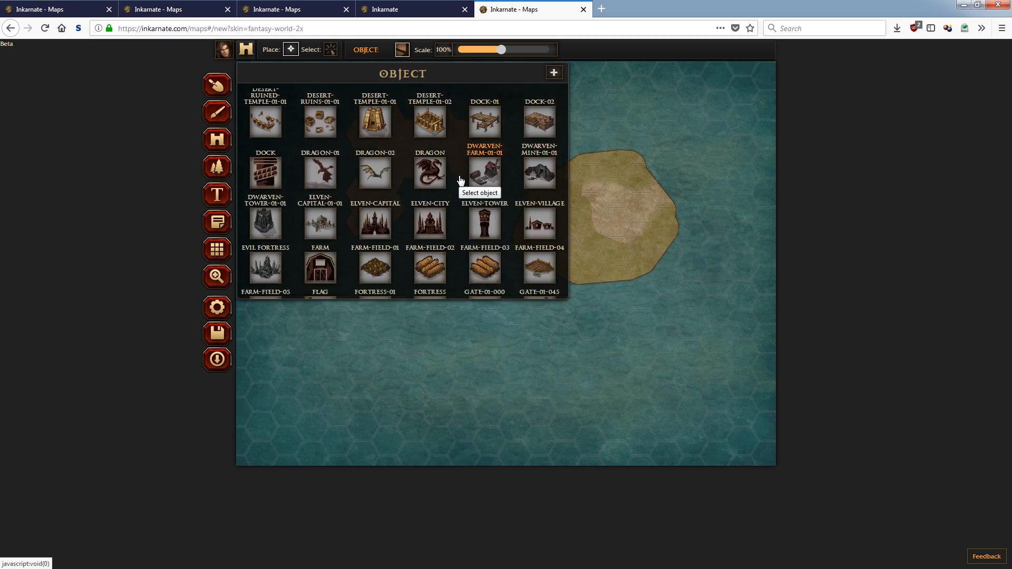
pyautogui.scroll(-2, 460, 179)
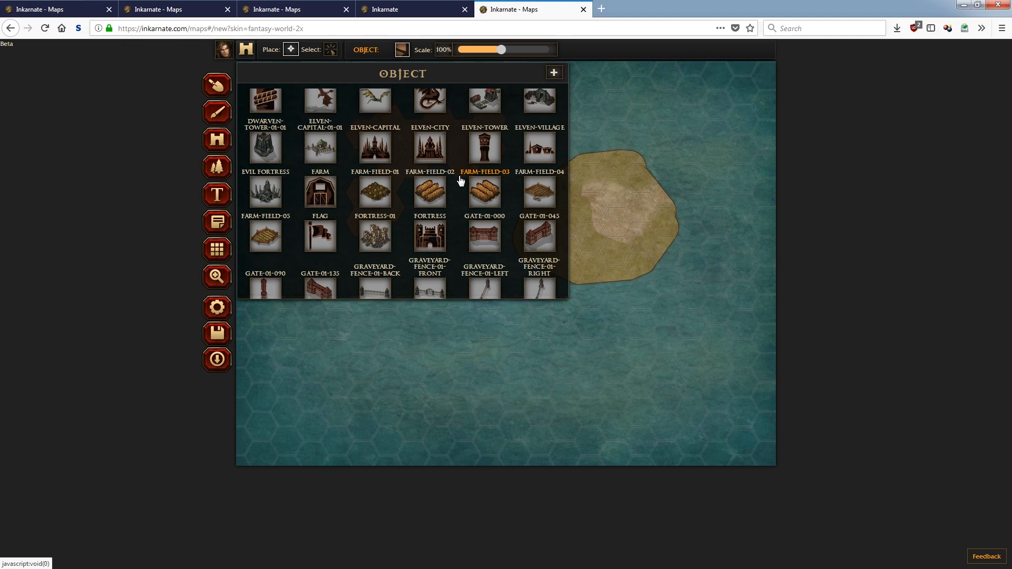
pyautogui.scroll(-3, 461, 180)
pyautogui.scroll(-5, 461, 179)
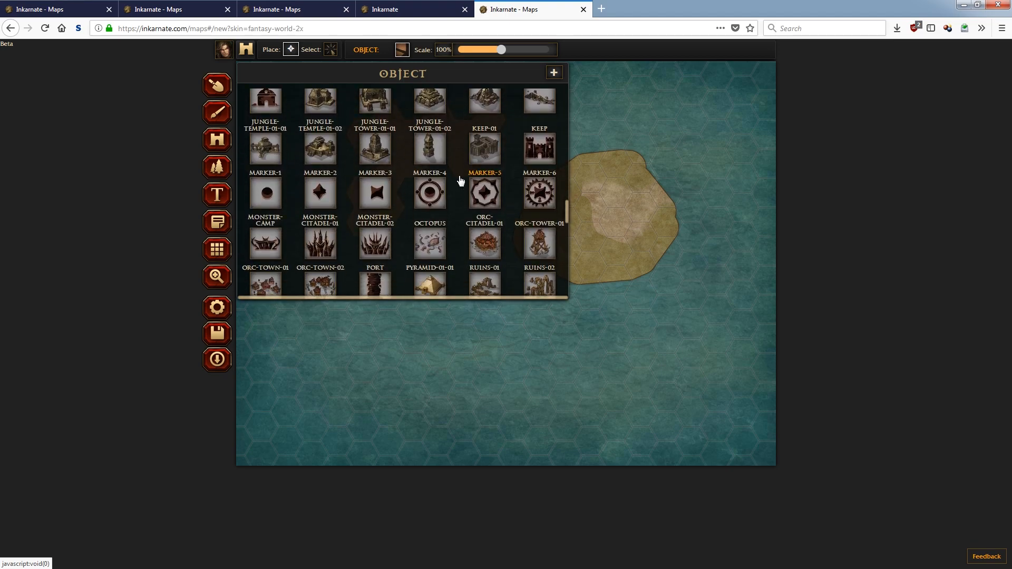
pyautogui.scroll(-5, 460, 179)
pyautogui.scroll(-5, 460, 180)
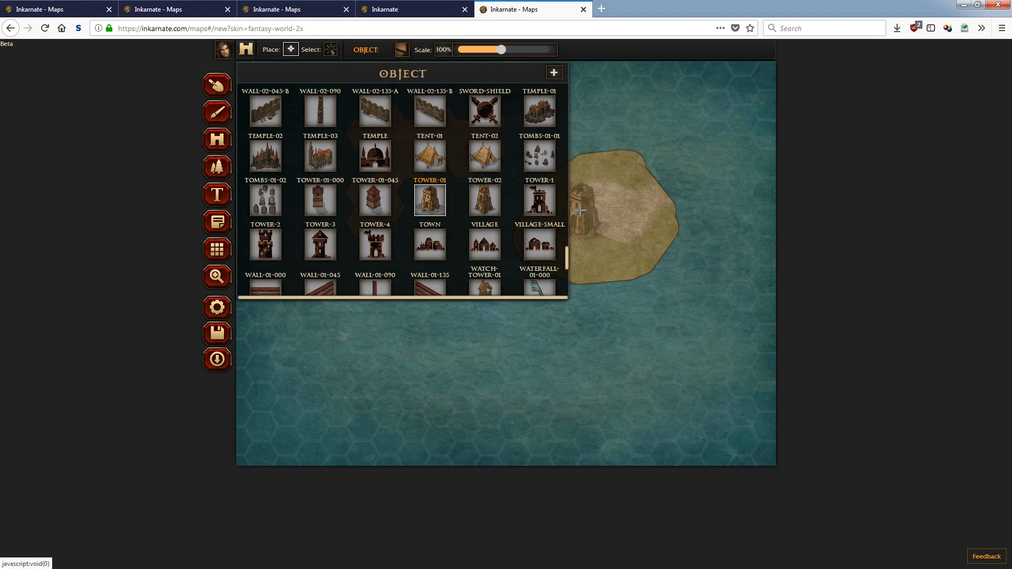
pyautogui.click(401, 50)
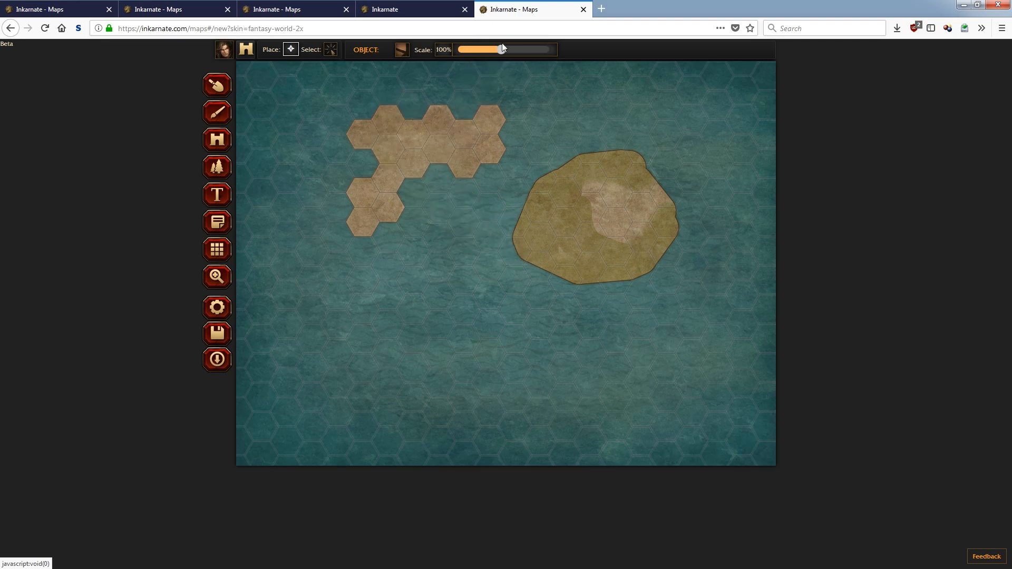
pyautogui.moveTo(503, 51); pyautogui.dragTo(550, 49)
pyautogui.click(599, 168)
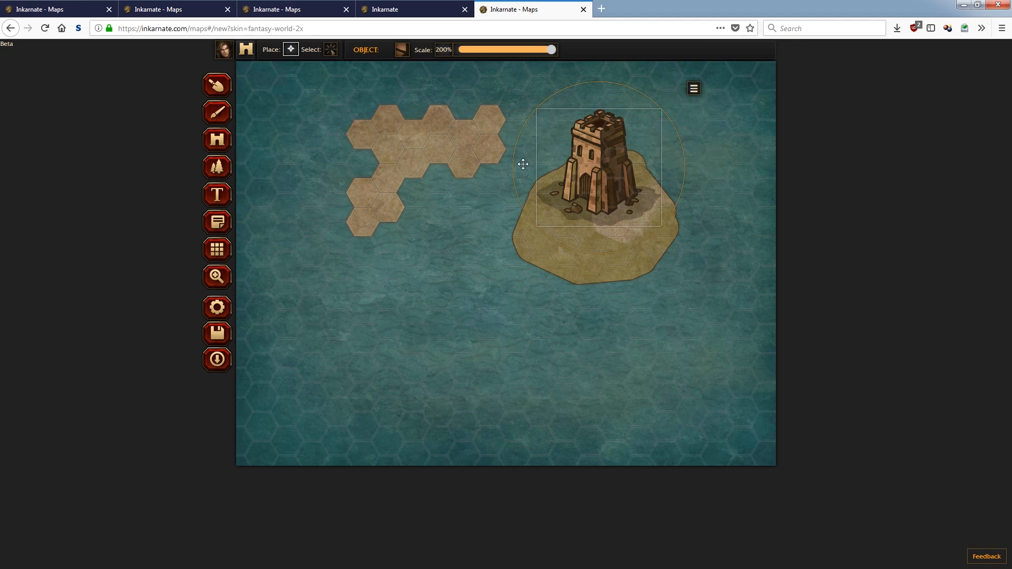
# - Adjust the island tower's position and rotation, and place a second TOWER-01 at 200% scale on the hexagonal tiles
pyautogui.moveTo(596, 169)
pyautogui.mouseDown()
pyautogui.moveTo(539, 186)
pyautogui.moveTo(590, 172)
pyautogui.moveTo(607, 181)
pyautogui.mouseUp()
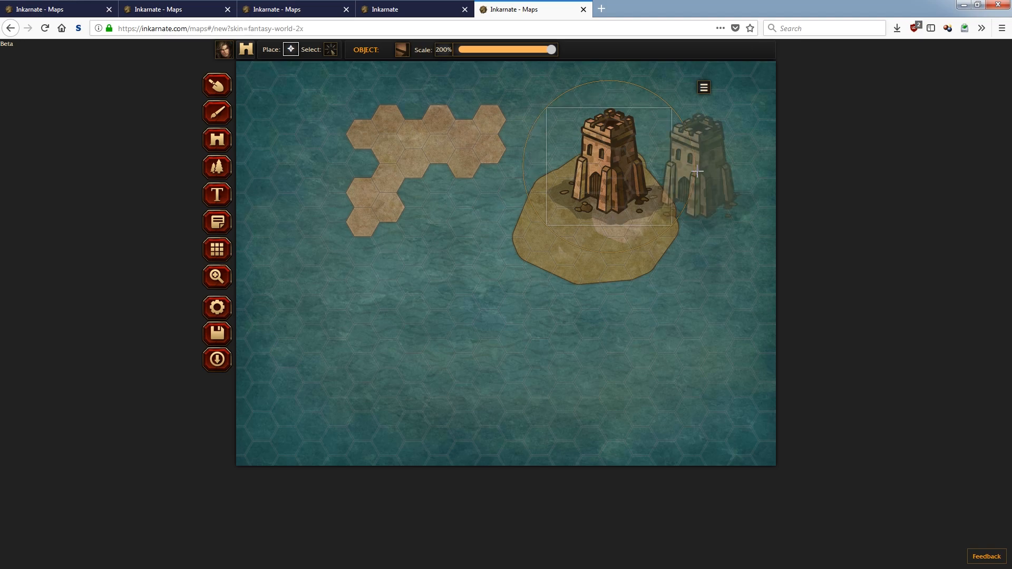
pyautogui.moveTo(696, 165); pyautogui.dragTo(729, 168)
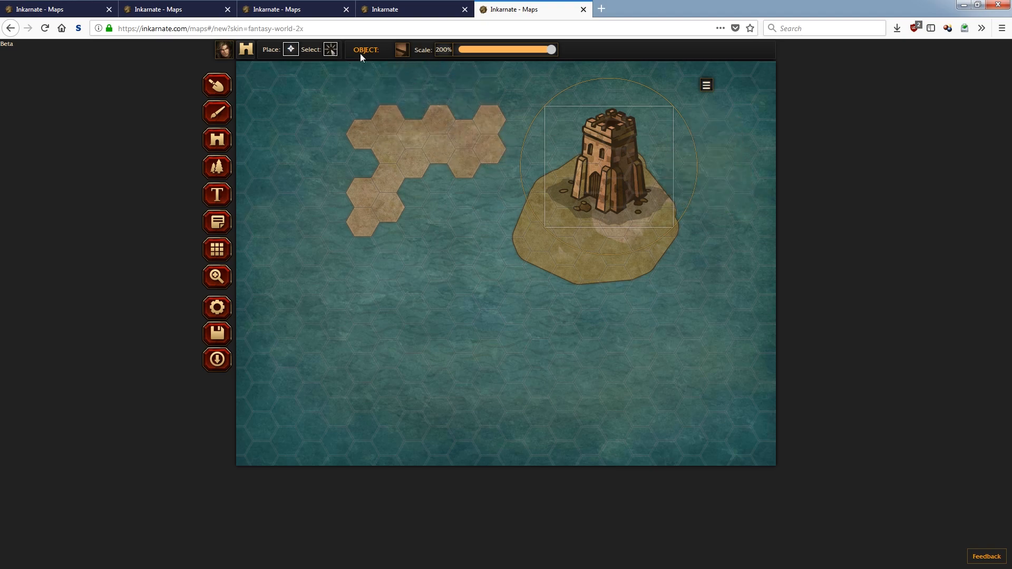
pyautogui.click(416, 113)
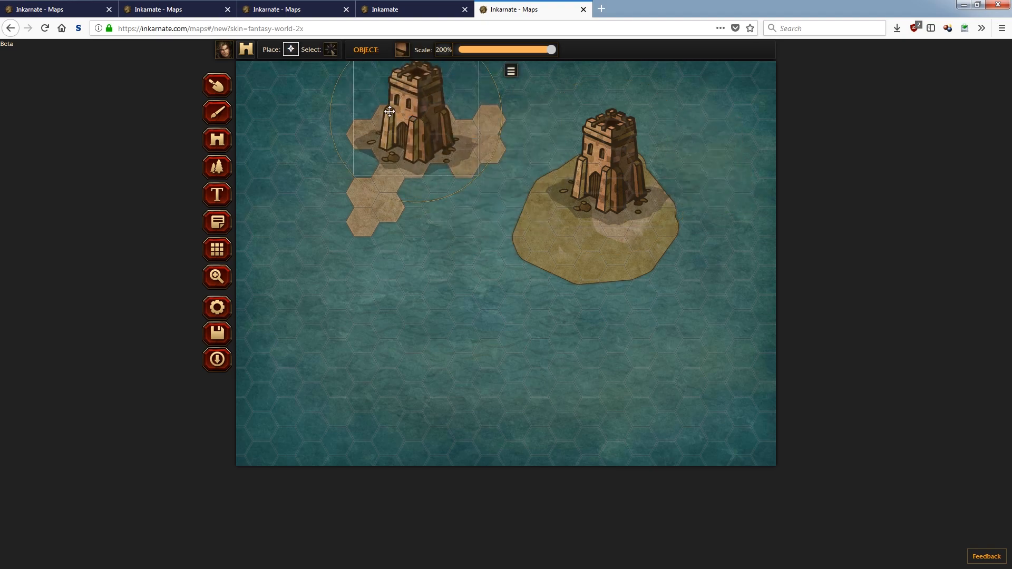
# - Reselect the island's tower, shift it slightly west and look at its object options
pyautogui.click(331, 51)
pyautogui.click(614, 194)
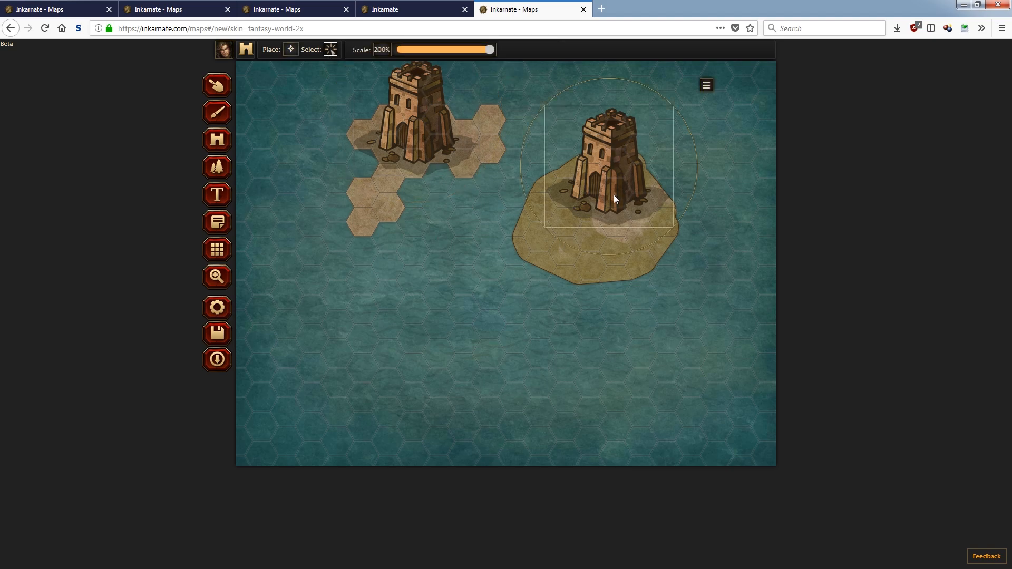
pyautogui.moveTo(613, 195); pyautogui.dragTo(603, 196)
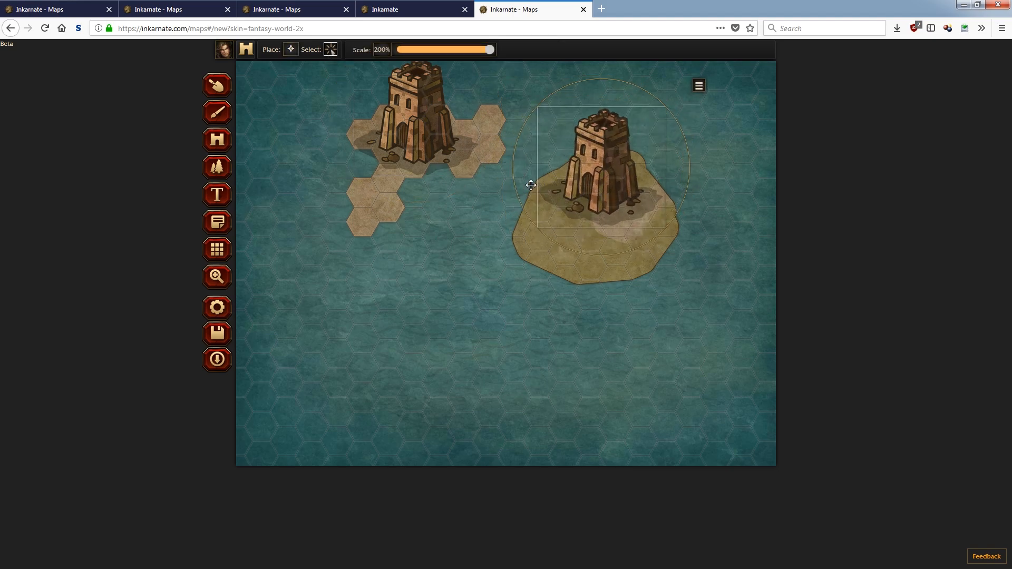
pyautogui.moveTo(514, 186)
pyautogui.mouseDown()
pyautogui.moveTo(521, 206)
pyautogui.moveTo(515, 186)
pyautogui.mouseUp()
pyautogui.click(701, 88)
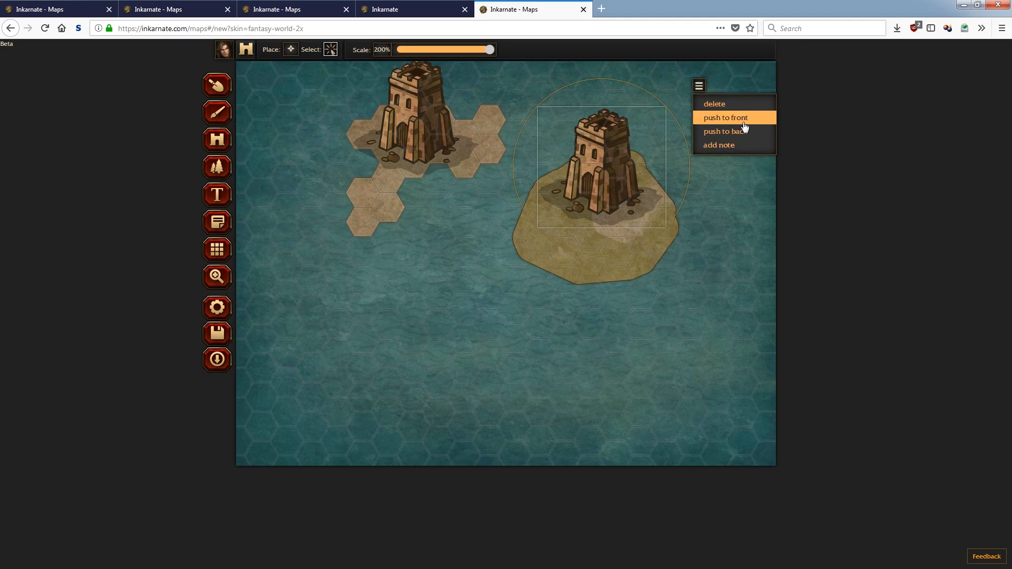
pyautogui.click(349, 76)
# - Place TENT-01 objects at 200% scale beside both towers, pushing the island's tent to the back
pyautogui.click(290, 51)
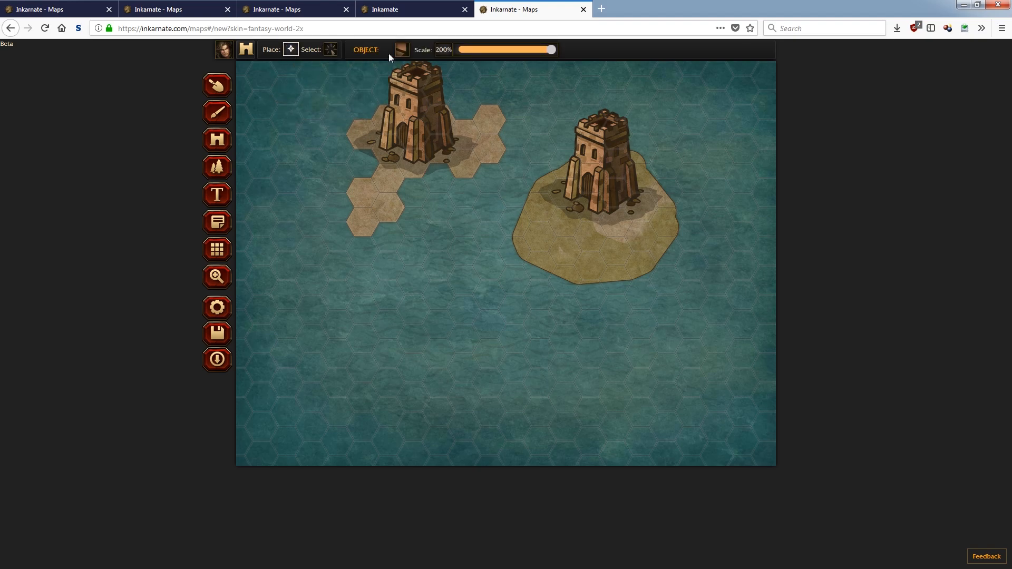
pyautogui.click(402, 50)
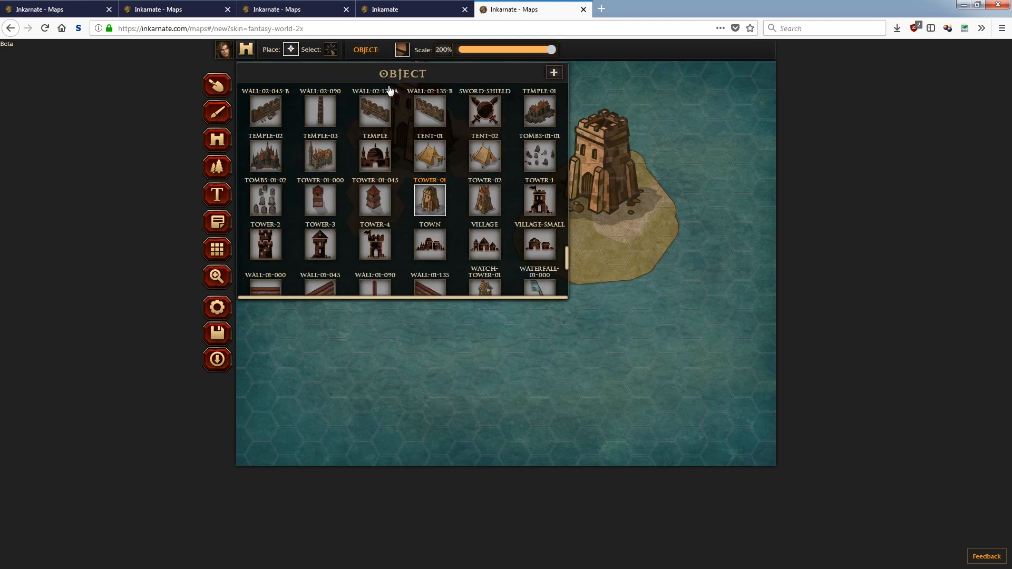
pyautogui.click(428, 159)
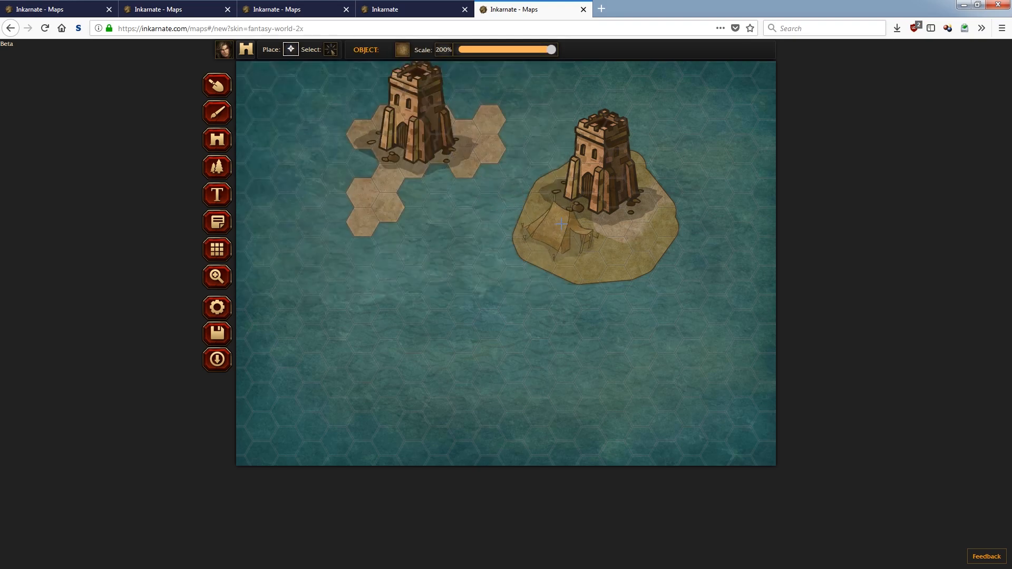
pyautogui.click(634, 184)
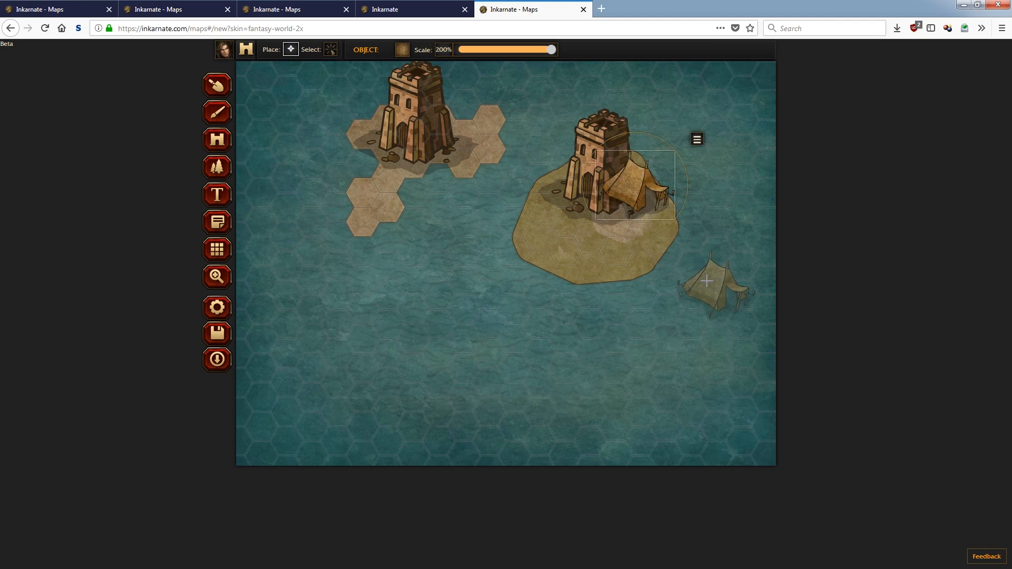
pyautogui.click(697, 140)
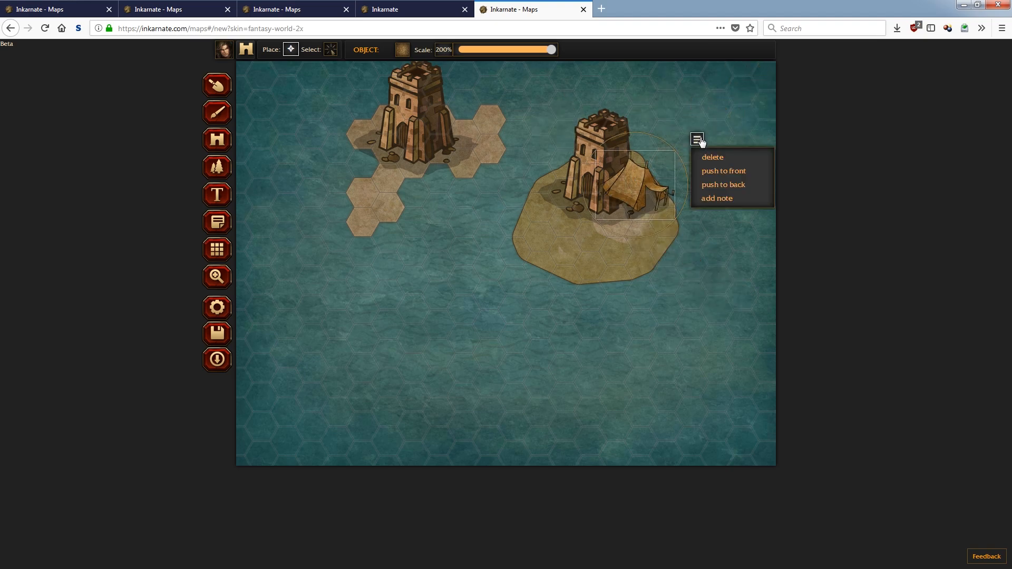
pyautogui.click(744, 189)
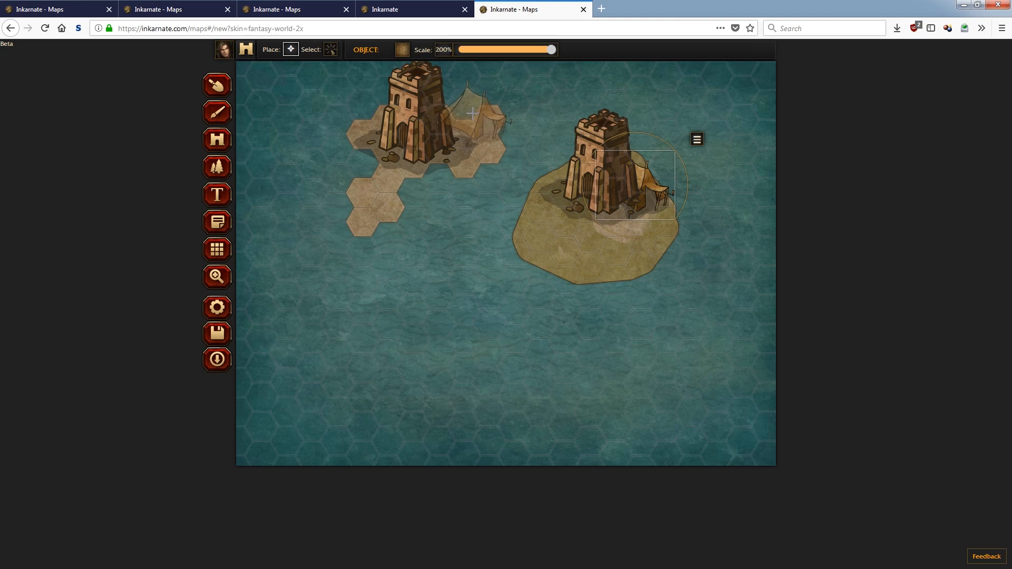
pyautogui.click(468, 113)
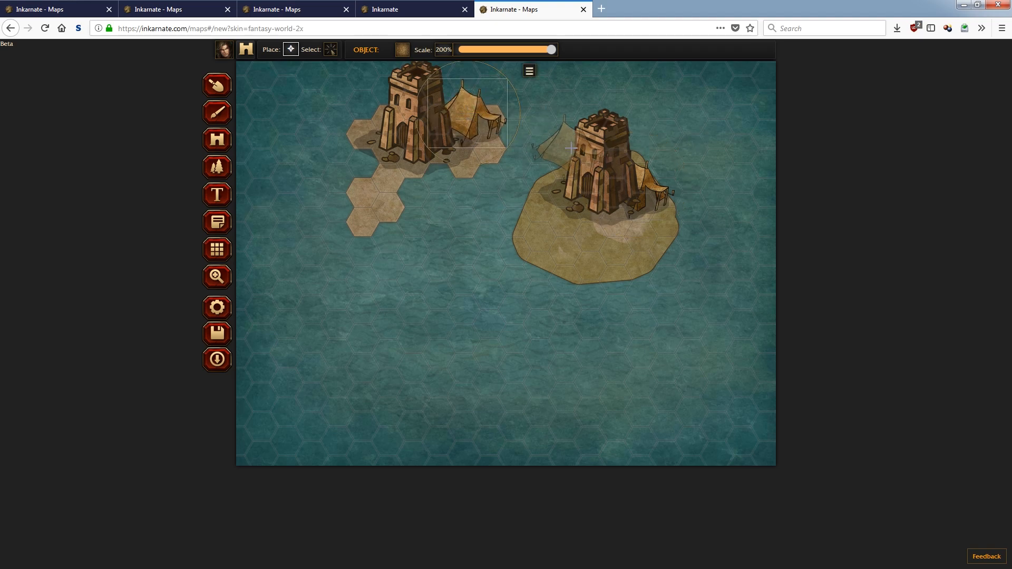
pyautogui.click(377, 150)
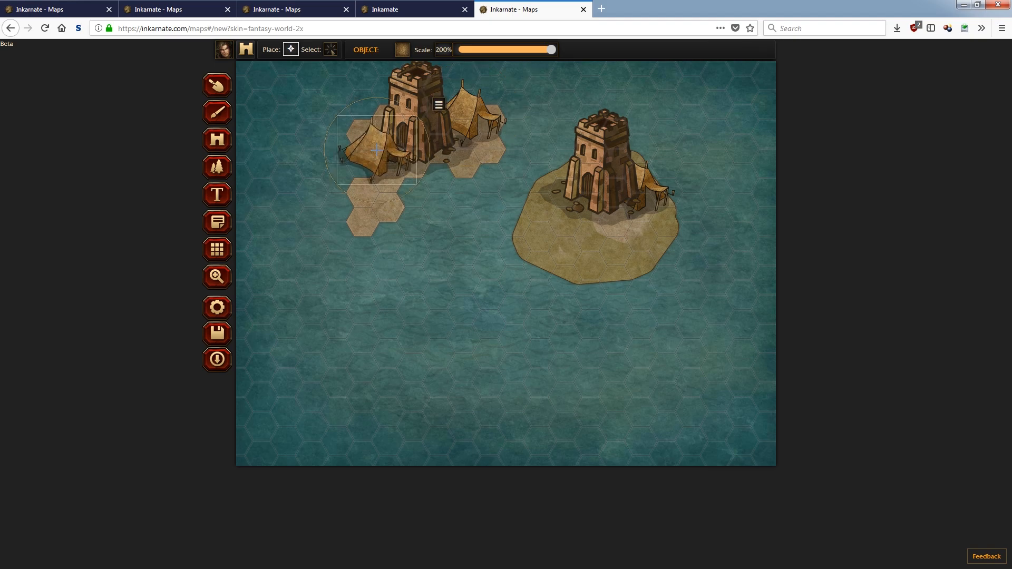
# - Select all the towers and tents on the map together and delete them
pyautogui.click(331, 50)
pyautogui.moveTo(278, 94); pyautogui.dragTo(701, 243)
pyautogui.click(701, 72)
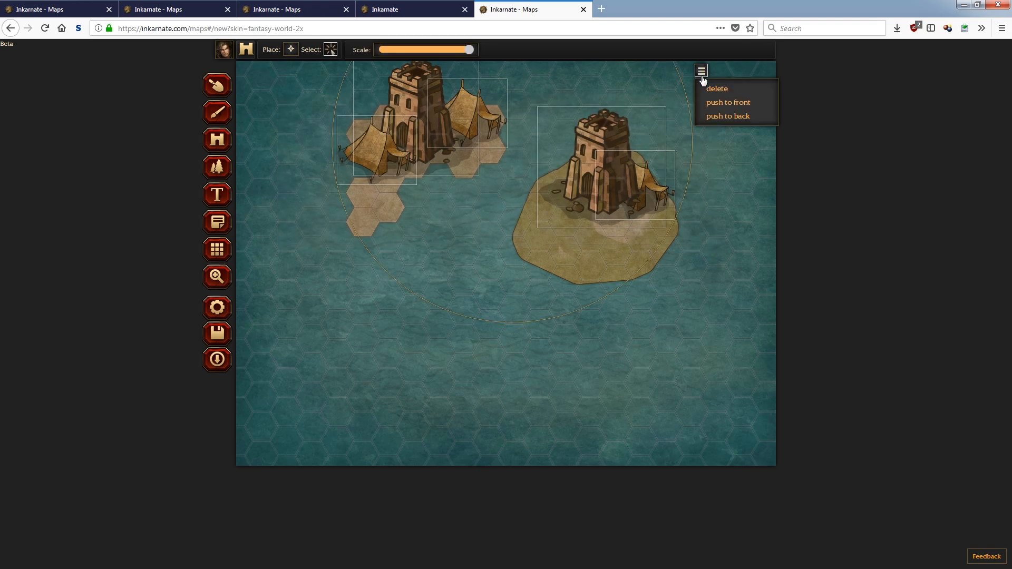
pyautogui.click(721, 89)
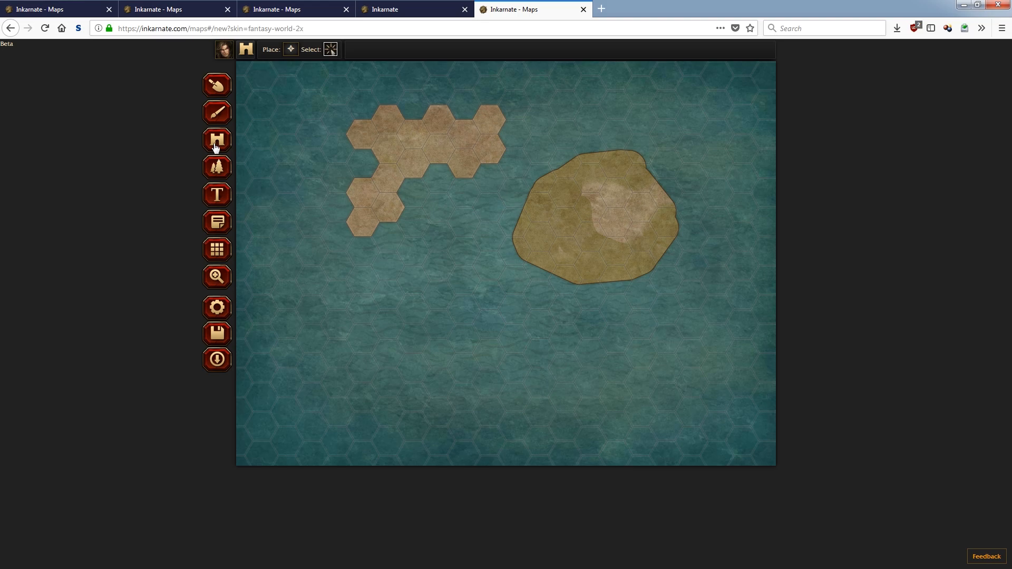
# - Choose the Trees pattern and paint trees at 92% scale along the island's northern edge and southern part
pyautogui.click(217, 172)
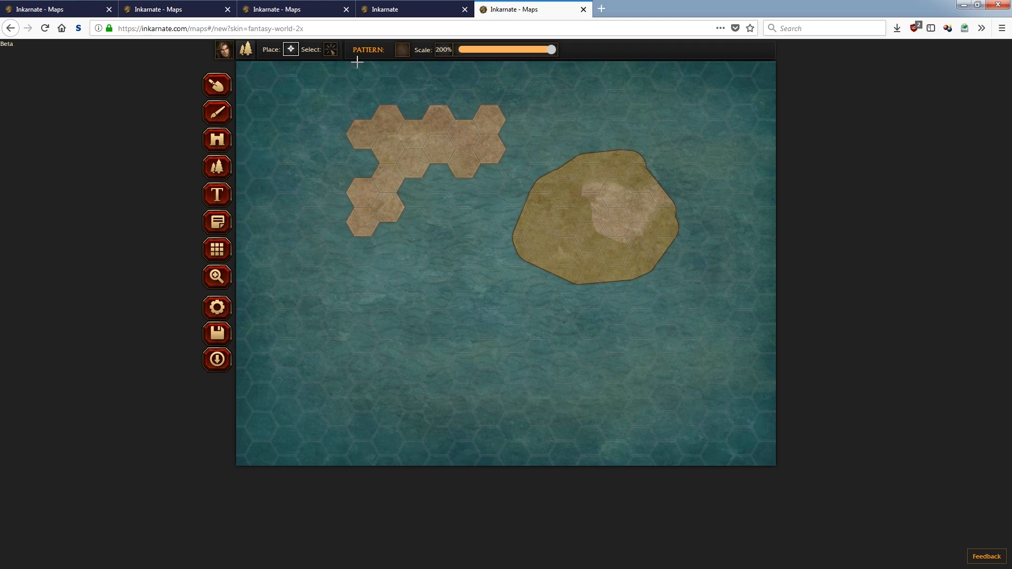
pyautogui.click(402, 51)
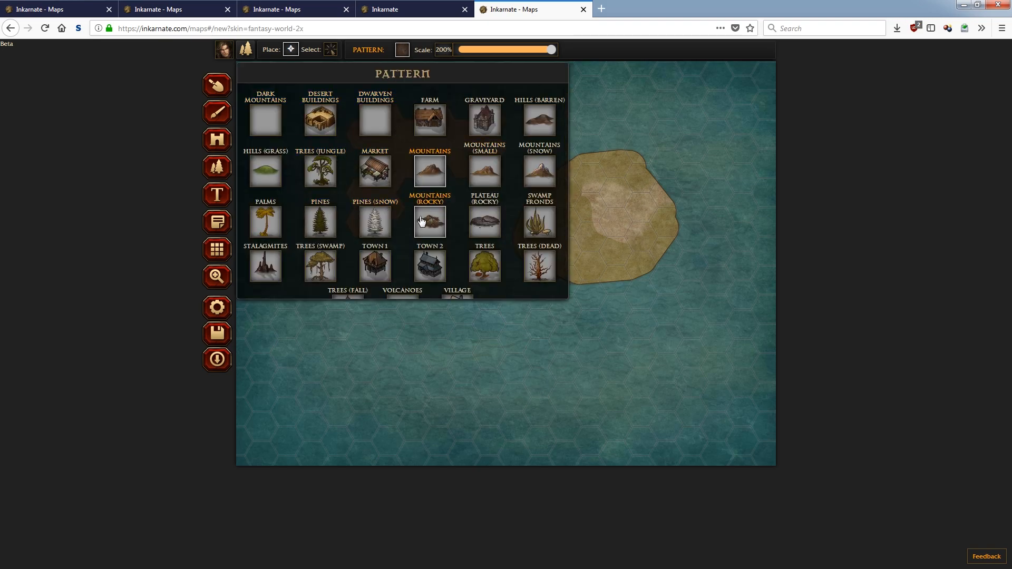
pyautogui.scroll(-1, 423, 219)
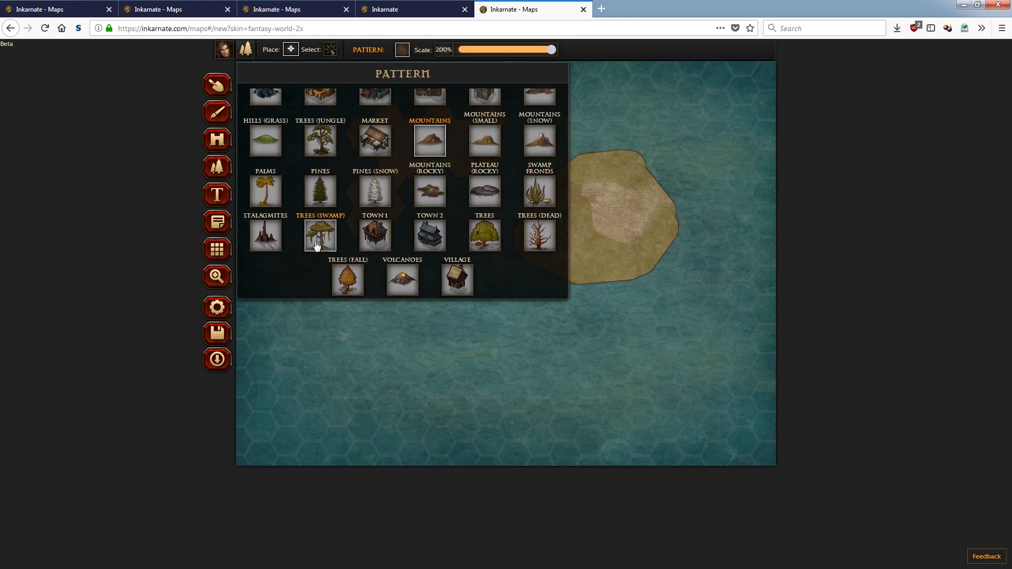
pyautogui.click(482, 236)
pyautogui.moveTo(556, 51); pyautogui.dragTo(498, 53)
pyautogui.moveTo(627, 163)
pyautogui.mouseDown()
pyautogui.moveTo(580, 167)
pyautogui.moveTo(624, 161)
pyautogui.moveTo(589, 167)
pyautogui.moveTo(614, 169)
pyautogui.moveTo(536, 182)
pyautogui.moveTo(566, 184)
pyautogui.moveTo(571, 175)
pyautogui.moveTo(643, 185)
pyautogui.moveTo(539, 203)
pyautogui.moveTo(529, 231)
pyautogui.moveTo(575, 256)
pyautogui.moveTo(588, 242)
pyautogui.moveTo(630, 233)
pyautogui.mouseUp()
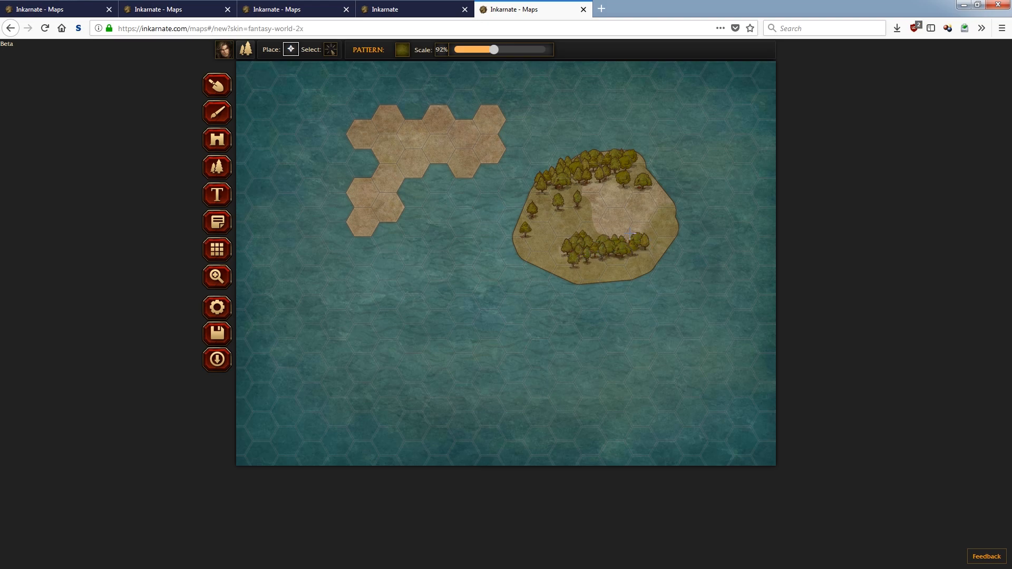
# - Paint more trees across the island's western, central and eastern parts, and set the pattern scale to 49%
pyautogui.click(216, 276)
pyautogui.moveTo(338, 50); pyautogui.dragTo(385, 54)
pyautogui.moveTo(630, 136); pyautogui.dragTo(509, 223)
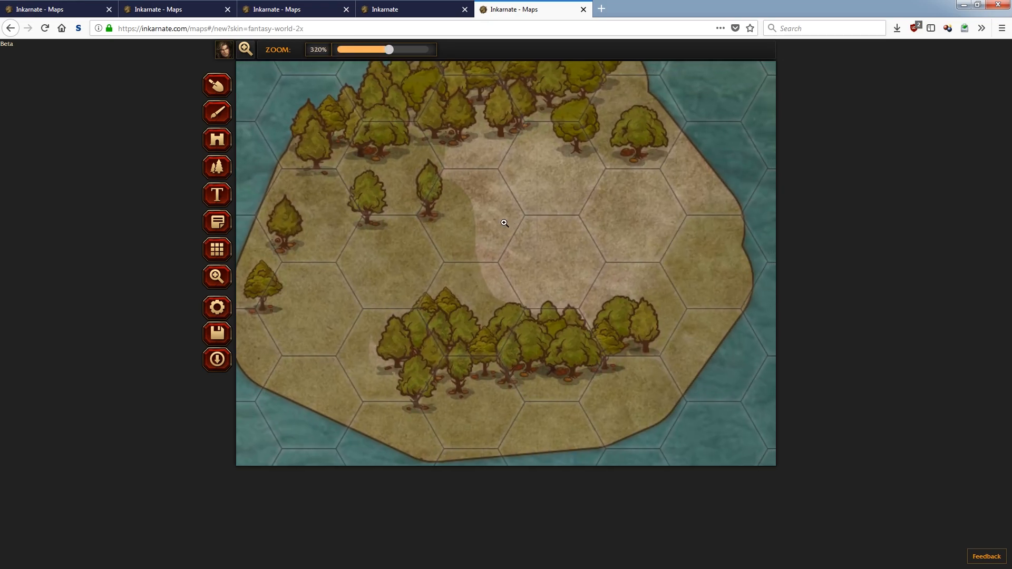
pyautogui.click(224, 167)
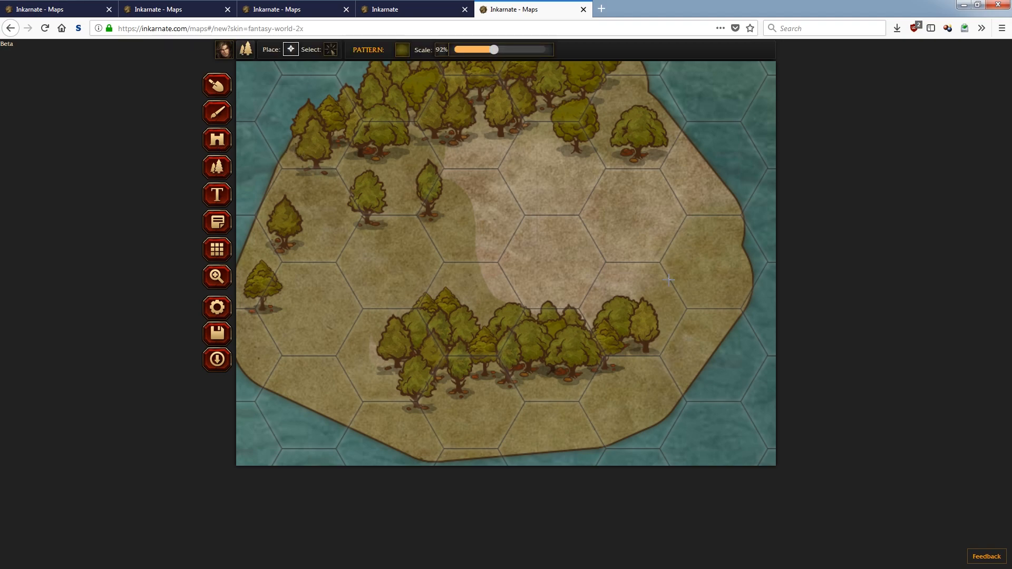
pyautogui.moveTo(703, 276)
pyautogui.mouseDown()
pyautogui.moveTo(627, 260)
pyautogui.moveTo(393, 267)
pyautogui.moveTo(326, 319)
pyautogui.moveTo(257, 339)
pyautogui.mouseUp()
pyautogui.moveTo(511, 209)
pyautogui.mouseDown()
pyautogui.moveTo(621, 208)
pyautogui.moveTo(709, 242)
pyautogui.moveTo(727, 235)
pyautogui.moveTo(713, 193)
pyautogui.moveTo(706, 217)
pyautogui.moveTo(675, 238)
pyautogui.mouseUp()
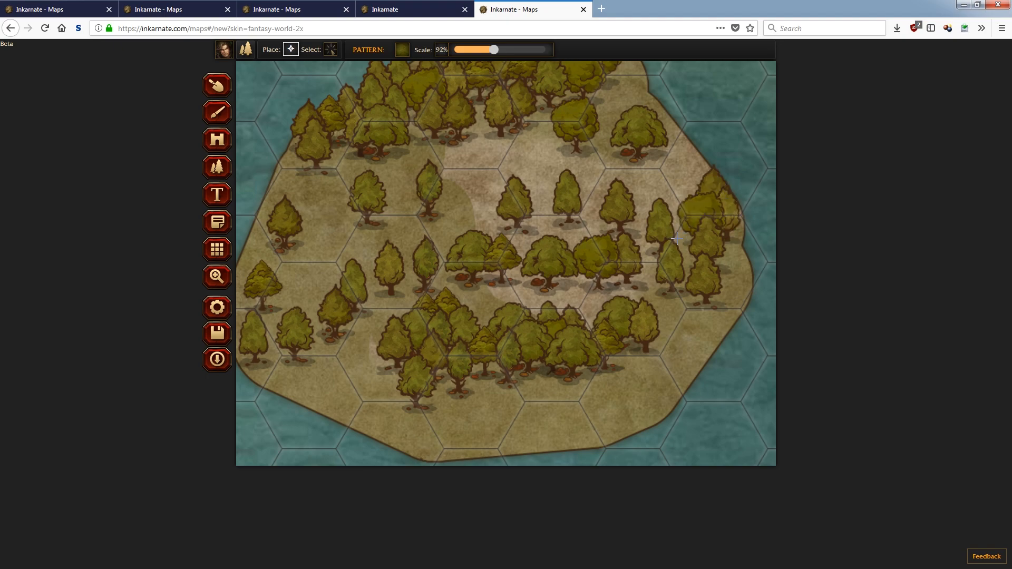
pyautogui.moveTo(676, 282)
pyautogui.mouseDown()
pyautogui.moveTo(595, 249)
pyautogui.moveTo(527, 263)
pyautogui.moveTo(520, 252)
pyautogui.moveTo(481, 247)
pyautogui.moveTo(477, 229)
pyautogui.moveTo(429, 209)
pyautogui.moveTo(414, 172)
pyautogui.moveTo(423, 187)
pyautogui.moveTo(386, 193)
pyautogui.moveTo(329, 191)
pyautogui.moveTo(329, 182)
pyautogui.moveTo(395, 247)
pyautogui.moveTo(377, 286)
pyautogui.moveTo(461, 318)
pyautogui.moveTo(561, 290)
pyautogui.mouseUp()
pyautogui.moveTo(476, 49); pyautogui.dragTo(473, 50)
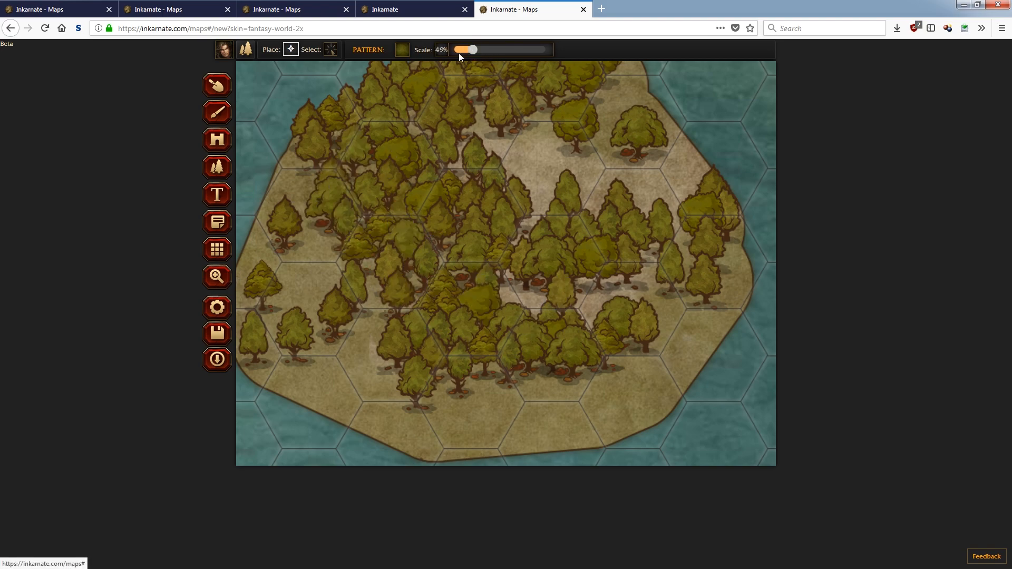
# - Try to delete a selected group of trees on the island's southwestern side
pyautogui.click(219, 272)
pyautogui.moveTo(399, 49); pyautogui.dragTo(324, 54)
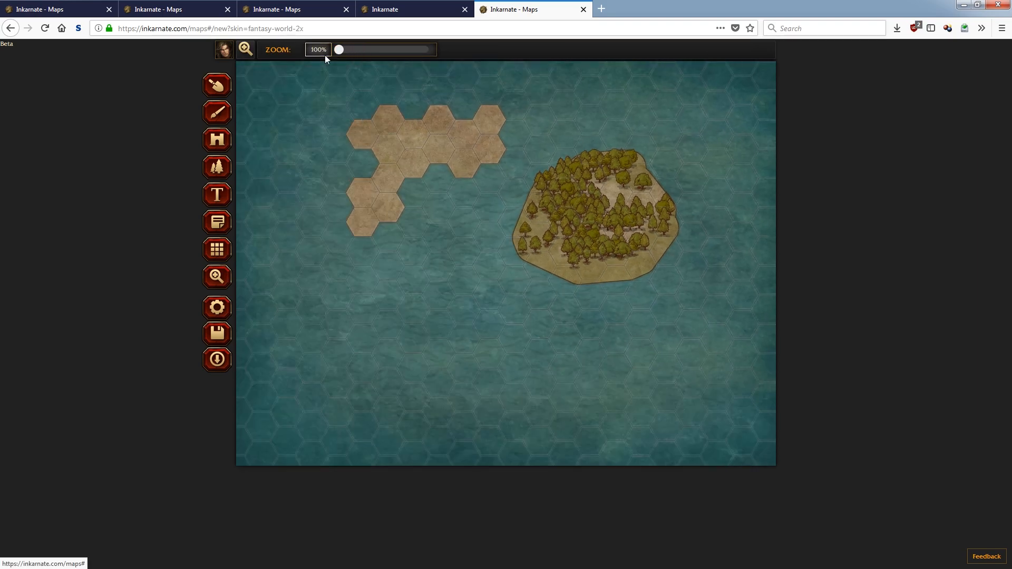
pyautogui.click(224, 178)
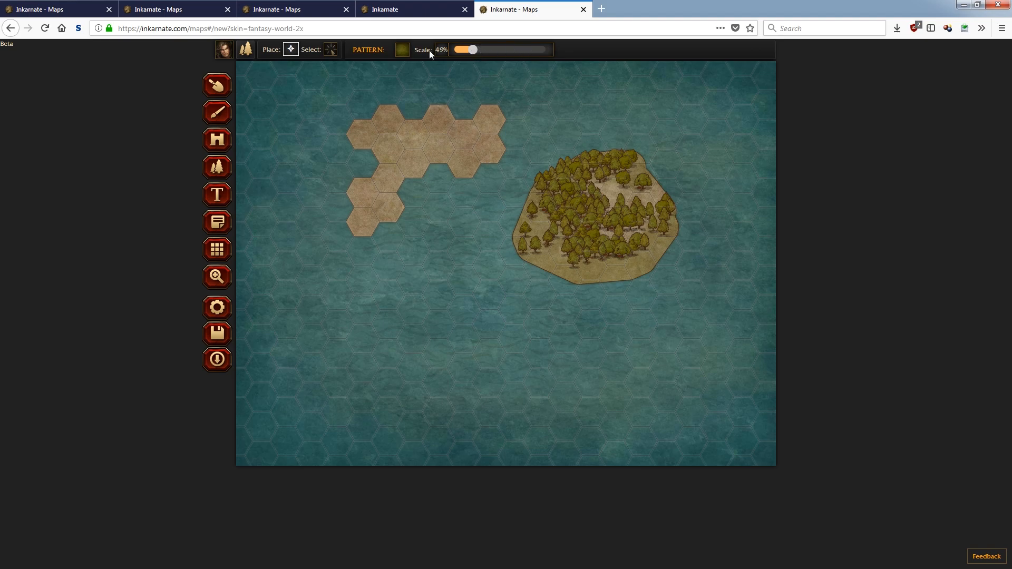
pyautogui.click(330, 50)
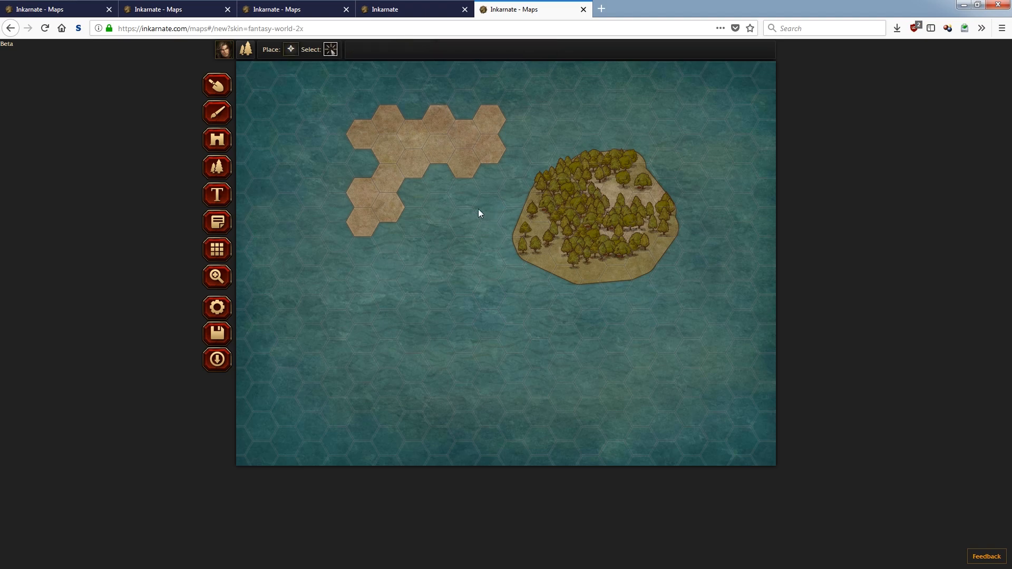
pyautogui.moveTo(475, 217); pyautogui.dragTo(567, 269)
pyautogui.click(509, 248)
pyautogui.click(521, 251)
pyautogui.click(493, 273)
pyautogui.moveTo(522, 251); pyautogui.dragTo(581, 247)
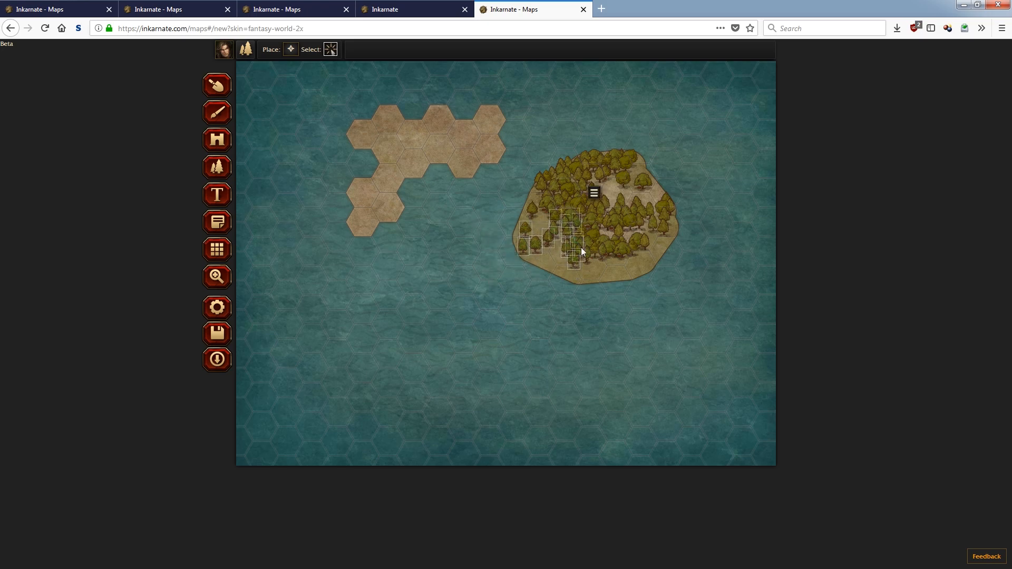
pyautogui.click(594, 195)
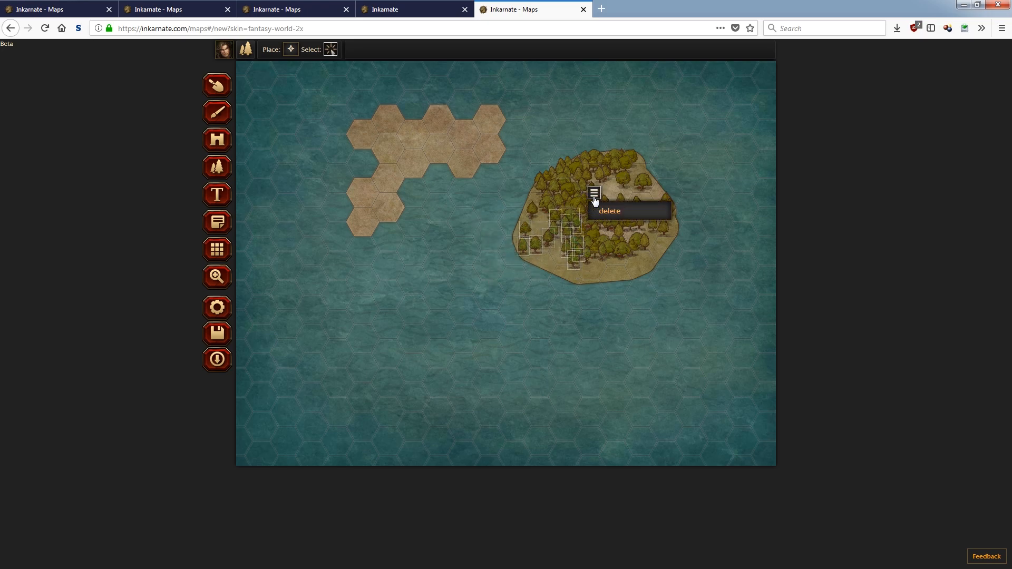
pyautogui.click(628, 217)
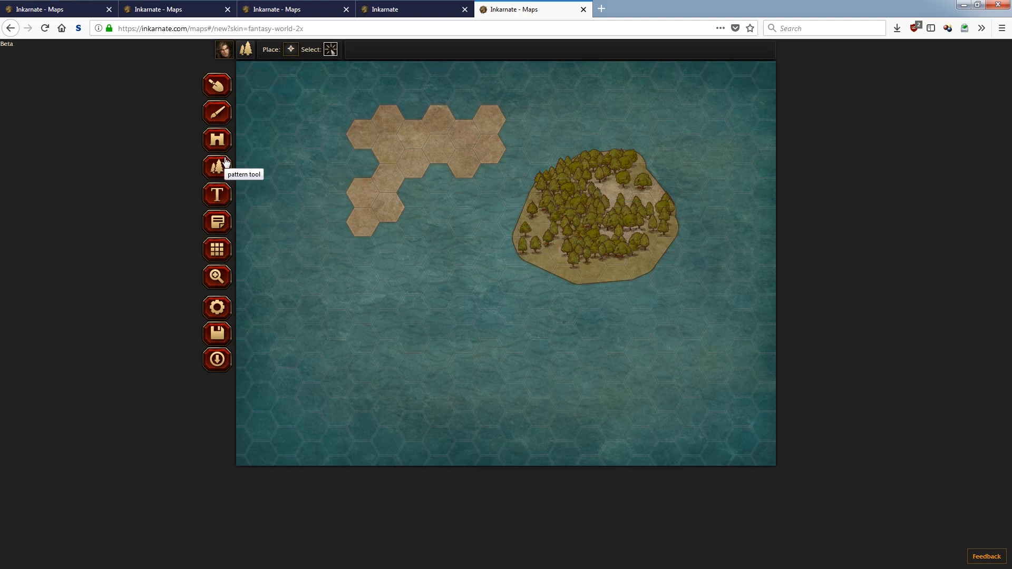
# - Place the text label "Forest Island" in the water just north of the forested island
pyautogui.click(221, 197)
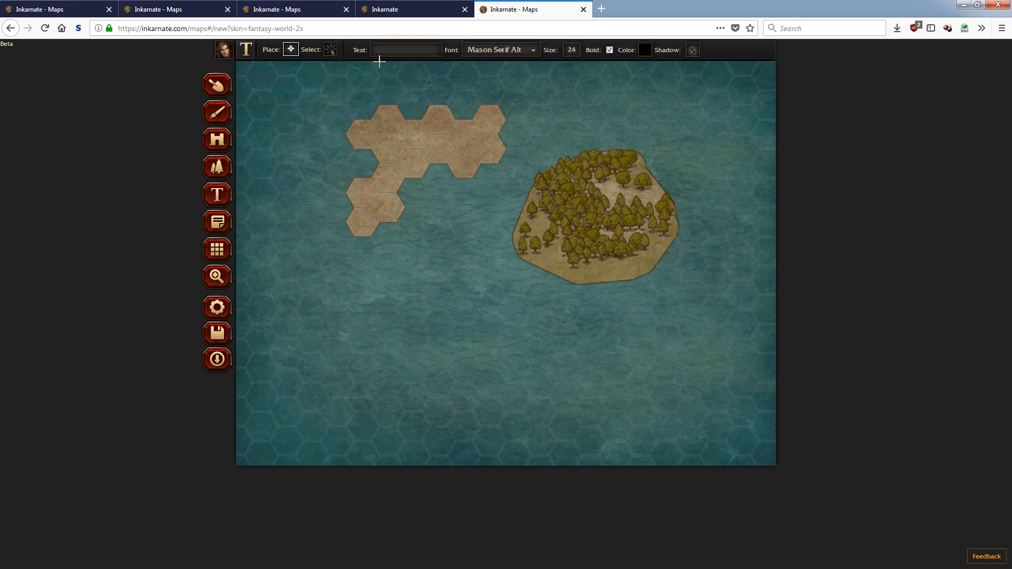
pyautogui.click(580, 114)
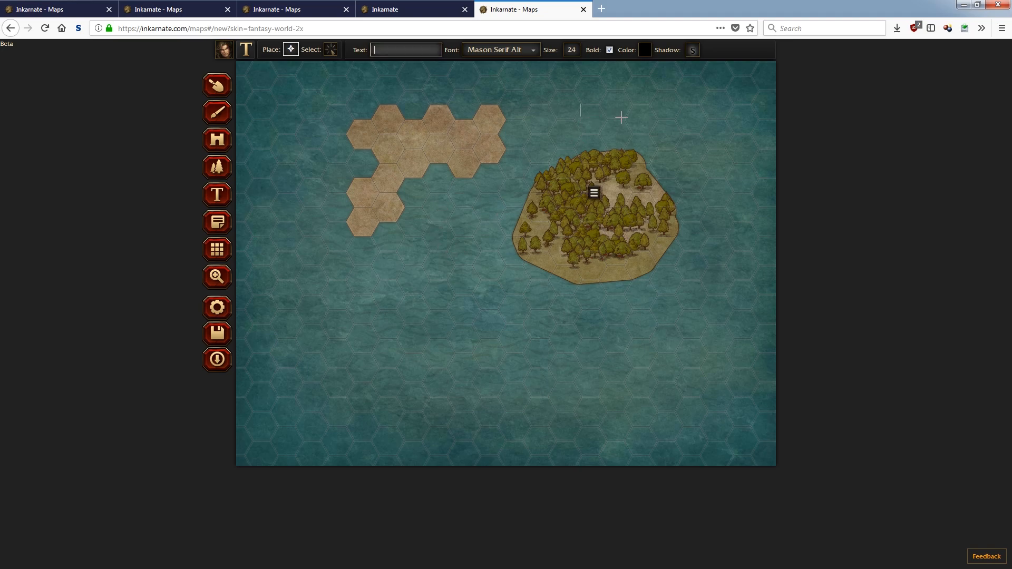
pyautogui.write('Forest Island')
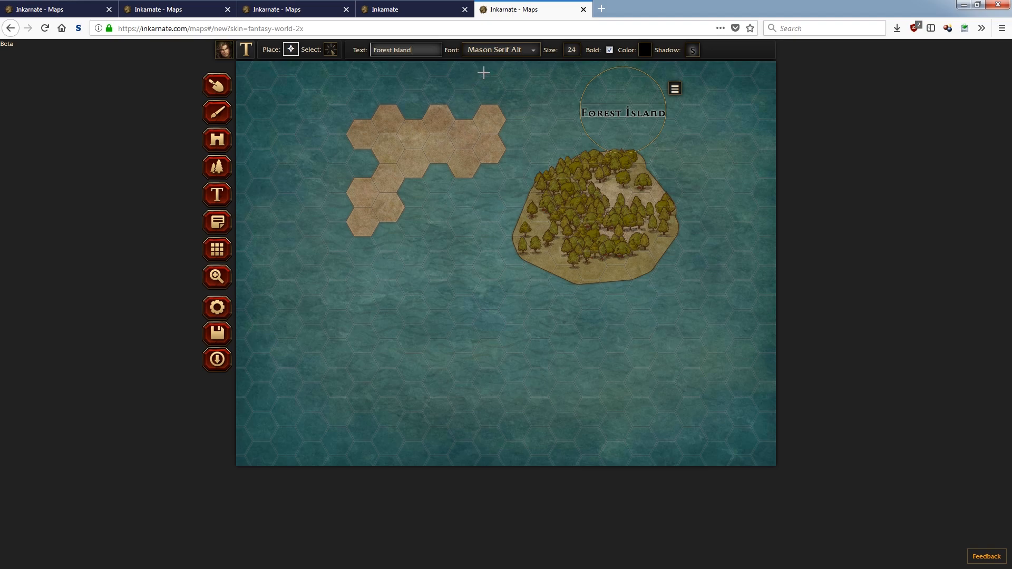
# - Try the Trajan Pro and Friz Quadrata fonts on the Forest Island label, and return it to Mason Serif Alt
pyautogui.click(501, 50)
pyautogui.click(498, 78)
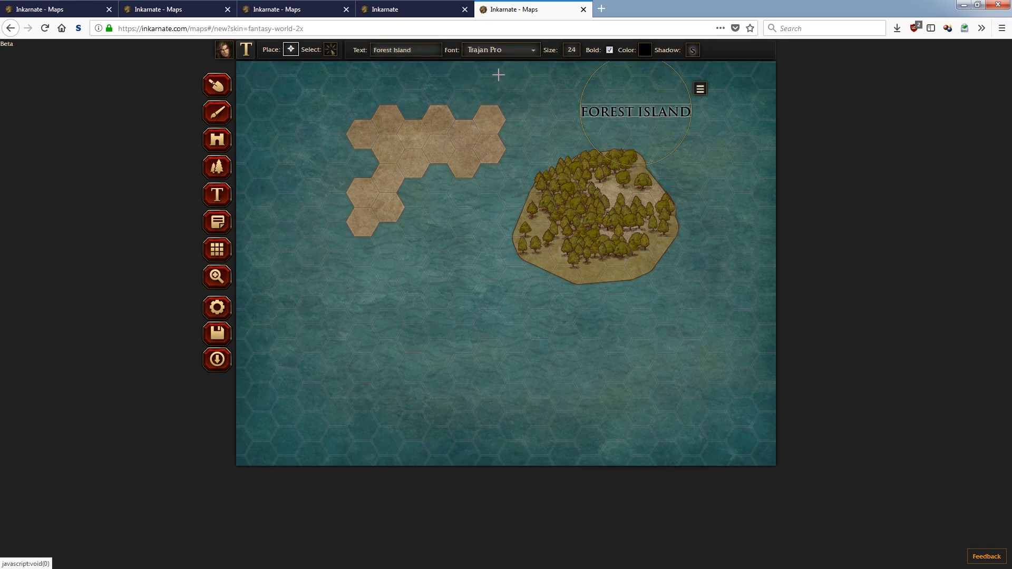
pyautogui.click(500, 55)
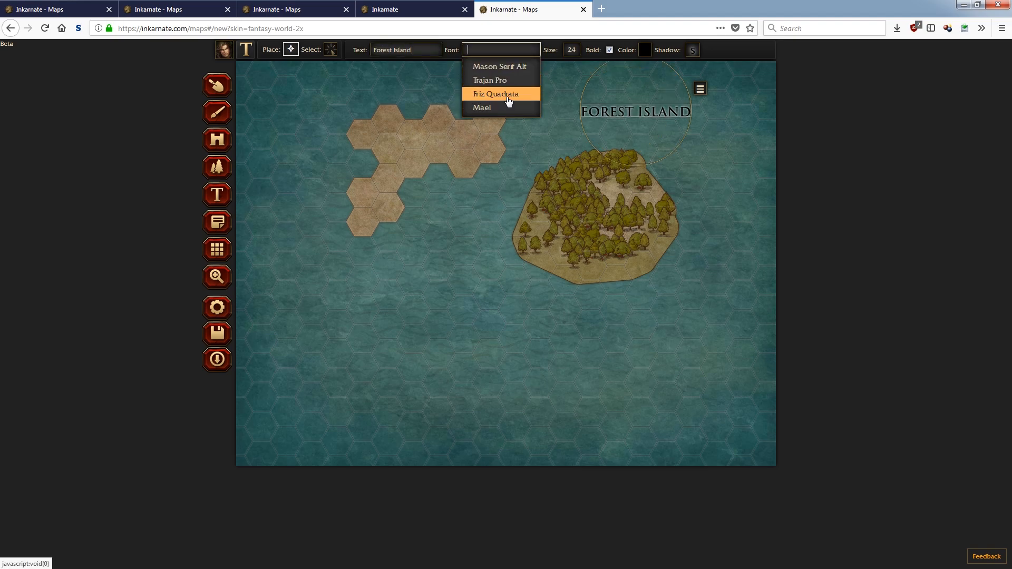
pyautogui.click(508, 95)
pyautogui.click(486, 53)
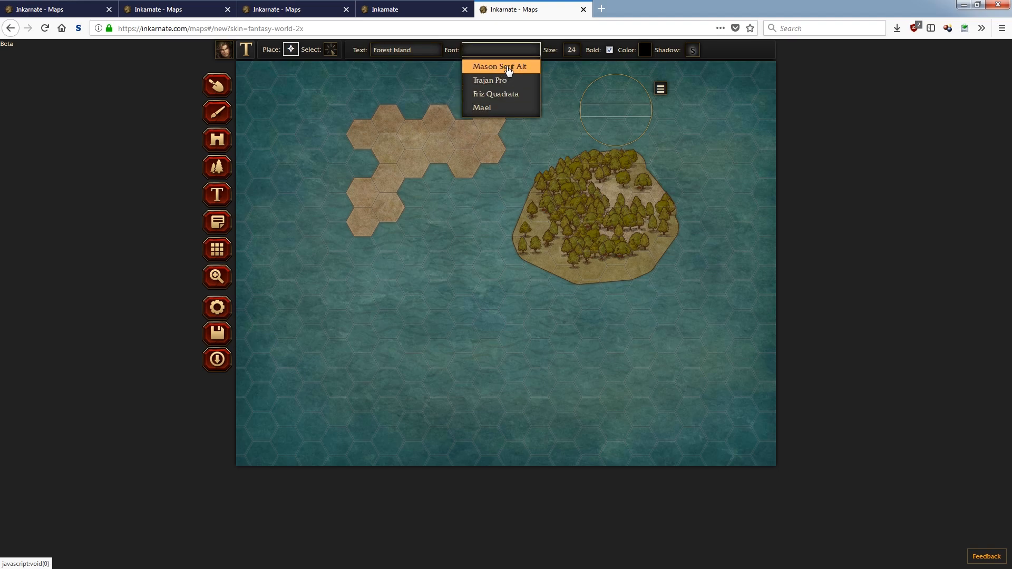
pyautogui.click(508, 69)
# - Set the Forest Island label to size 38 without bold and shift it slightly down toward the island
pyautogui.click(573, 54)
pyautogui.moveTo(542, 64); pyautogui.dragTo(549, 66)
pyautogui.click(609, 50)
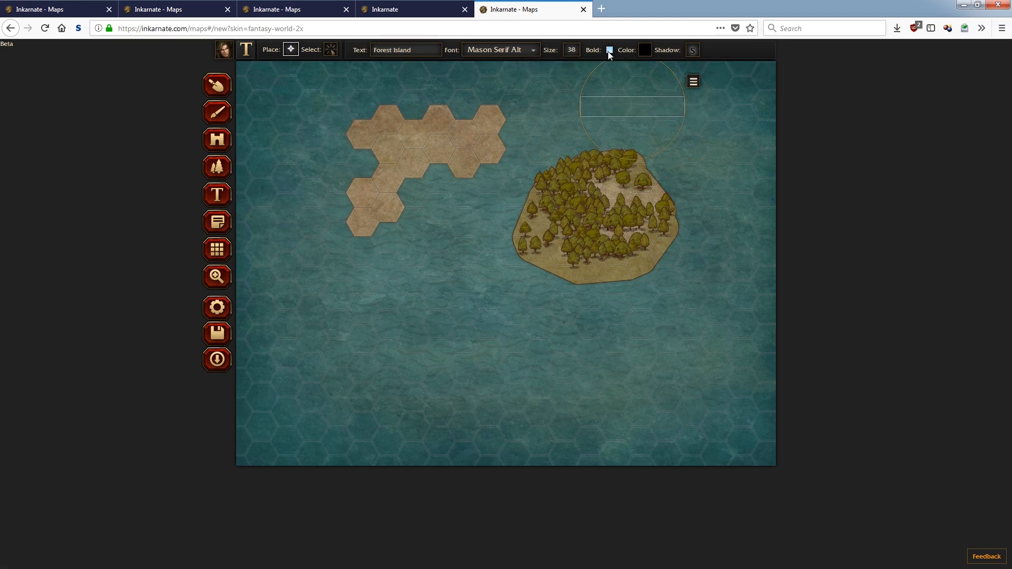
pyautogui.moveTo(611, 110); pyautogui.dragTo(607, 117)
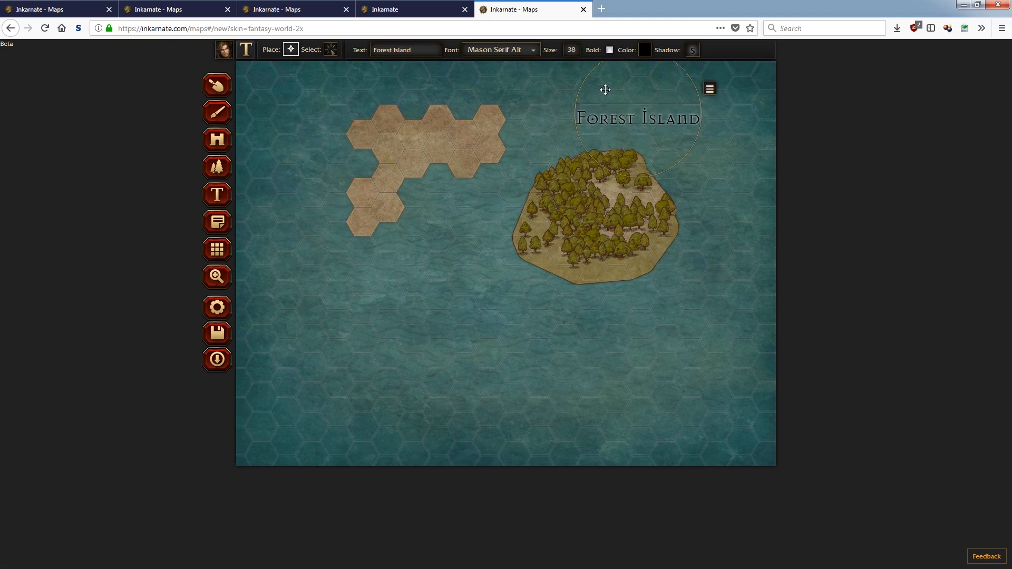
# - Make the Forest Island label bold again and check its text color picker
pyautogui.click(610, 50)
pyautogui.click(610, 50)
pyautogui.click(609, 50)
pyautogui.click(646, 52)
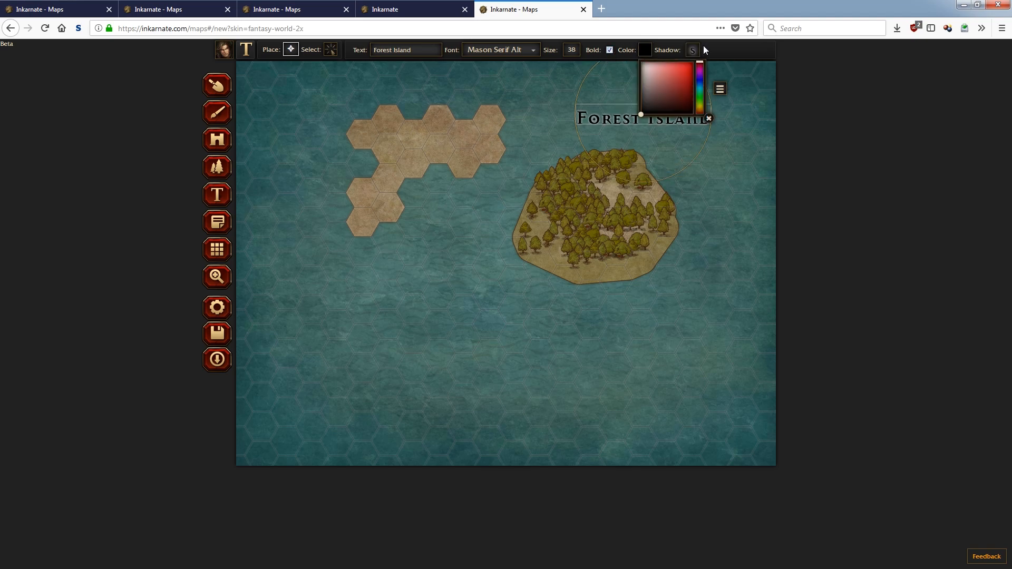
pyautogui.click(725, 49)
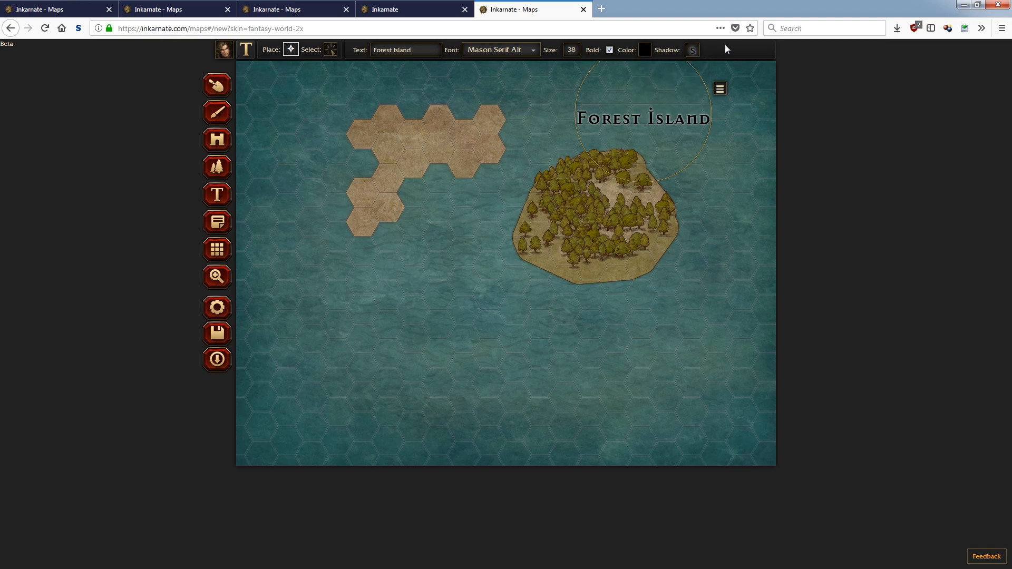
# - Select the placed label and change its text to "Forest Isle"
pyautogui.click(331, 55)
pyautogui.click(576, 113)
pyautogui.moveTo(424, 49); pyautogui.dragTo(398, 50)
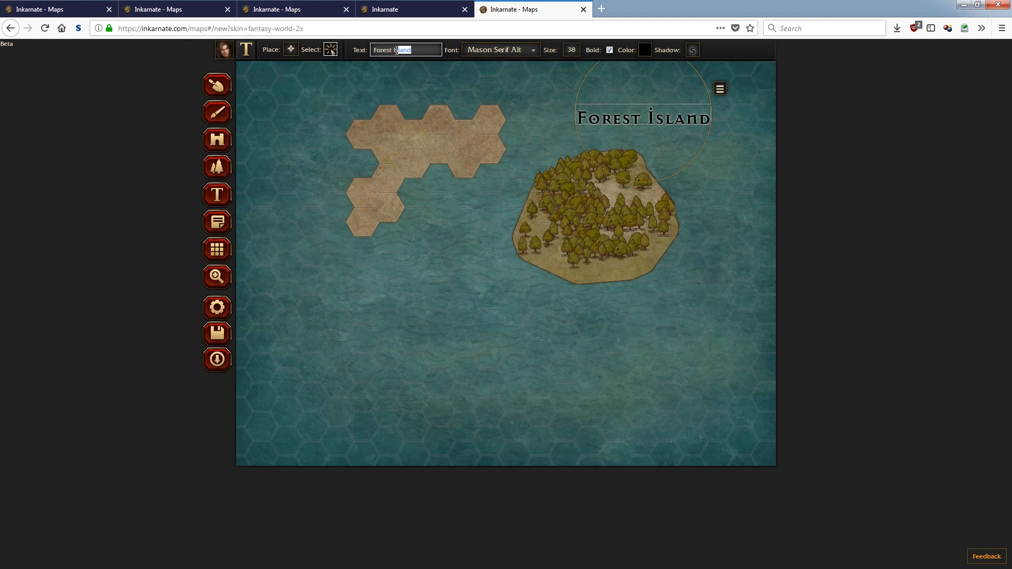
pyautogui.write('Isle')
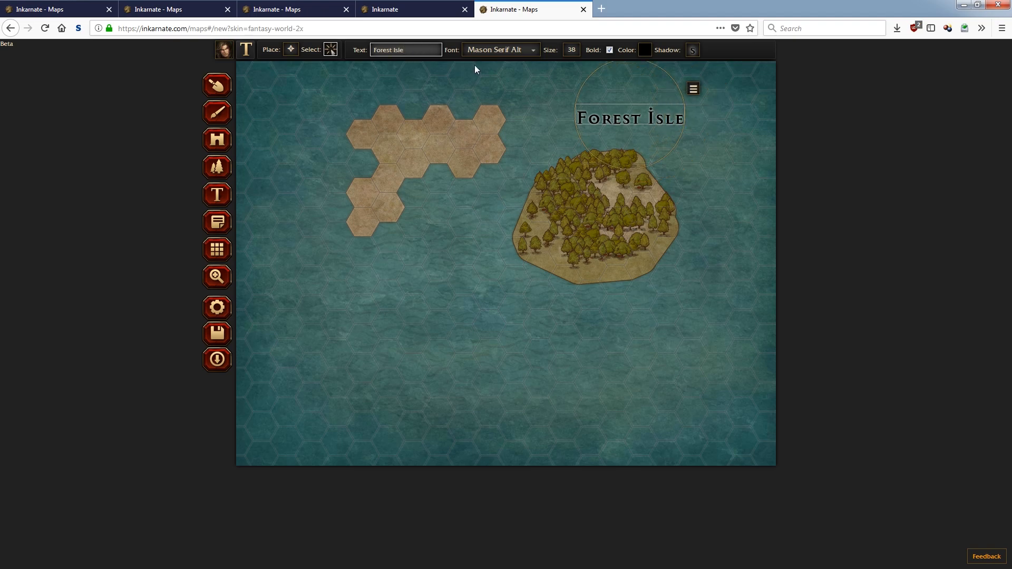
pyautogui.click(432, 147)
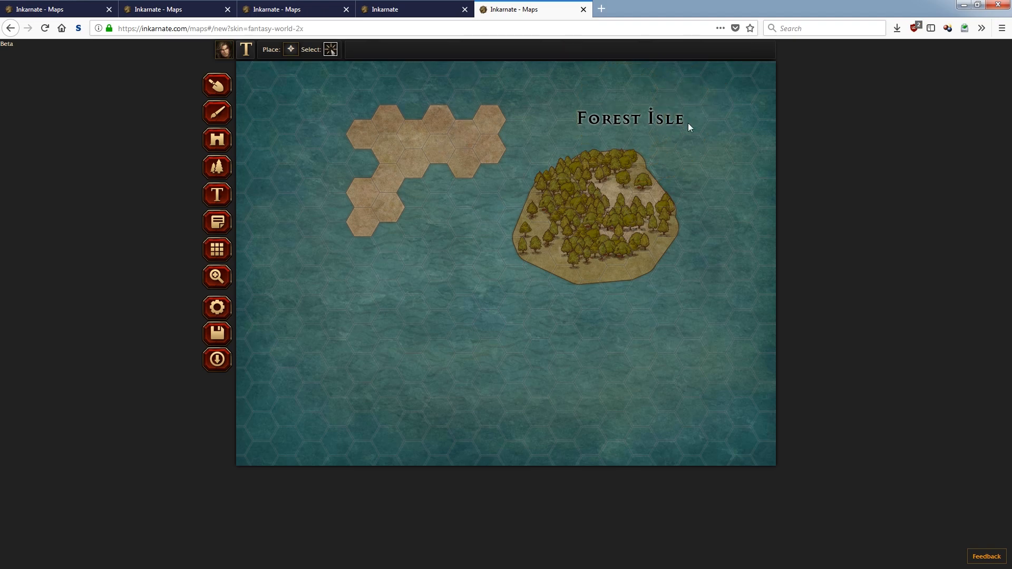
# - Place a note on the hex-shaped land with the title "Info Stuff" and the body "info goes here"
pyautogui.click(215, 226)
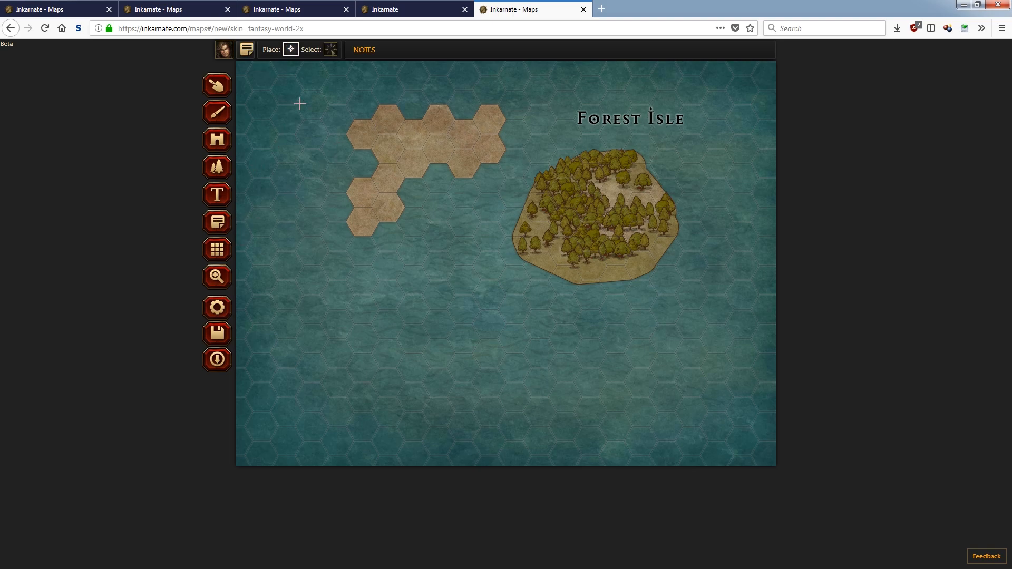
pyautogui.click(407, 132)
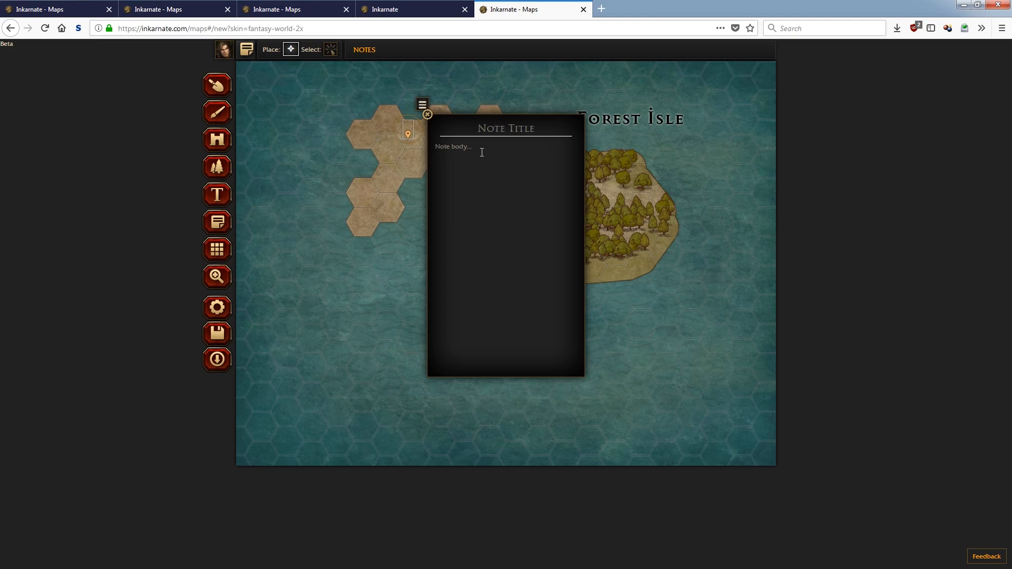
pyautogui.write('info goes here')
pyautogui.click(505, 133)
pyautogui.write('Info Stuff')
pyautogui.click(427, 115)
# - Reopen the Info Stuff note for editing, and move its marker to the forested island's northern edge
pyautogui.click(423, 107)
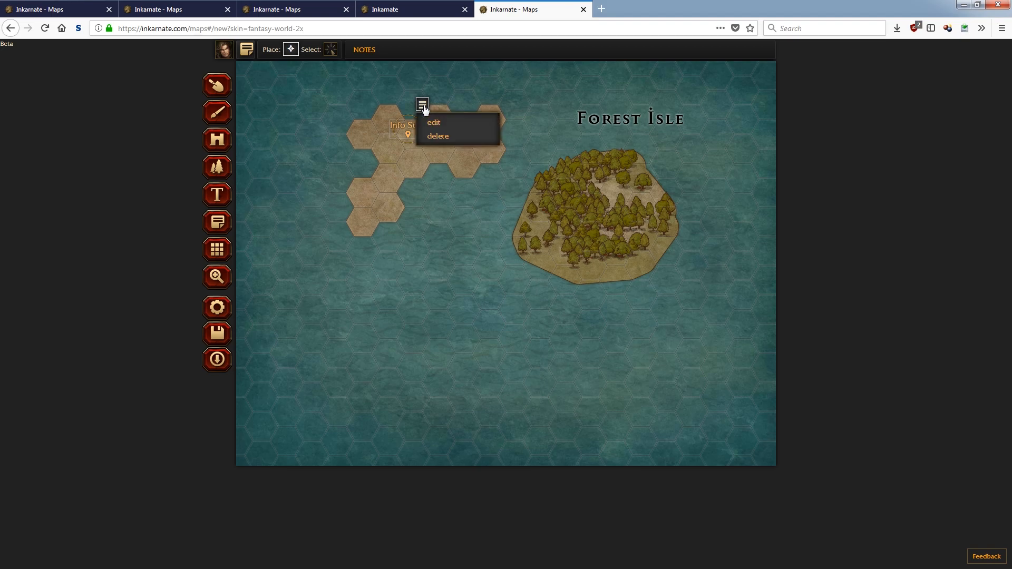
pyautogui.click(433, 122)
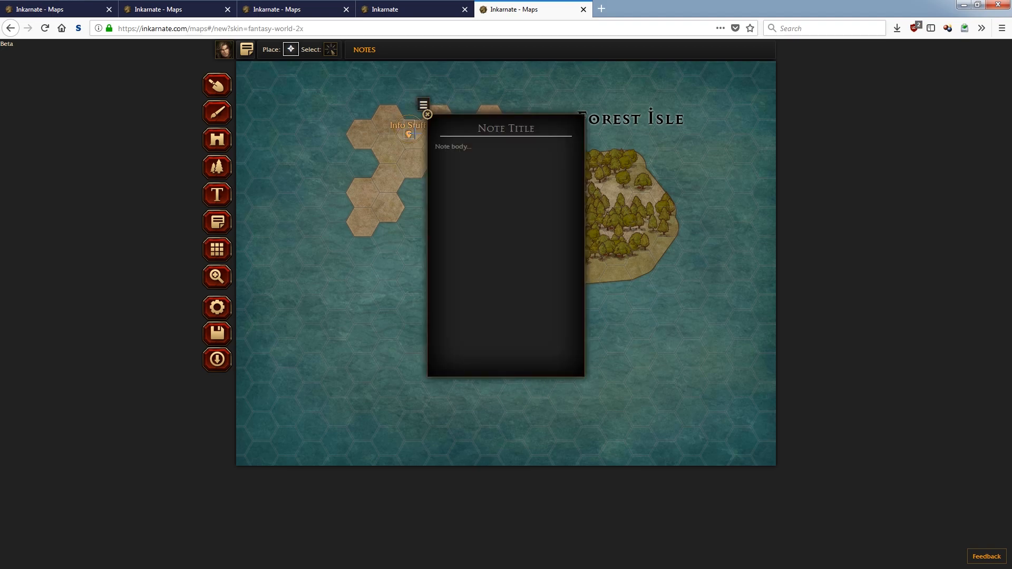
pyautogui.click(330, 49)
pyautogui.moveTo(424, 139); pyautogui.dragTo(658, 159)
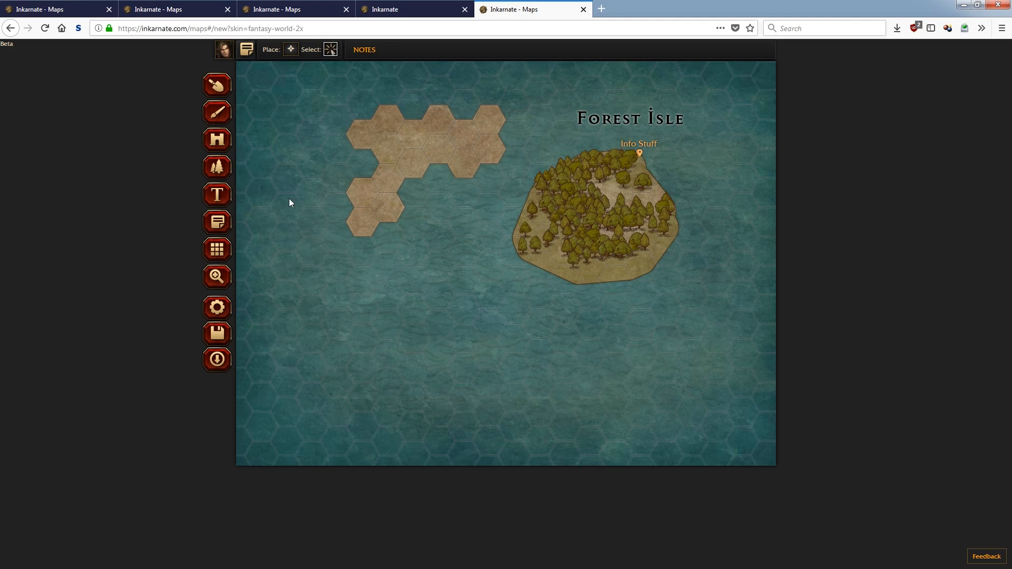
# - Try the square grid type on the map and switch back to hex
pyautogui.click(221, 257)
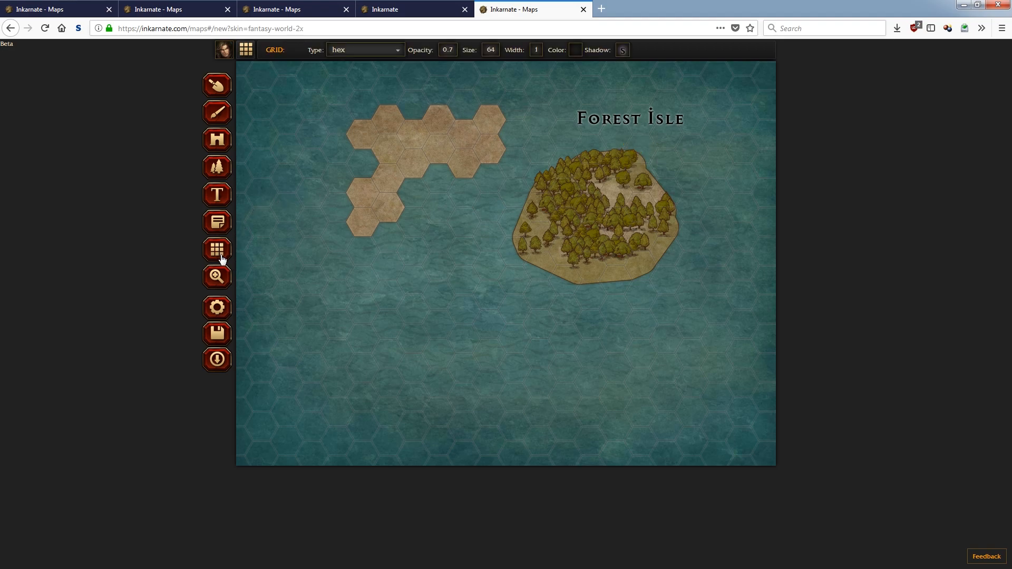
pyautogui.click(221, 228)
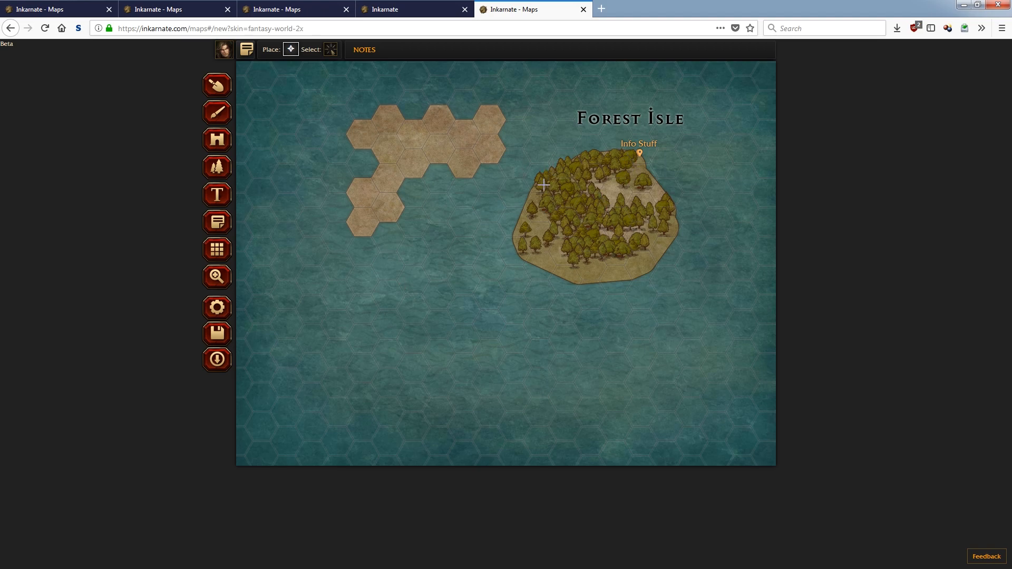
pyautogui.click(216, 254)
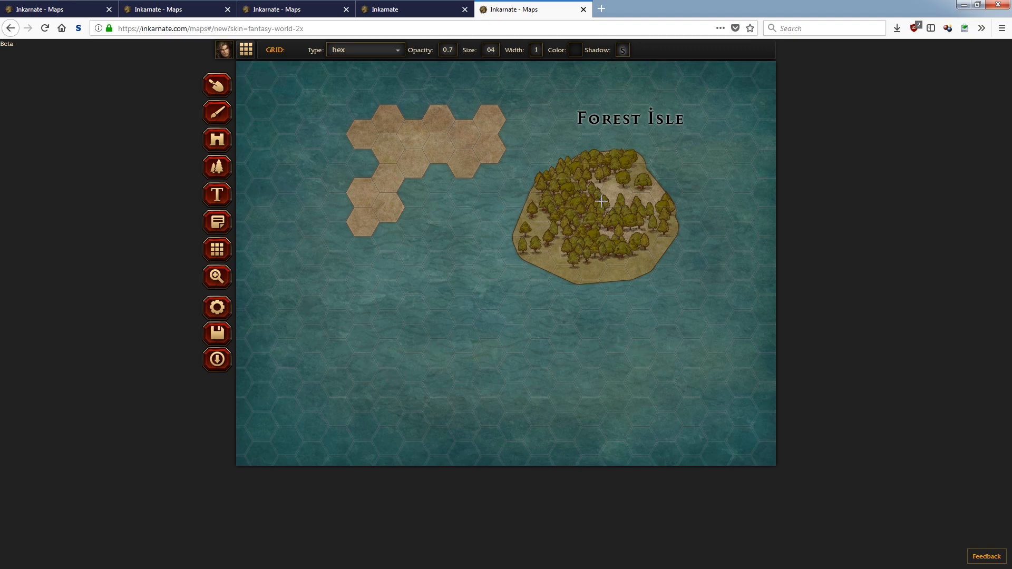
pyautogui.click(368, 53)
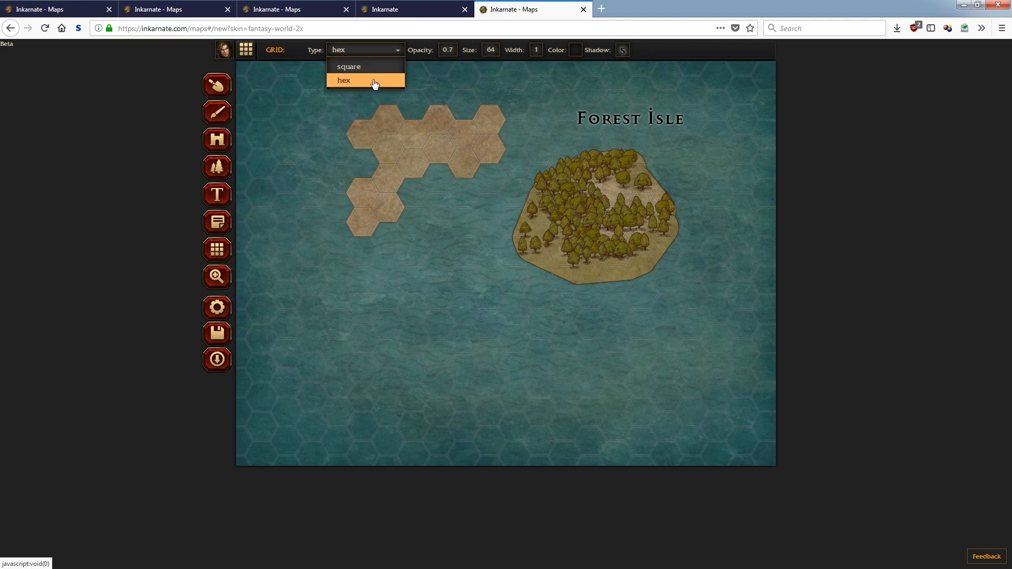
pyautogui.click(374, 67)
pyautogui.click(372, 53)
pyautogui.click(372, 81)
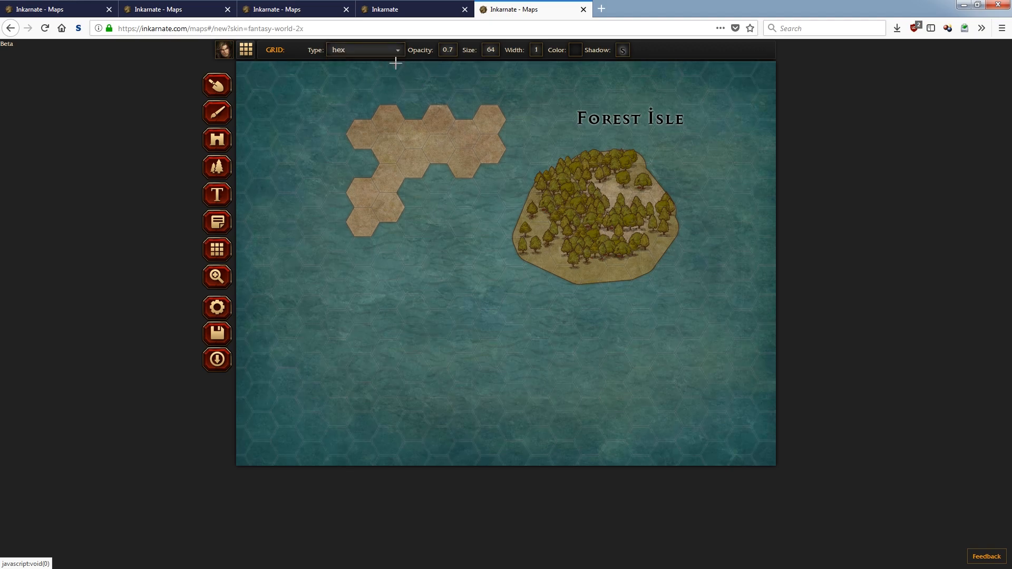
# - Set the grid's opacity to 0.62 and its type to square
pyautogui.click(446, 53)
pyautogui.moveTo(472, 64)
pyautogui.mouseDown()
pyautogui.moveTo(407, 65)
pyautogui.moveTo(508, 65)
pyautogui.moveTo(382, 72)
pyautogui.moveTo(477, 68)
pyautogui.moveTo(460, 72)
pyautogui.mouseUp()
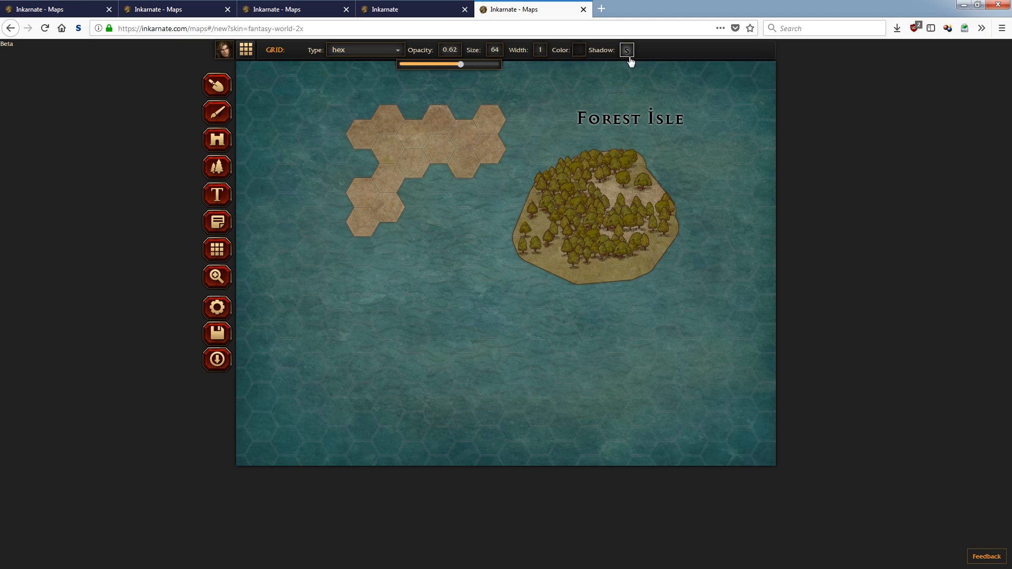
pyautogui.click(354, 52)
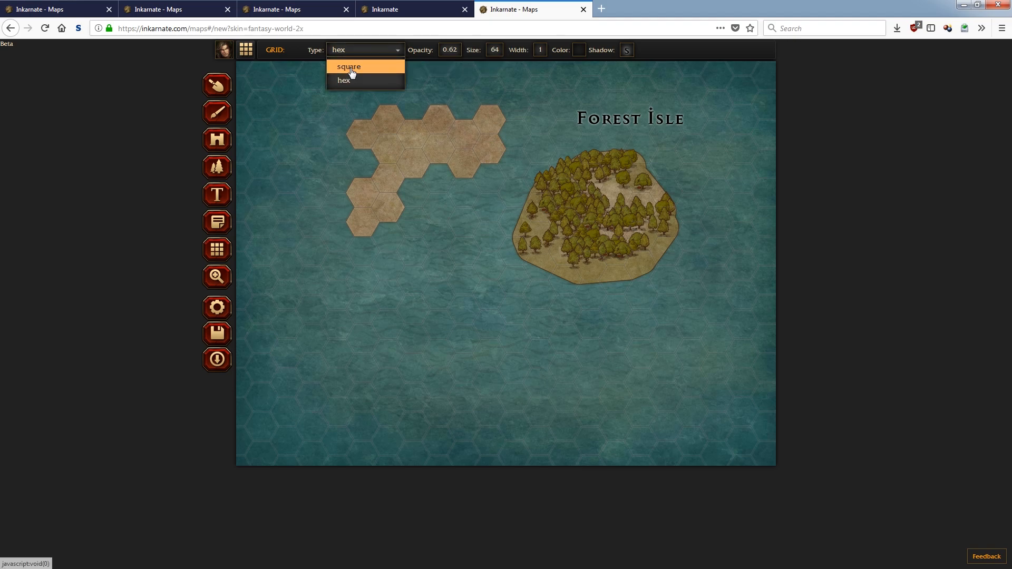
pyautogui.click(349, 68)
pyautogui.click(364, 51)
pyautogui.click(366, 68)
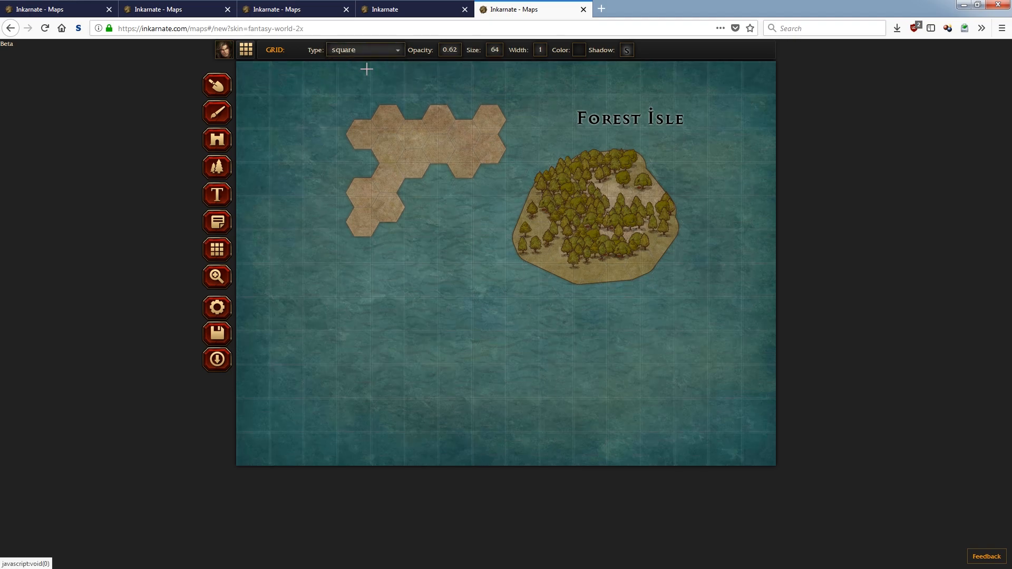
# - Look at the map's zoom control and at its title and description settings
pyautogui.click(215, 277)
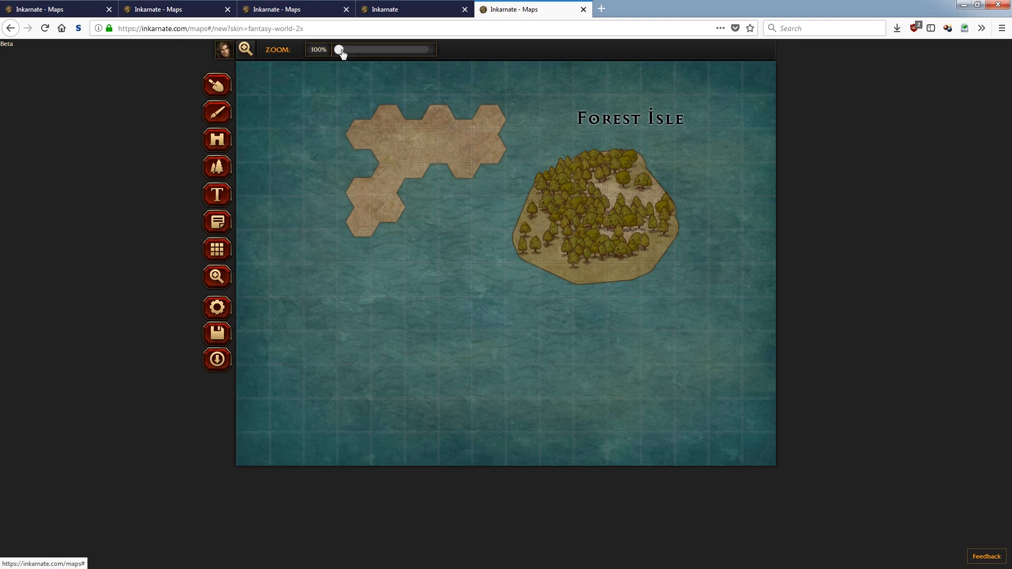
pyautogui.moveTo(342, 53); pyautogui.dragTo(317, 60)
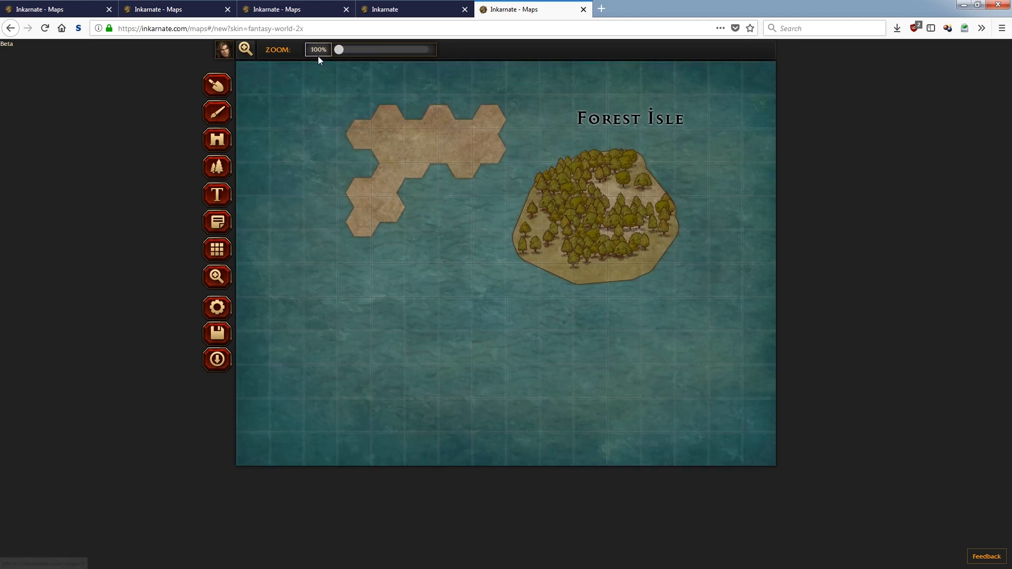
pyautogui.click(221, 309)
pyautogui.click(458, 179)
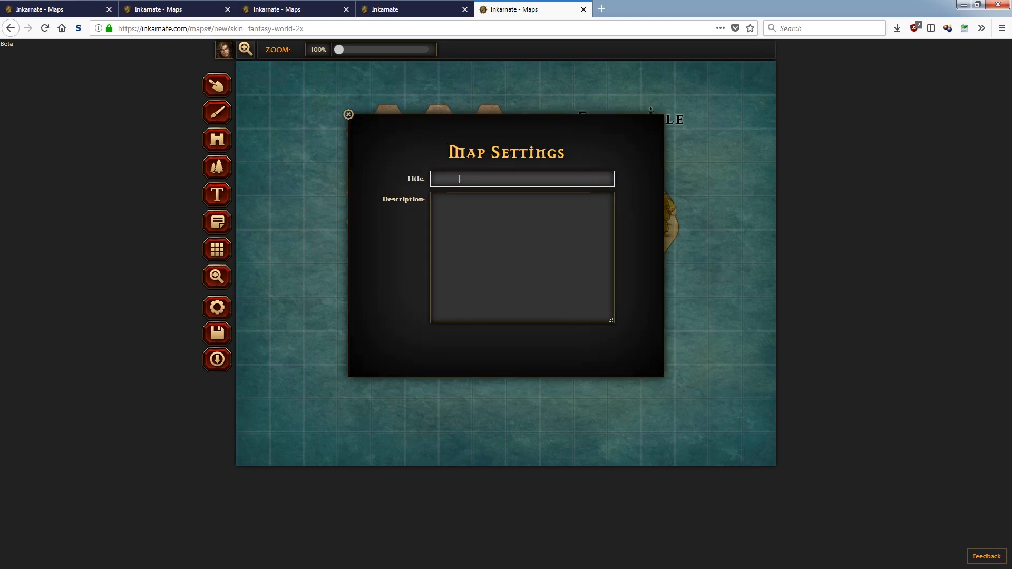
pyautogui.click(349, 115)
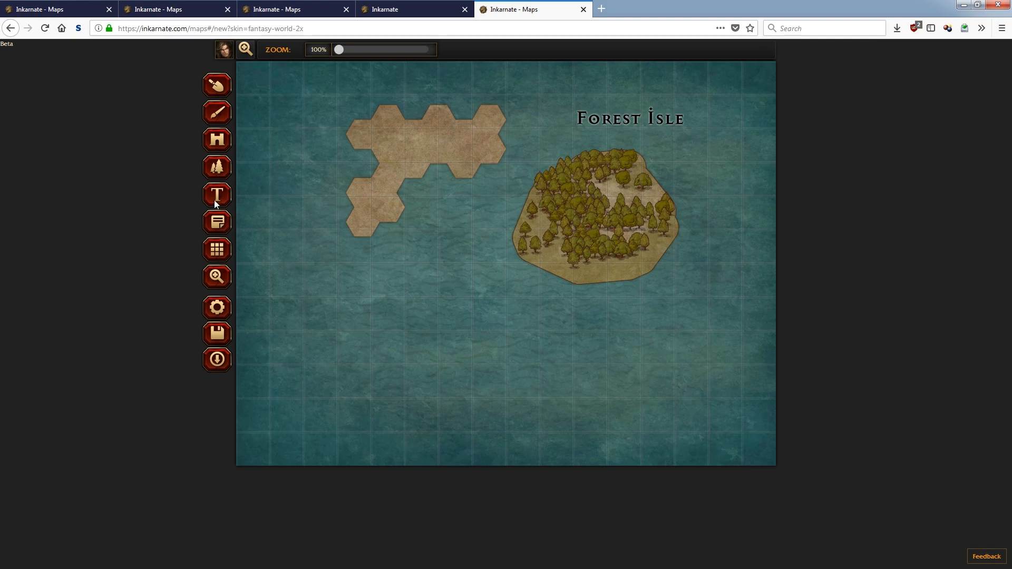
# - Select all the pattern trees on the forested island and delete them
pyautogui.click(214, 168)
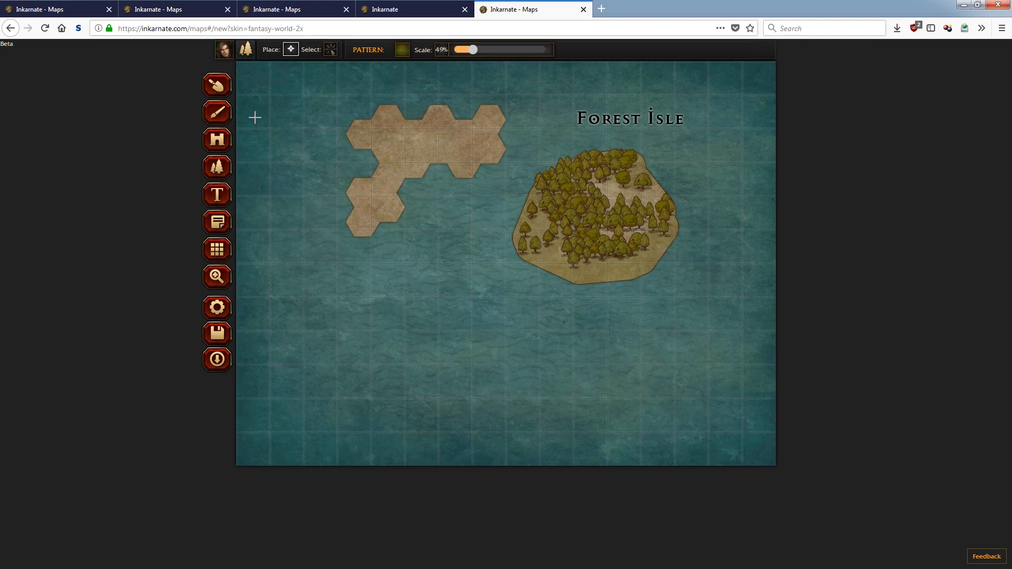
pyautogui.click(331, 50)
pyautogui.moveTo(410, 116); pyautogui.dragTo(744, 292)
pyautogui.click(682, 134)
pyautogui.click(693, 152)
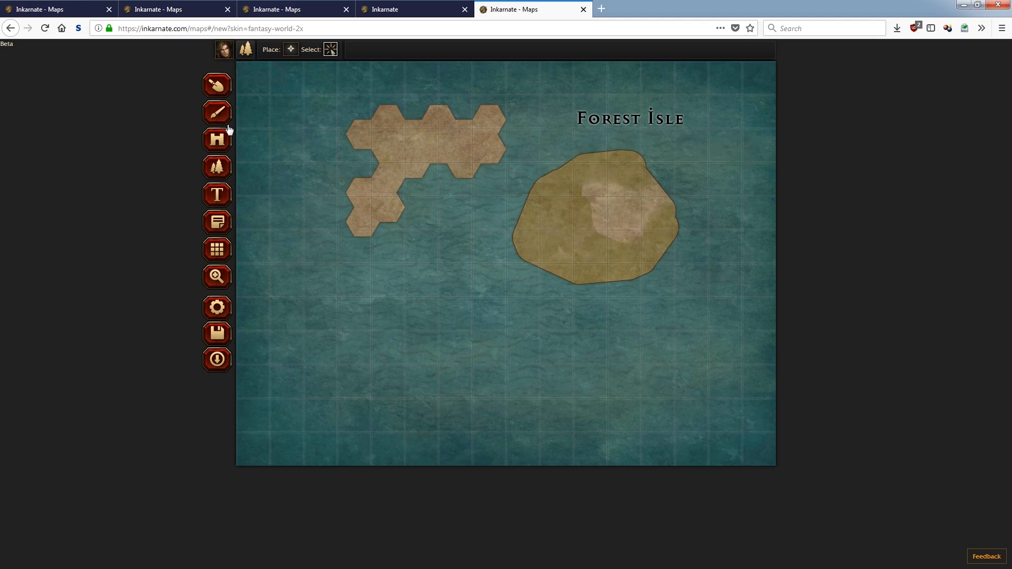
# - Select the Forest Isle text label and delete it
pyautogui.click(221, 196)
pyautogui.click(331, 52)
pyautogui.moveTo(509, 109); pyautogui.dragTo(719, 176)
pyautogui.click(694, 86)
pyautogui.click(702, 108)
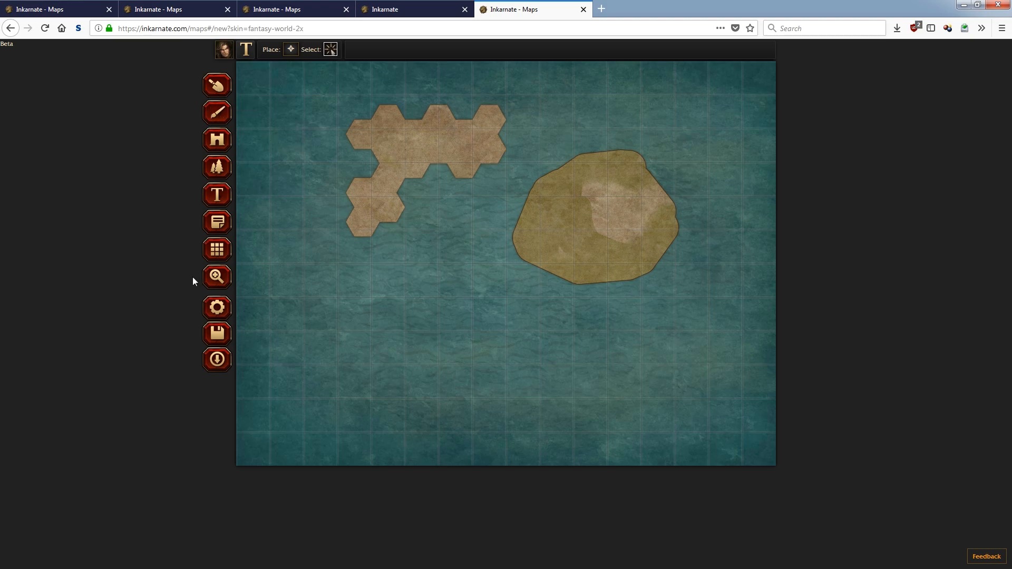
# - Leave the current map for the maps overview and create a new Pro (HD/2x) map
pyautogui.click(217, 249)
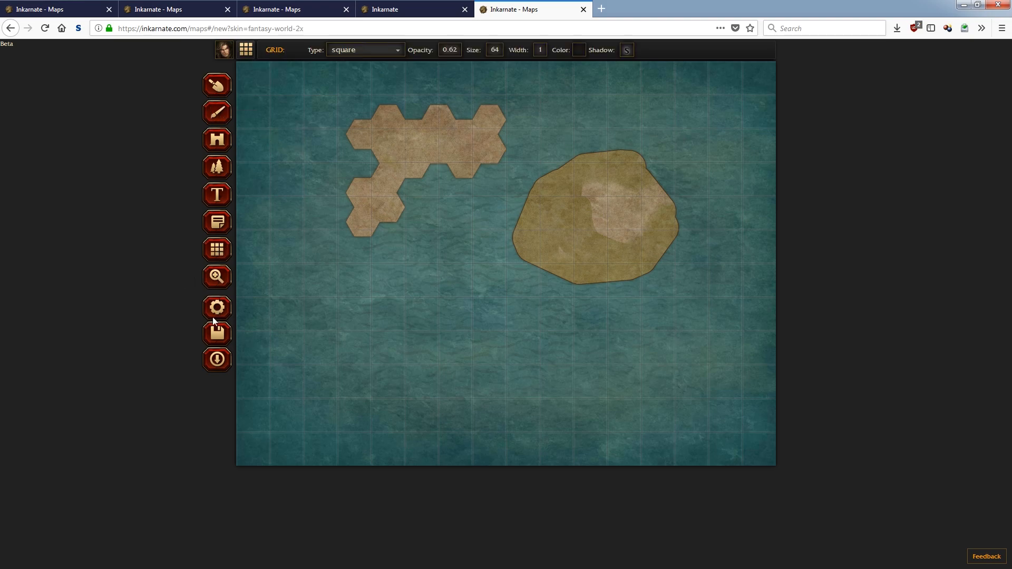
pyautogui.click(224, 49)
pyautogui.click(233, 71)
pyautogui.click(548, 249)
pyautogui.moveTo(429, 185)
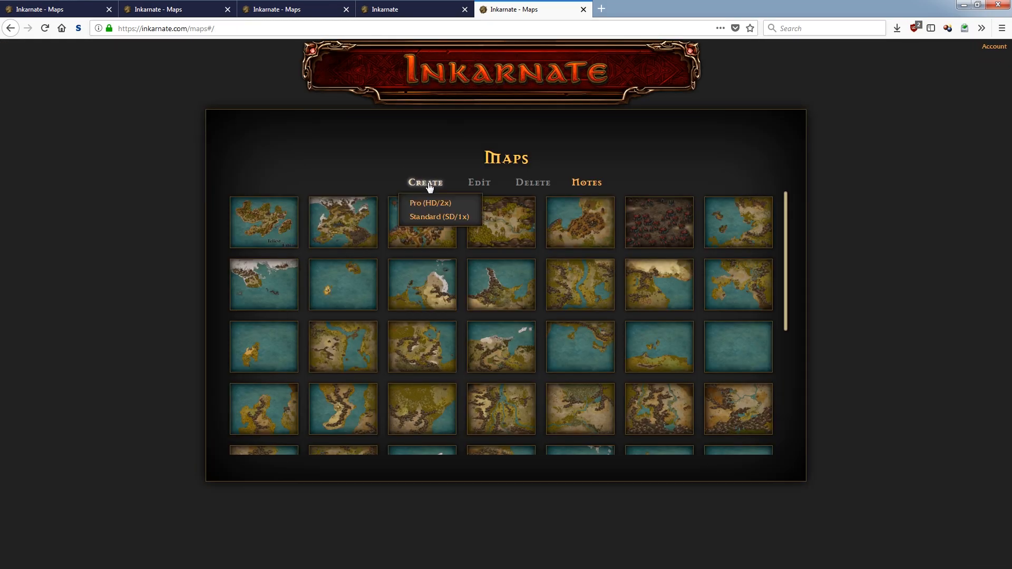
pyautogui.click(430, 203)
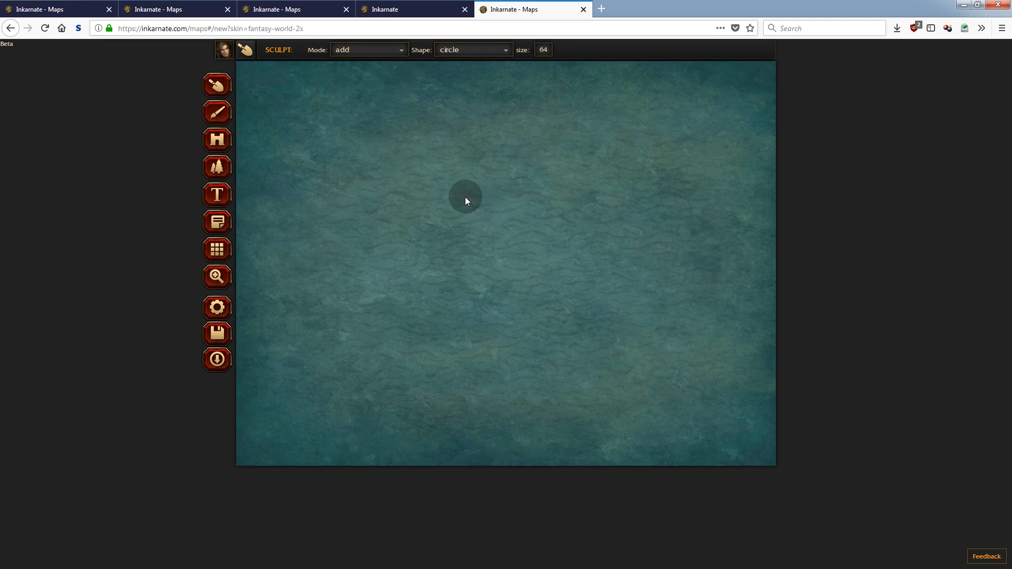
# - Sculpt a large landmass rising from the map's southern edge with two northern peninsulas, using an add circle of size 91
pyautogui.click(544, 54)
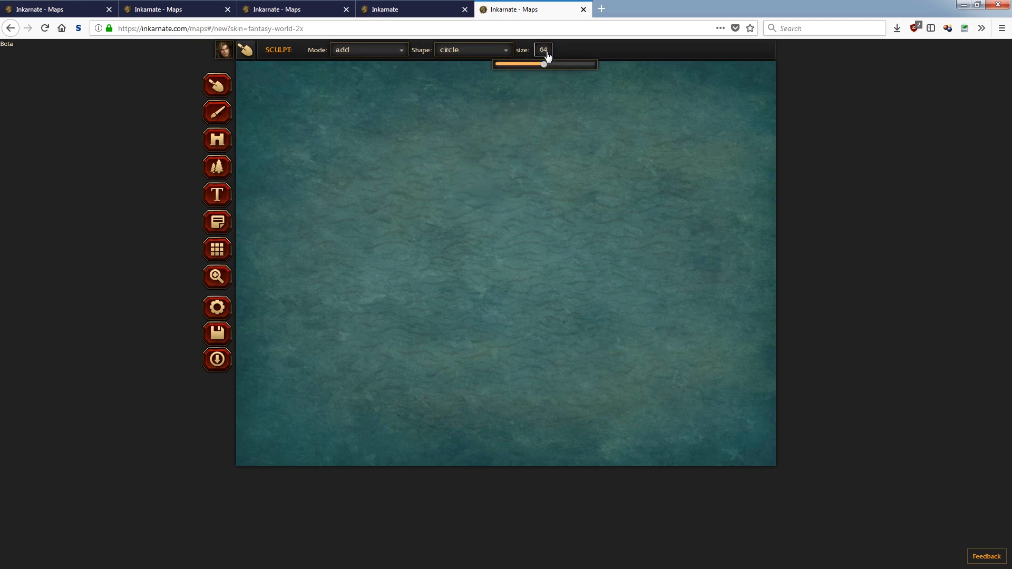
pyautogui.moveTo(558, 65); pyautogui.dragTo(565, 67)
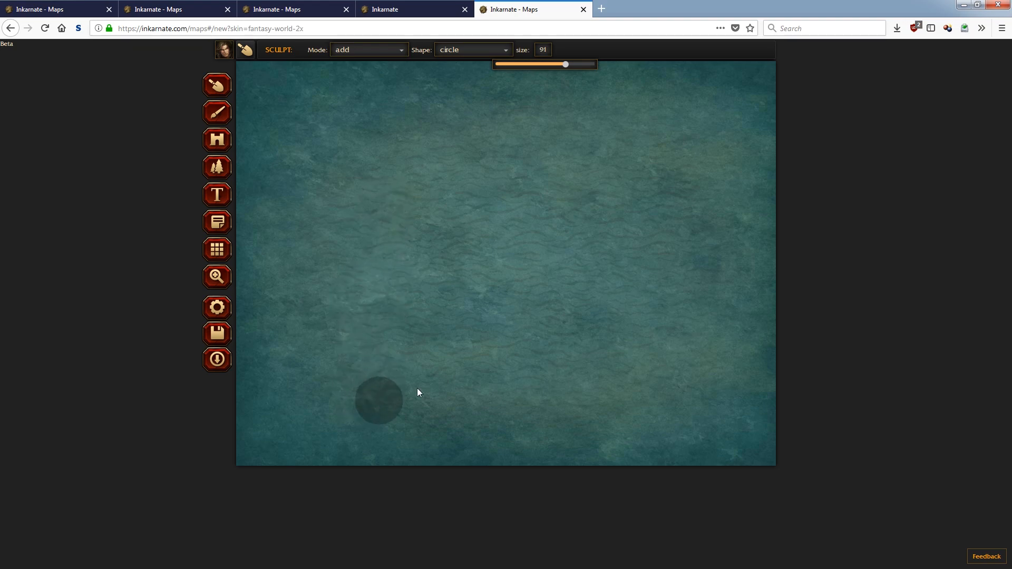
pyautogui.moveTo(352, 446)
pyautogui.mouseDown()
pyautogui.moveTo(327, 457)
pyautogui.moveTo(448, 318)
pyautogui.moveTo(457, 224)
pyautogui.mouseUp()
pyautogui.moveTo(462, 293)
pyautogui.mouseDown()
pyautogui.moveTo(439, 209)
pyautogui.moveTo(443, 168)
pyautogui.moveTo(498, 275)
pyautogui.moveTo(553, 289)
pyautogui.moveTo(610, 324)
pyautogui.moveTo(664, 265)
pyautogui.moveTo(643, 331)
pyautogui.moveTo(683, 372)
pyautogui.moveTo(684, 416)
pyautogui.moveTo(658, 437)
pyautogui.moveTo(647, 399)
pyautogui.moveTo(597, 328)
pyautogui.moveTo(517, 344)
pyautogui.moveTo(503, 315)
pyautogui.moveTo(459, 382)
pyautogui.moveTo(315, 471)
pyautogui.moveTo(582, 447)
pyautogui.moveTo(513, 464)
pyautogui.moveTo(564, 404)
pyautogui.moveTo(515, 392)
pyautogui.moveTo(494, 358)
pyautogui.moveTo(617, 410)
pyautogui.moveTo(659, 391)
pyautogui.moveTo(622, 418)
pyautogui.moveTo(451, 432)
pyautogui.mouseUp()
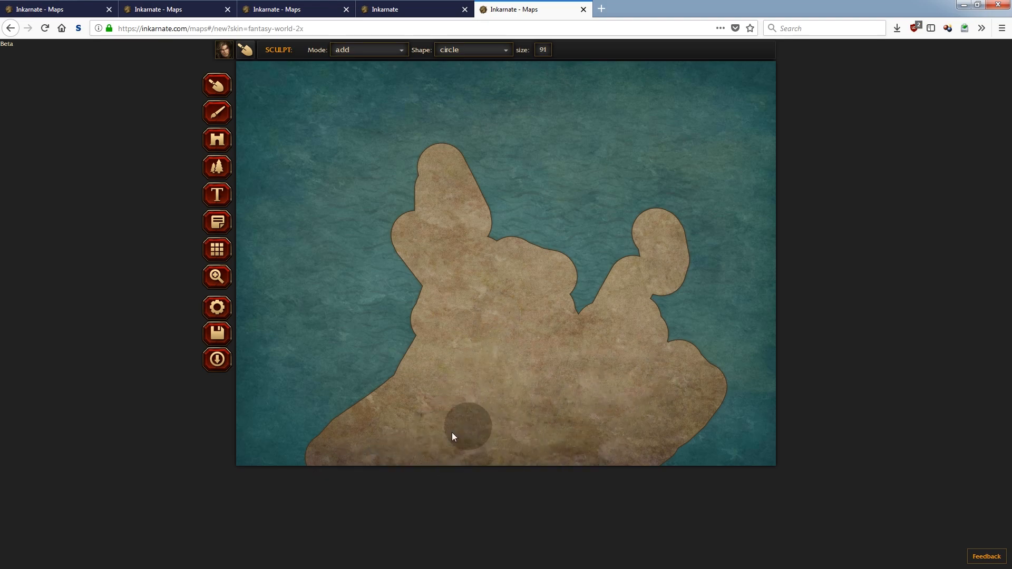
# - Roughen the landmass's southwest coastline with small bumps and inlets, using a sculpt size of 14
pyautogui.click(541, 50)
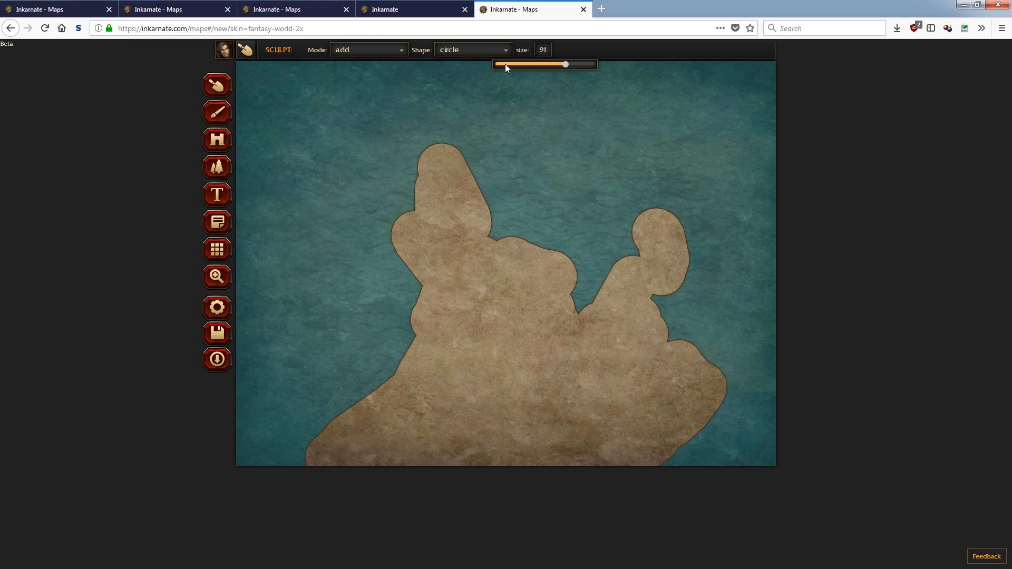
pyautogui.click(505, 65)
pyautogui.click(217, 277)
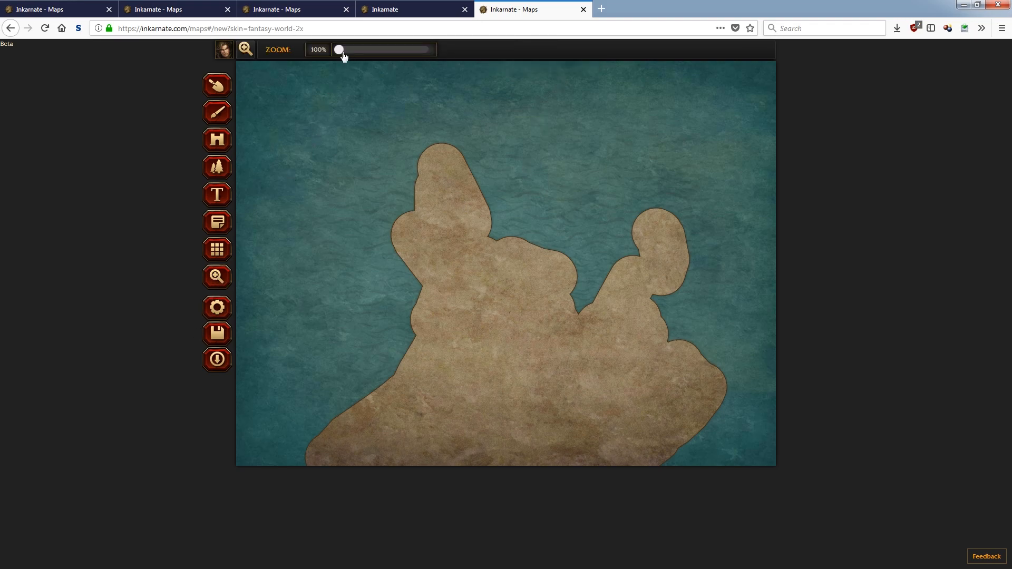
pyautogui.moveTo(343, 55); pyautogui.dragTo(362, 56)
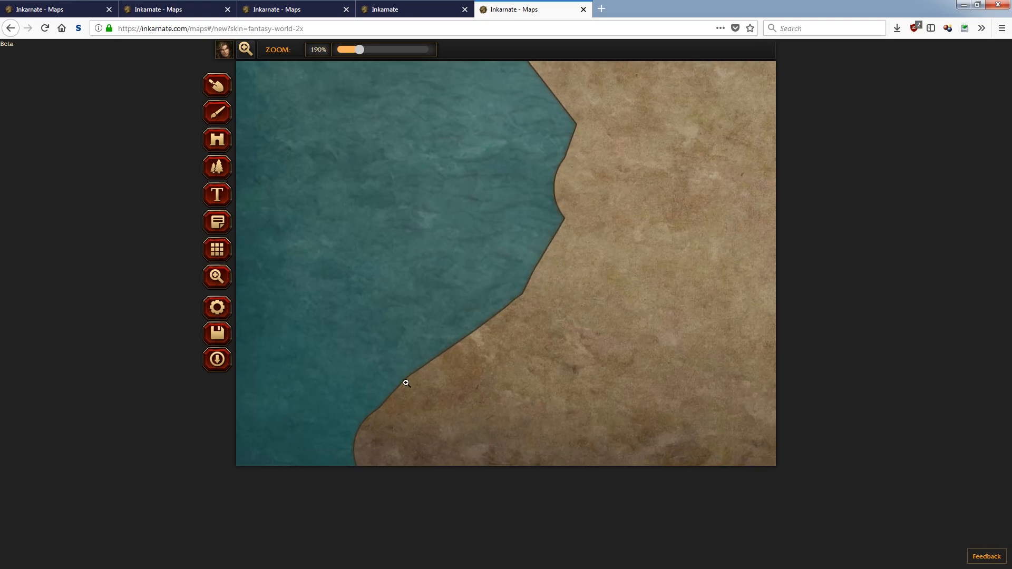
pyautogui.click(218, 85)
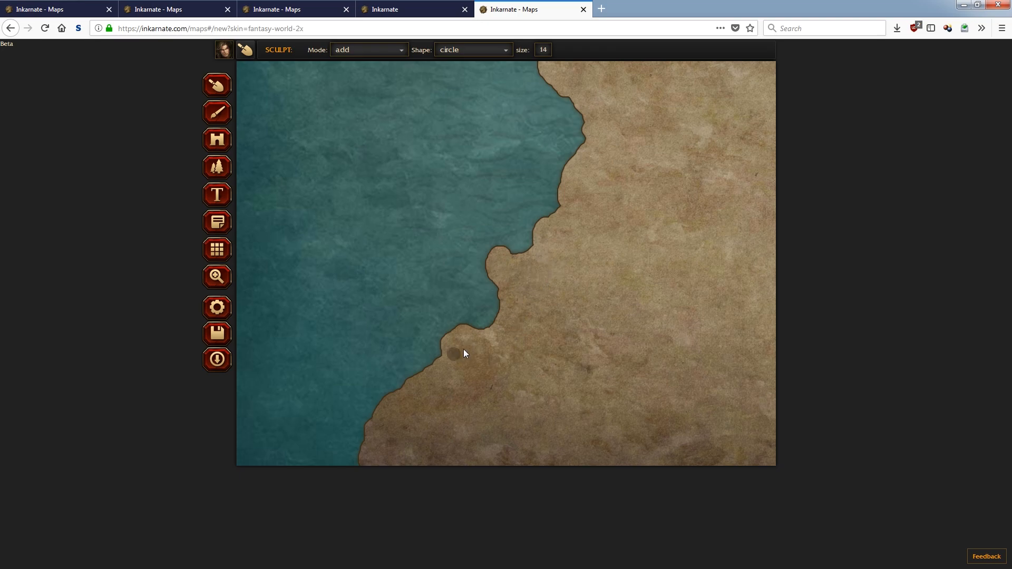
# - Reshape the northwestern peninsula into a tapered point with irregular coasts and fill the gap near its tip
pyautogui.click(217, 276)
pyautogui.click(592, 355)
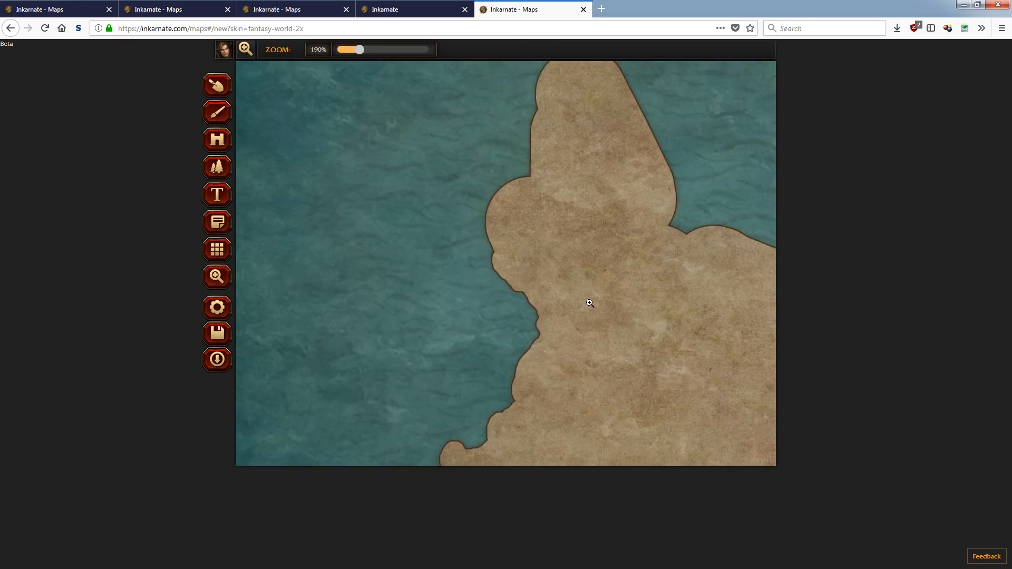
pyautogui.click(217, 86)
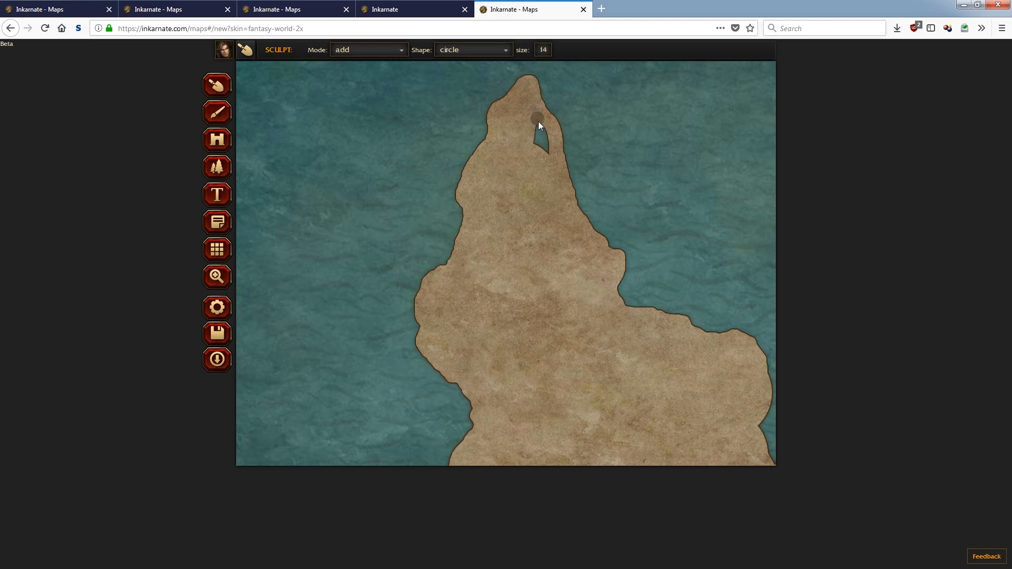
# - Add irregular land edges around the narrow northern bay and the northeastern peninsula, giving the peninsula a pointed tip
pyautogui.click(218, 278)
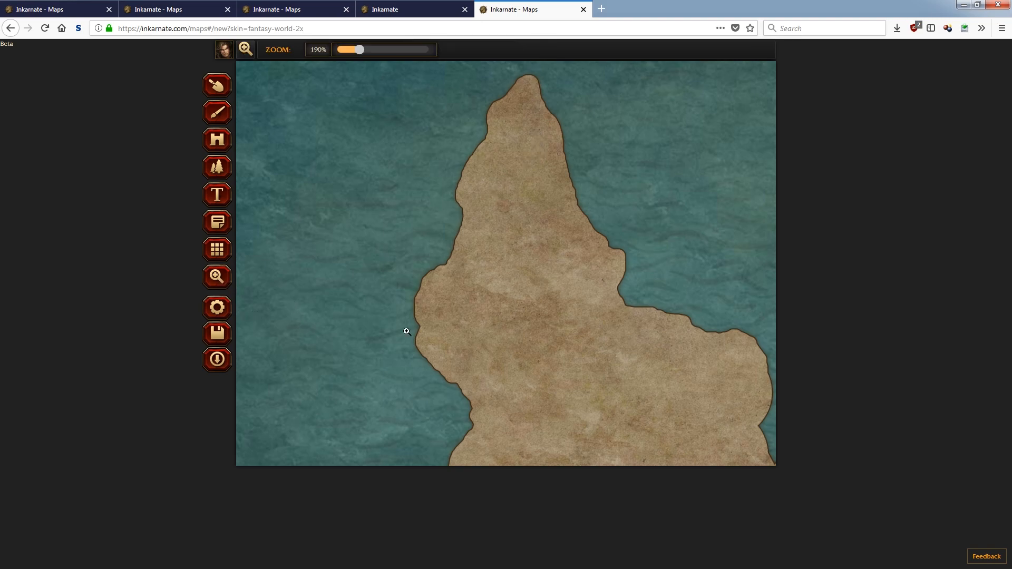
pyautogui.moveTo(629, 348); pyautogui.dragTo(371, 244)
pyautogui.moveTo(587, 277); pyautogui.dragTo(483, 245)
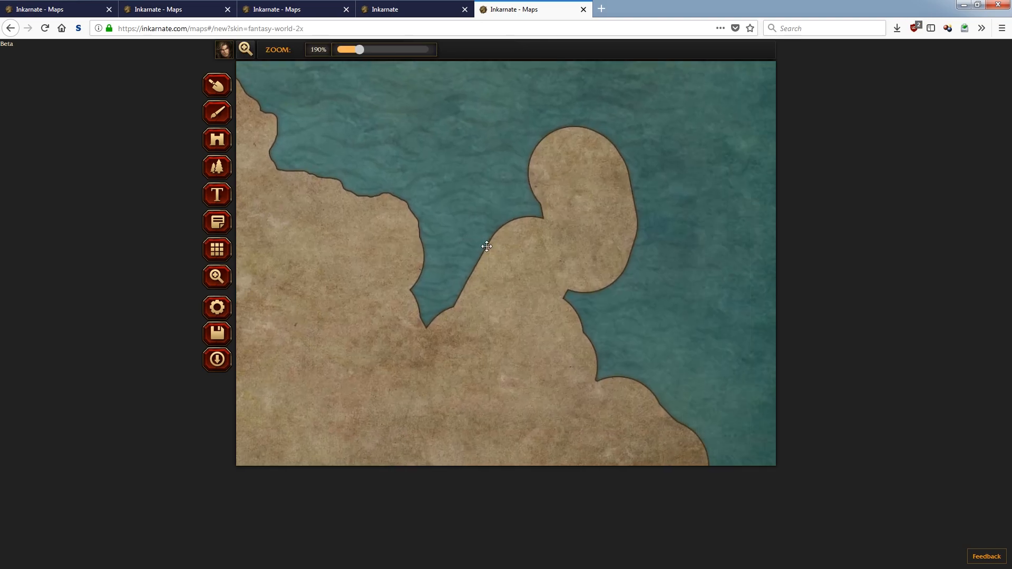
pyautogui.click(216, 86)
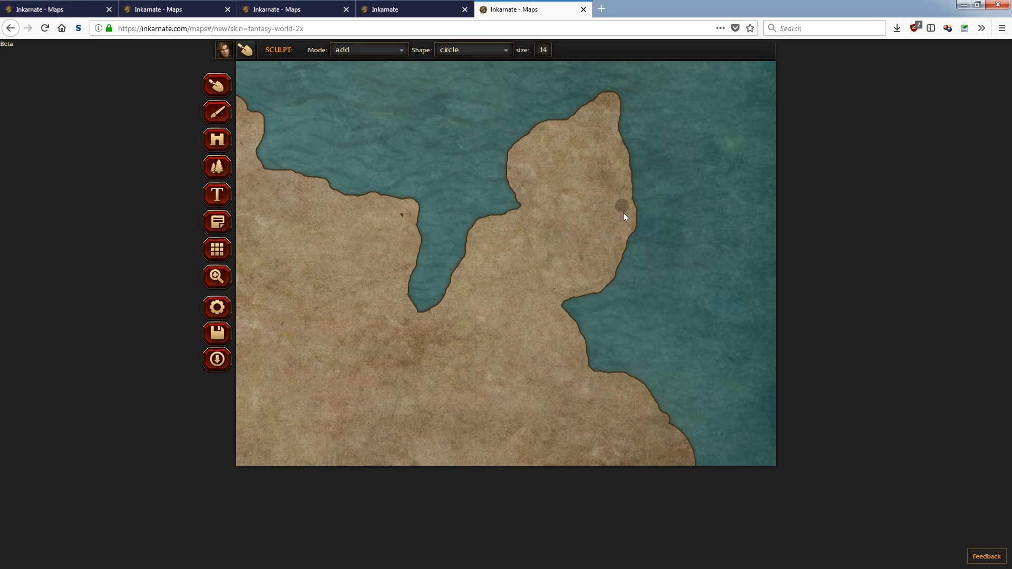
# - Refine the southeast coastline and sculpt a horn of land curving northward from its eastern end
pyautogui.click(217, 284)
pyautogui.moveTo(555, 376); pyautogui.dragTo(543, 226)
pyautogui.click(228, 94)
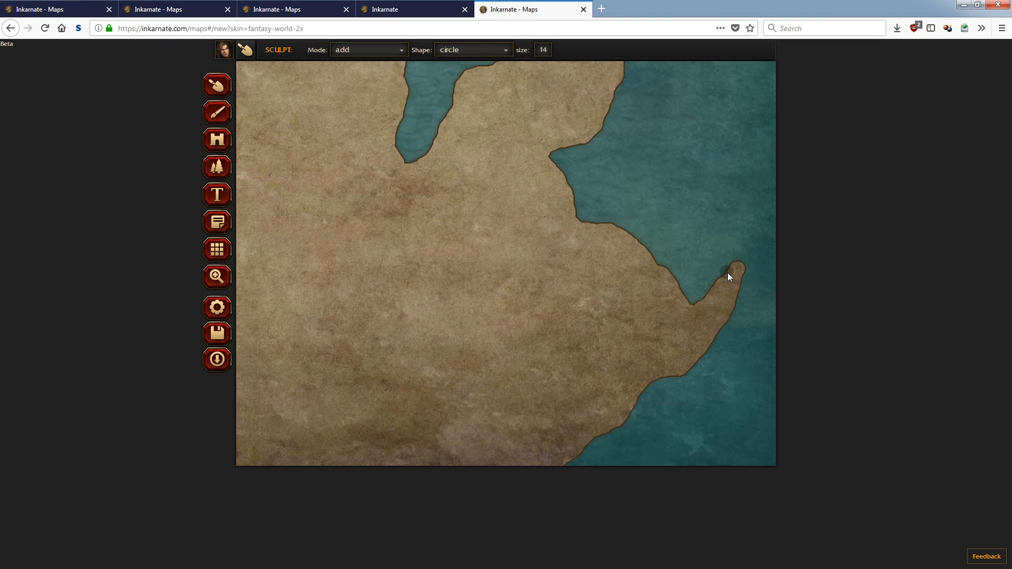
pyautogui.click(372, 49)
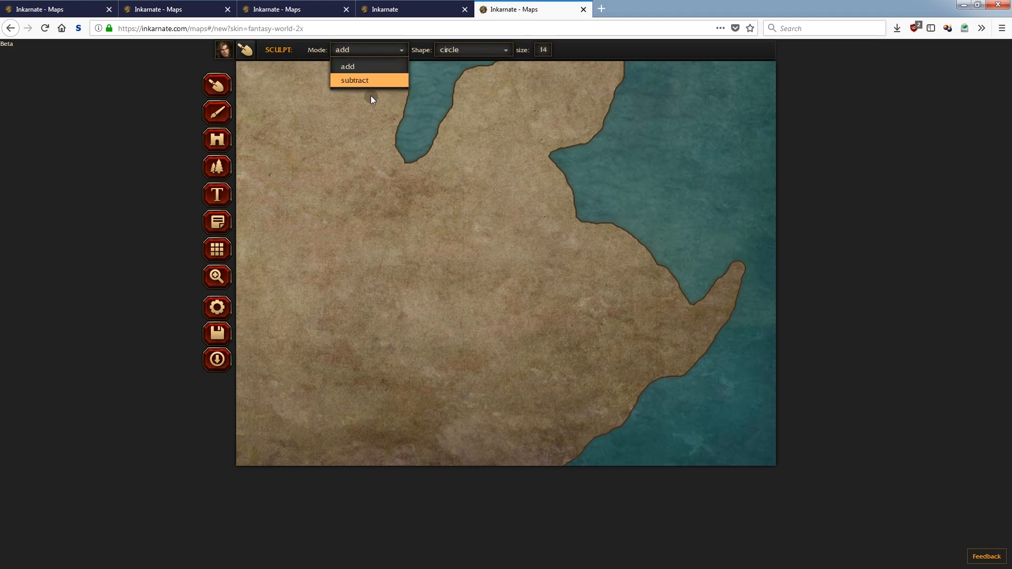
pyautogui.click(368, 80)
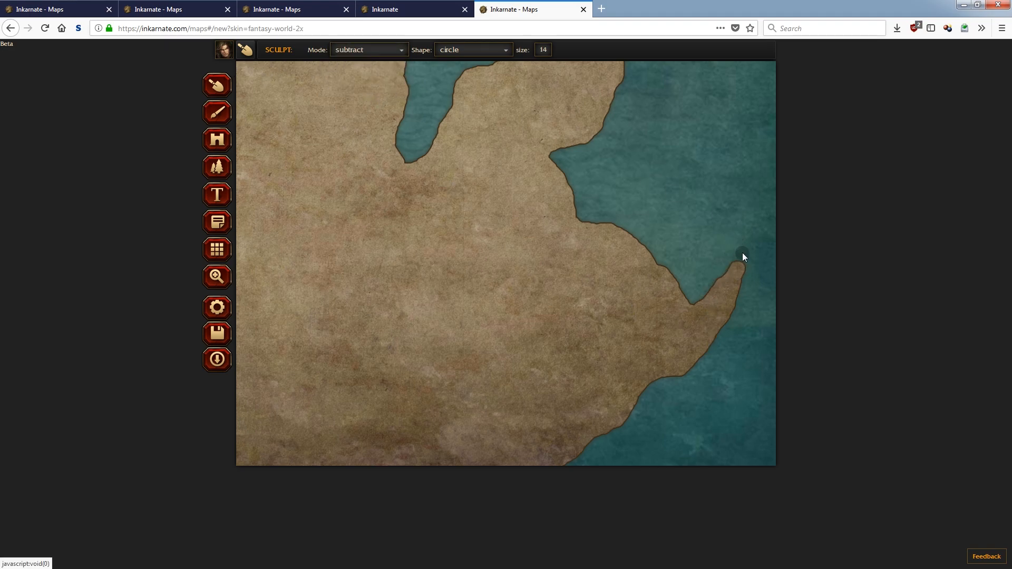
pyautogui.click(369, 50)
pyautogui.click(362, 66)
# - Extend the southeastern horn into a thin tip with the sculpt size set to 3
pyautogui.click(540, 49)
pyautogui.moveTo(501, 64); pyautogui.dragTo(482, 65)
pyautogui.moveTo(736, 249); pyautogui.dragTo(739, 244)
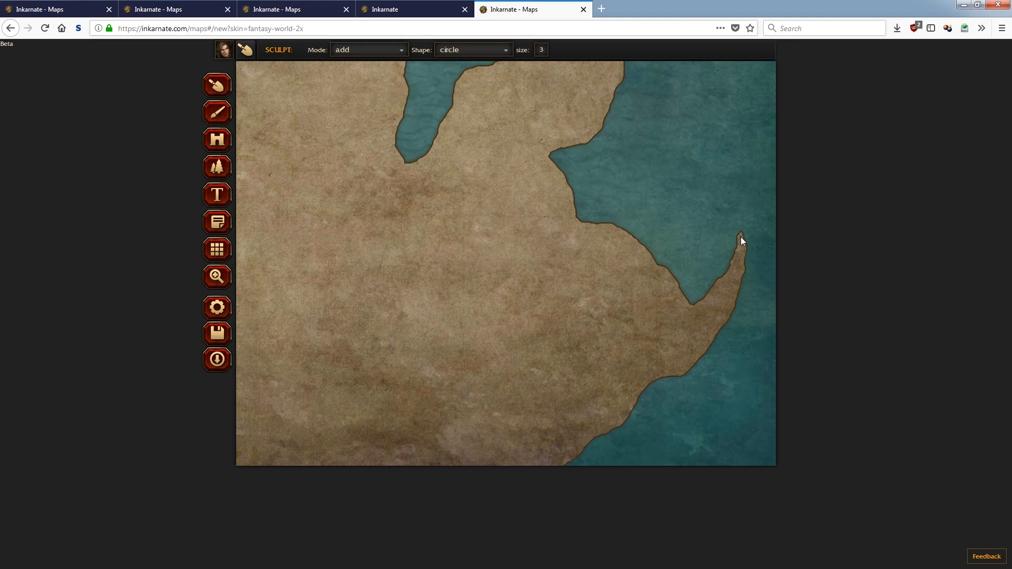
# - Trim the southeastern horn to a sharp point in subtract mode with a sculpt size of 14
pyautogui.click(217, 276)
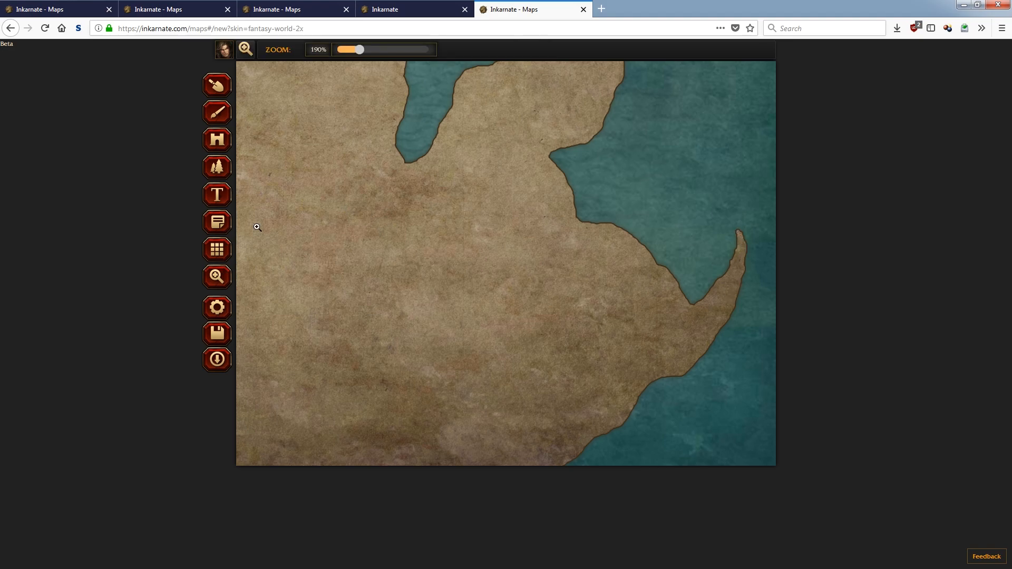
pyautogui.moveTo(359, 50); pyautogui.dragTo(406, 50)
pyautogui.moveTo(596, 244); pyautogui.dragTo(311, 378)
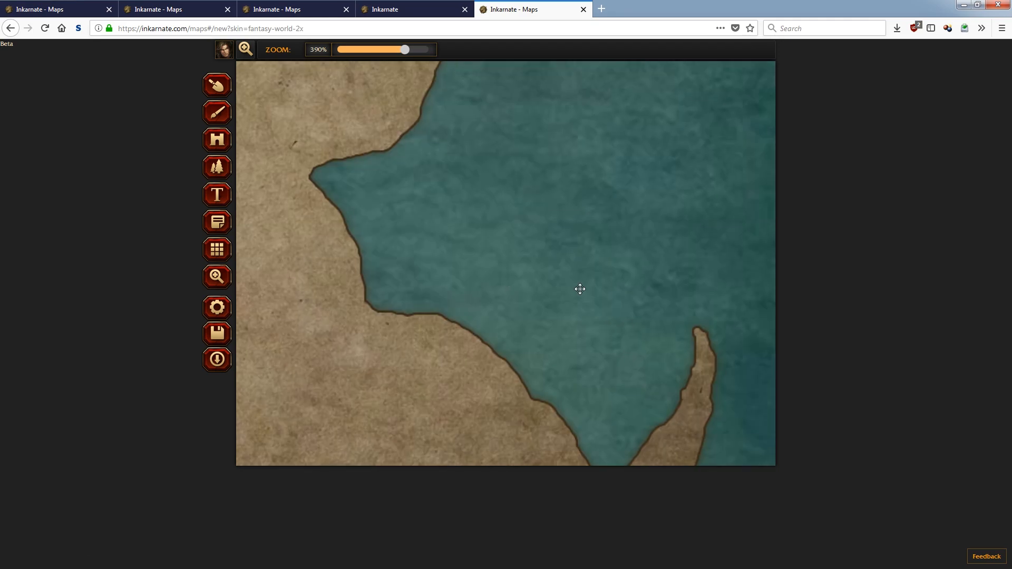
pyautogui.moveTo(580, 288); pyautogui.dragTo(400, 186)
pyautogui.click(216, 86)
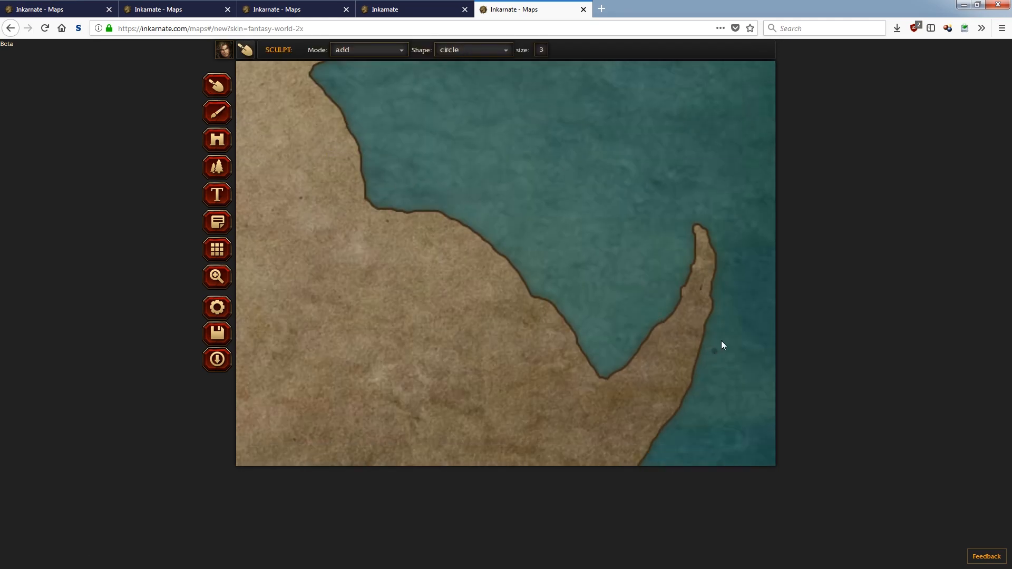
pyautogui.click(372, 50)
pyautogui.click(366, 81)
pyautogui.click(541, 49)
pyautogui.moveTo(518, 62); pyautogui.dragTo(504, 68)
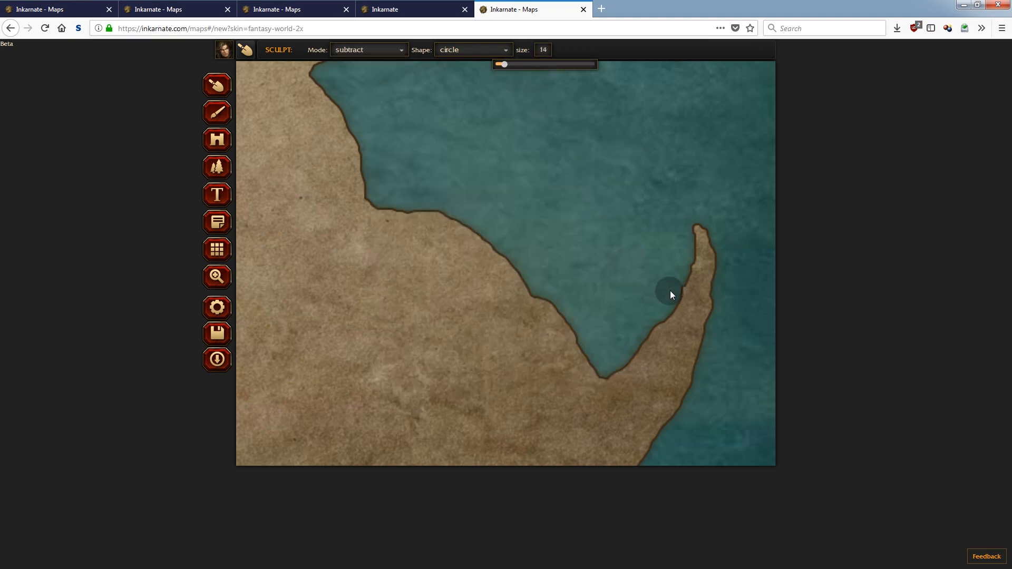
pyautogui.moveTo(670, 293); pyautogui.dragTo(677, 274)
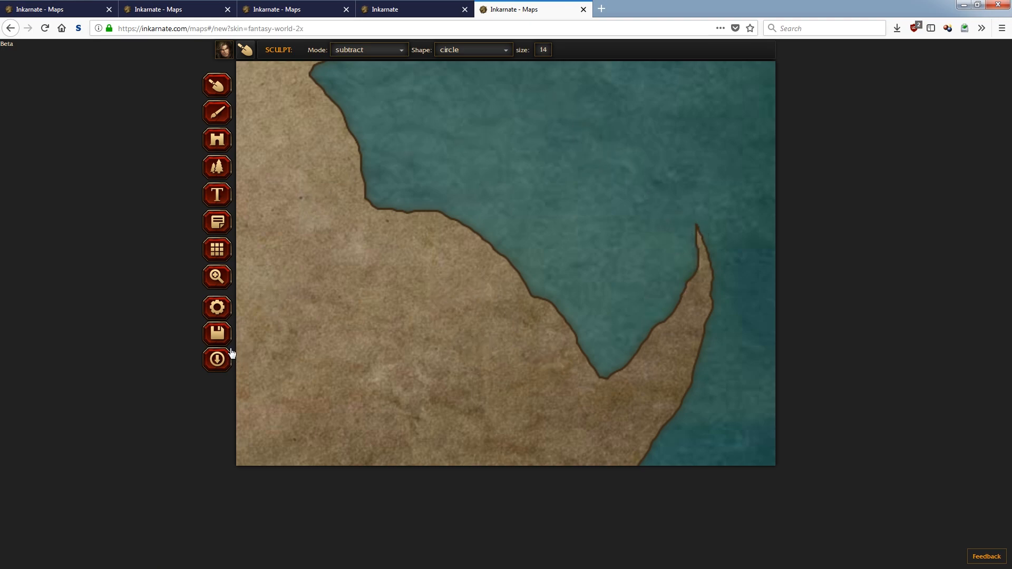
# - Paint the white Land-08 texture along the northern and eastern coasts and the northeastern peninsula with a size 82 brush
pyautogui.click(216, 279)
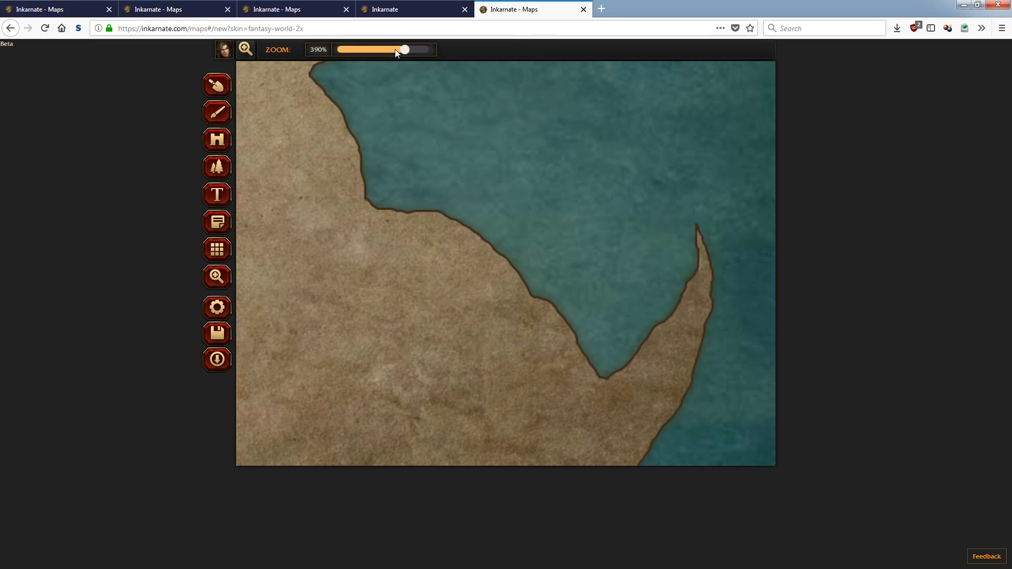
pyautogui.moveTo(394, 49); pyautogui.dragTo(324, 51)
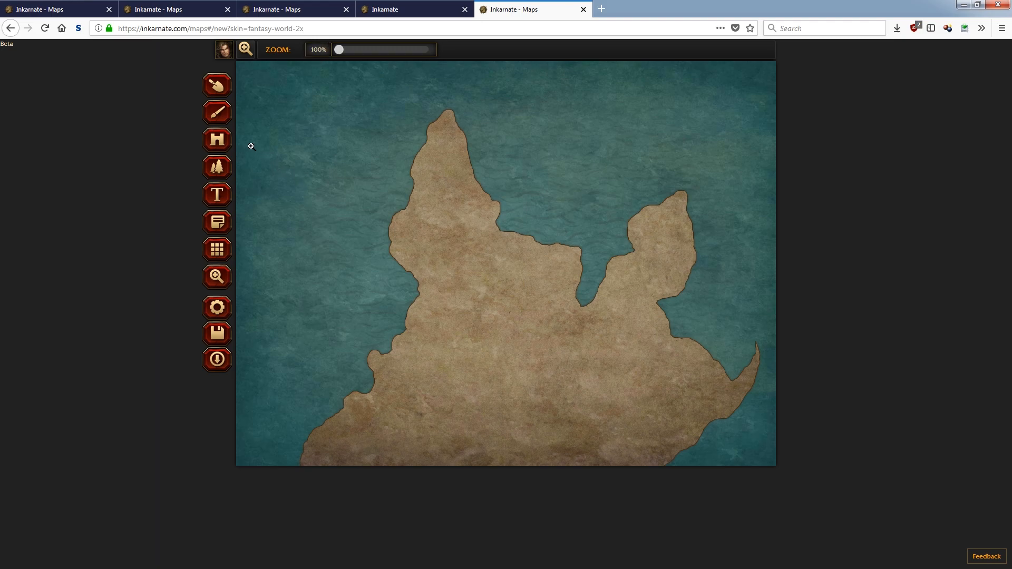
pyautogui.click(217, 113)
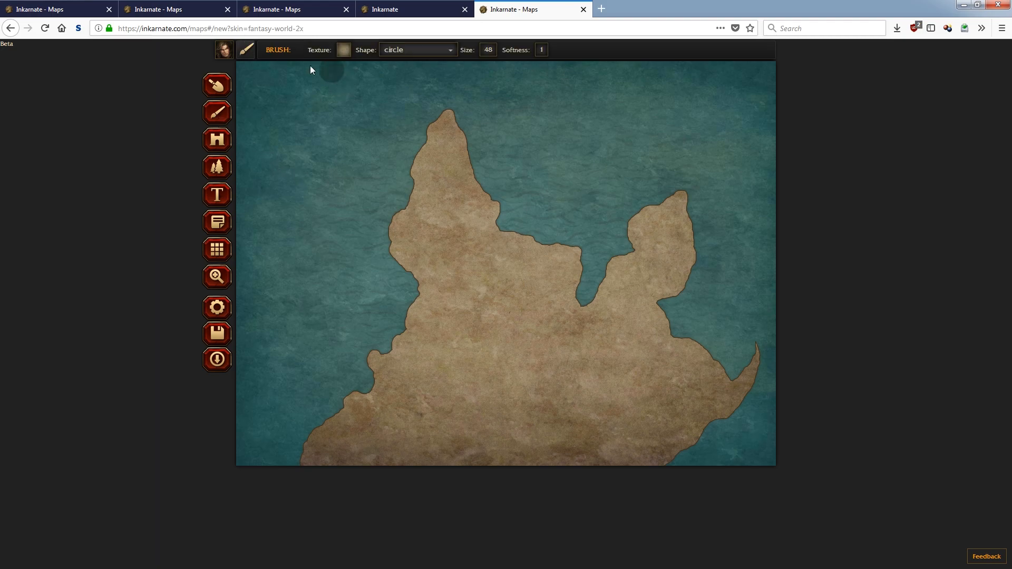
pyautogui.click(346, 51)
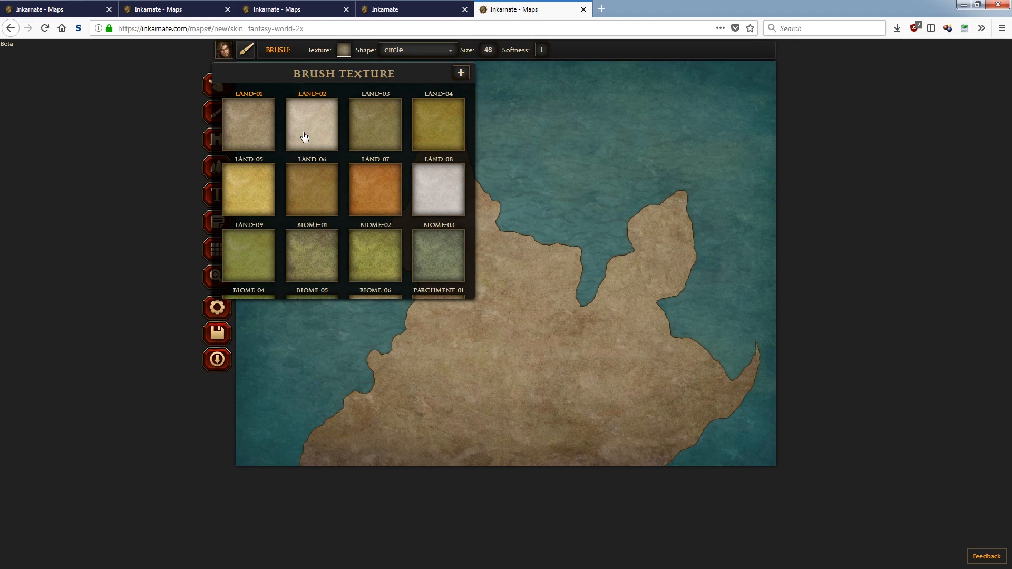
pyautogui.click(441, 204)
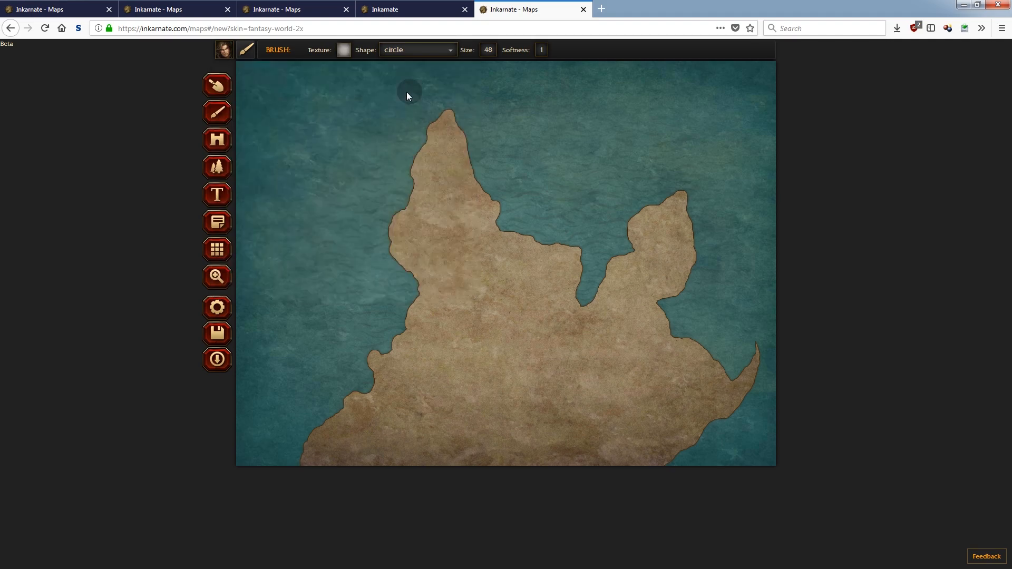
pyautogui.click(494, 55)
pyautogui.moveTo(496, 64); pyautogui.dragTo(504, 65)
pyautogui.moveTo(451, 122)
pyautogui.mouseDown()
pyautogui.moveTo(456, 167)
pyautogui.moveTo(469, 166)
pyautogui.moveTo(493, 212)
pyautogui.moveTo(552, 233)
pyautogui.moveTo(539, 245)
pyautogui.moveTo(572, 286)
pyautogui.moveTo(589, 244)
pyautogui.moveTo(593, 287)
pyautogui.moveTo(618, 261)
pyautogui.moveTo(656, 197)
pyautogui.moveTo(656, 207)
pyautogui.moveTo(735, 183)
pyautogui.moveTo(696, 256)
pyautogui.moveTo(657, 263)
pyautogui.moveTo(658, 292)
pyautogui.moveTo(681, 258)
pyautogui.moveTo(668, 271)
pyautogui.moveTo(694, 283)
pyautogui.moveTo(681, 325)
pyautogui.moveTo(693, 314)
pyautogui.moveTo(710, 342)
pyautogui.moveTo(659, 291)
pyautogui.moveTo(676, 317)
pyautogui.moveTo(753, 359)
pyautogui.moveTo(738, 443)
pyautogui.mouseUp()
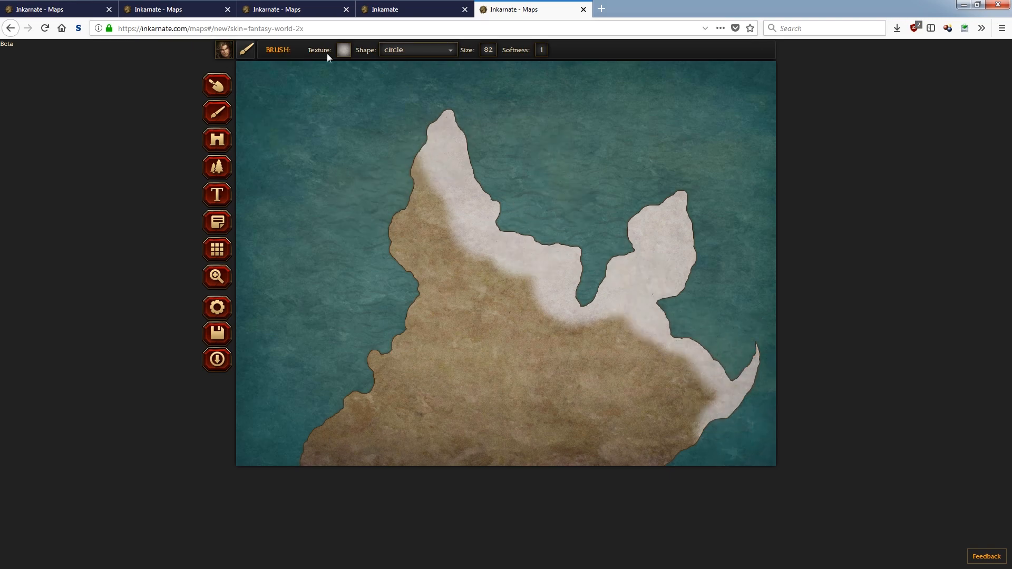
# - Paint Land-03 patches over the western and southern interior, and Land-04 along the southwest coast
pyautogui.click(343, 51)
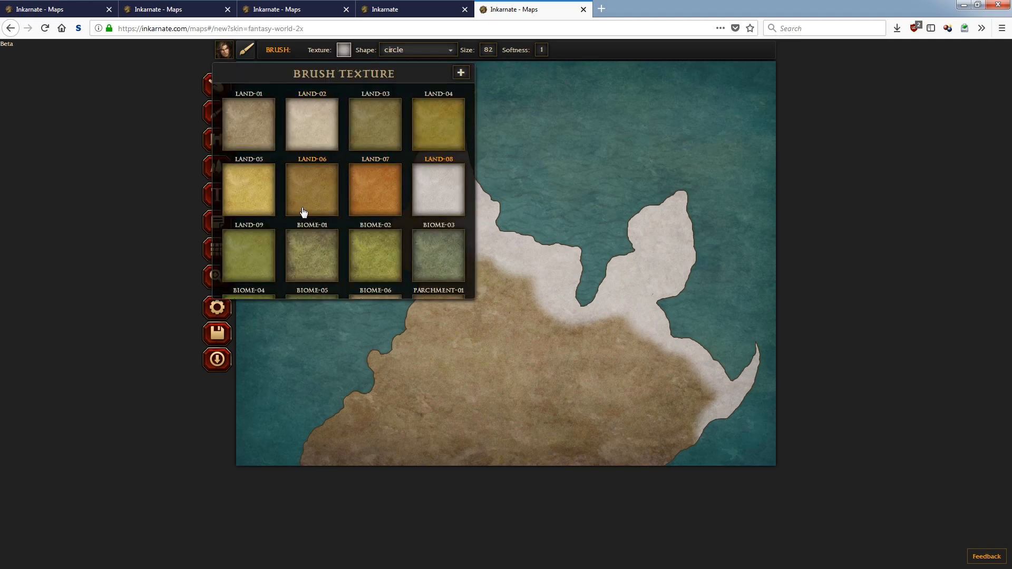
pyautogui.click(387, 136)
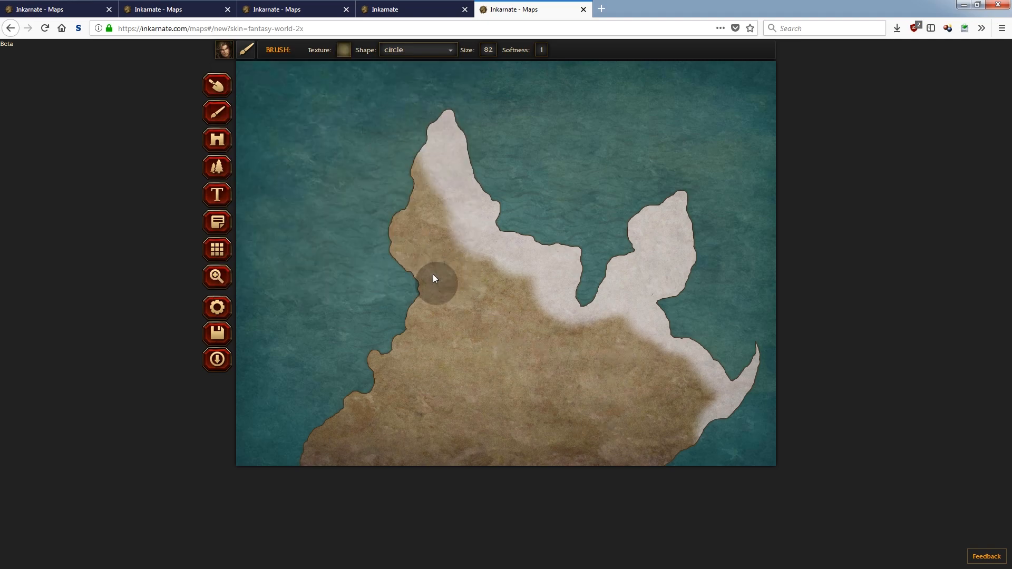
pyautogui.moveTo(420, 330)
pyautogui.mouseDown()
pyautogui.moveTo(469, 371)
pyautogui.moveTo(391, 362)
pyautogui.moveTo(375, 450)
pyautogui.moveTo(362, 439)
pyautogui.moveTo(438, 417)
pyautogui.moveTo(643, 443)
pyautogui.moveTo(632, 458)
pyautogui.moveTo(652, 463)
pyautogui.moveTo(547, 463)
pyautogui.mouseUp()
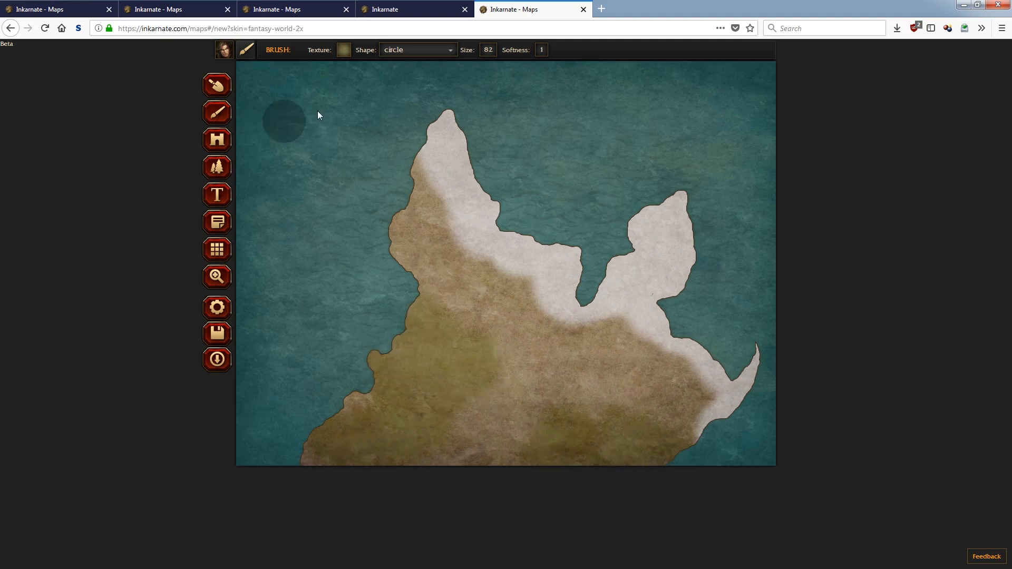
pyautogui.click(344, 49)
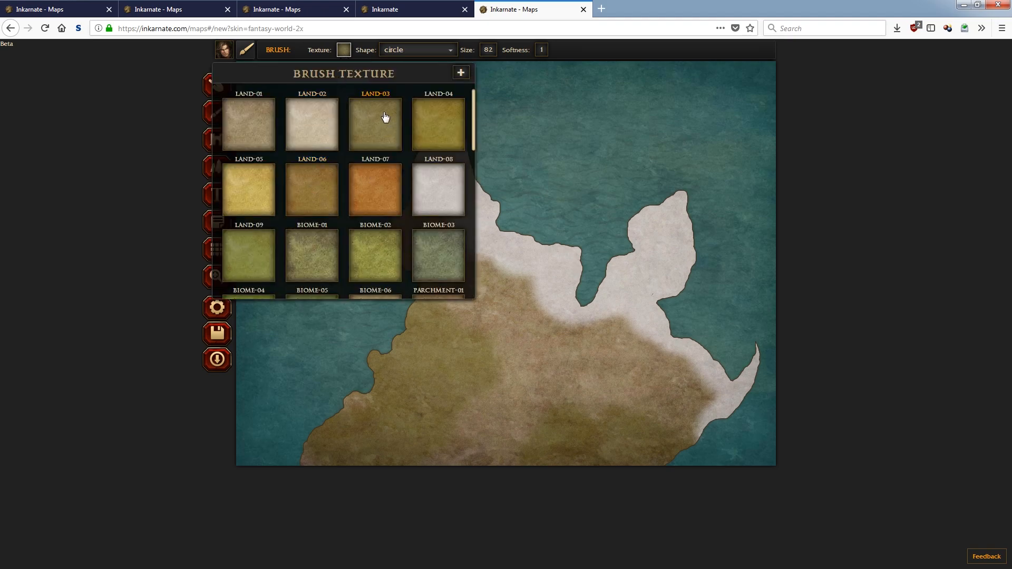
pyautogui.click(439, 116)
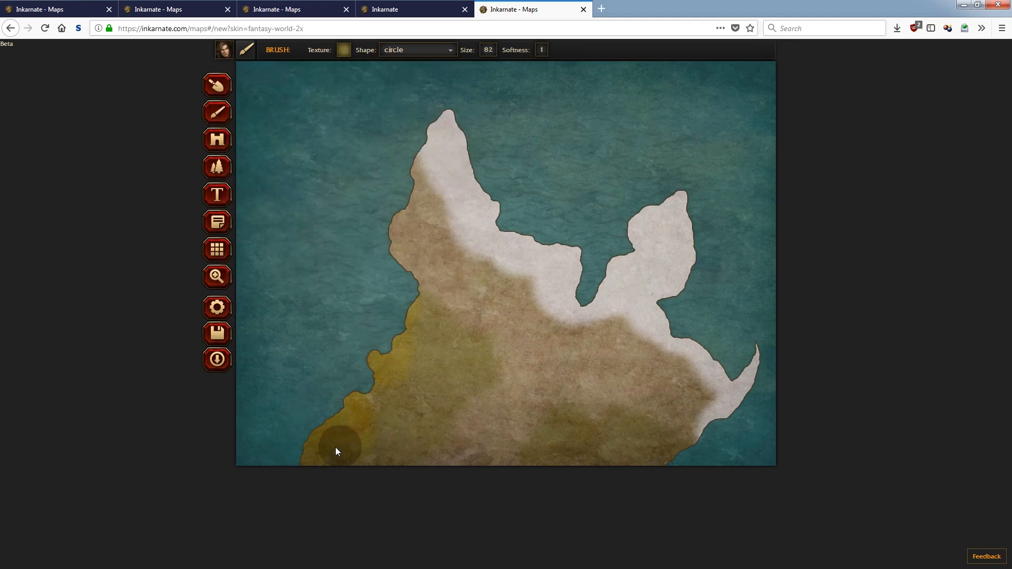
# - Paint the southeastern interior with the Land-06 texture, using a size 36 brush
pyautogui.click(343, 49)
pyautogui.scroll(-1, 378, 221)
pyautogui.scroll(1, 406, 219)
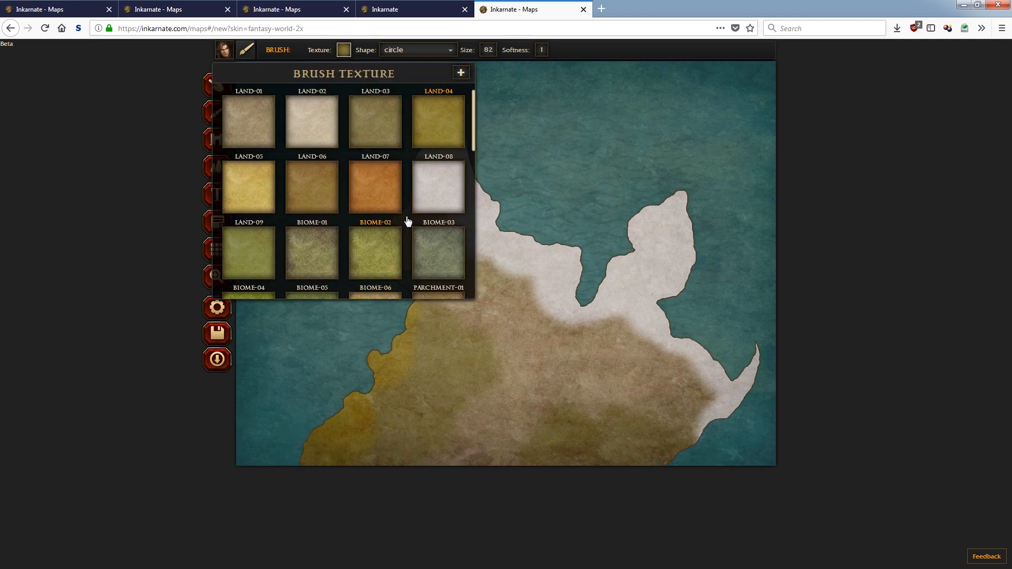
pyautogui.click(296, 184)
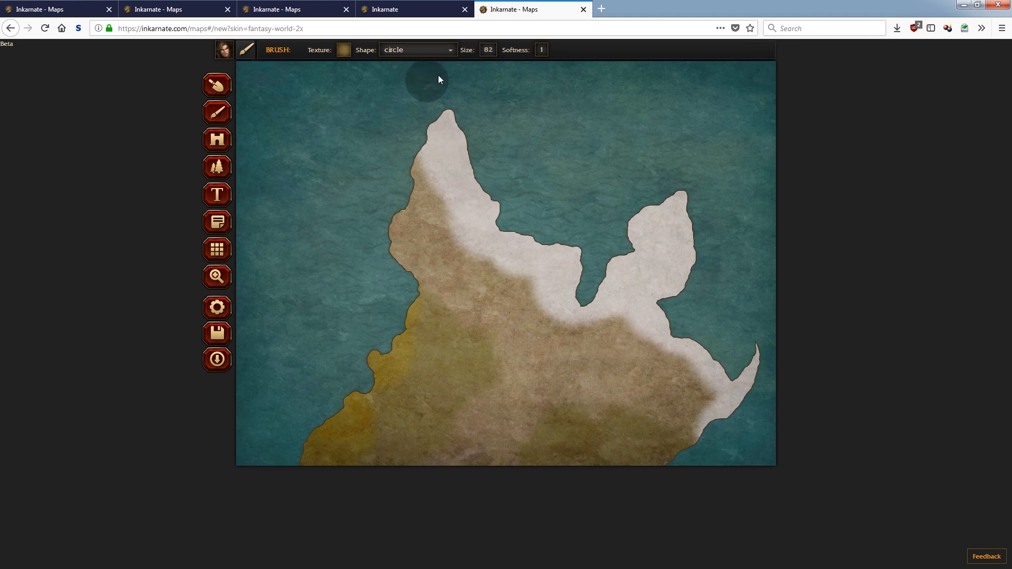
pyautogui.click(488, 50)
pyautogui.moveTo(454, 63); pyautogui.dragTo(469, 64)
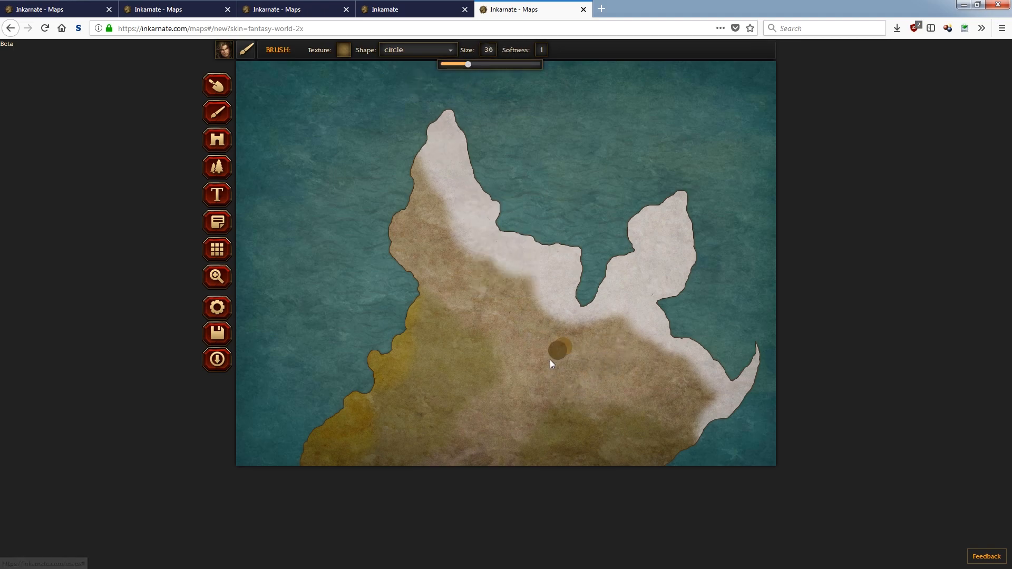
pyautogui.moveTo(554, 352)
pyautogui.mouseDown()
pyautogui.moveTo(582, 350)
pyautogui.moveTo(583, 375)
pyautogui.mouseUp()
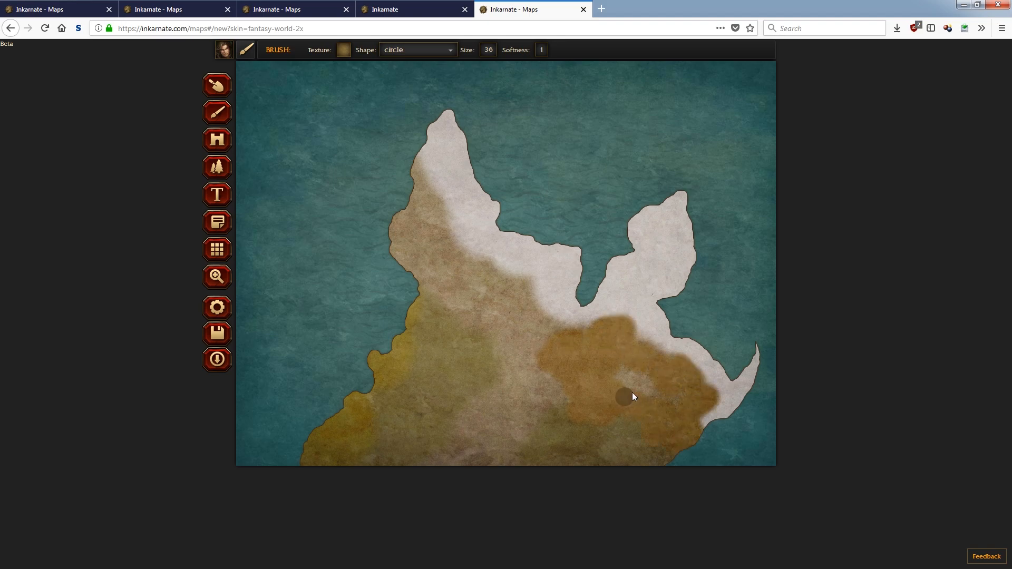
# - Paint a Biome-03 patch in the west-central interior, beside the brown central land
pyautogui.click(343, 49)
pyautogui.scroll(-3, 368, 243)
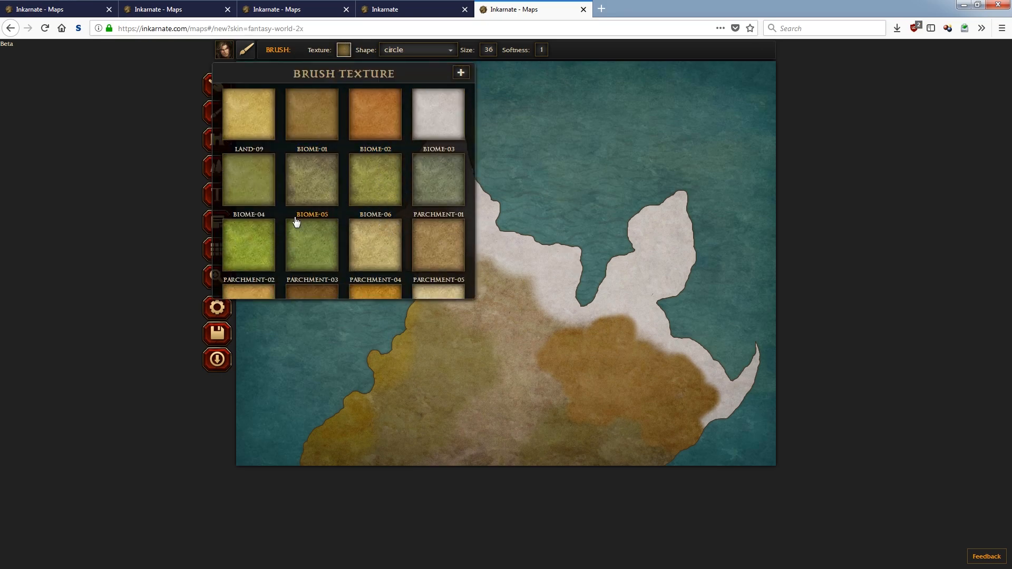
pyautogui.click(424, 184)
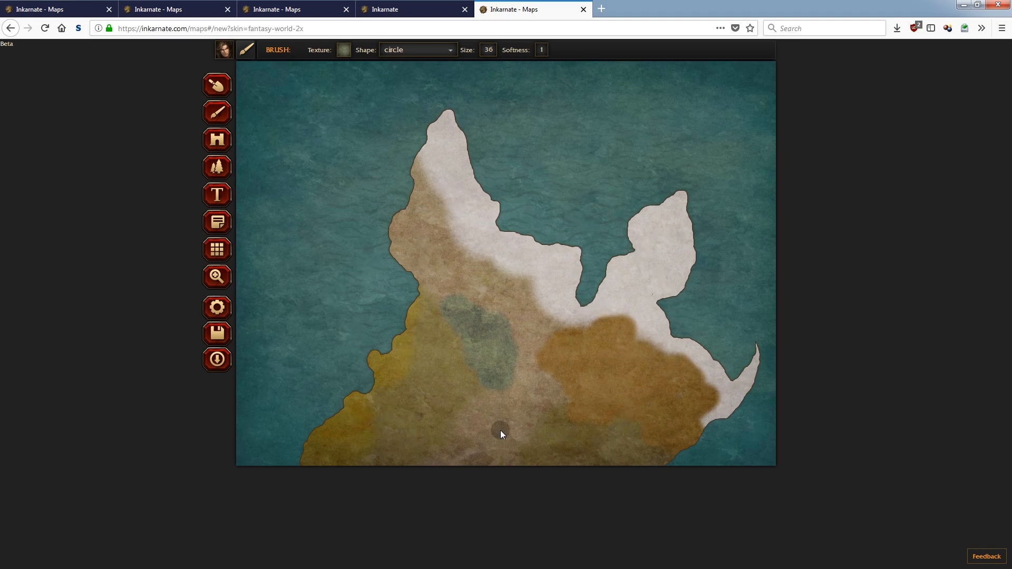
# - Place a chain of Mountains pattern stamps at 49% scale along the inland edge of the white land
pyautogui.click(218, 167)
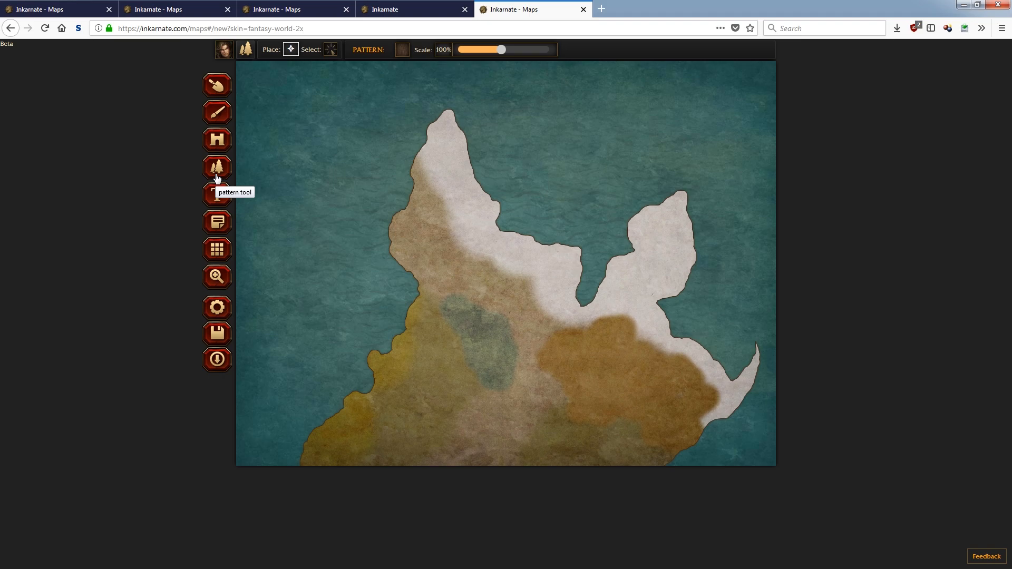
pyautogui.click(406, 51)
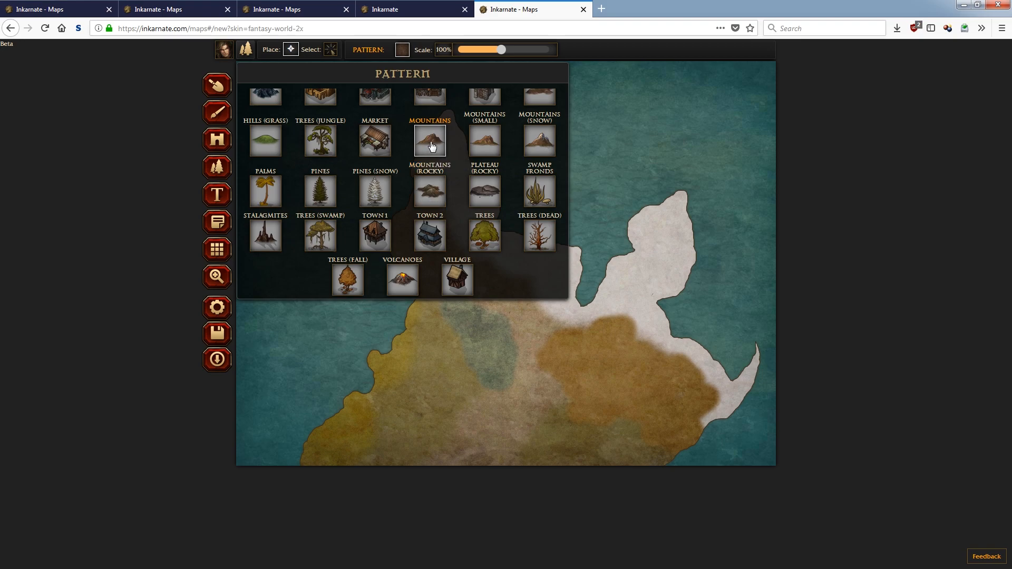
pyautogui.moveTo(499, 51); pyautogui.dragTo(476, 57)
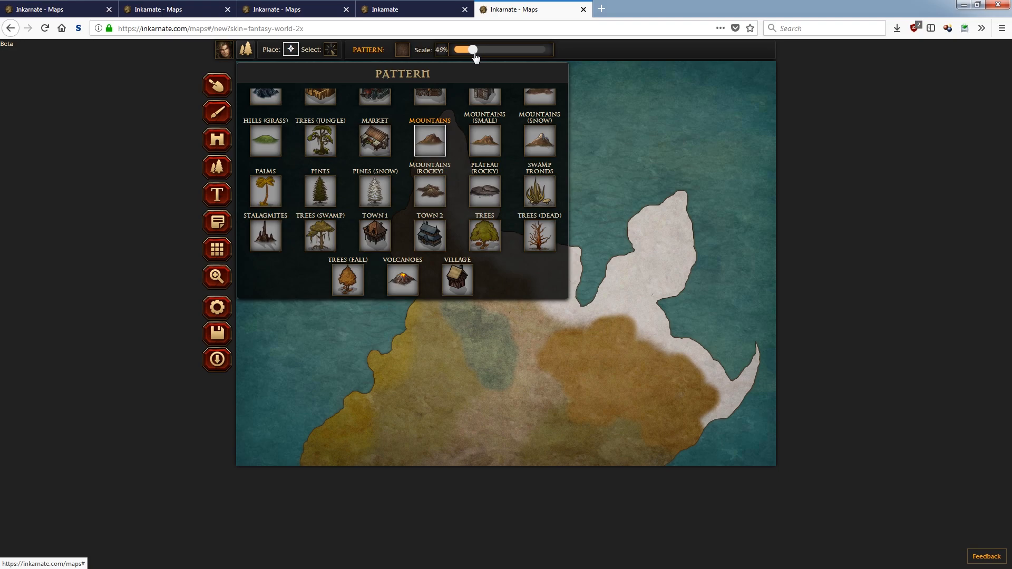
pyautogui.click(291, 52)
pyautogui.click(438, 228)
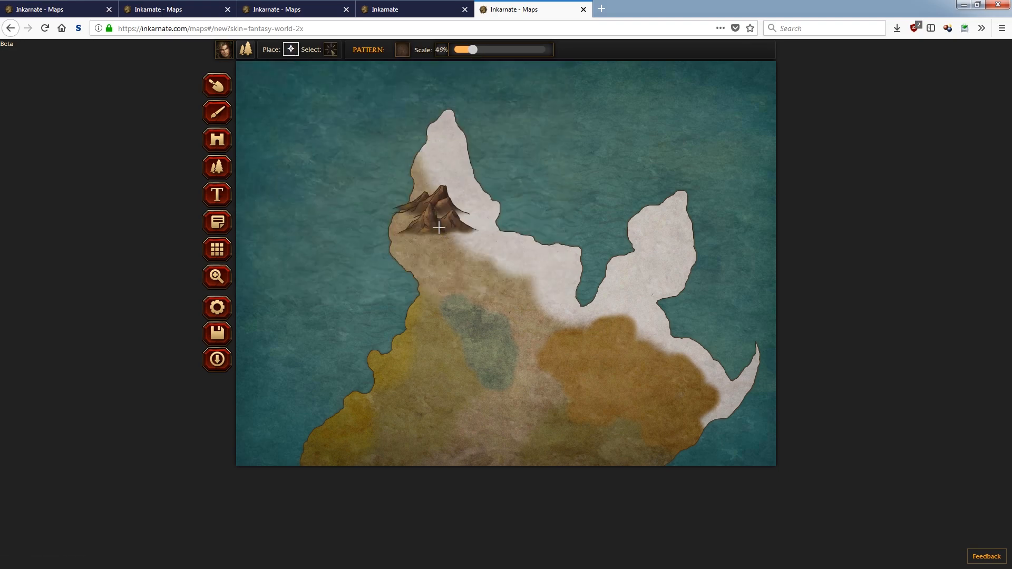
pyautogui.moveTo(450, 238)
pyautogui.mouseDown()
pyautogui.moveTo(474, 261)
pyautogui.moveTo(526, 278)
pyautogui.moveTo(517, 297)
pyautogui.moveTo(545, 327)
pyautogui.moveTo(610, 330)
pyautogui.mouseUp()
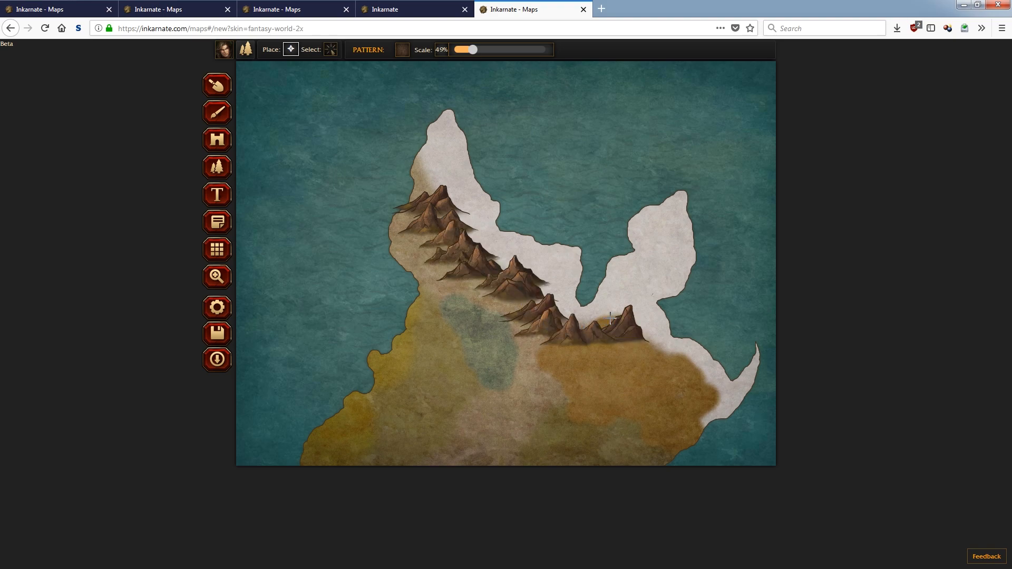
pyautogui.moveTo(525, 311)
pyautogui.mouseDown()
pyautogui.moveTo(499, 308)
pyautogui.moveTo(474, 290)
pyautogui.mouseUp()
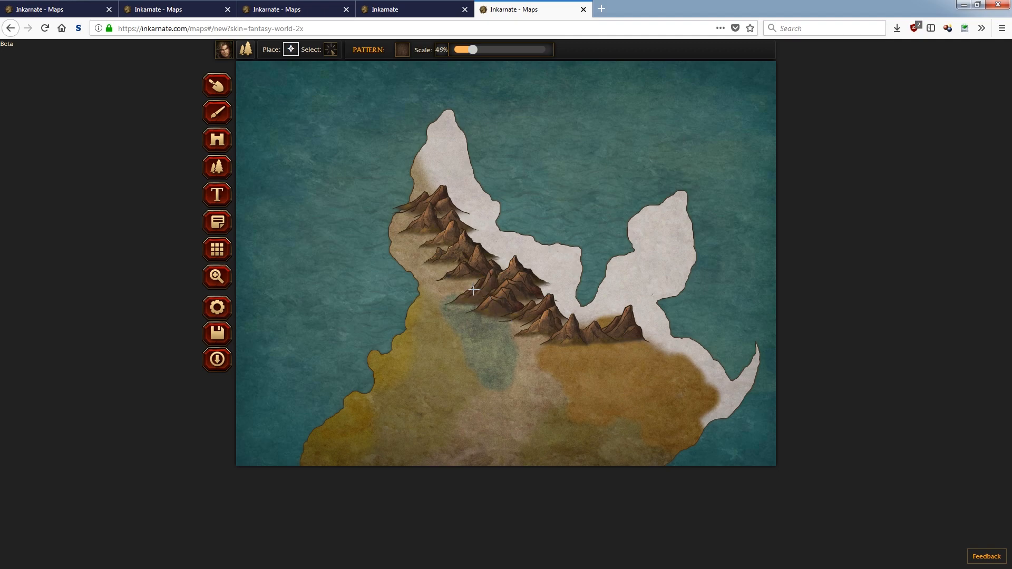
# - Fill out the mountain chain with smaller Mountains stamps at 27% scale
pyautogui.moveTo(466, 53); pyautogui.dragTo(460, 50)
pyautogui.moveTo(411, 226)
pyautogui.mouseDown()
pyautogui.moveTo(451, 246)
pyautogui.moveTo(400, 255)
pyautogui.moveTo(430, 252)
pyautogui.moveTo(460, 270)
pyautogui.moveTo(465, 238)
pyautogui.moveTo(503, 249)
pyautogui.moveTo(458, 241)
pyautogui.moveTo(511, 280)
pyautogui.moveTo(500, 263)
pyautogui.moveTo(549, 304)
pyautogui.mouseUp()
pyautogui.moveTo(638, 316)
pyautogui.mouseDown()
pyautogui.moveTo(656, 334)
pyautogui.moveTo(622, 349)
pyautogui.moveTo(638, 342)
pyautogui.moveTo(584, 342)
pyautogui.moveTo(622, 343)
pyautogui.mouseUp()
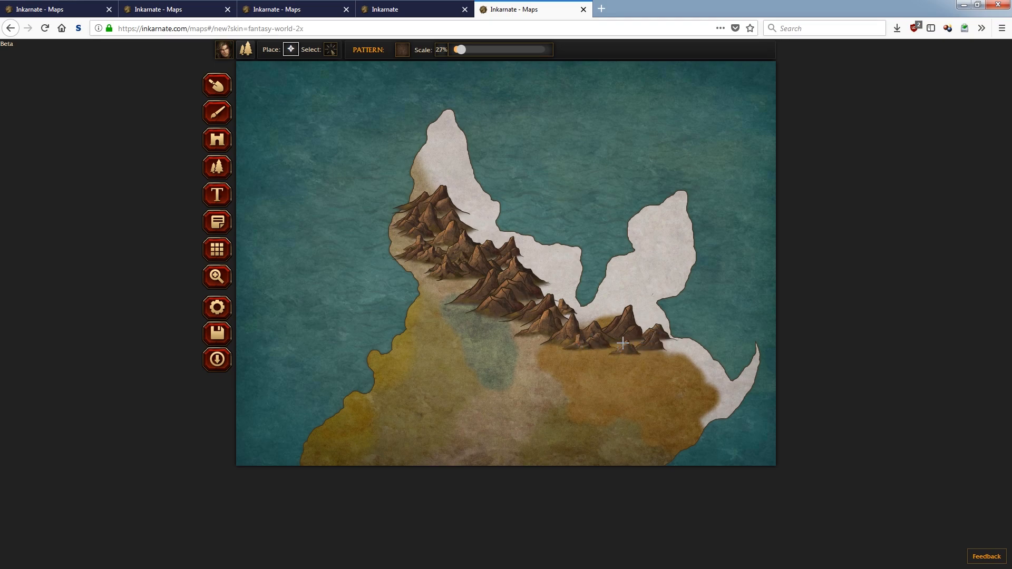
# - Select all the placed mountains across the landmass and delete them
pyautogui.click(330, 49)
pyautogui.moveTo(362, 135); pyautogui.dragTo(715, 367)
pyautogui.click(688, 169)
pyautogui.click(693, 188)
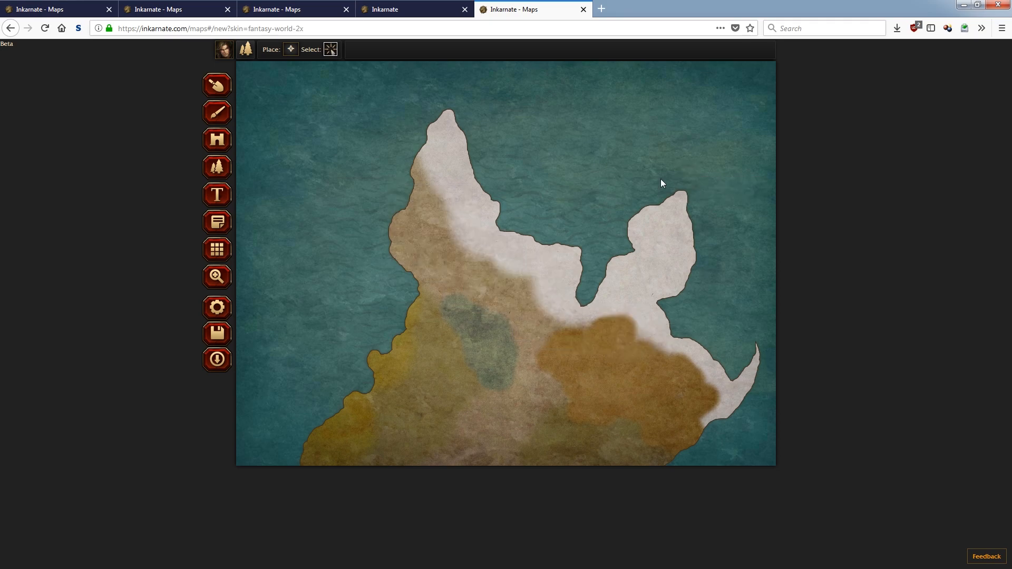
# - Place Mountains (Rocky) at 47% scale along the white land's inland edge, with a branch running south past the orange region
pyautogui.click(290, 49)
pyautogui.click(402, 50)
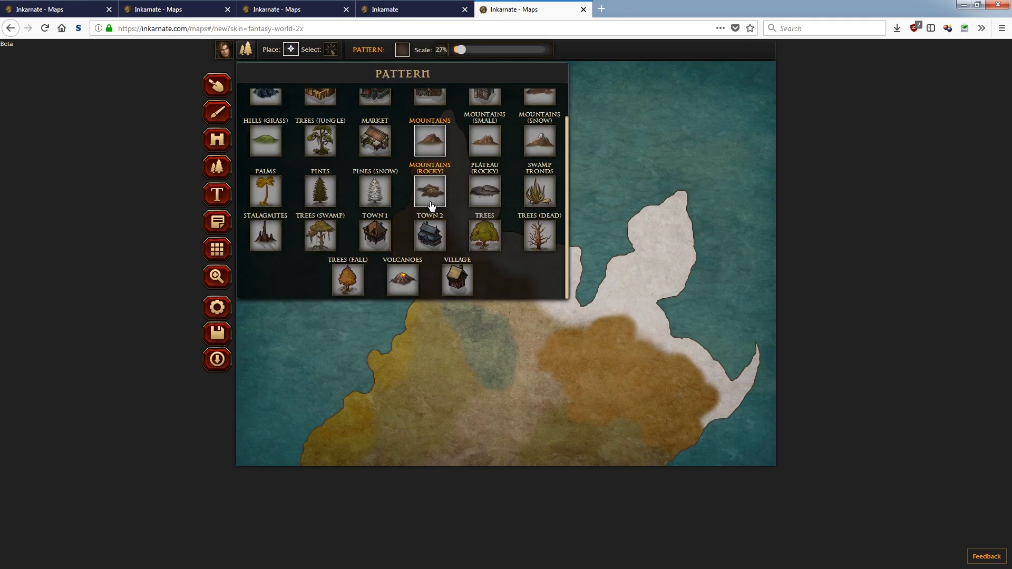
pyautogui.click(441, 192)
pyautogui.moveTo(463, 53); pyautogui.dragTo(472, 54)
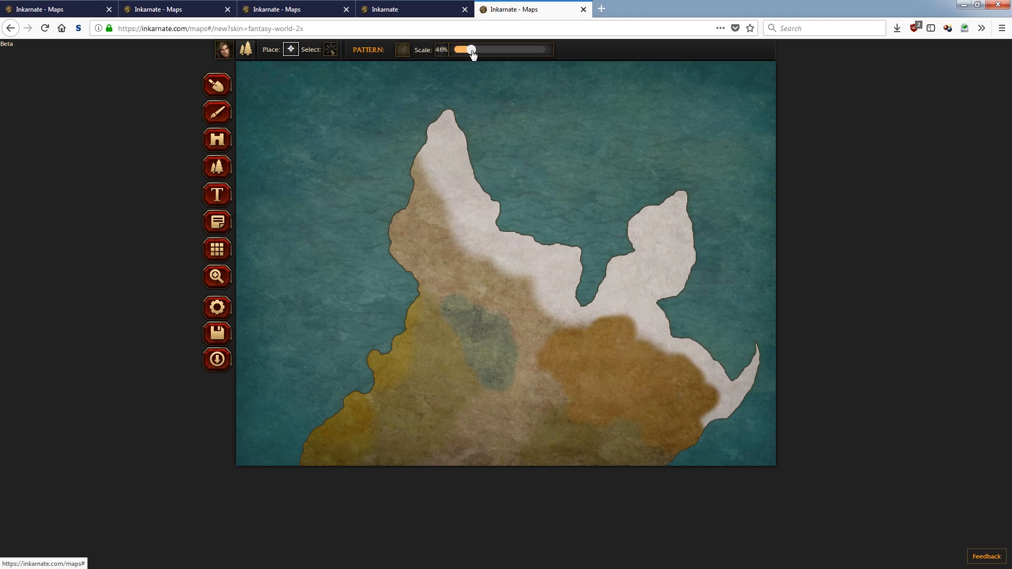
pyautogui.moveTo(413, 182)
pyautogui.mouseDown()
pyautogui.moveTo(443, 237)
pyautogui.moveTo(524, 281)
pyautogui.moveTo(536, 316)
pyautogui.moveTo(571, 330)
pyautogui.moveTo(605, 323)
pyautogui.moveTo(691, 376)
pyautogui.mouseUp()
pyautogui.moveTo(549, 336)
pyautogui.mouseDown()
pyautogui.moveTo(539, 371)
pyautogui.moveTo(567, 415)
pyautogui.moveTo(600, 425)
pyautogui.mouseUp()
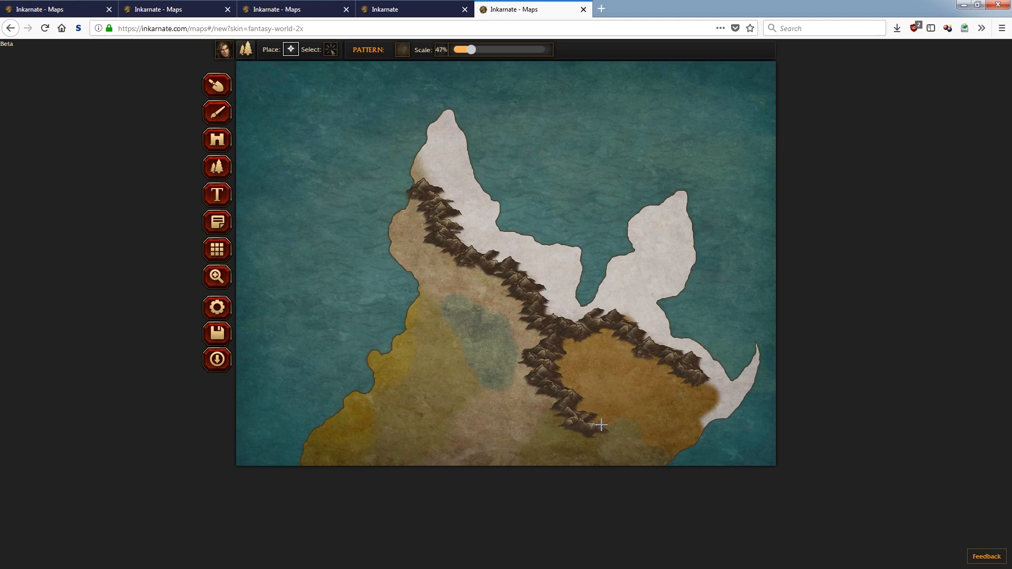
# - Extend the rocky mountains with a southwest branch and a spur toward the west coast, and thicken the southern branch's end
pyautogui.moveTo(533, 363)
pyautogui.mouseDown()
pyautogui.moveTo(526, 404)
pyautogui.moveTo(500, 419)
pyautogui.moveTo(497, 437)
pyautogui.moveTo(433, 468)
pyautogui.mouseUp()
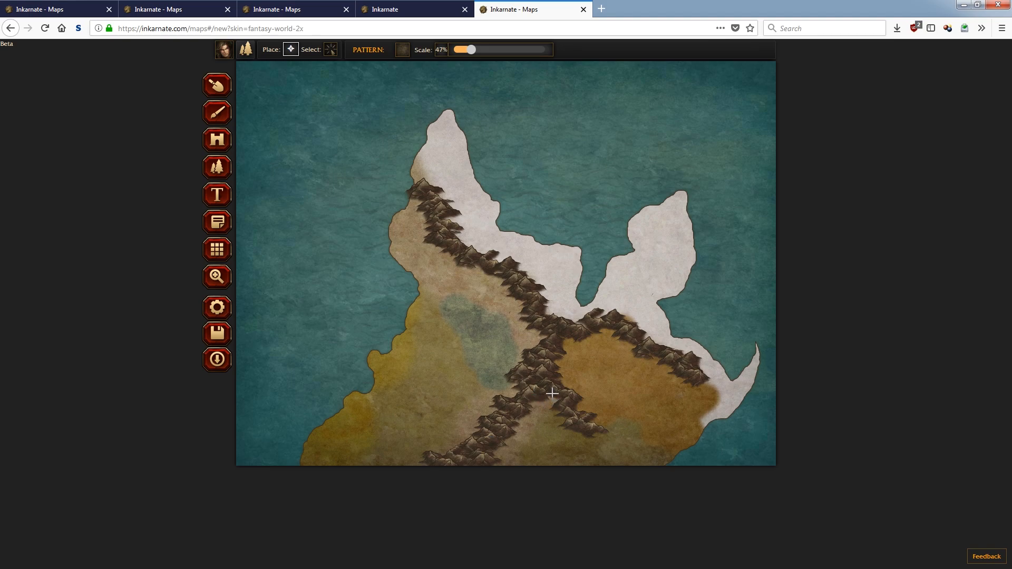
pyautogui.moveTo(533, 318)
pyautogui.mouseDown()
pyautogui.moveTo(535, 350)
pyautogui.moveTo(530, 328)
pyautogui.mouseUp()
pyautogui.moveTo(493, 292)
pyautogui.mouseDown()
pyautogui.moveTo(524, 315)
pyautogui.moveTo(512, 313)
pyautogui.moveTo(521, 343)
pyautogui.mouseUp()
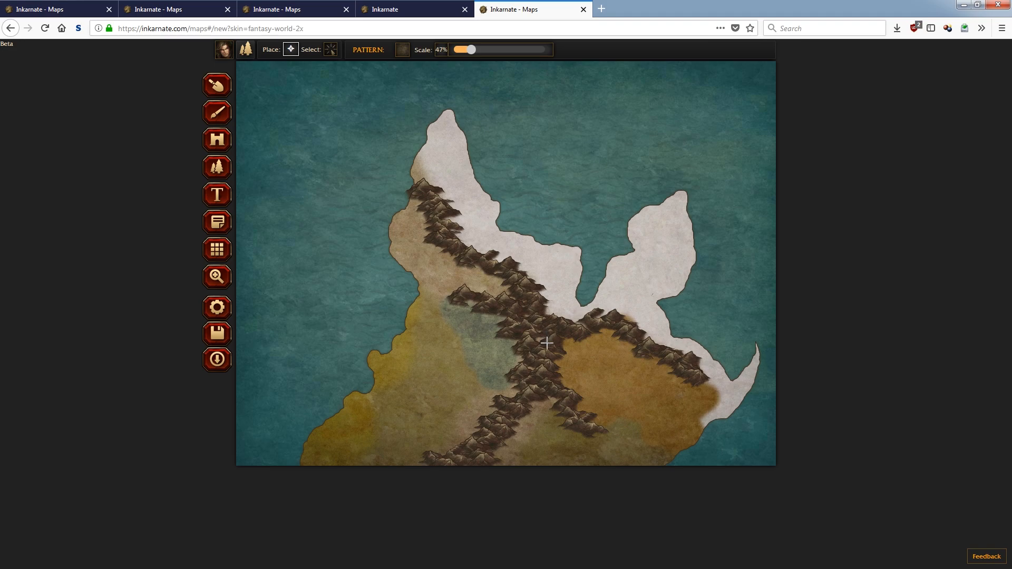
pyautogui.click(448, 285)
pyautogui.moveTo(460, 290)
pyautogui.mouseDown()
pyautogui.moveTo(488, 297)
pyautogui.moveTo(465, 304)
pyautogui.mouseUp()
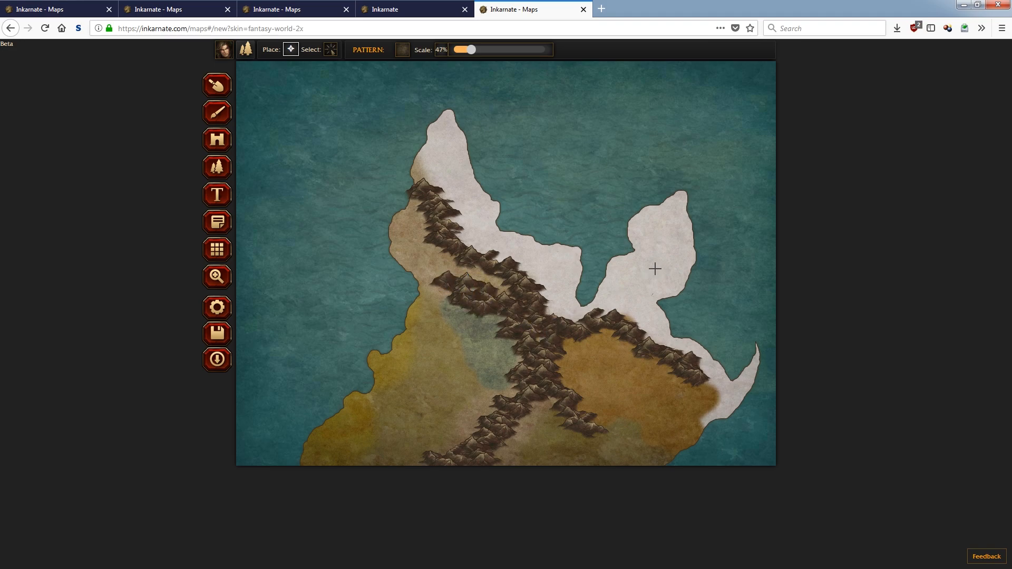
pyautogui.moveTo(598, 426); pyautogui.dragTo(608, 429)
pyautogui.click(595, 440)
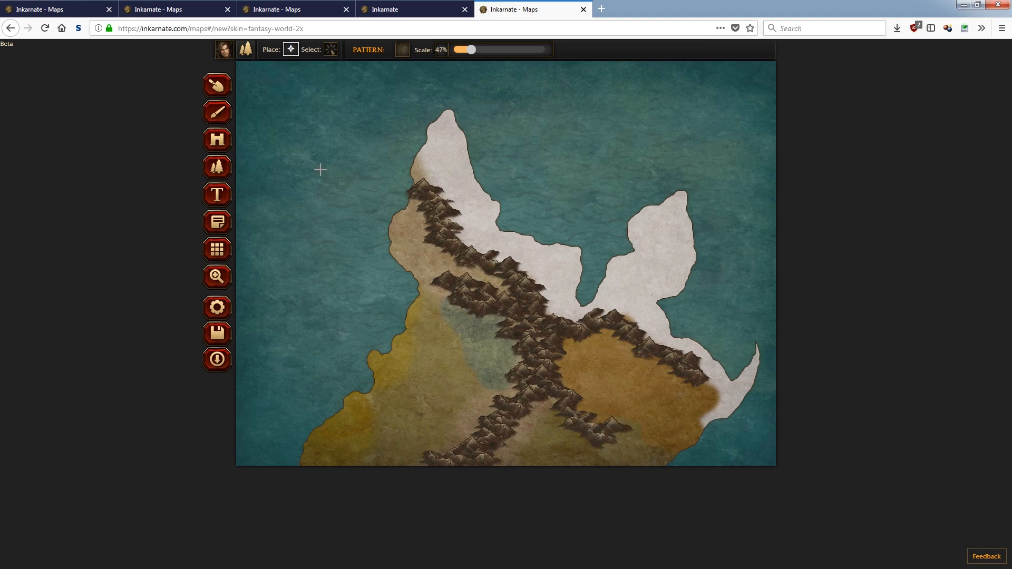
# - Paint Land-03 over the bare ground along the western side of the rocky mountains
pyautogui.click(226, 119)
pyautogui.click(345, 50)
pyautogui.scroll(1, 327, 119)
pyautogui.click(361, 123)
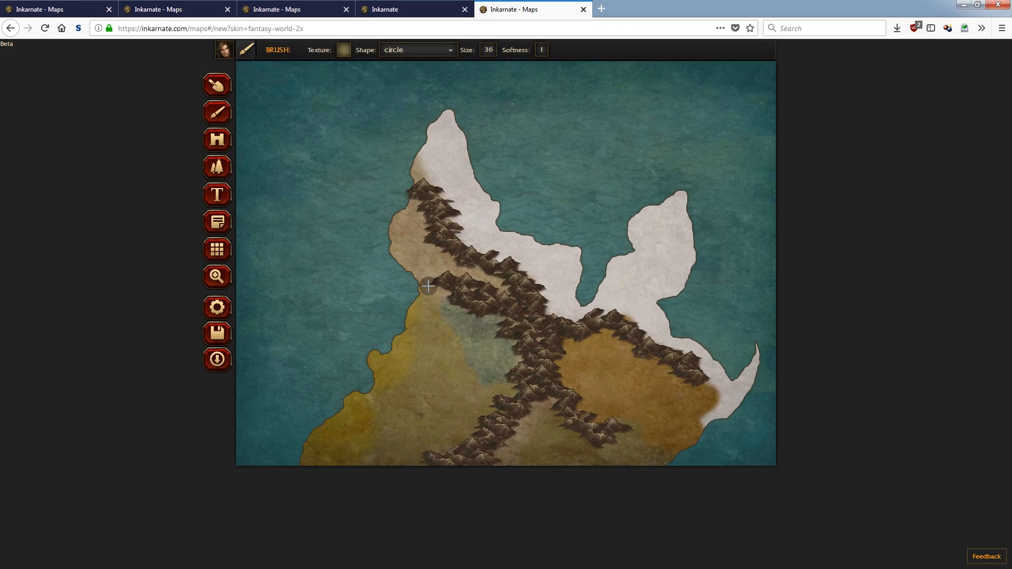
# - Paint Parchment-01 in the gap between the northwestern ranges and in the valley between the southern mountain branches
pyautogui.click(344, 50)
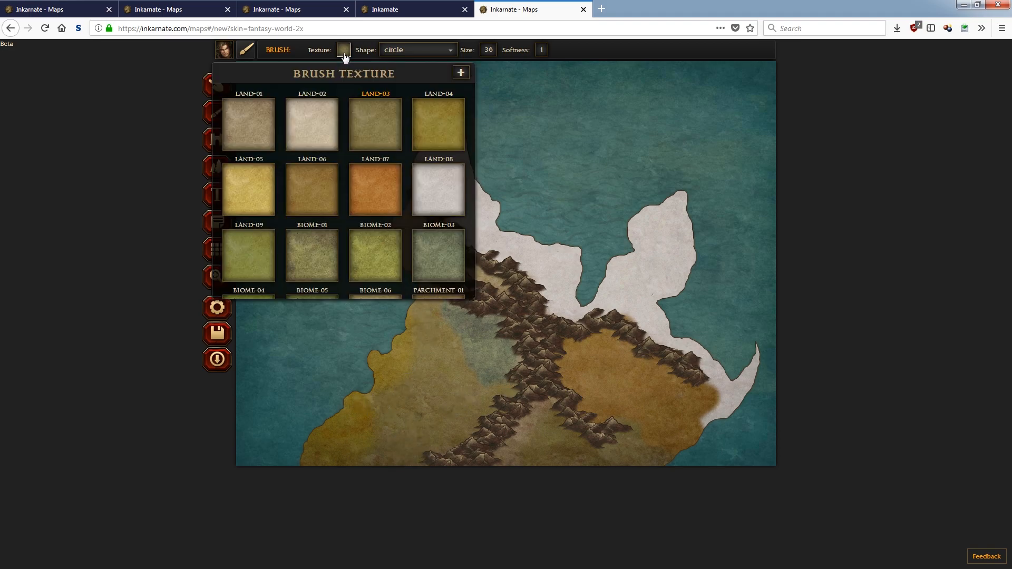
pyautogui.scroll(-3, 350, 195)
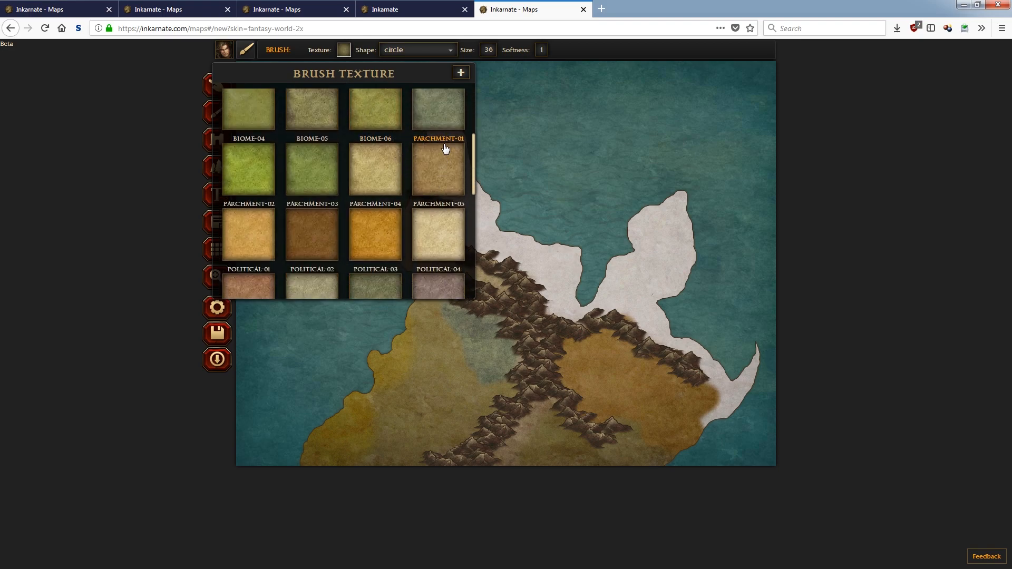
pyautogui.click(431, 174)
pyautogui.moveTo(451, 268); pyautogui.dragTo(505, 293)
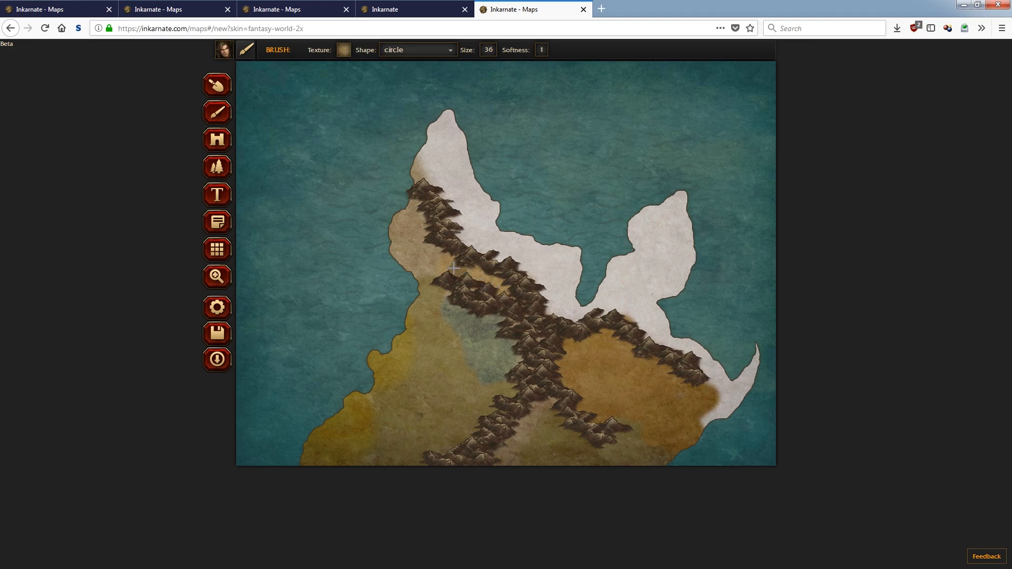
pyautogui.moveTo(543, 408)
pyautogui.mouseDown()
pyautogui.moveTo(552, 405)
pyautogui.moveTo(497, 453)
pyautogui.mouseUp()
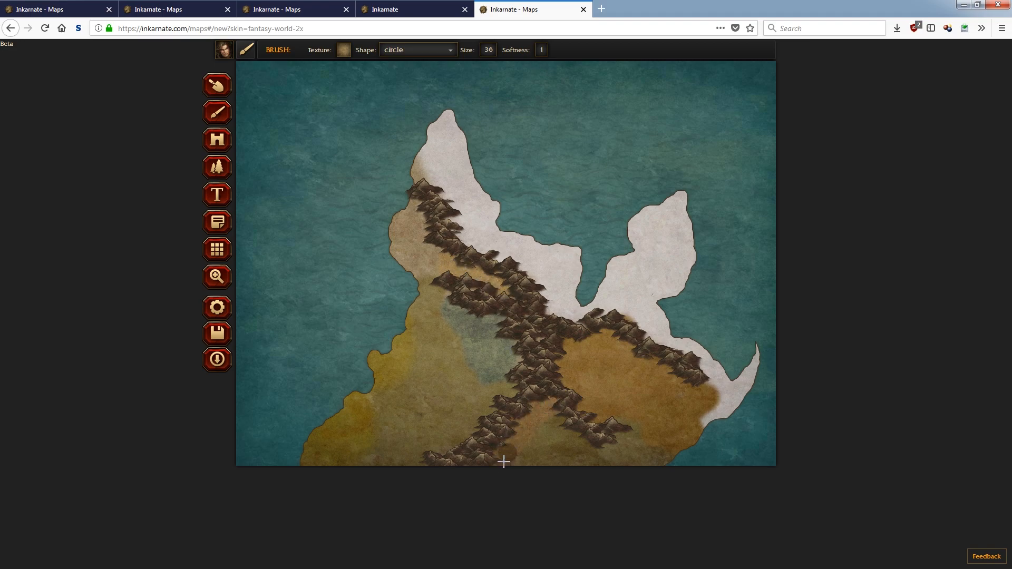
# - Paint a Land-01 patch in the southern valley between the two mountain branches
pyautogui.click(343, 50)
pyautogui.scroll(3, 358, 165)
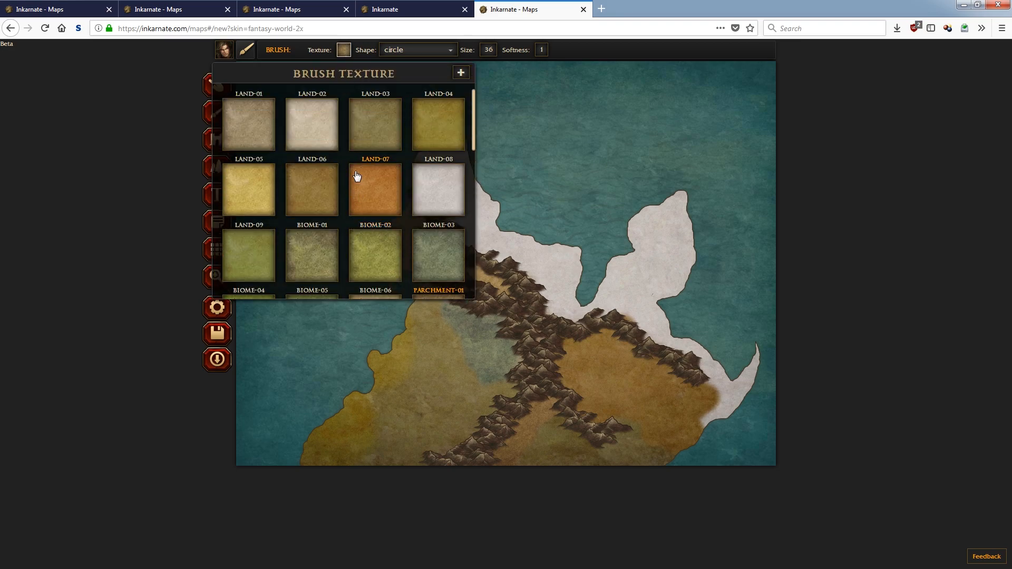
pyautogui.click(256, 118)
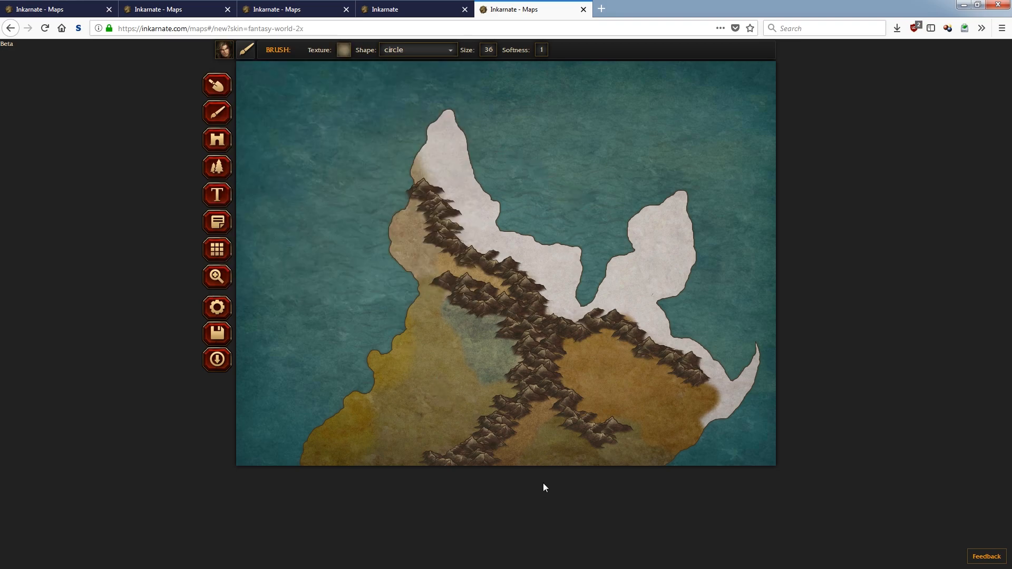
pyautogui.moveTo(557, 424); pyautogui.dragTo(521, 473)
# - Choose the Trees pattern and set its scale to 50%
pyautogui.click(217, 277)
pyautogui.moveTo(339, 49); pyautogui.dragTo(361, 49)
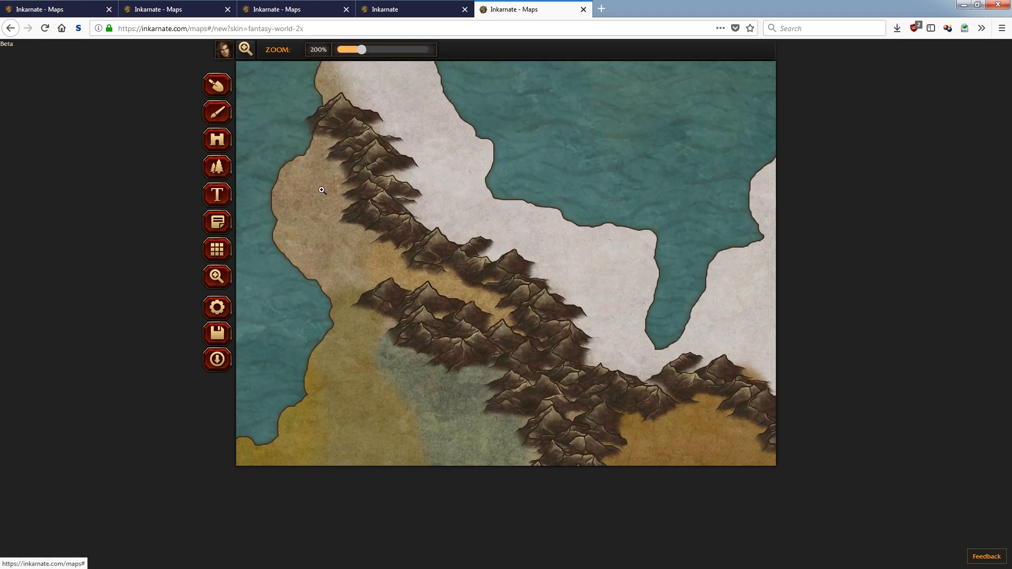
pyautogui.moveTo(557, 379); pyautogui.dragTo(479, 142)
pyautogui.moveTo(600, 319); pyautogui.dragTo(635, 307)
pyautogui.moveTo(422, 238); pyautogui.dragTo(375, 119)
pyautogui.moveTo(537, 198); pyautogui.dragTo(580, 172)
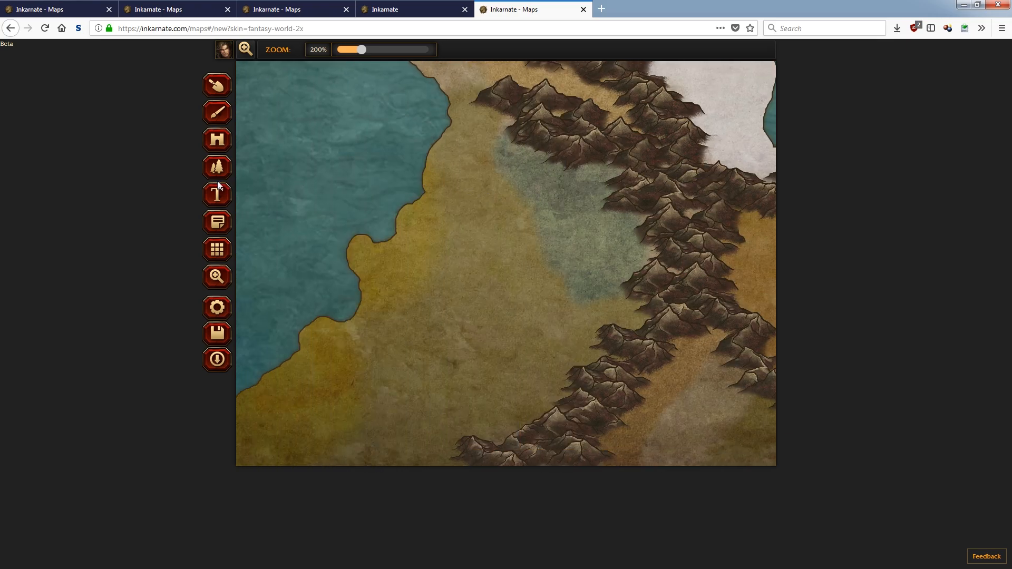
pyautogui.click(216, 167)
pyautogui.click(402, 50)
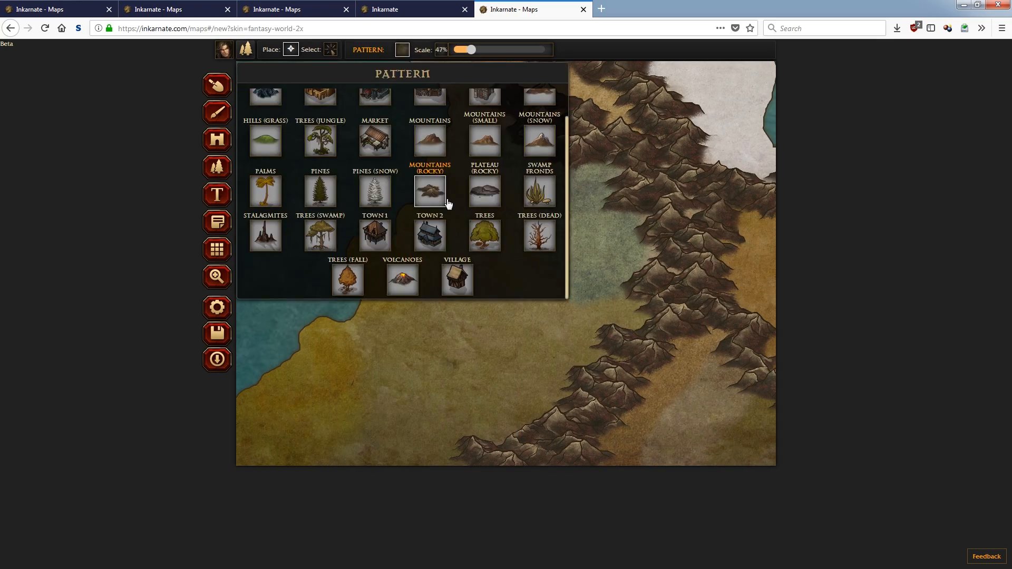
pyautogui.click(480, 236)
pyautogui.moveTo(472, 50); pyautogui.dragTo(476, 50)
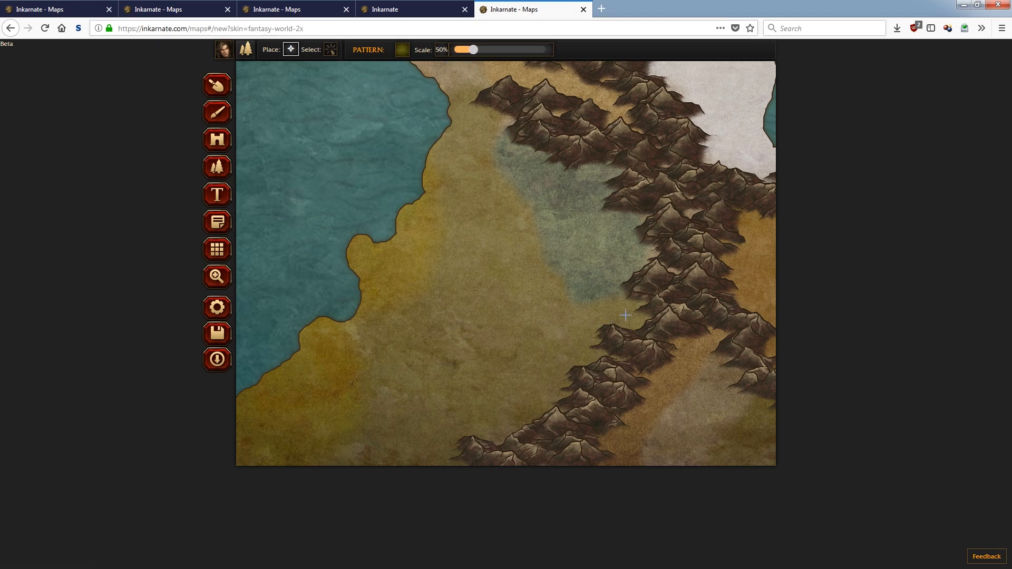
# - Carve a winding river from the Biome-03 patch to the western coast, using Sculpt in subtract mode at size 11
pyautogui.click(218, 85)
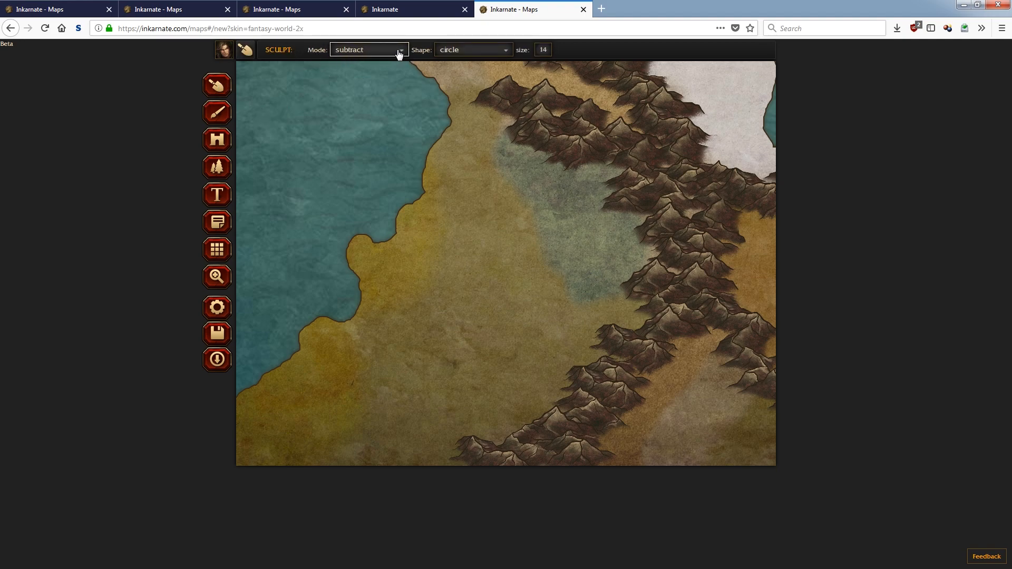
pyautogui.click(547, 49)
pyautogui.moveTo(506, 65); pyautogui.dragTo(506, 66)
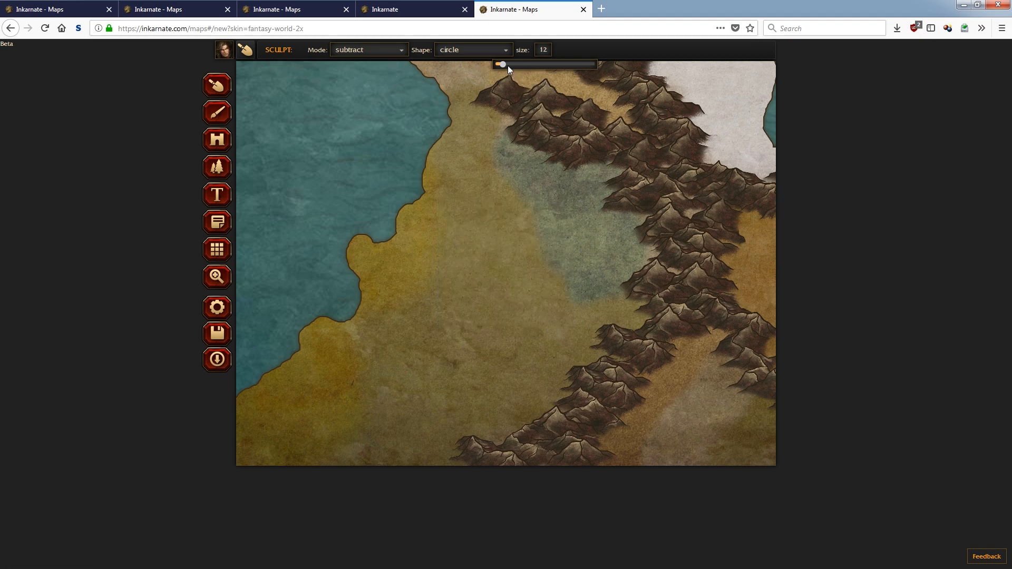
pyautogui.moveTo(504, 66); pyautogui.dragTo(501, 65)
pyautogui.moveTo(570, 216)
pyautogui.mouseDown()
pyautogui.moveTo(562, 310)
pyautogui.moveTo(528, 323)
pyautogui.moveTo(505, 372)
pyautogui.moveTo(471, 401)
pyautogui.moveTo(426, 388)
pyautogui.moveTo(417, 332)
pyautogui.moveTo(393, 304)
pyautogui.moveTo(343, 315)
pyautogui.moveTo(382, 301)
pyautogui.moveTo(351, 284)
pyautogui.moveTo(368, 308)
pyautogui.moveTo(324, 311)
pyautogui.mouseUp()
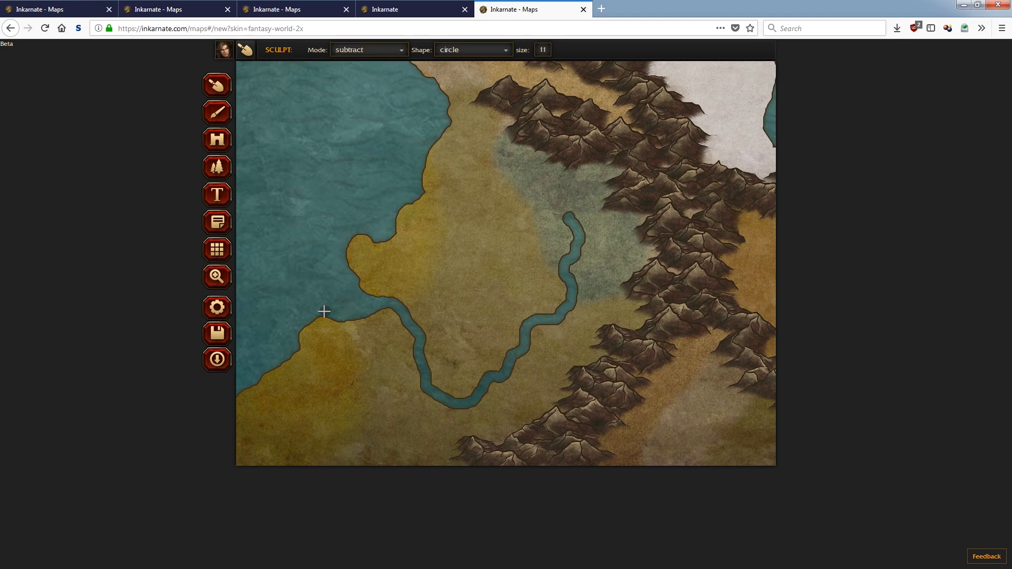
# - Carve thin branching tributaries into the river's upper end across the Biome-03 patch, using Sculpt in subtract mode at size 4
pyautogui.click(542, 50)
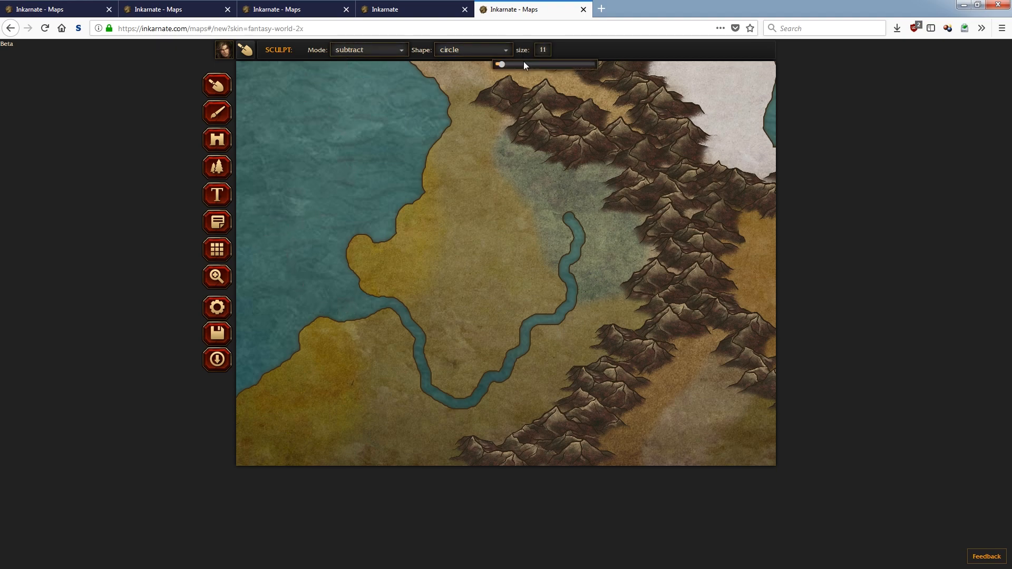
pyautogui.moveTo(500, 65); pyautogui.dragTo(497, 64)
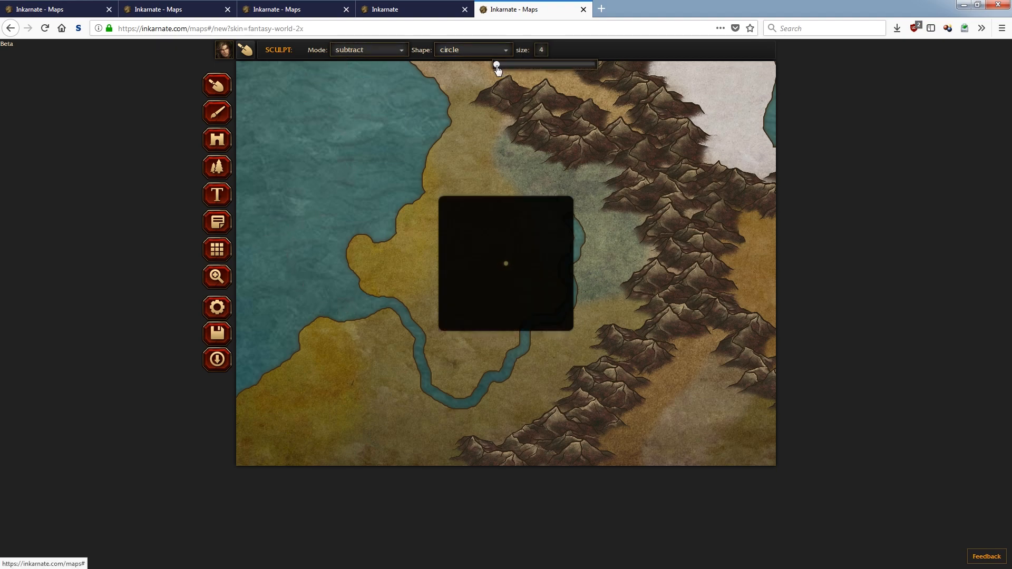
pyautogui.moveTo(533, 169)
pyautogui.mouseDown()
pyautogui.moveTo(560, 190)
pyautogui.moveTo(565, 216)
pyautogui.moveTo(579, 189)
pyautogui.moveTo(568, 213)
pyautogui.moveTo(601, 229)
pyautogui.moveTo(586, 235)
pyautogui.moveTo(586, 260)
pyautogui.moveTo(606, 267)
pyautogui.mouseUp()
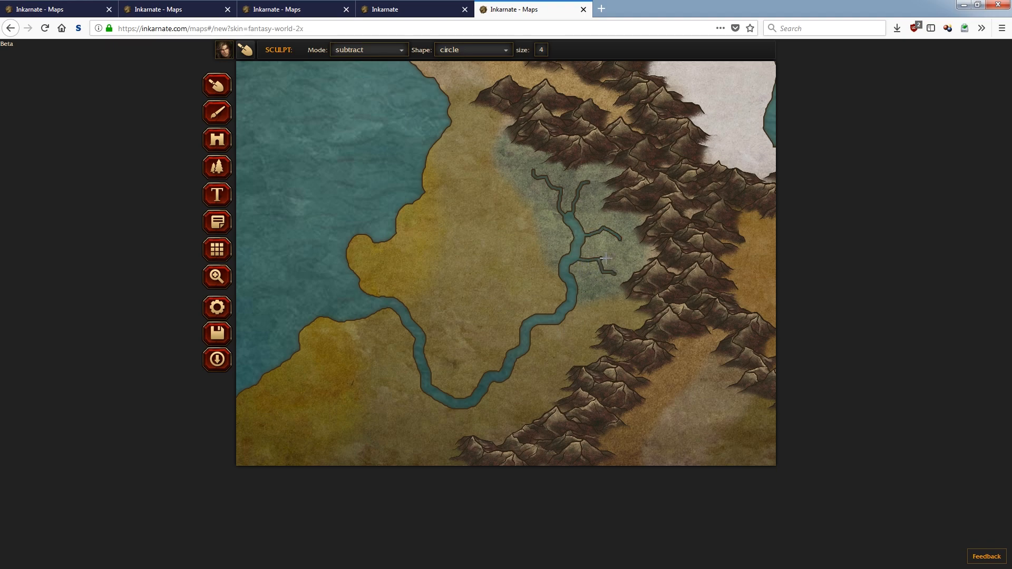
pyautogui.moveTo(562, 234); pyautogui.dragTo(579, 231)
pyautogui.moveTo(534, 174)
pyautogui.mouseDown()
pyautogui.moveTo(513, 166)
pyautogui.moveTo(560, 192)
pyautogui.mouseUp()
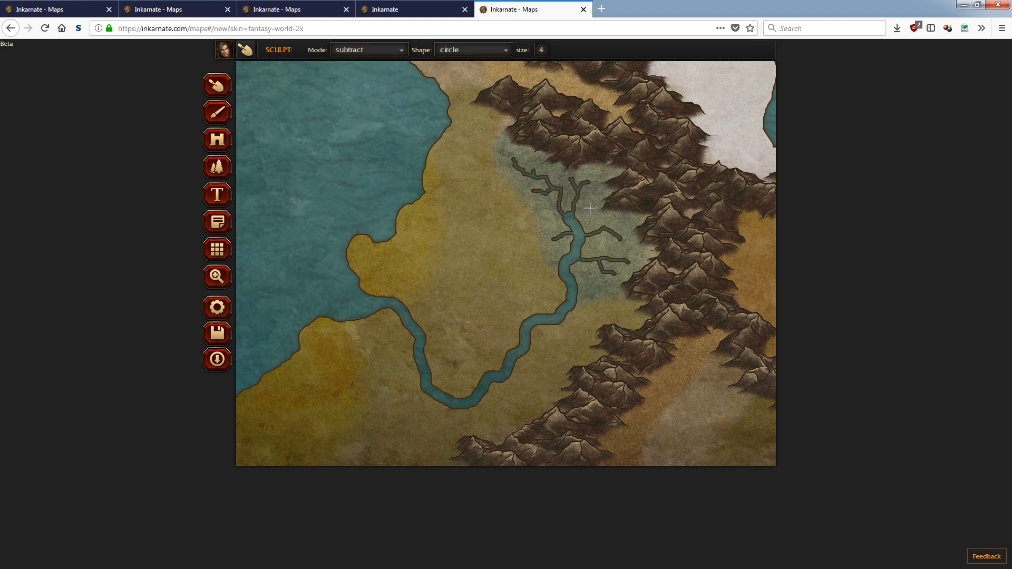
pyautogui.moveTo(580, 220); pyautogui.dragTo(597, 232)
# - Scatter Swamp Fronds at 50% scale along the tributaries and riverbanks in the Biome-03 patch
pyautogui.click(217, 276)
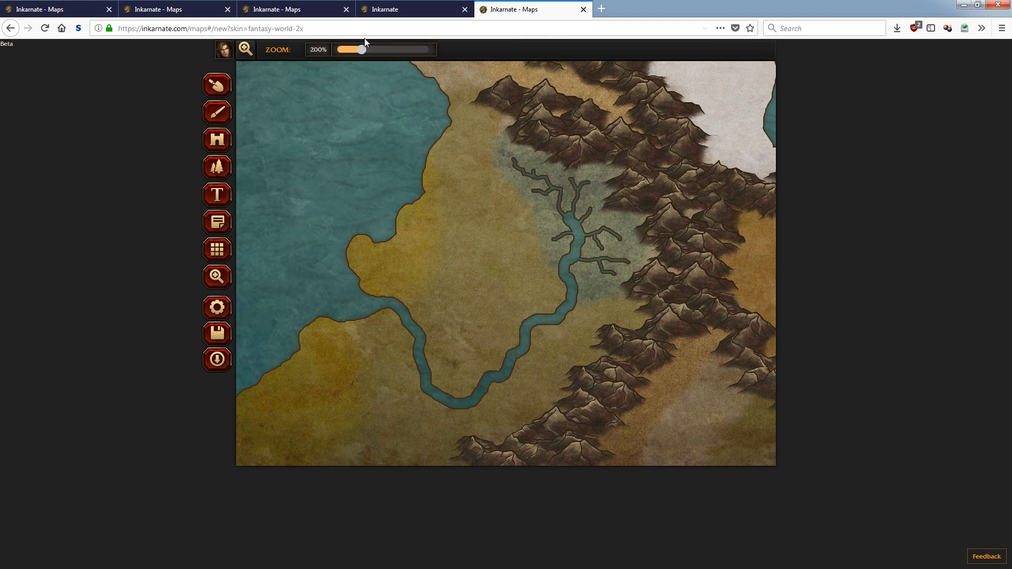
pyautogui.moveTo(361, 49); pyautogui.dragTo(321, 54)
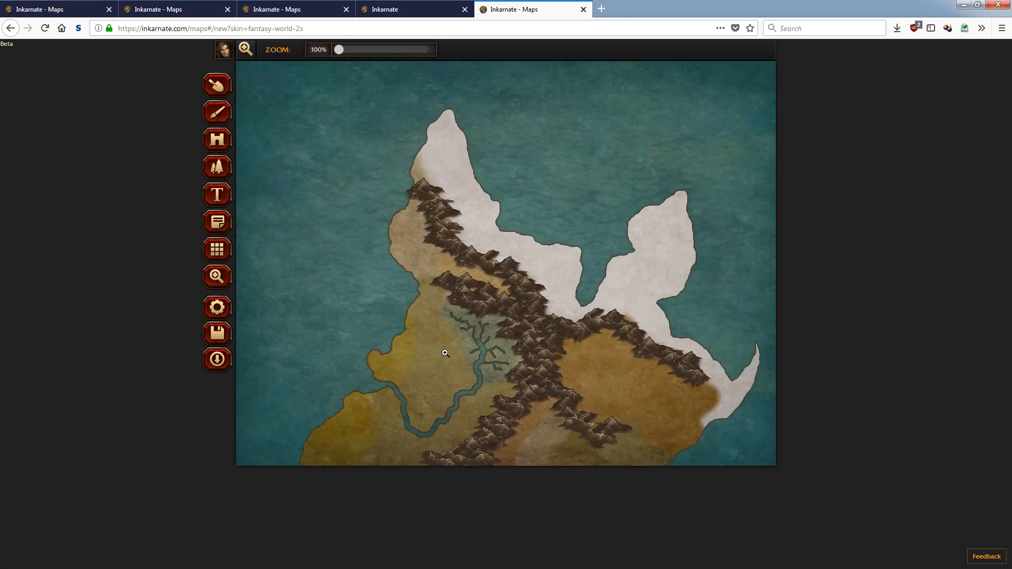
pyautogui.click(372, 50)
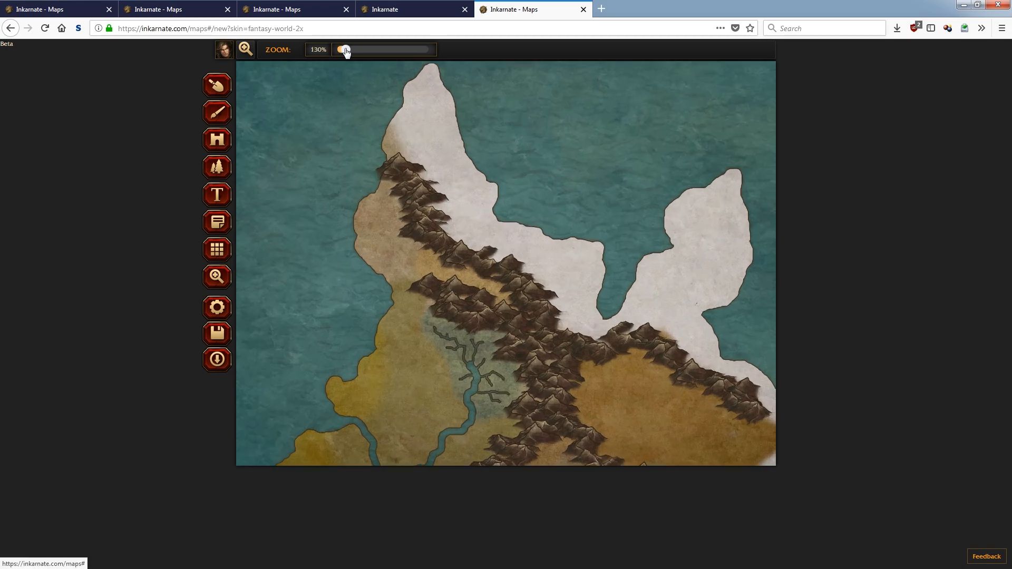
pyautogui.moveTo(481, 404); pyautogui.dragTo(519, 209)
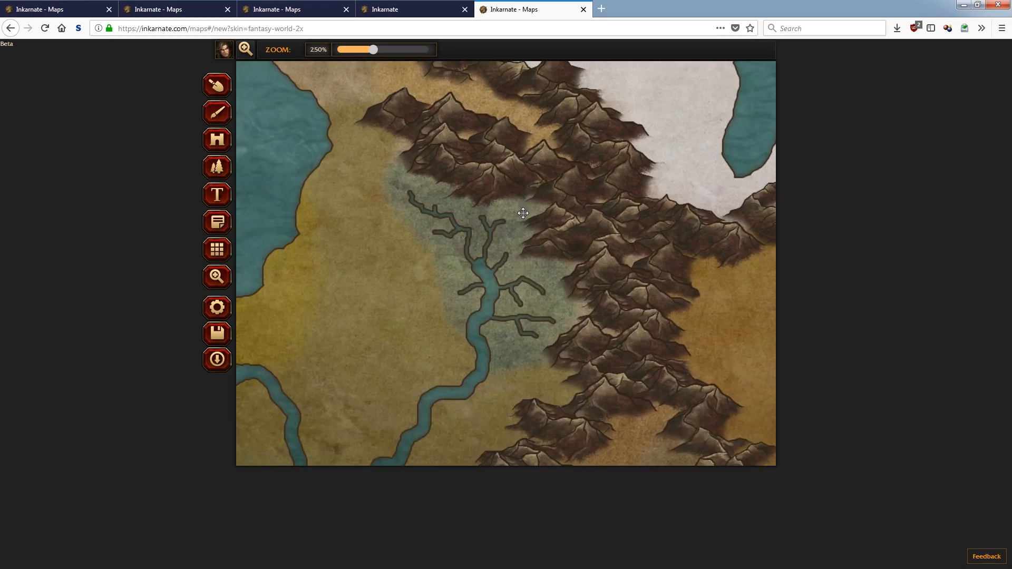
pyautogui.click(218, 169)
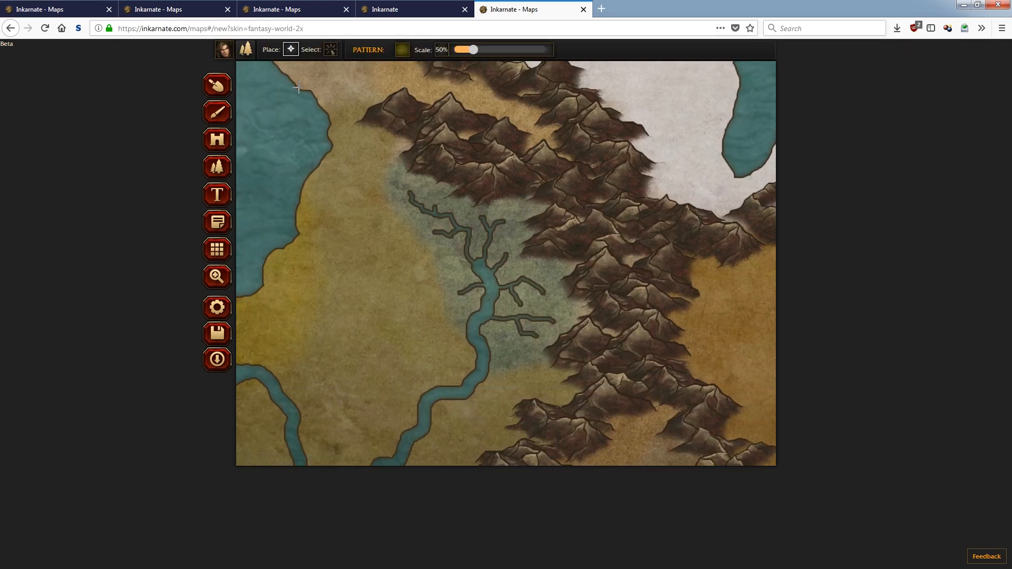
pyautogui.click(404, 55)
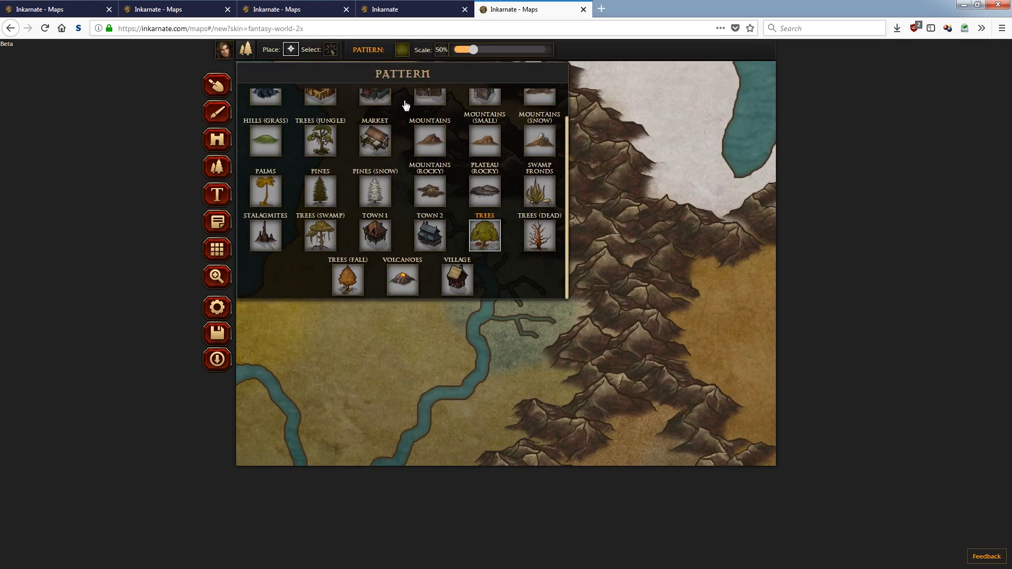
pyautogui.click(536, 193)
pyautogui.moveTo(459, 247)
pyautogui.mouseDown()
pyautogui.moveTo(462, 267)
pyautogui.moveTo(456, 239)
pyautogui.moveTo(414, 198)
pyautogui.moveTo(421, 182)
pyautogui.moveTo(442, 208)
pyautogui.moveTo(413, 214)
pyautogui.moveTo(432, 225)
pyautogui.moveTo(466, 208)
pyautogui.moveTo(478, 234)
pyautogui.moveTo(515, 206)
pyautogui.moveTo(520, 257)
pyautogui.moveTo(524, 248)
pyautogui.moveTo(528, 270)
pyautogui.moveTo(542, 279)
pyautogui.moveTo(513, 278)
pyautogui.moveTo(506, 338)
pyautogui.moveTo(507, 324)
pyautogui.moveTo(538, 324)
pyautogui.moveTo(549, 300)
pyautogui.moveTo(569, 311)
pyautogui.moveTo(525, 357)
pyautogui.mouseUp()
pyautogui.moveTo(481, 331)
pyautogui.mouseDown()
pyautogui.moveTo(464, 312)
pyautogui.moveTo(477, 304)
pyautogui.moveTo(466, 310)
pyautogui.moveTo(468, 301)
pyautogui.moveTo(461, 324)
pyautogui.moveTo(461, 304)
pyautogui.moveTo(475, 293)
pyautogui.moveTo(449, 272)
pyautogui.mouseUp()
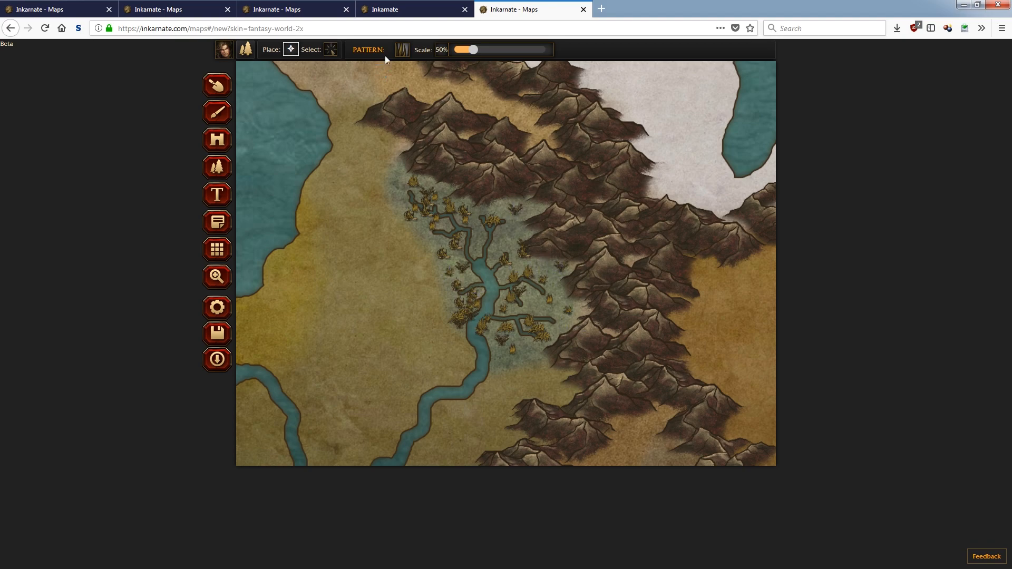
# - Fill the marshland around the tributaries with the Trees (Swamp) pattern at 50% scale
pyautogui.click(401, 50)
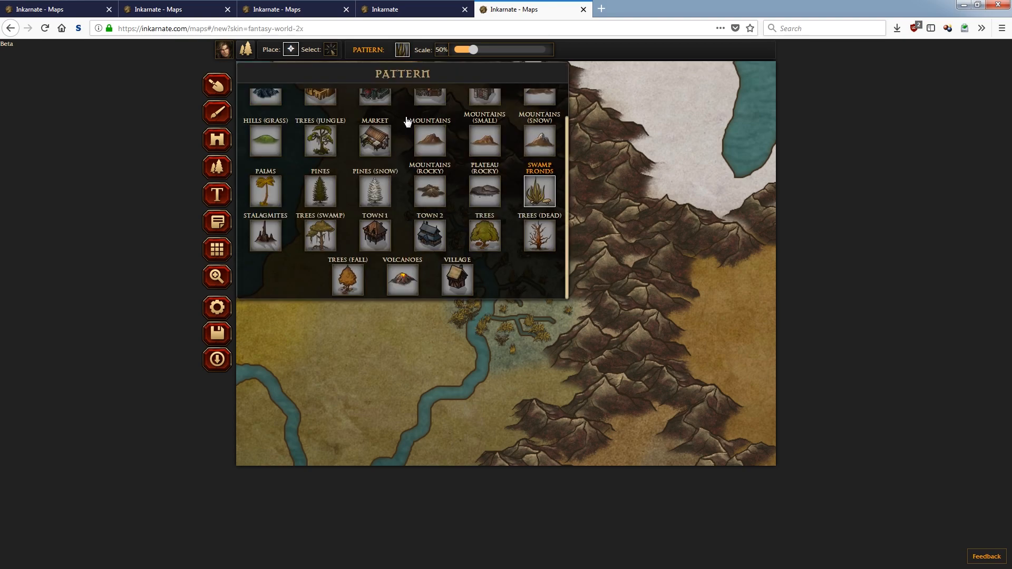
pyautogui.click(321, 234)
pyautogui.click(415, 184)
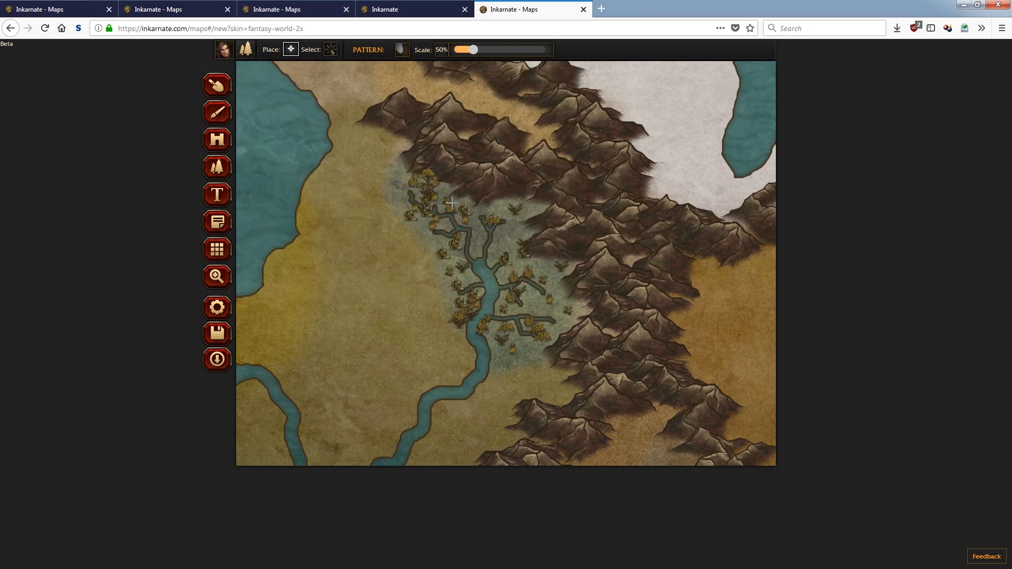
pyautogui.click(407, 201)
pyautogui.moveTo(416, 219)
pyautogui.mouseDown()
pyautogui.moveTo(457, 228)
pyautogui.moveTo(480, 210)
pyautogui.moveTo(495, 215)
pyautogui.moveTo(517, 199)
pyautogui.moveTo(510, 209)
pyautogui.moveTo(528, 214)
pyautogui.moveTo(504, 244)
pyautogui.moveTo(477, 260)
pyautogui.moveTo(458, 254)
pyautogui.moveTo(464, 288)
pyautogui.moveTo(478, 245)
pyautogui.moveTo(515, 275)
pyautogui.moveTo(537, 263)
pyautogui.mouseUp()
pyautogui.moveTo(551, 300)
pyautogui.mouseDown()
pyautogui.moveTo(529, 295)
pyautogui.moveTo(549, 315)
pyautogui.moveTo(569, 309)
pyautogui.moveTo(545, 262)
pyautogui.moveTo(535, 353)
pyautogui.moveTo(501, 352)
pyautogui.moveTo(515, 316)
pyautogui.mouseUp()
pyautogui.moveTo(469, 278)
pyautogui.mouseDown()
pyautogui.moveTo(462, 326)
pyautogui.moveTo(448, 302)
pyautogui.mouseUp()
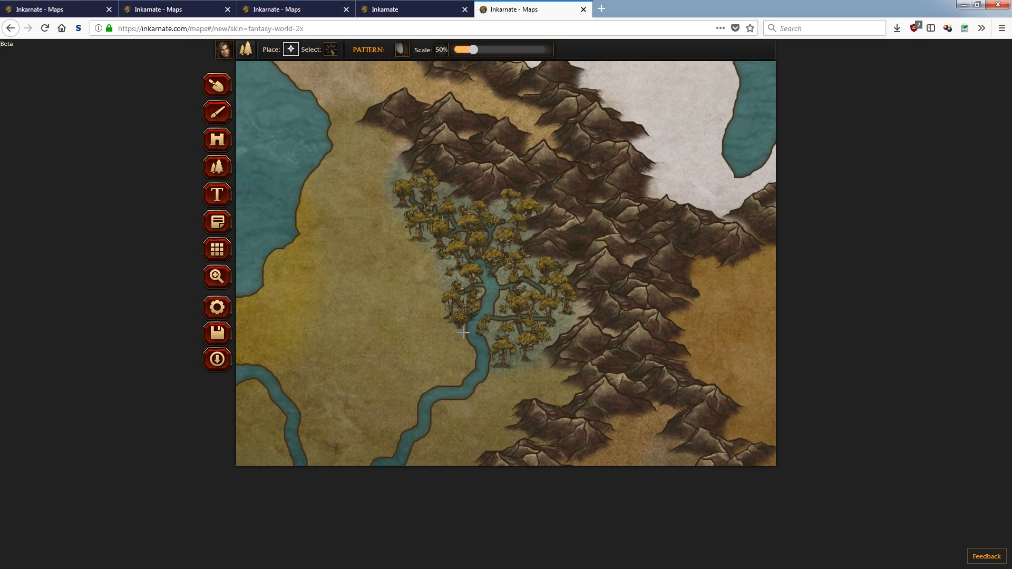
pyautogui.moveTo(419, 167); pyautogui.dragTo(395, 173)
# - Cover the land between the river's southeastern bank and the mountains with a dense forest of the Trees pattern at 50% scale
pyautogui.click(216, 277)
pyautogui.moveTo(373, 54)
pyautogui.mouseDown()
pyautogui.moveTo(333, 55)
pyautogui.moveTo(386, 55)
pyautogui.mouseUp()
pyautogui.moveTo(410, 441); pyautogui.dragTo(474, 250)
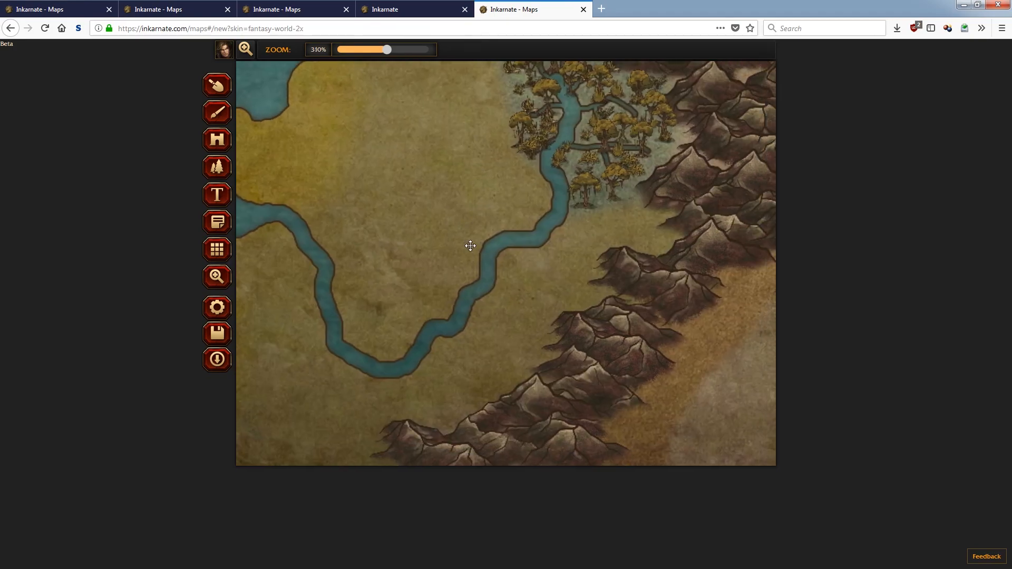
pyautogui.click(217, 167)
pyautogui.click(402, 51)
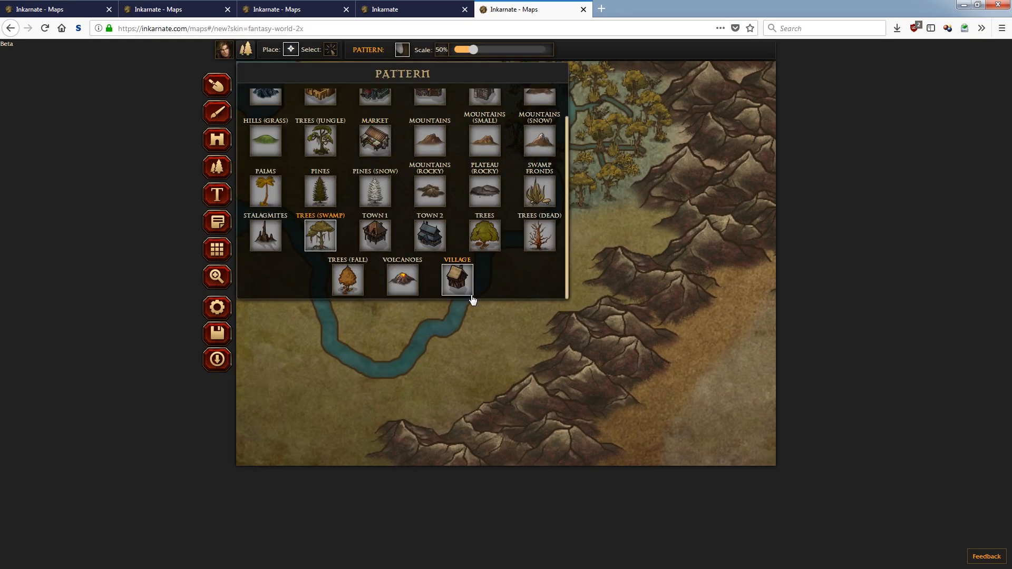
pyautogui.click(490, 235)
pyautogui.moveTo(566, 213)
pyautogui.mouseDown()
pyautogui.moveTo(537, 247)
pyautogui.moveTo(506, 254)
pyautogui.moveTo(490, 297)
pyautogui.moveTo(385, 387)
pyautogui.moveTo(437, 368)
pyautogui.moveTo(501, 295)
pyautogui.moveTo(601, 203)
pyautogui.moveTo(625, 195)
pyautogui.moveTo(592, 172)
pyautogui.moveTo(562, 168)
pyautogui.moveTo(572, 152)
pyautogui.moveTo(639, 174)
pyautogui.moveTo(627, 203)
pyautogui.moveTo(582, 224)
pyautogui.moveTo(574, 248)
pyautogui.moveTo(624, 232)
pyautogui.moveTo(586, 177)
pyautogui.mouseUp()
pyautogui.moveTo(645, 215)
pyautogui.mouseDown()
pyautogui.moveTo(667, 215)
pyautogui.moveTo(650, 210)
pyautogui.moveTo(663, 236)
pyautogui.moveTo(632, 241)
pyautogui.moveTo(630, 256)
pyautogui.moveTo(594, 246)
pyautogui.moveTo(564, 271)
pyautogui.moveTo(620, 300)
pyautogui.moveTo(574, 291)
pyautogui.moveTo(539, 315)
pyautogui.moveTo(551, 281)
pyautogui.moveTo(543, 341)
pyautogui.moveTo(486, 373)
pyautogui.moveTo(496, 390)
pyautogui.moveTo(503, 350)
pyautogui.moveTo(529, 318)
pyautogui.moveTo(511, 370)
pyautogui.moveTo(433, 413)
pyautogui.moveTo(392, 419)
pyautogui.moveTo(341, 406)
pyautogui.moveTo(358, 405)
pyautogui.moveTo(350, 394)
pyautogui.moveTo(348, 431)
pyautogui.moveTo(372, 463)
pyautogui.moveTo(296, 449)
pyautogui.mouseUp()
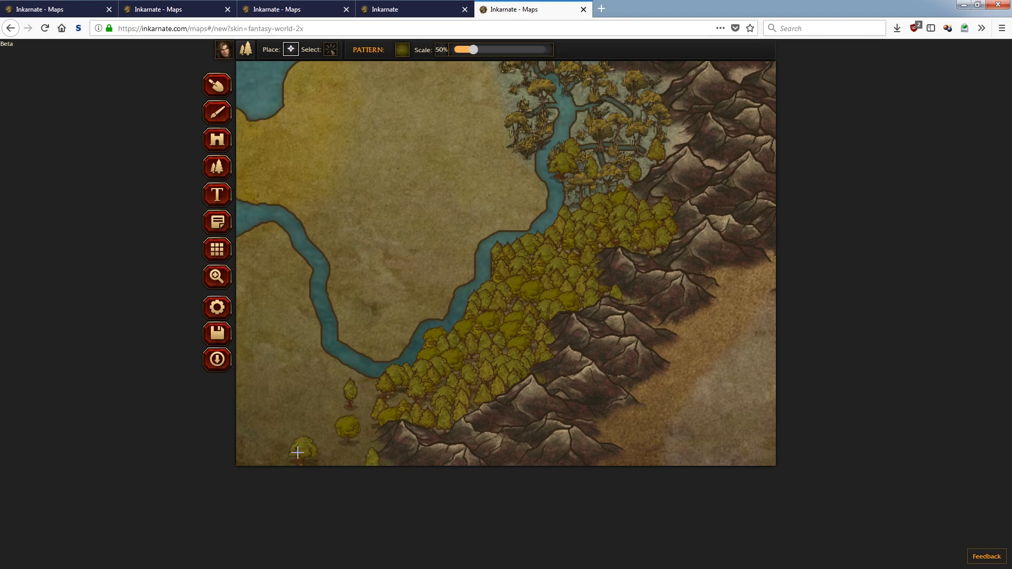
# - Place a grove of Trees west of the river bend and scatter single trees over the plain inside the bend
pyautogui.click(220, 280)
pyautogui.moveTo(342, 248); pyautogui.dragTo(635, 213)
pyautogui.moveTo(551, 263); pyautogui.dragTo(442, 197)
pyautogui.click(215, 169)
pyautogui.moveTo(387, 369)
pyautogui.mouseDown()
pyautogui.moveTo(411, 369)
pyautogui.moveTo(448, 342)
pyautogui.moveTo(458, 370)
pyautogui.moveTo(482, 342)
pyautogui.moveTo(509, 370)
pyautogui.moveTo(504, 388)
pyautogui.moveTo(512, 362)
pyautogui.moveTo(508, 374)
pyautogui.moveTo(494, 313)
pyautogui.moveTo(481, 334)
pyautogui.moveTo(479, 320)
pyautogui.moveTo(492, 287)
pyautogui.moveTo(472, 334)
pyautogui.moveTo(492, 373)
pyautogui.moveTo(435, 312)
pyautogui.moveTo(474, 260)
pyautogui.moveTo(550, 311)
pyautogui.moveTo(535, 322)
pyautogui.moveTo(545, 339)
pyautogui.moveTo(580, 297)
pyautogui.moveTo(611, 291)
pyautogui.moveTo(639, 221)
pyautogui.moveTo(684, 204)
pyautogui.moveTo(611, 147)
pyautogui.moveTo(509, 171)
pyautogui.moveTo(524, 180)
pyautogui.moveTo(628, 131)
pyautogui.moveTo(589, 171)
pyautogui.mouseUp()
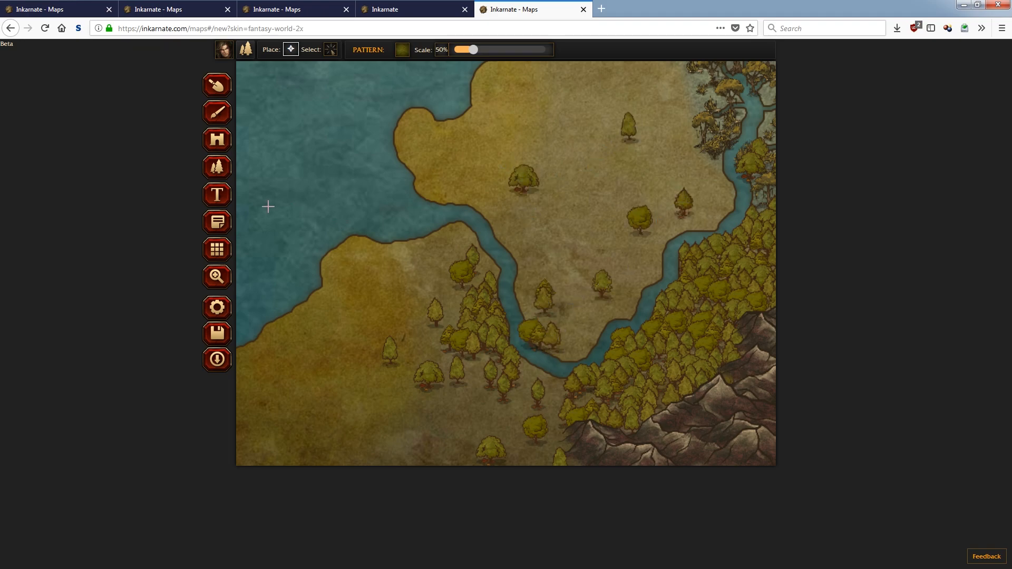
# - Add a wood of the Trees pattern near the southwestern coast, south of the river mouth
pyautogui.moveTo(293, 418)
pyautogui.mouseDown()
pyautogui.moveTo(373, 387)
pyautogui.moveTo(320, 418)
pyautogui.moveTo(336, 429)
pyautogui.moveTo(315, 442)
pyautogui.moveTo(346, 470)
pyautogui.mouseUp()
pyautogui.click(216, 276)
pyautogui.moveTo(372, 199); pyautogui.dragTo(472, 199)
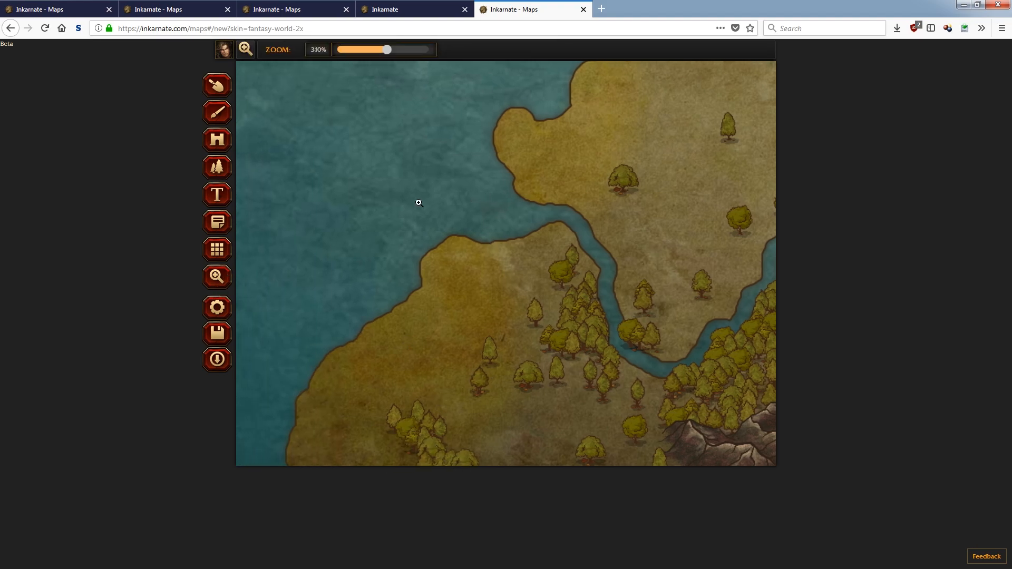
pyautogui.click(216, 167)
pyautogui.moveTo(411, 441)
pyautogui.mouseDown()
pyautogui.moveTo(354, 463)
pyautogui.moveTo(519, 463)
pyautogui.moveTo(465, 449)
pyautogui.moveTo(540, 468)
pyautogui.mouseUp()
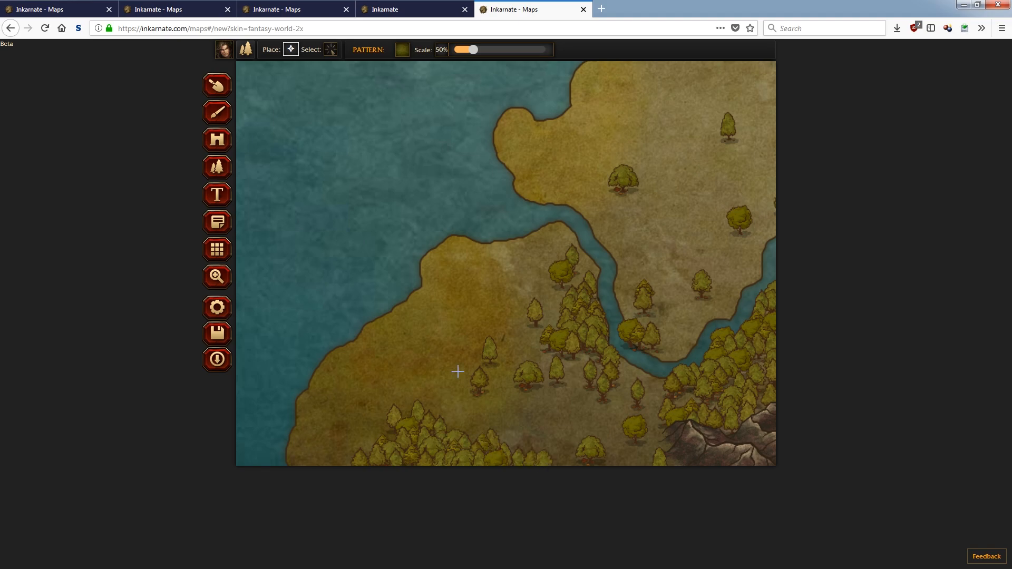
# - Place a loose cluster of Trees on the northern plain between the western coast and the swamp
pyautogui.click(220, 280)
pyautogui.moveTo(645, 195); pyautogui.dragTo(485, 390)
pyautogui.moveTo(576, 230); pyautogui.dragTo(564, 282)
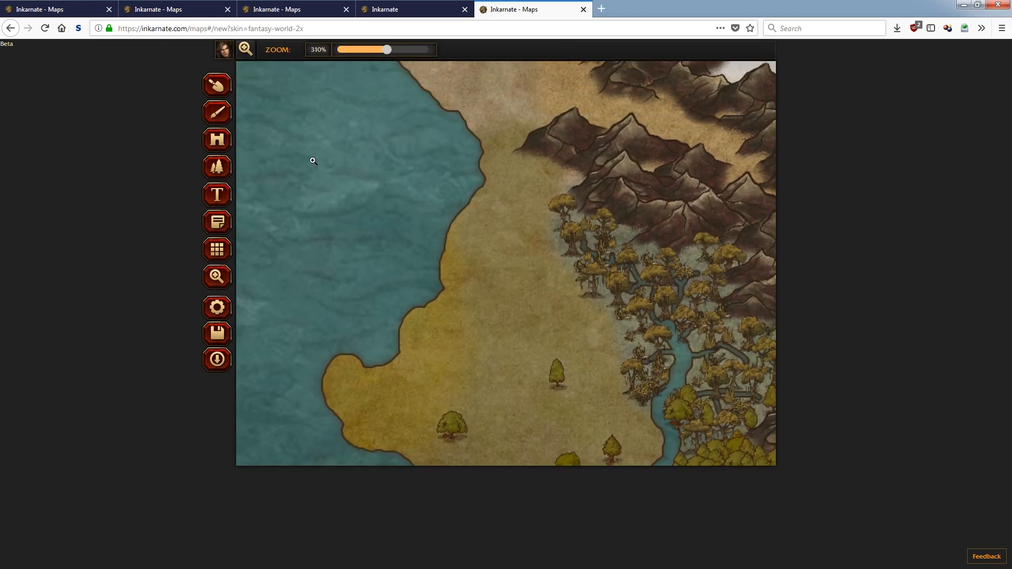
pyautogui.click(220, 174)
pyautogui.click(560, 287)
pyautogui.click(537, 239)
pyautogui.click(546, 182)
pyautogui.click(494, 232)
pyautogui.click(526, 207)
pyautogui.click(517, 226)
pyautogui.click(500, 213)
pyautogui.click(497, 195)
pyautogui.click(511, 324)
# - Place scattered Pines at 50% scale on the northwestern coastal strip, with a small group at the foot of the mountain range
pyautogui.click(220, 279)
pyautogui.moveTo(386, 49); pyautogui.dragTo(309, 57)
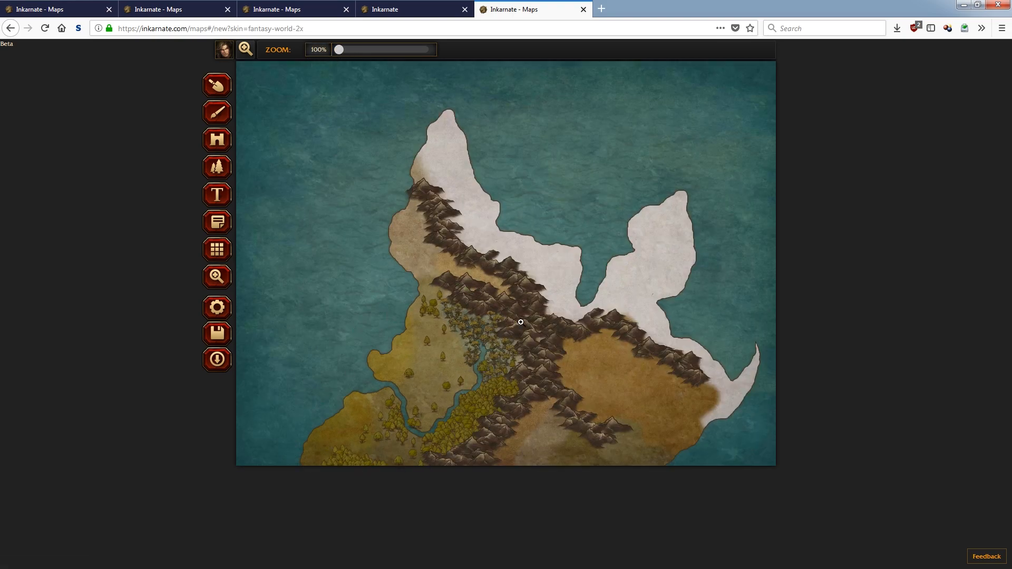
pyautogui.moveTo(340, 50); pyautogui.dragTo(382, 52)
pyautogui.moveTo(364, 291); pyautogui.dragTo(405, 272)
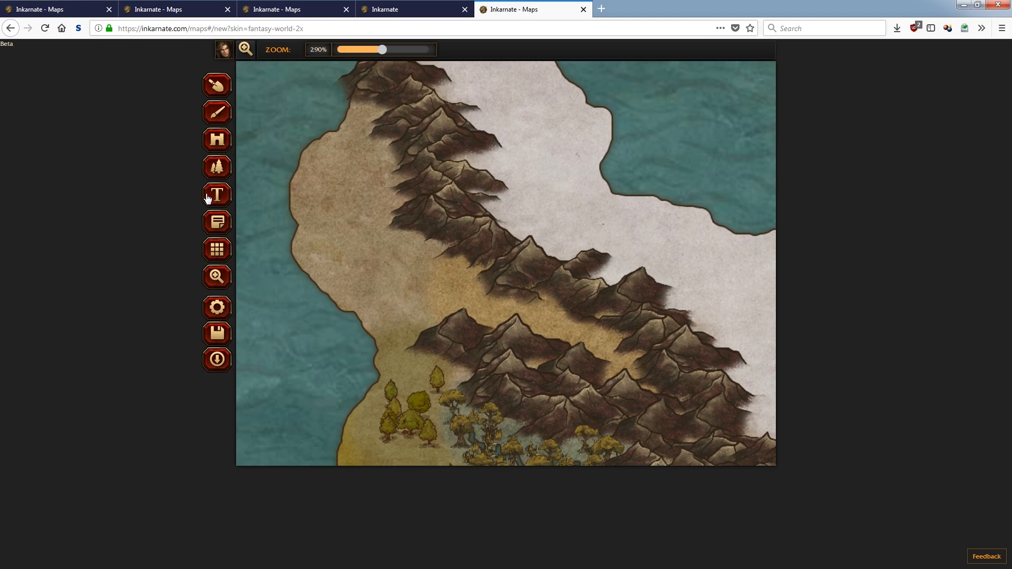
pyautogui.click(216, 168)
pyautogui.click(406, 51)
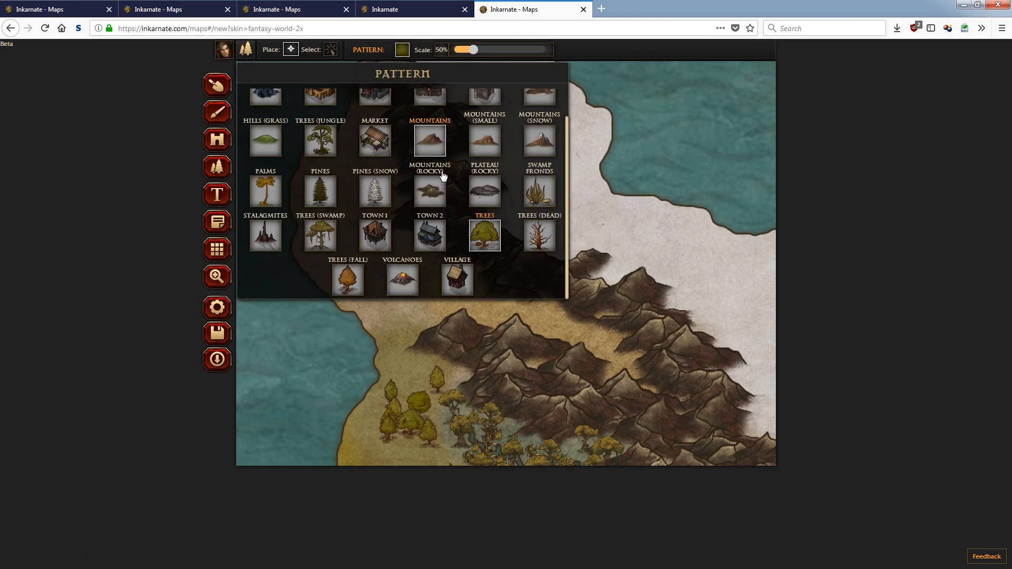
pyautogui.click(327, 187)
pyautogui.click(357, 116)
pyautogui.click(370, 135)
pyautogui.click(352, 181)
pyautogui.click(354, 281)
pyautogui.click(404, 250)
pyautogui.click(449, 257)
pyautogui.click(464, 263)
pyautogui.click(447, 265)
pyautogui.click(430, 238)
pyautogui.click(419, 246)
pyautogui.click(431, 254)
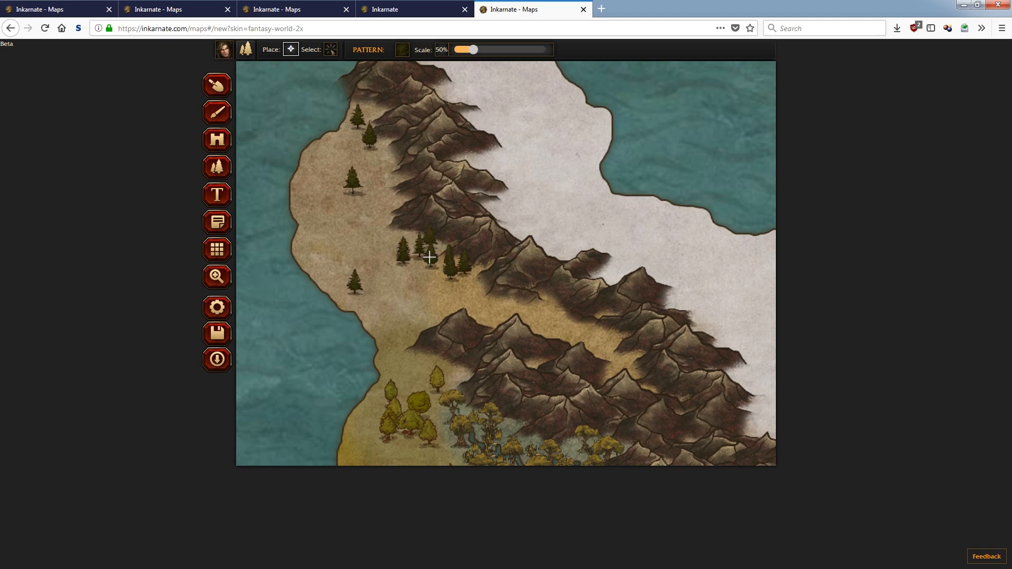
# - Place Trees (Dead) at 50% scale along the sandy valley between the two northwestern mountain ranges
pyautogui.click(402, 50)
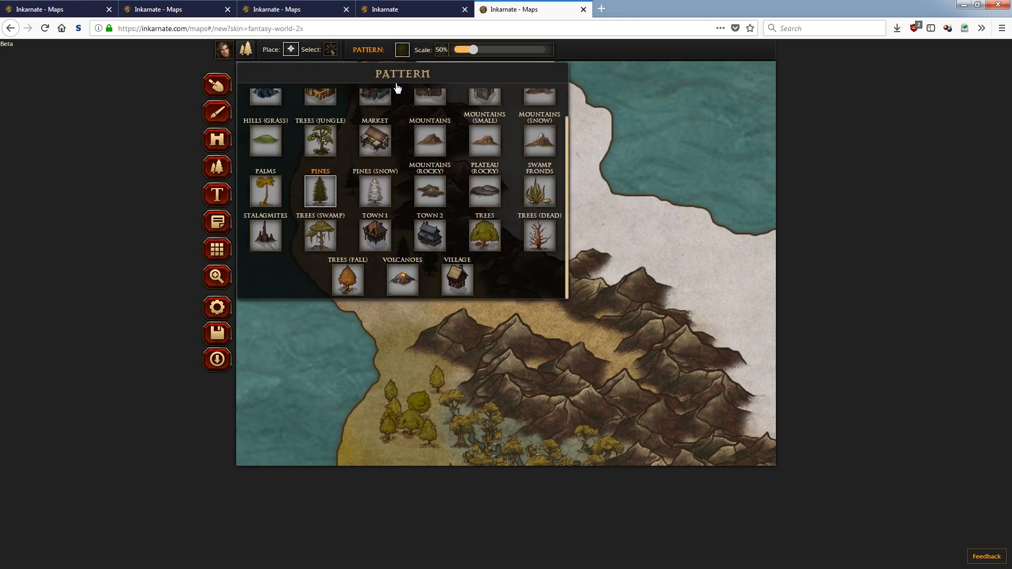
pyautogui.click(538, 241)
pyautogui.click(486, 308)
pyautogui.click(536, 312)
pyautogui.click(565, 331)
pyautogui.click(589, 342)
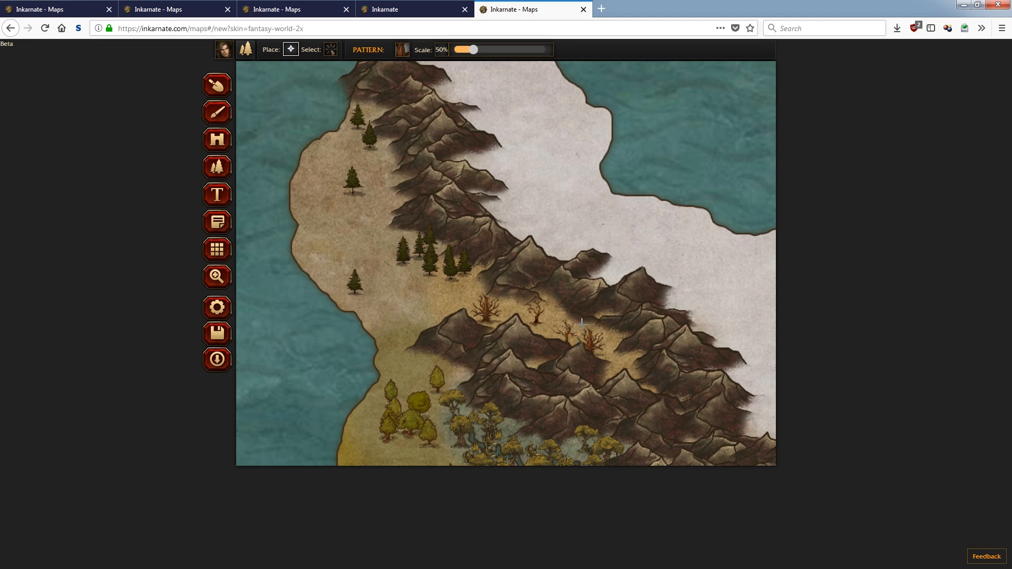
pyautogui.click(553, 306)
pyautogui.click(619, 363)
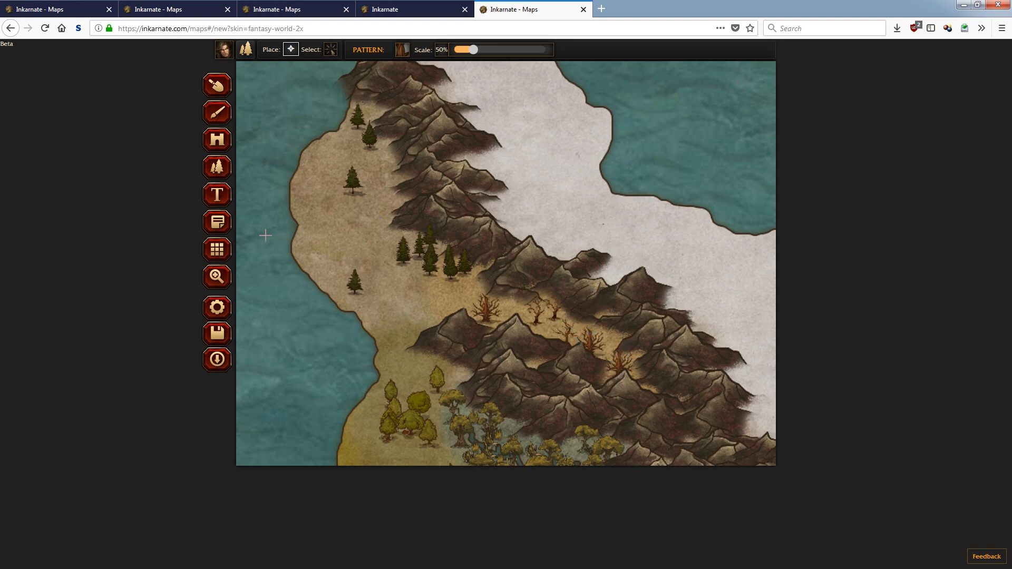
# - Scatter Pines (Snow) at 50% scale over the northwestern snowfield and along the snowy side of the mountain range
pyautogui.click(217, 276)
pyautogui.moveTo(522, 190); pyautogui.dragTo(524, 377)
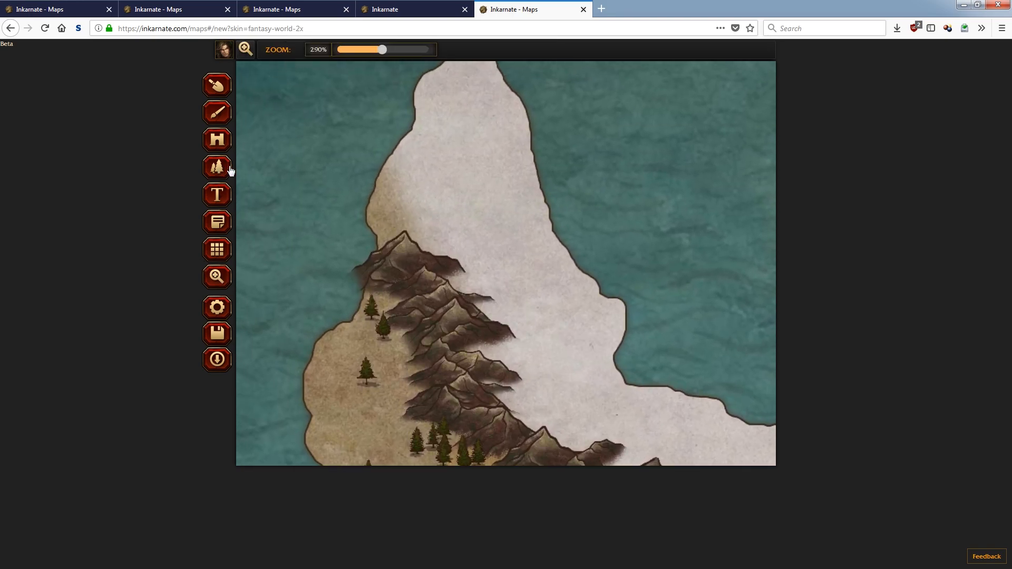
pyautogui.moveTo(384, 48); pyautogui.dragTo(362, 52)
pyautogui.moveTo(604, 337); pyautogui.dragTo(420, 164)
pyautogui.moveTo(566, 271); pyautogui.dragTo(639, 364)
pyautogui.moveTo(467, 281); pyautogui.dragTo(489, 328)
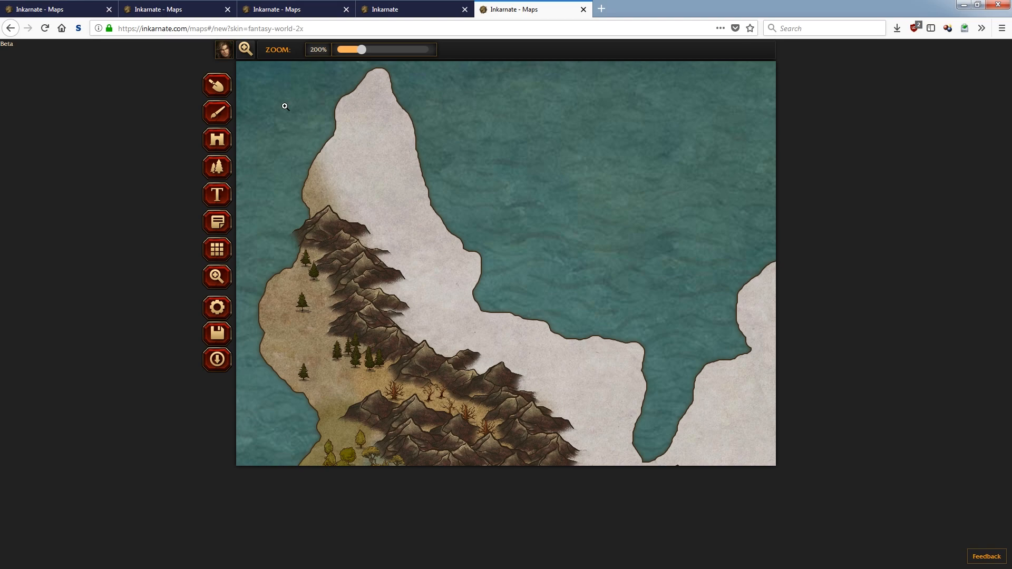
pyautogui.click(221, 169)
pyautogui.click(405, 52)
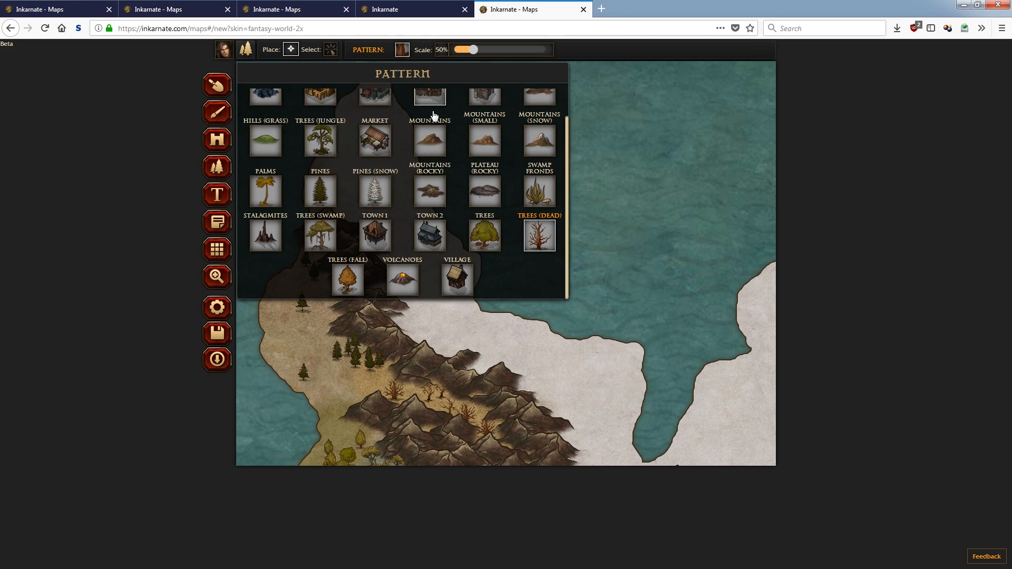
pyautogui.scroll(2, 432, 132)
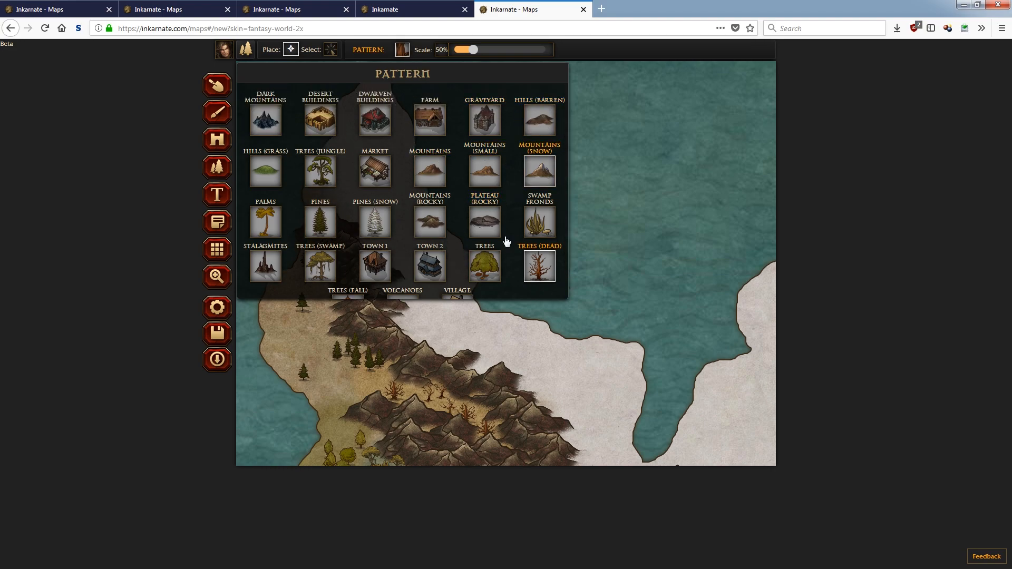
pyautogui.click(315, 226)
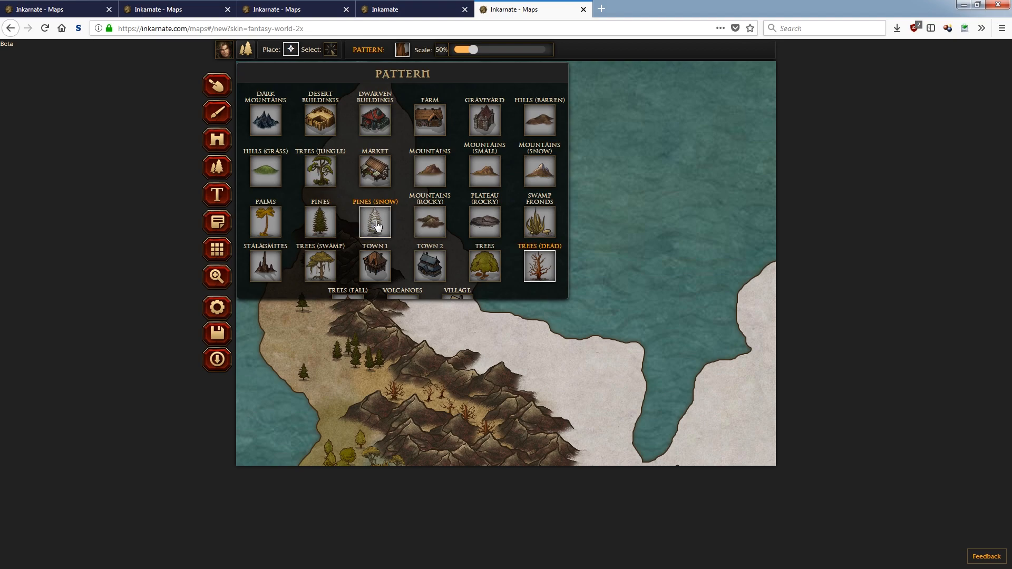
pyautogui.moveTo(322, 172)
pyautogui.mouseDown()
pyautogui.moveTo(332, 192)
pyautogui.moveTo(348, 153)
pyautogui.moveTo(383, 216)
pyautogui.moveTo(390, 255)
pyautogui.moveTo(414, 280)
pyautogui.moveTo(397, 287)
pyautogui.moveTo(440, 341)
pyautogui.moveTo(416, 332)
pyautogui.moveTo(404, 312)
pyautogui.moveTo(462, 341)
pyautogui.mouseUp()
pyautogui.moveTo(543, 365); pyautogui.dragTo(560, 400)
pyautogui.moveTo(559, 377)
pyautogui.mouseDown()
pyautogui.moveTo(585, 427)
pyautogui.moveTo(572, 438)
pyautogui.moveTo(591, 404)
pyautogui.moveTo(582, 378)
pyautogui.moveTo(526, 384)
pyautogui.mouseUp()
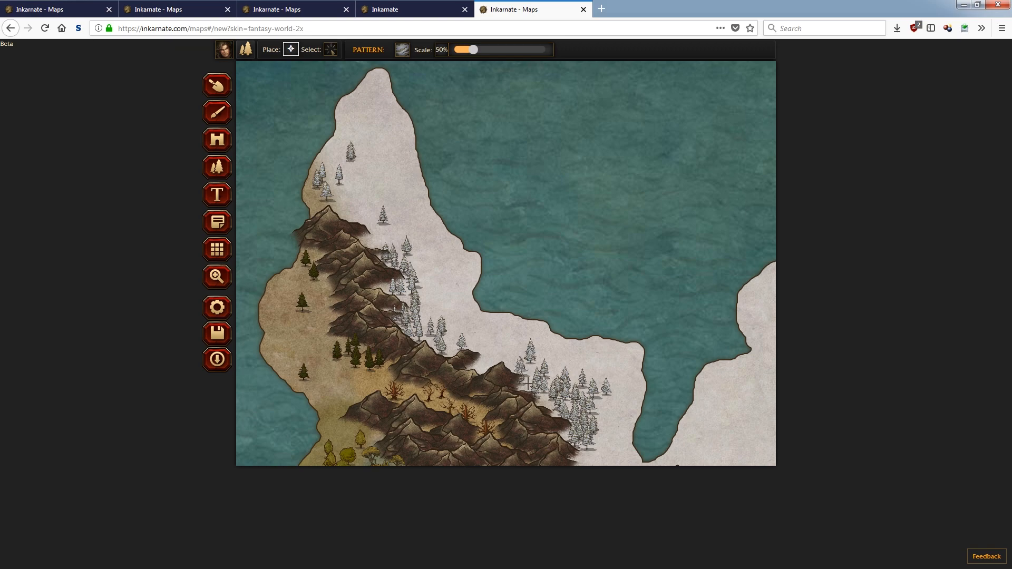
pyautogui.click(217, 276)
pyautogui.click(523, 253)
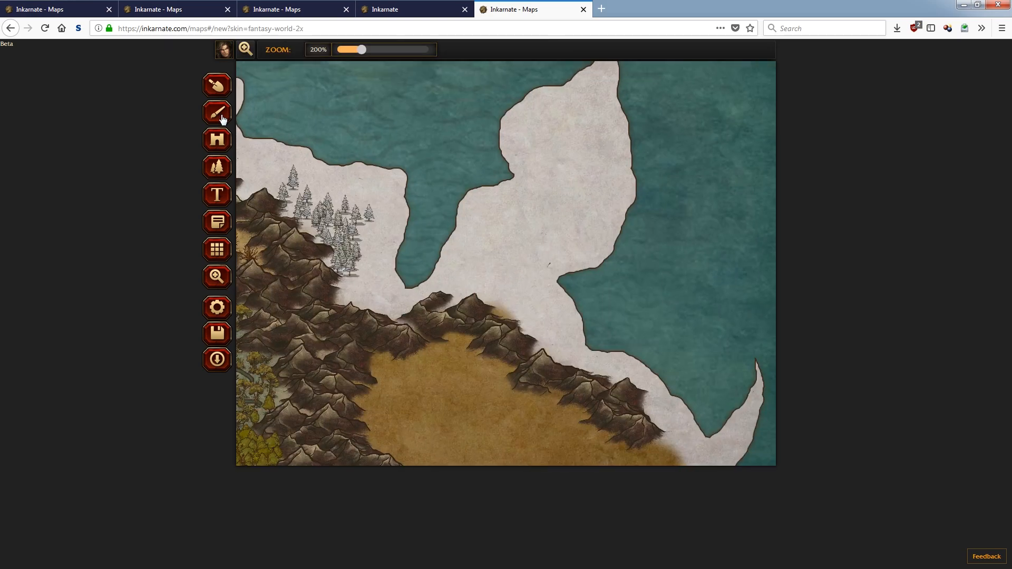
# - Place Pines (Snow) at 50% scale along the snowy side of the northern mountains, thinning out across the northeastern peninsula and coastal strip
pyautogui.click(216, 167)
pyautogui.moveTo(384, 262)
pyautogui.mouseDown()
pyautogui.moveTo(389, 284)
pyautogui.moveTo(396, 240)
pyautogui.moveTo(376, 248)
pyautogui.moveTo(345, 295)
pyautogui.mouseUp()
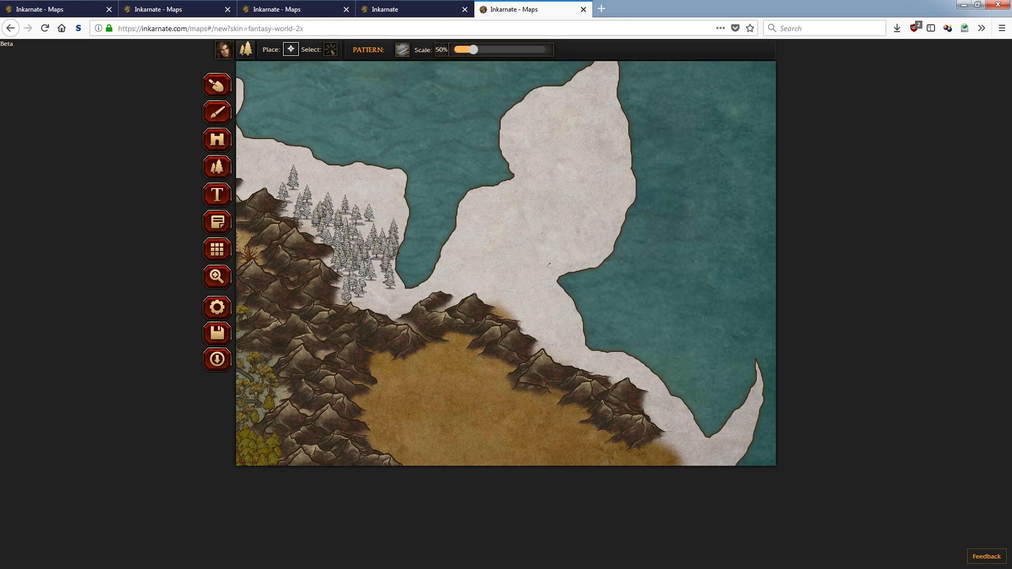
pyautogui.moveTo(414, 292)
pyautogui.mouseDown()
pyautogui.moveTo(463, 246)
pyautogui.moveTo(456, 286)
pyautogui.moveTo(479, 290)
pyautogui.moveTo(471, 271)
pyautogui.moveTo(489, 241)
pyautogui.moveTo(486, 271)
pyautogui.moveTo(549, 225)
pyautogui.moveTo(603, 157)
pyautogui.moveTo(608, 188)
pyautogui.moveTo(614, 166)
pyautogui.moveTo(538, 312)
pyautogui.moveTo(557, 307)
pyautogui.moveTo(535, 257)
pyautogui.moveTo(563, 314)
pyautogui.moveTo(510, 311)
pyautogui.moveTo(570, 354)
pyautogui.moveTo(633, 369)
pyautogui.moveTo(686, 443)
pyautogui.moveTo(749, 412)
pyautogui.moveTo(712, 449)
pyautogui.moveTo(656, 401)
pyautogui.moveTo(722, 435)
pyautogui.mouseUp()
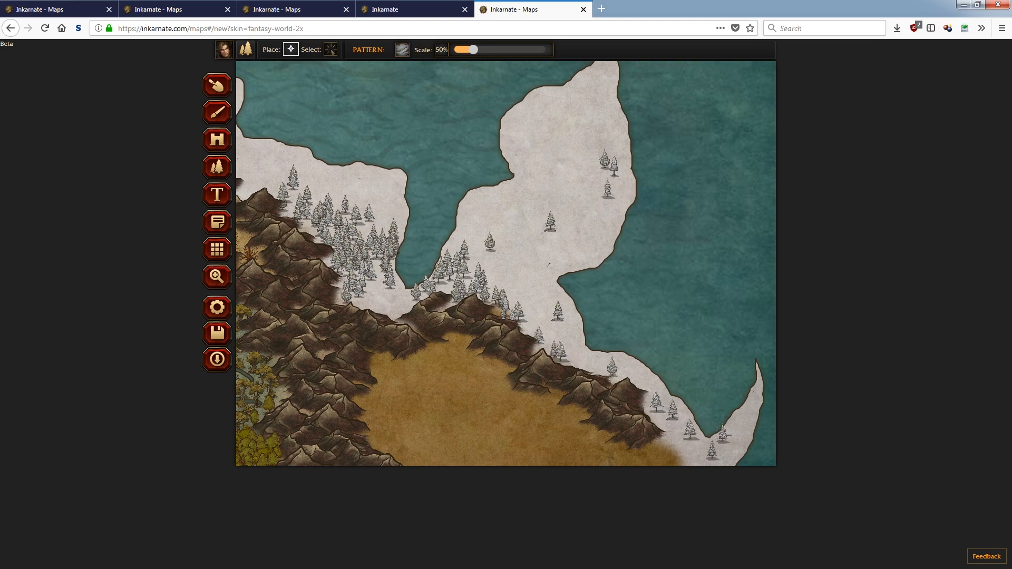
pyautogui.moveTo(643, 385)
pyautogui.mouseDown()
pyautogui.moveTo(630, 375)
pyautogui.moveTo(639, 364)
pyautogui.moveTo(622, 356)
pyautogui.mouseUp()
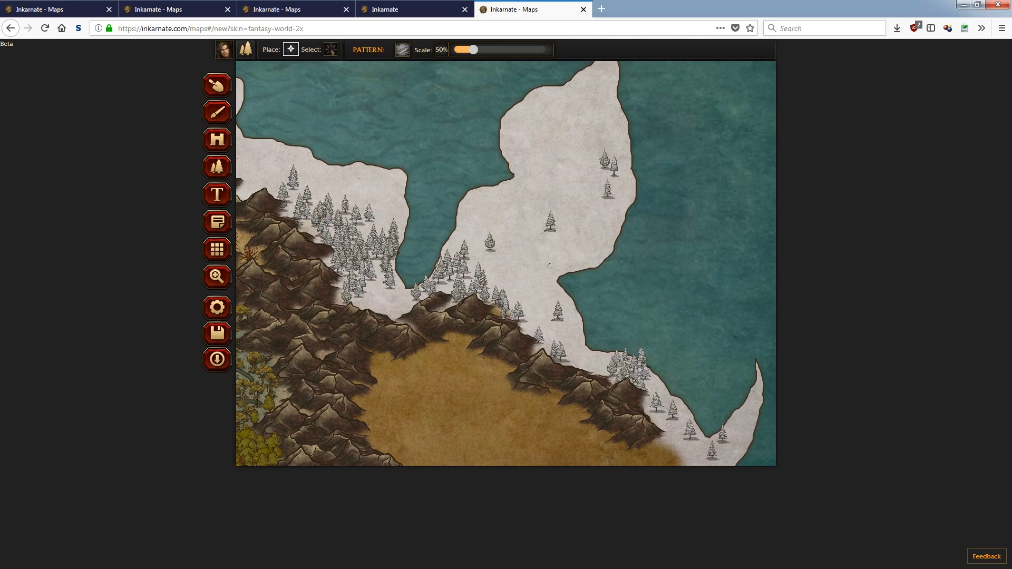
# - Place Hills (Barren) at 30% scale as a cluster near the northwestern snowfield's tip, plus one hill on the headland by the narrow inlet
pyautogui.click(224, 287)
pyautogui.scroll(5, 510, 352)
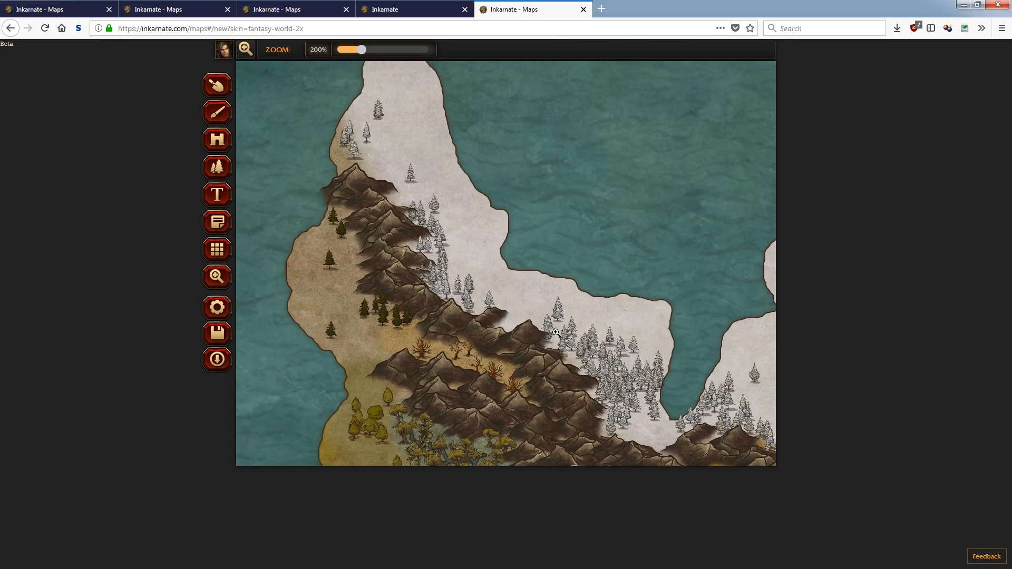
pyautogui.click(218, 178)
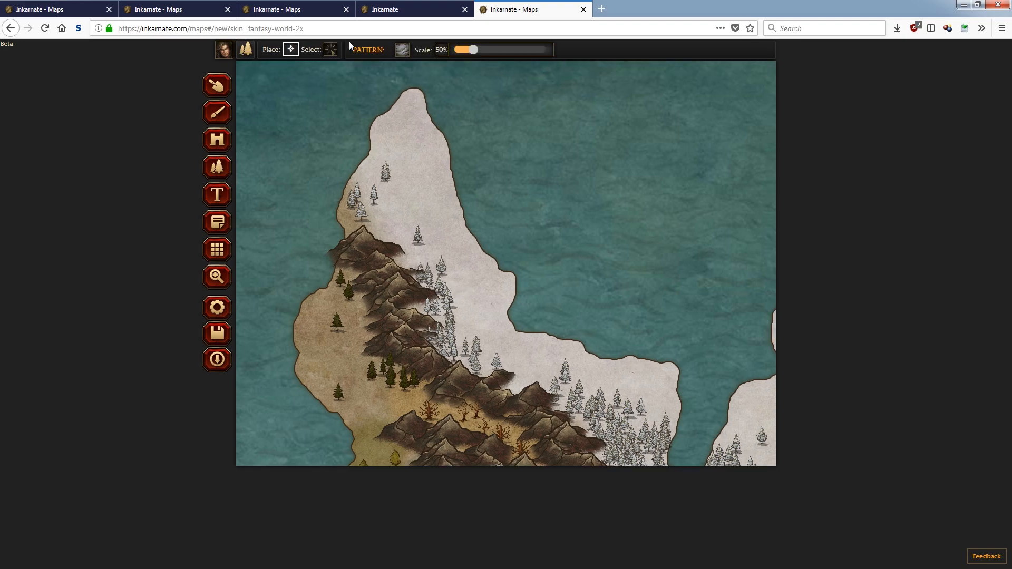
pyautogui.click(409, 52)
pyautogui.scroll(-1, 480, 195)
pyautogui.scroll(1, 480, 197)
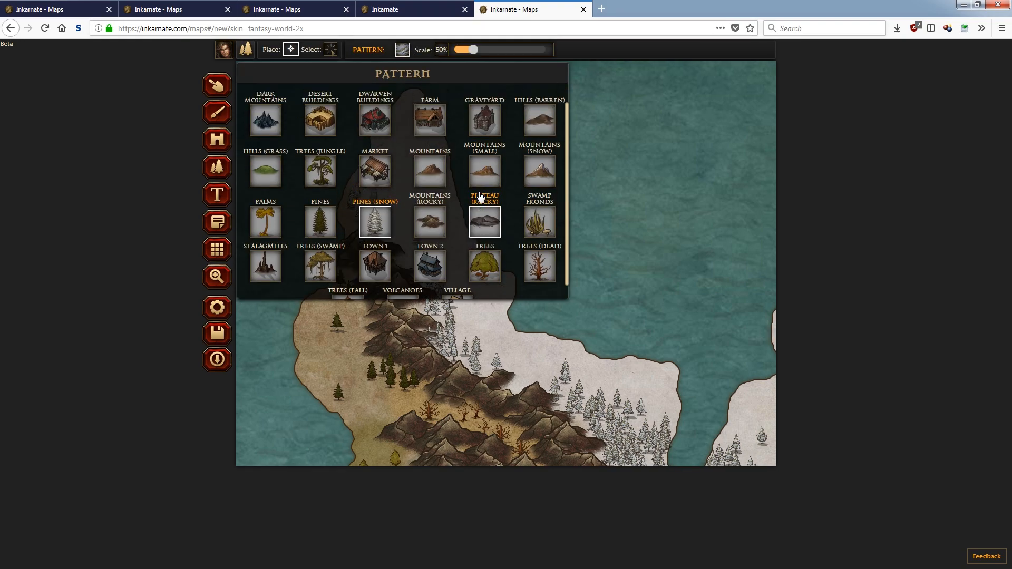
pyautogui.click(539, 119)
pyautogui.click(473, 49)
pyautogui.moveTo(473, 51); pyautogui.dragTo(463, 53)
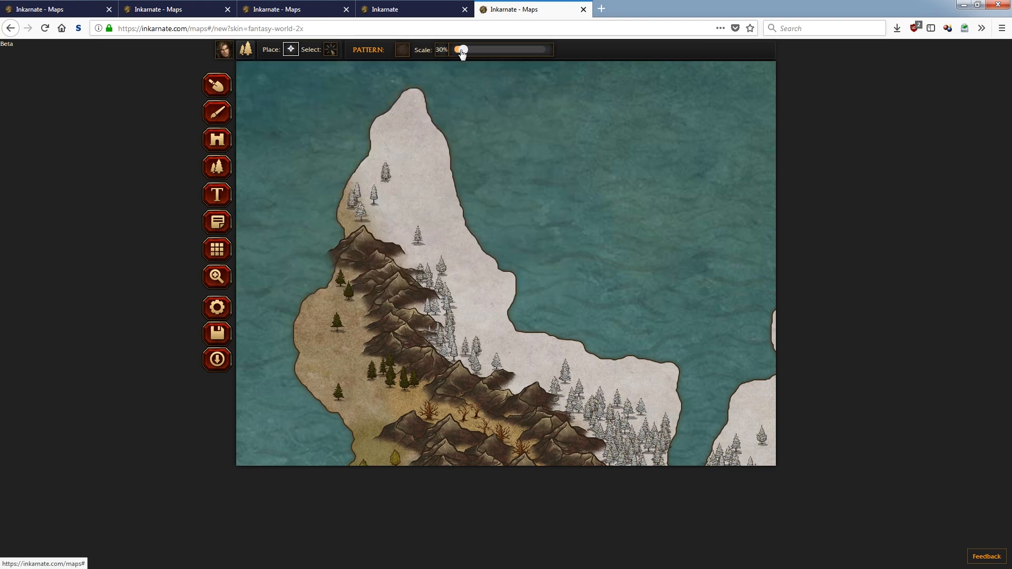
pyautogui.click(391, 132)
pyautogui.moveTo(411, 142)
pyautogui.mouseDown()
pyautogui.moveTo(422, 149)
pyautogui.moveTo(408, 172)
pyautogui.moveTo(416, 188)
pyautogui.mouseUp()
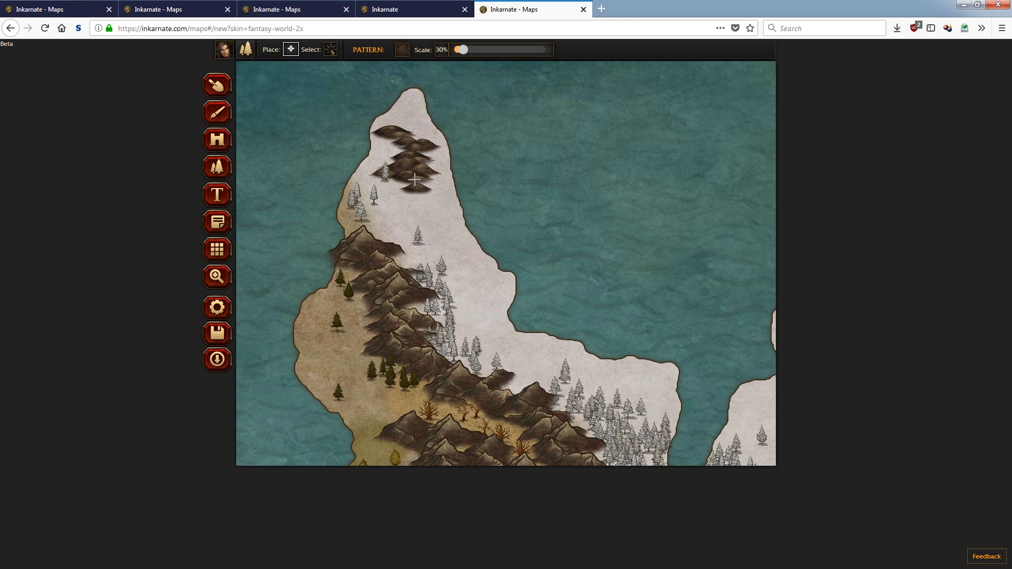
pyautogui.click(663, 373)
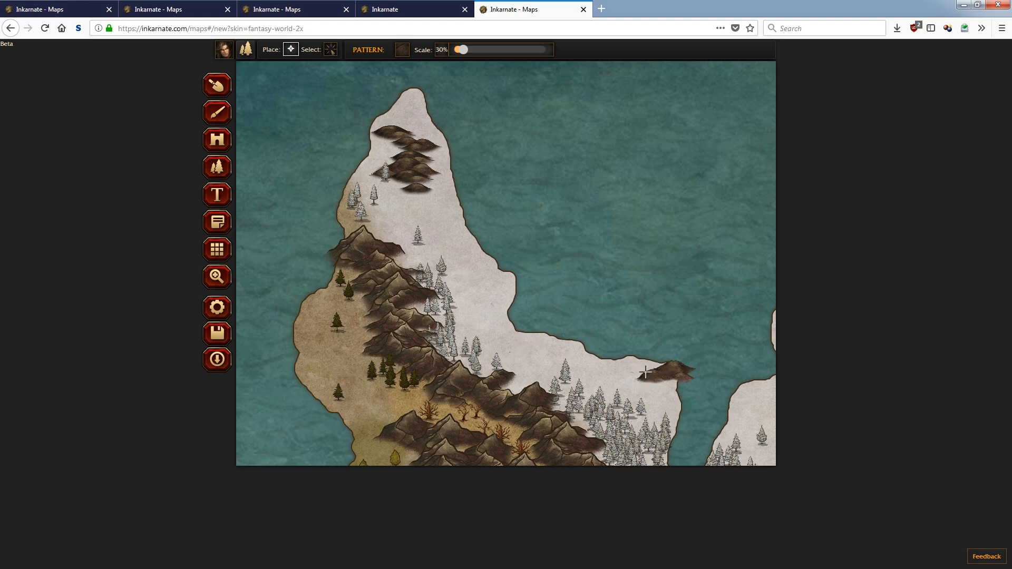
# - Extend the land beneath the headland hill at the inlet using the Sculpt tool in add mode, circle shape, size 13
pyautogui.click(221, 91)
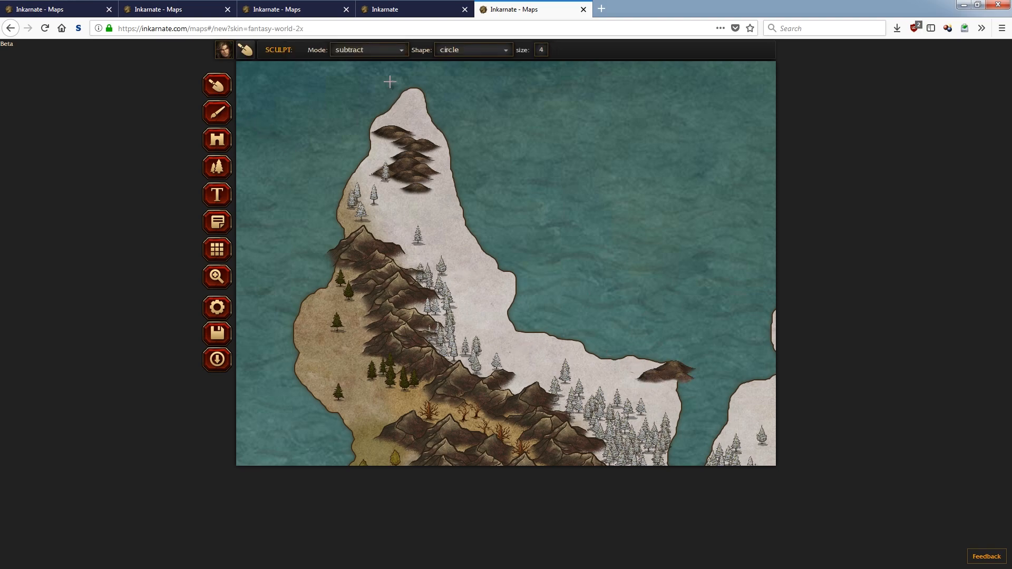
pyautogui.click(394, 50)
pyautogui.click(384, 73)
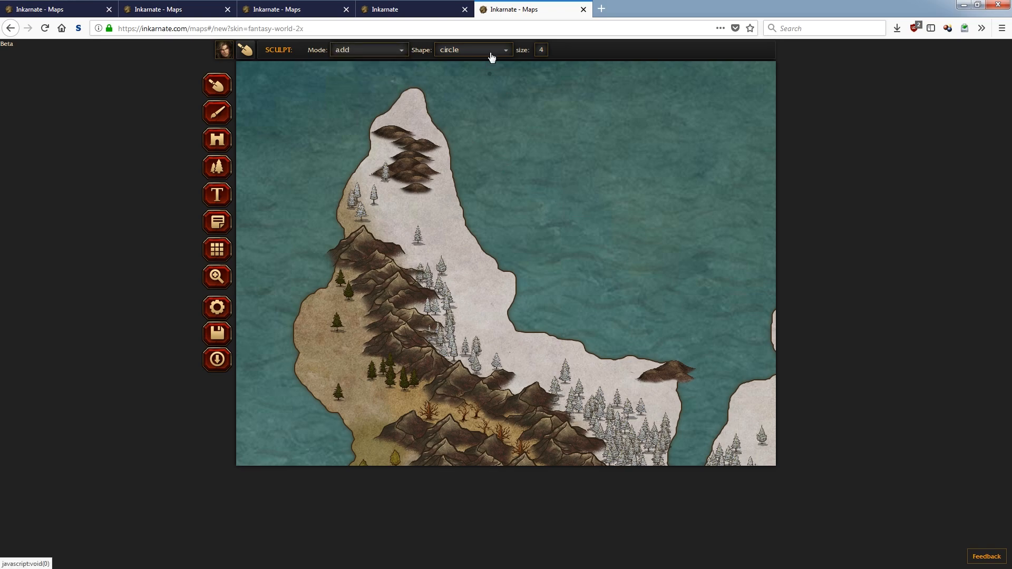
pyautogui.click(541, 49)
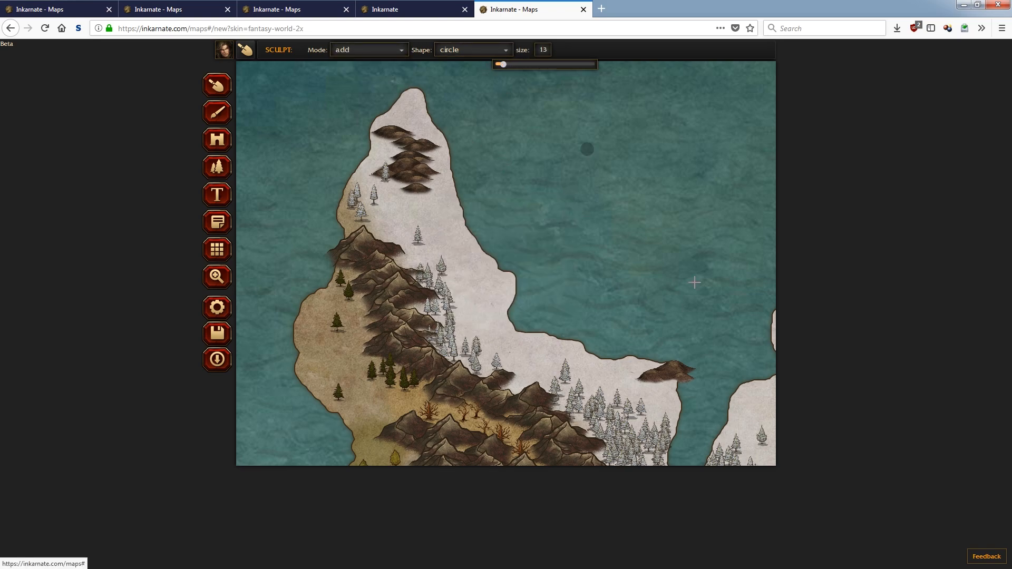
pyautogui.click(217, 276)
pyautogui.moveTo(362, 49); pyautogui.dragTo(375, 50)
pyautogui.moveTo(659, 282); pyautogui.dragTo(376, 139)
pyautogui.click(217, 88)
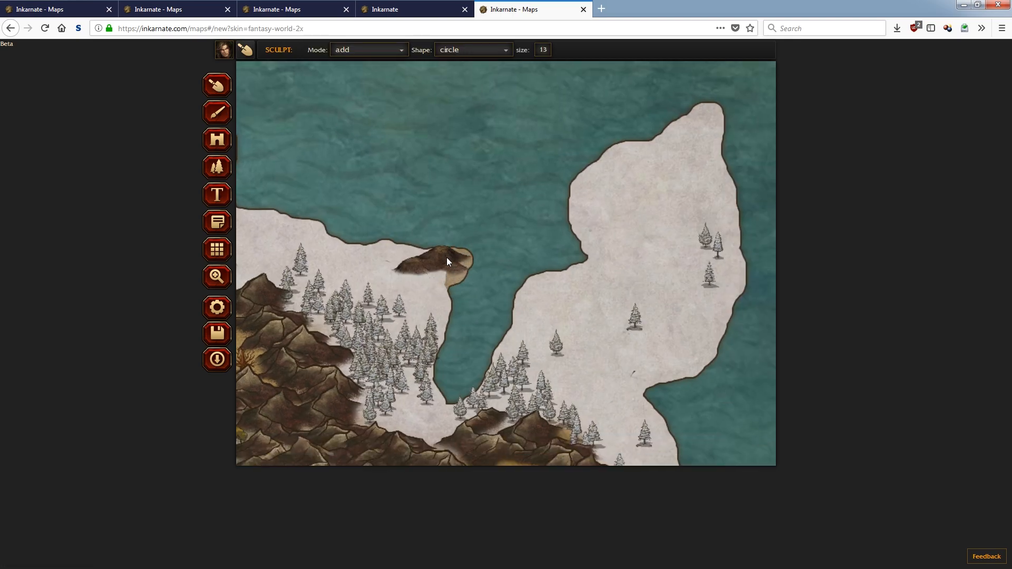
# - Paint the newly added land around the headland hill with the white snow texture
pyautogui.click(217, 112)
pyautogui.click(344, 51)
pyautogui.click(453, 183)
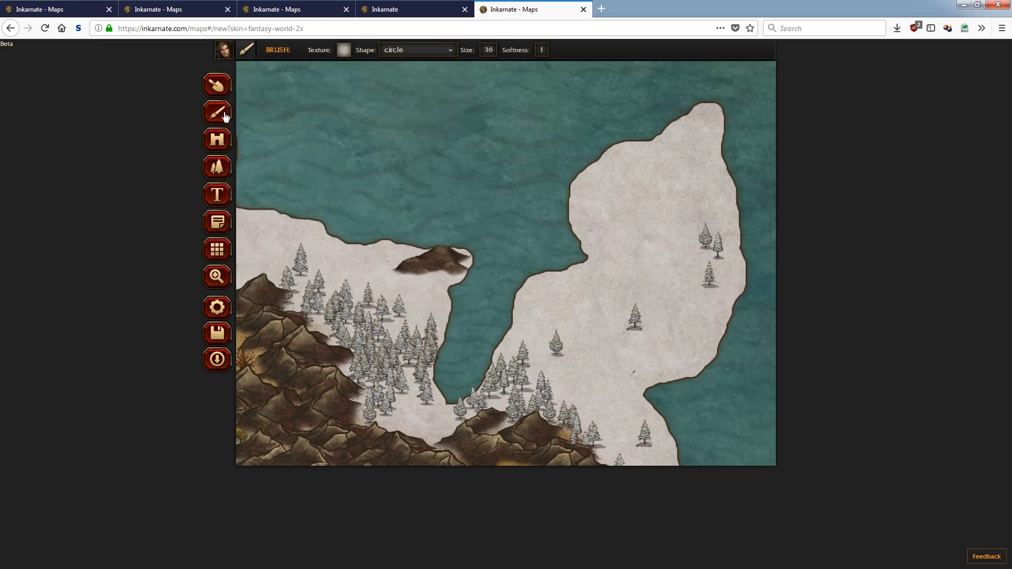
# - Place Pines (Snow) at 49% scale below the headland hill, with a few scattered trees along the snowy coast to its west
pyautogui.click(217, 169)
pyautogui.click(401, 50)
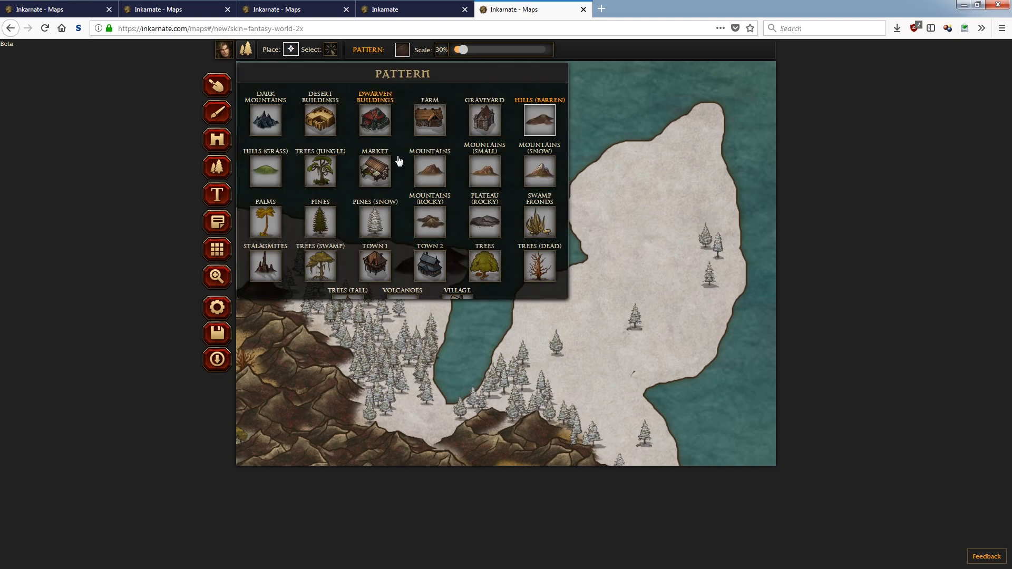
pyautogui.click(375, 223)
pyautogui.moveTo(462, 57); pyautogui.dragTo(474, 52)
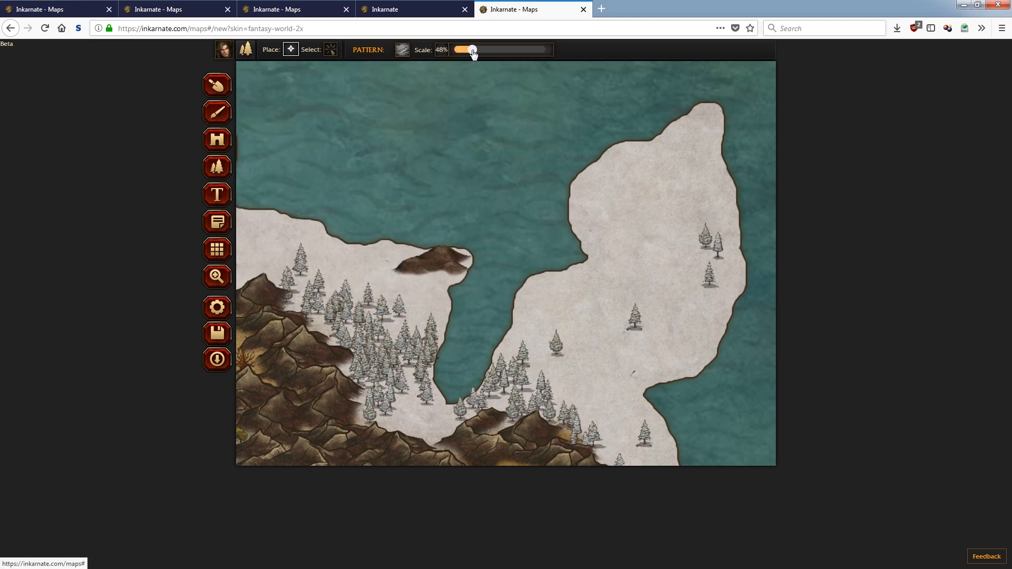
pyautogui.moveTo(395, 285)
pyautogui.mouseDown()
pyautogui.moveTo(455, 276)
pyautogui.moveTo(401, 321)
pyautogui.moveTo(422, 332)
pyautogui.moveTo(442, 320)
pyautogui.mouseUp()
pyautogui.moveTo(393, 291)
pyautogui.mouseDown()
pyautogui.moveTo(354, 253)
pyautogui.moveTo(379, 247)
pyautogui.mouseUp()
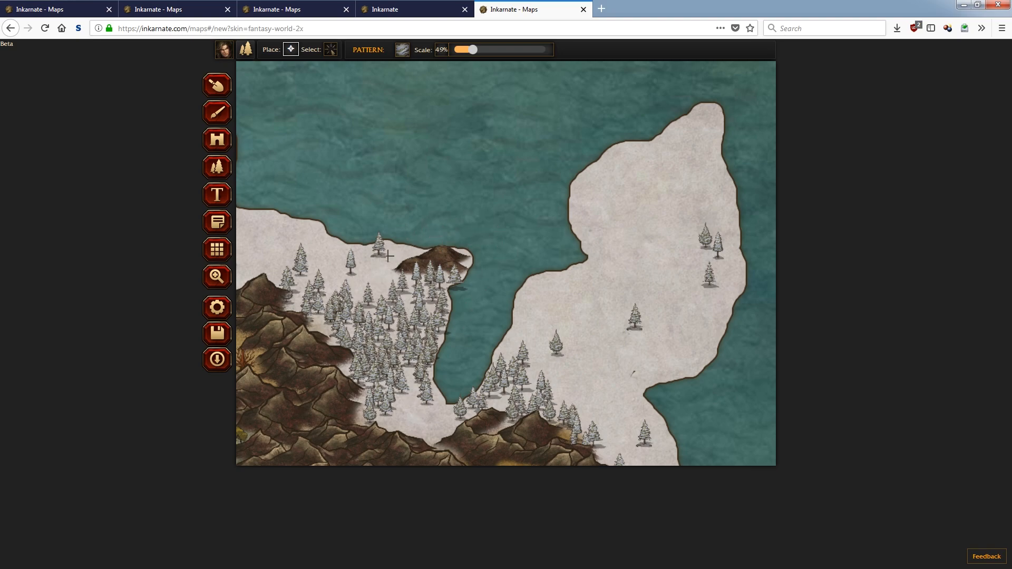
pyautogui.click(332, 245)
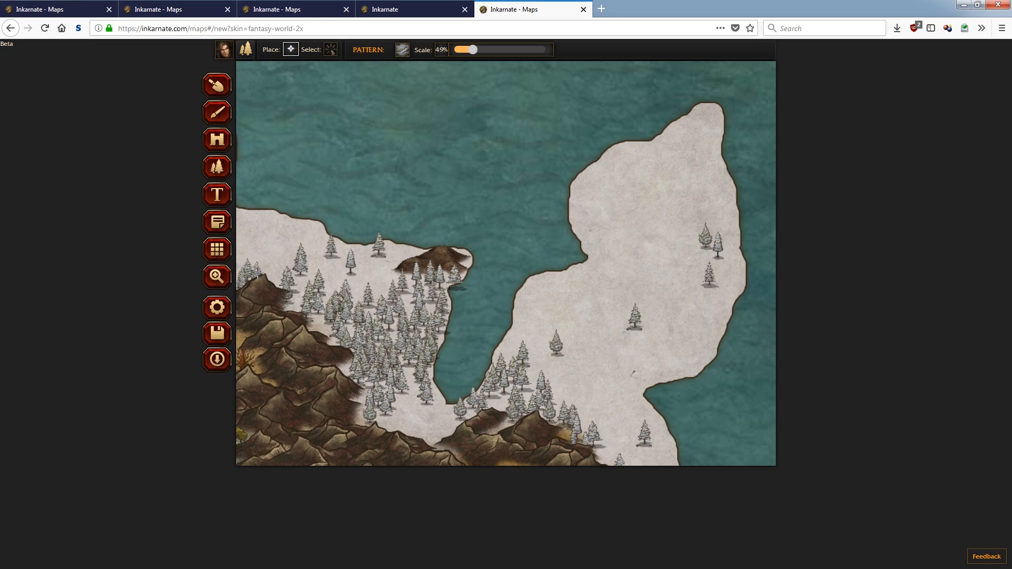
# - Place single snow pines around the barren hills near the tip of the northwestern snowy peninsula
pyautogui.click(217, 276)
pyautogui.moveTo(437, 307); pyautogui.dragTo(601, 402)
pyautogui.click(230, 173)
pyautogui.click(406, 174)
pyautogui.click(407, 182)
pyautogui.click(412, 209)
pyautogui.click(375, 137)
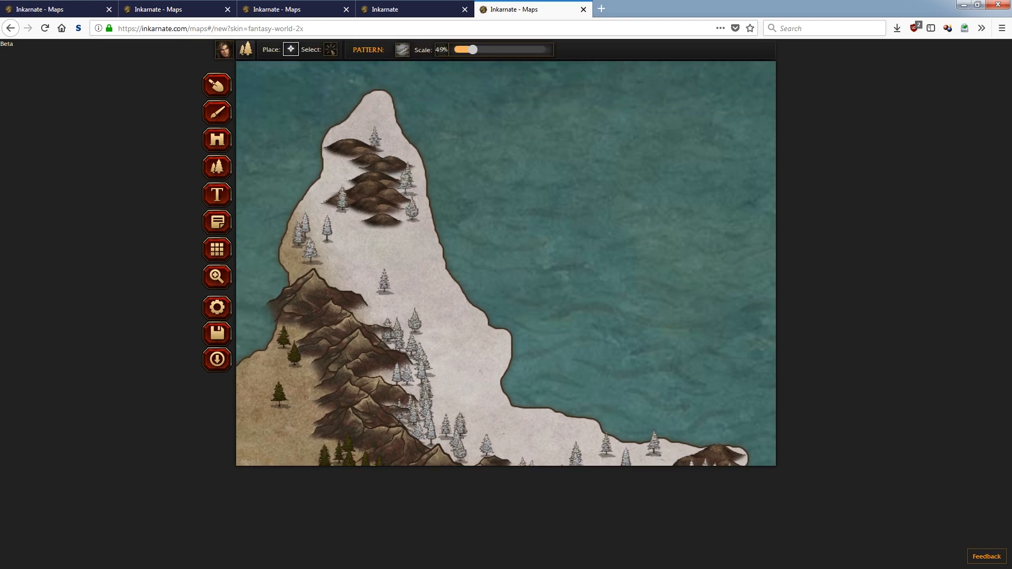
# - Place stamps of the Trees pattern along the southern foot of the mountain spur below the desert basin
pyautogui.click(221, 274)
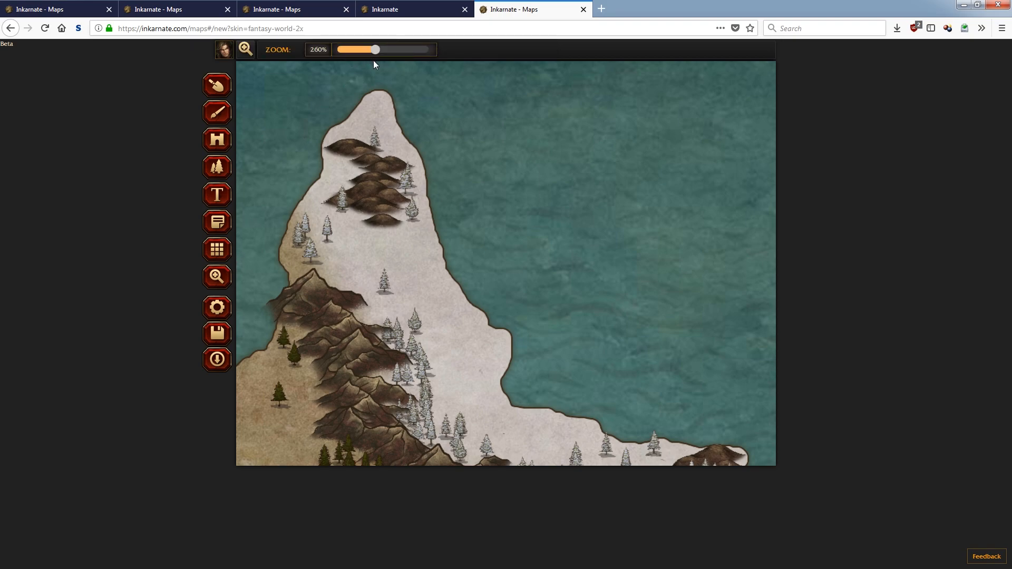
pyautogui.moveTo(375, 49); pyautogui.dragTo(345, 50)
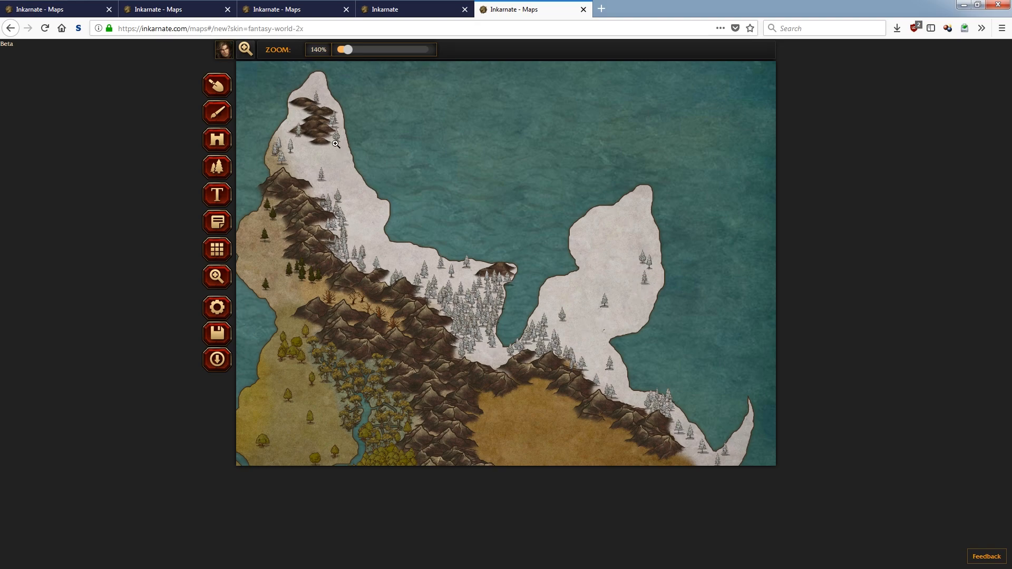
pyautogui.moveTo(665, 368); pyautogui.dragTo(669, 214)
pyautogui.moveTo(624, 293); pyautogui.dragTo(518, 190)
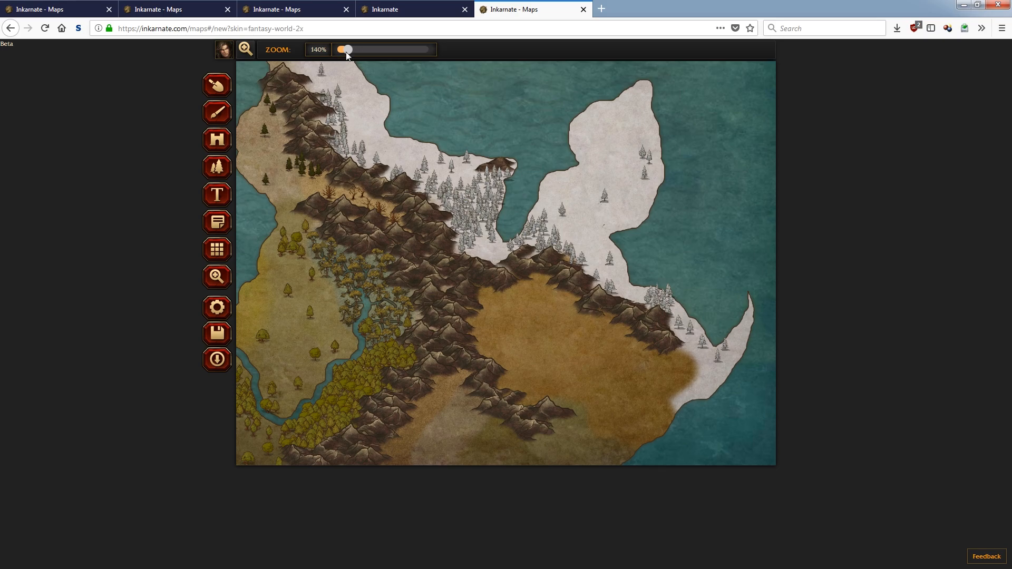
pyautogui.moveTo(347, 50); pyautogui.dragTo(382, 51)
pyautogui.moveTo(553, 331); pyautogui.dragTo(503, 150)
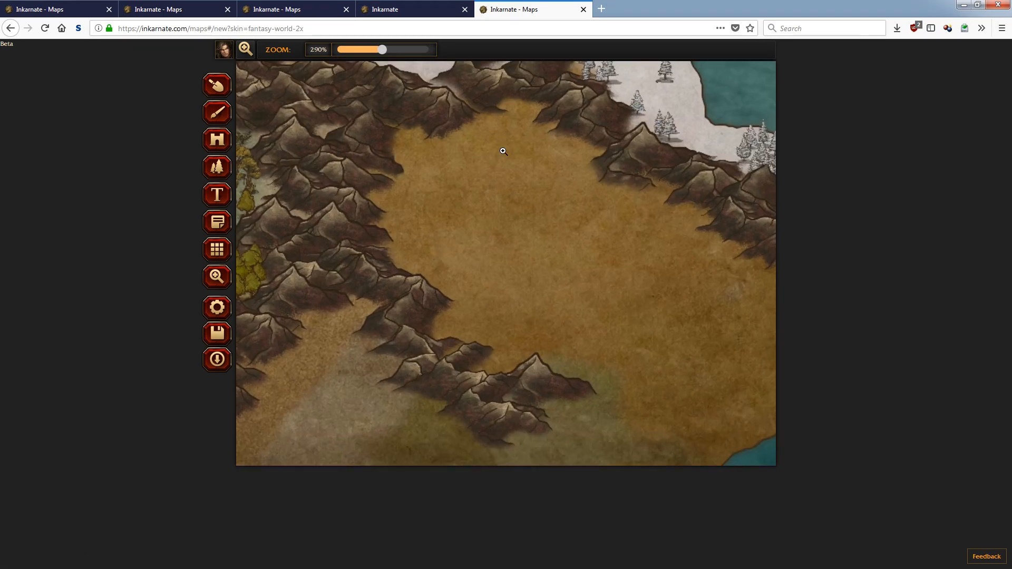
pyautogui.moveTo(499, 342); pyautogui.dragTo(491, 230)
pyautogui.moveTo(448, 312); pyautogui.dragTo(572, 315)
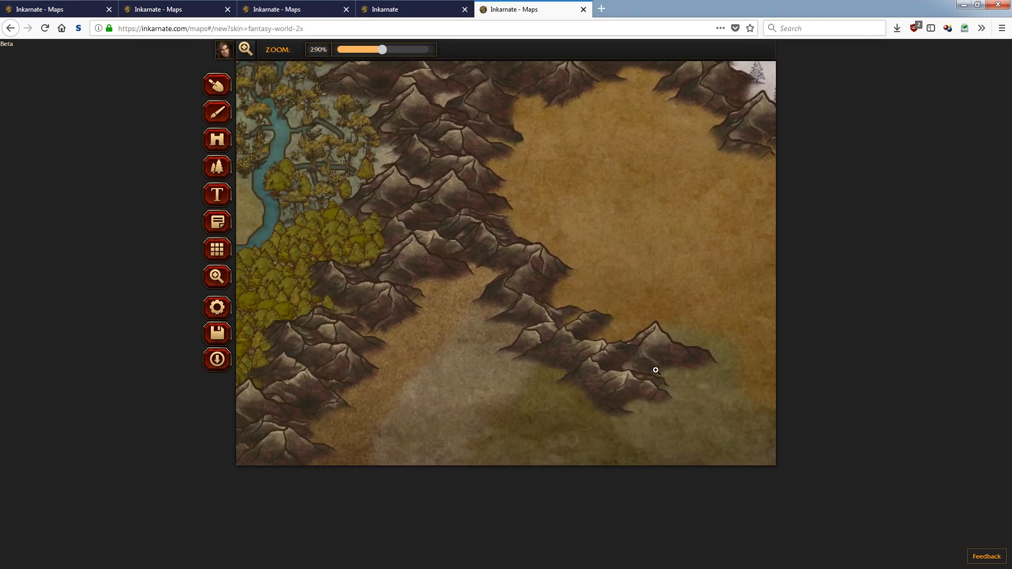
pyautogui.click(217, 169)
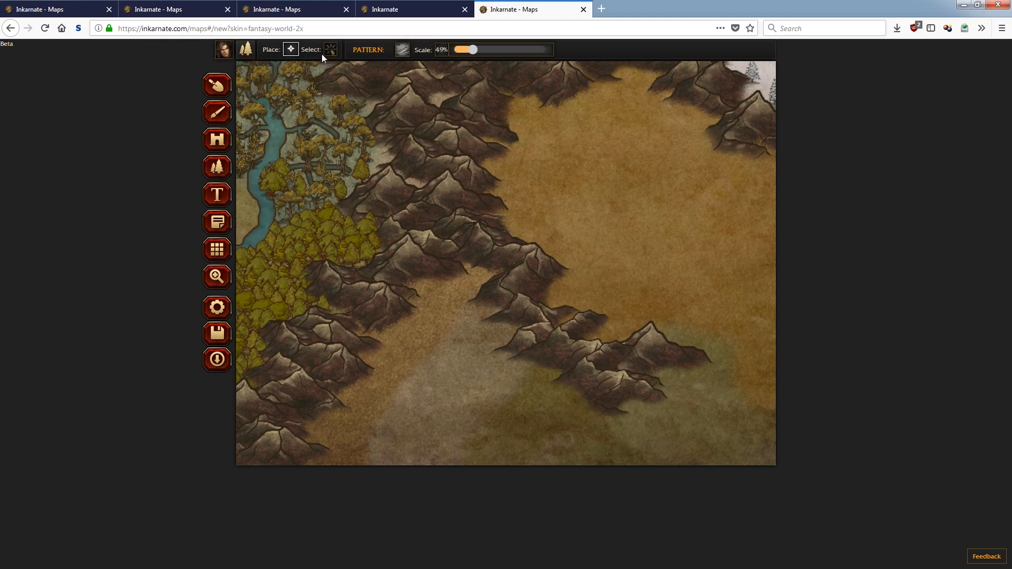
pyautogui.click(401, 50)
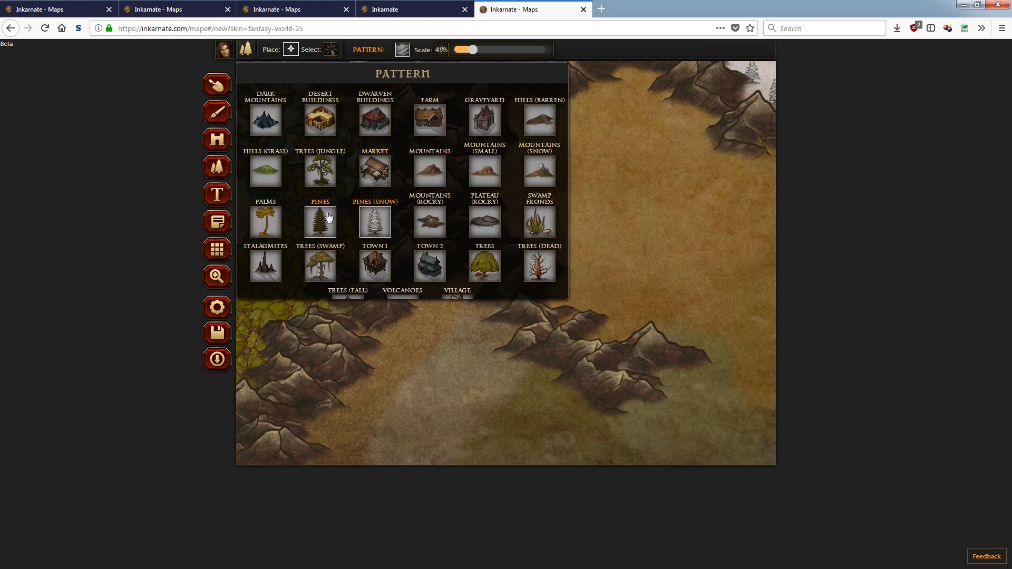
pyautogui.scroll(-1, 403, 241)
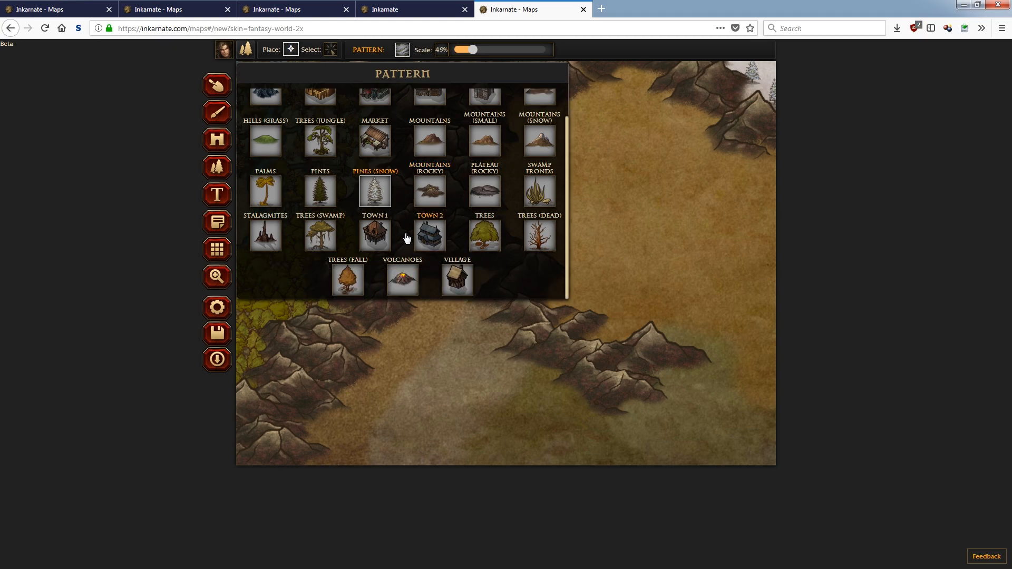
pyautogui.scroll(1, 396, 225)
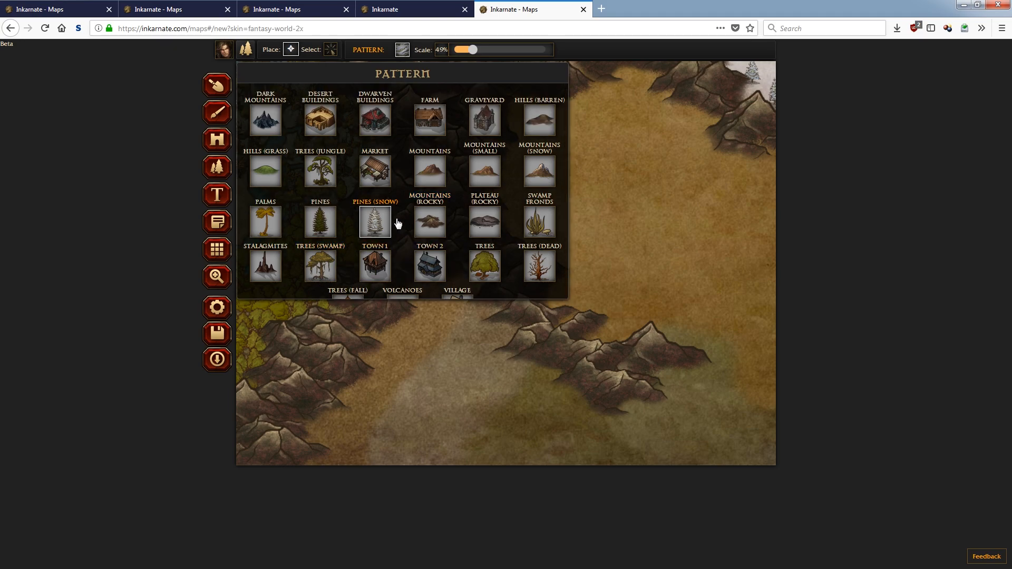
pyautogui.click(483, 265)
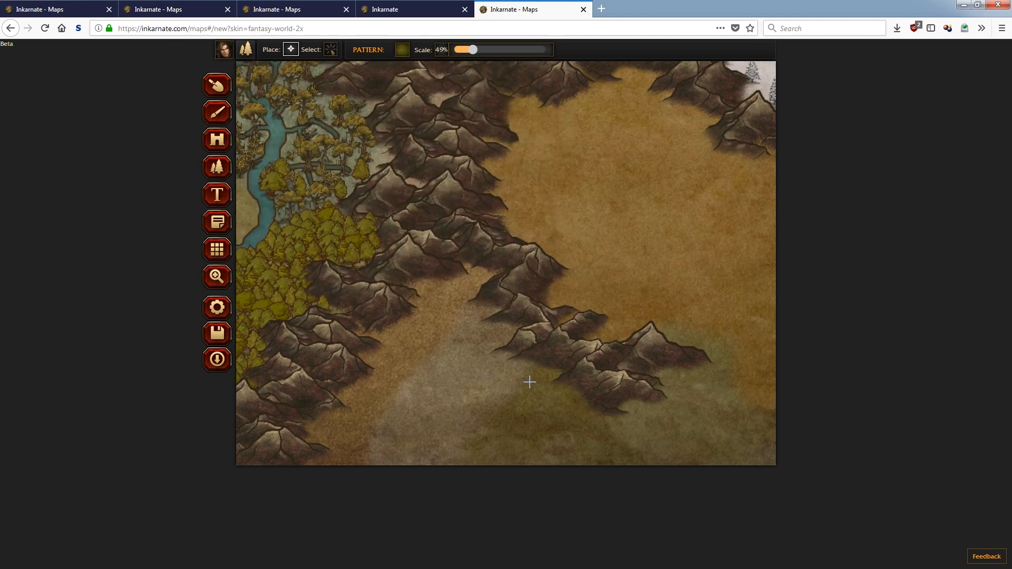
pyautogui.click(533, 406)
pyautogui.click(590, 416)
pyautogui.moveTo(620, 415); pyautogui.dragTo(648, 415)
pyautogui.click(607, 424)
pyautogui.click(653, 425)
# - Scatter single trees over the grey ground west of the spur and add a tree cluster at the valley's northern end
pyautogui.click(495, 366)
pyautogui.click(467, 405)
pyautogui.click(433, 449)
pyautogui.click(448, 333)
pyautogui.click(461, 296)
pyautogui.moveTo(479, 328)
pyautogui.mouseDown()
pyautogui.moveTo(472, 318)
pyautogui.moveTo(478, 333)
pyautogui.moveTo(497, 332)
pyautogui.moveTo(450, 346)
pyautogui.mouseUp()
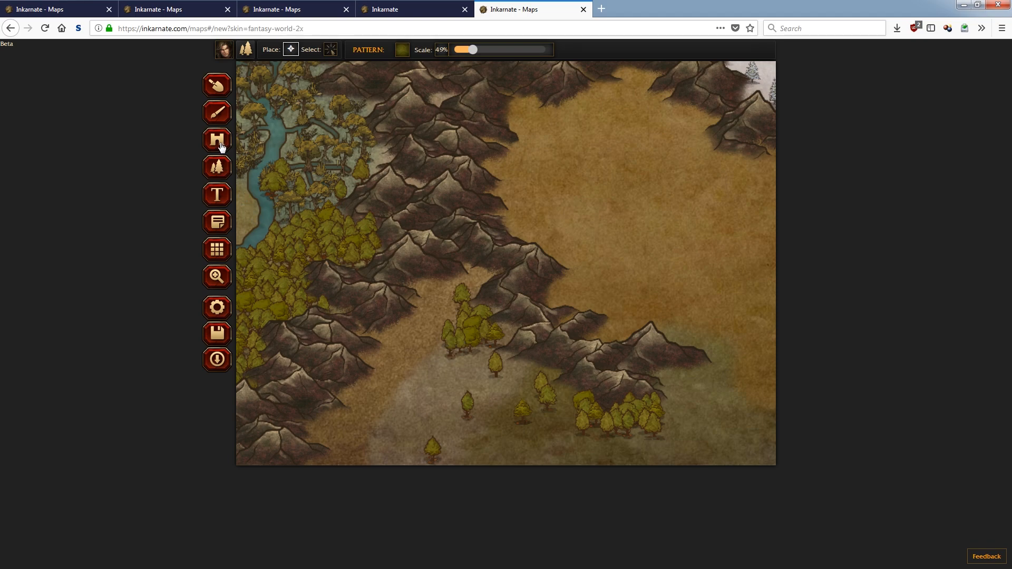
# - Continue the trees from the mountain spur's eastern end along the desert's southern border to the coast
pyautogui.click(227, 281)
pyautogui.moveTo(640, 211); pyautogui.dragTo(431, 198)
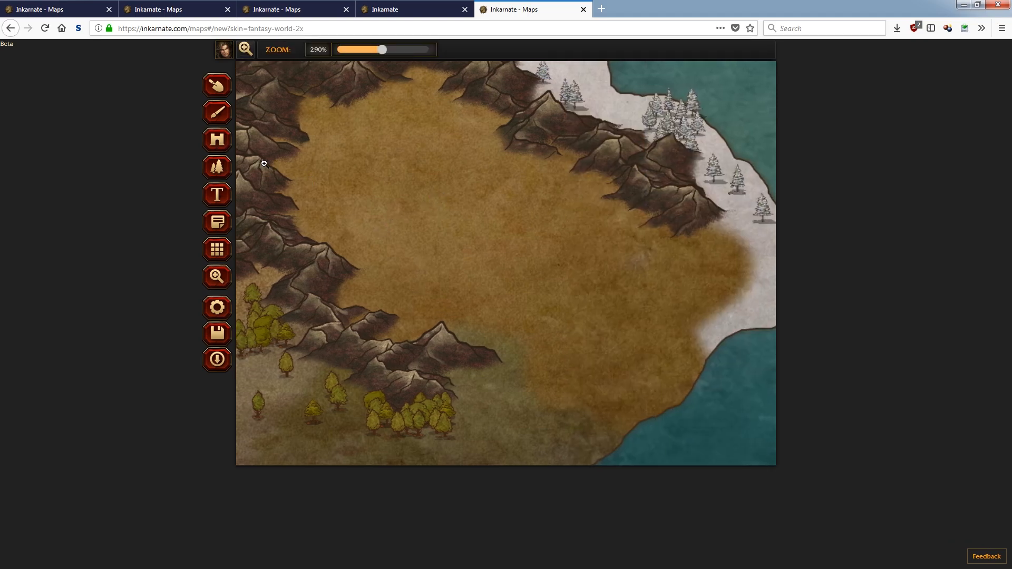
pyautogui.click(217, 167)
pyautogui.moveTo(509, 400)
pyautogui.mouseDown()
pyautogui.moveTo(509, 372)
pyautogui.moveTo(499, 371)
pyautogui.moveTo(515, 363)
pyautogui.moveTo(515, 384)
pyautogui.moveTo(543, 413)
pyautogui.moveTo(586, 443)
pyautogui.mouseUp()
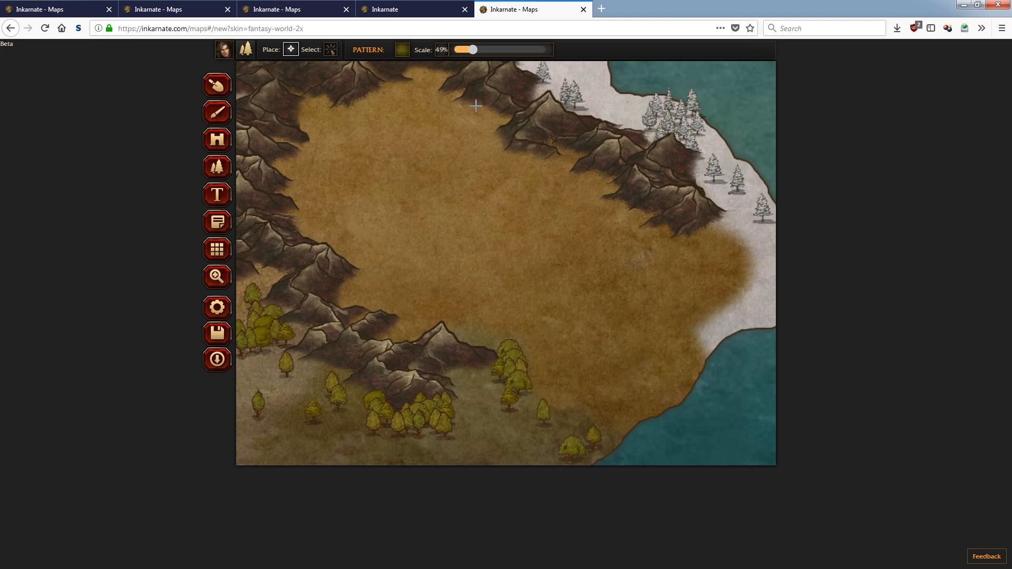
# - Plant a band of Pines (Snow) where the desert meets the southeastern snowy coast
pyautogui.click(382, 50)
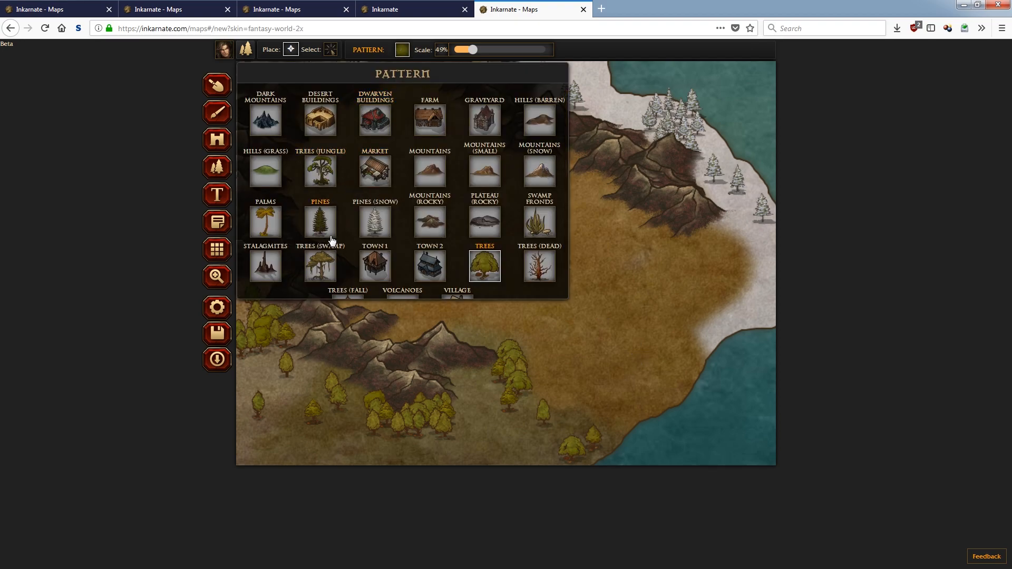
pyautogui.click(367, 224)
pyautogui.click(737, 308)
pyautogui.click(752, 297)
pyautogui.click(727, 313)
pyautogui.click(723, 321)
pyautogui.click(733, 322)
pyautogui.click(752, 312)
pyautogui.click(711, 328)
pyautogui.click(707, 334)
pyautogui.click(760, 278)
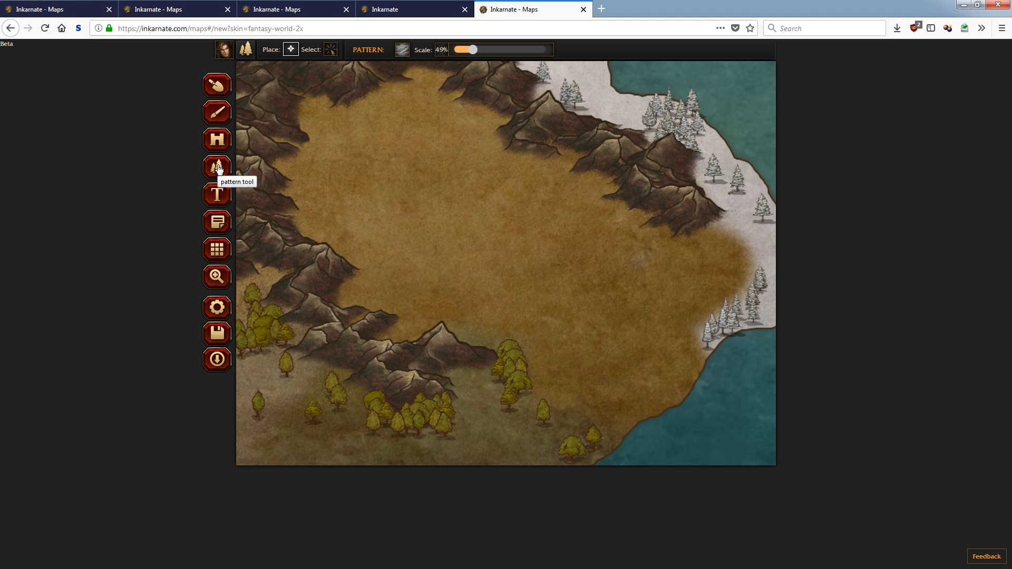
# - Place Hills (Barren) at 24% scale between the eastern end of the mountain range and the southeastern snow pines
pyautogui.click(409, 49)
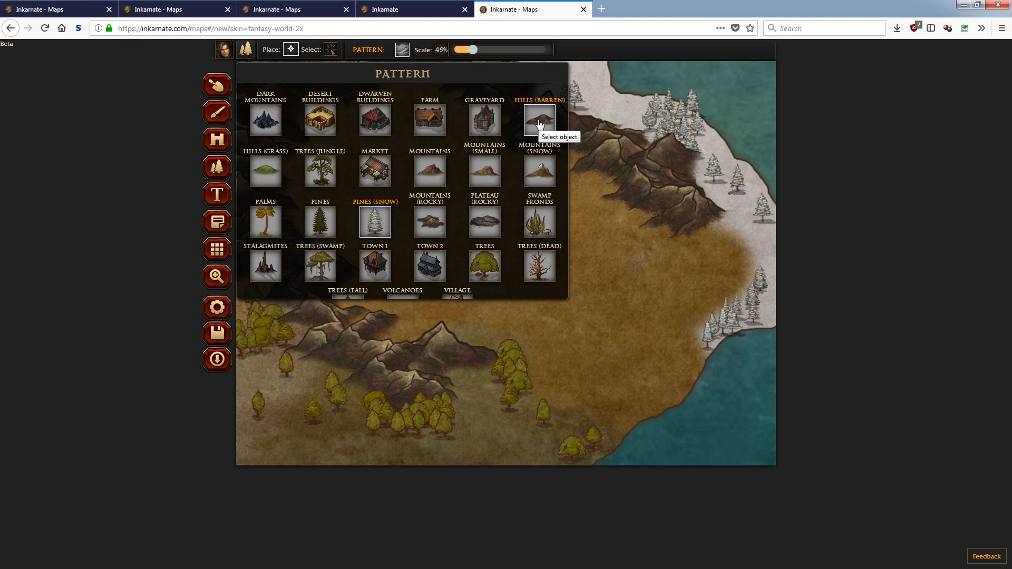
pyautogui.scroll(-1, 481, 200)
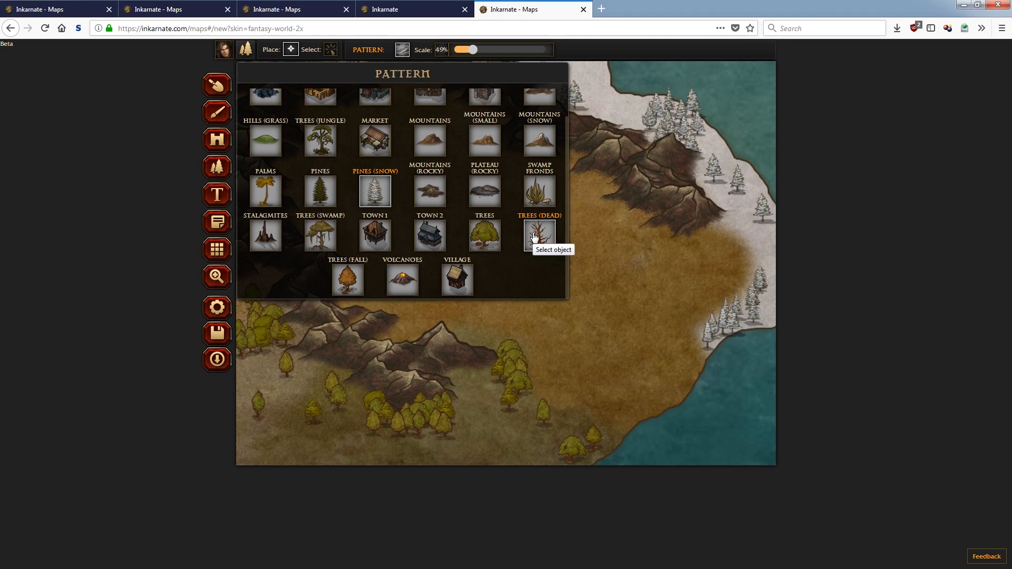
pyautogui.scroll(1, 533, 236)
pyautogui.click(551, 105)
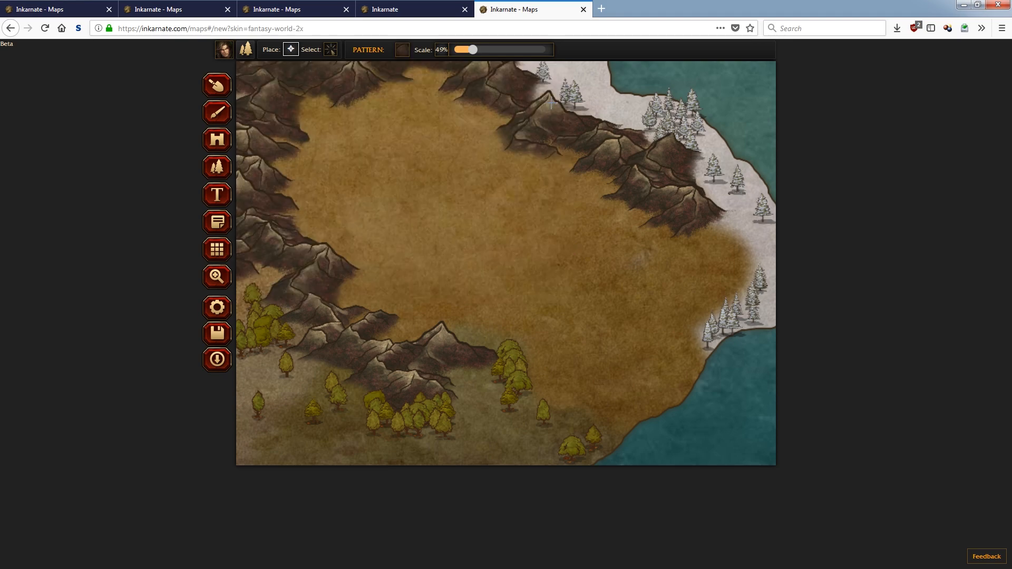
pyautogui.click(402, 50)
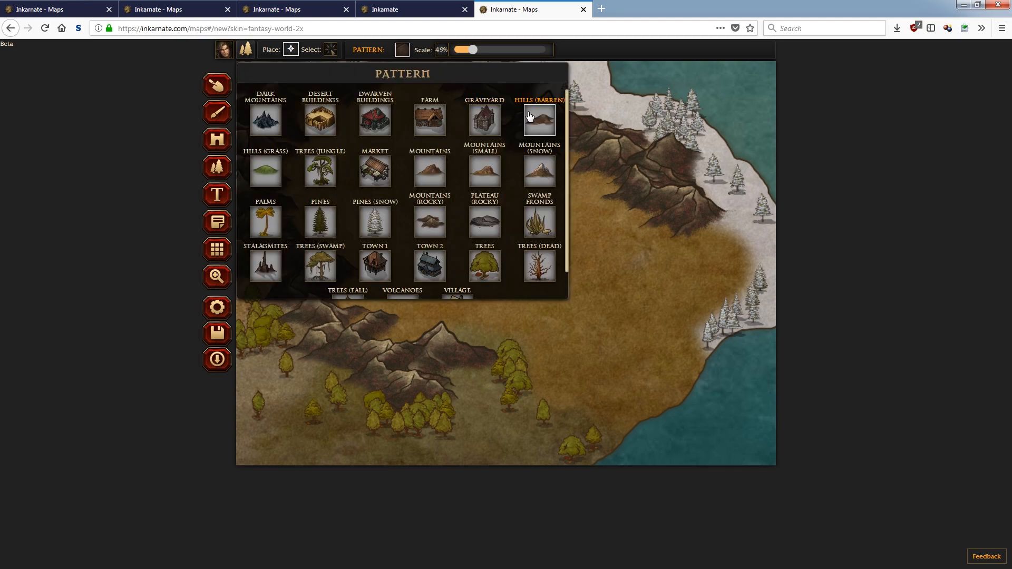
pyautogui.moveTo(477, 53); pyautogui.dragTo(459, 52)
pyautogui.click(402, 50)
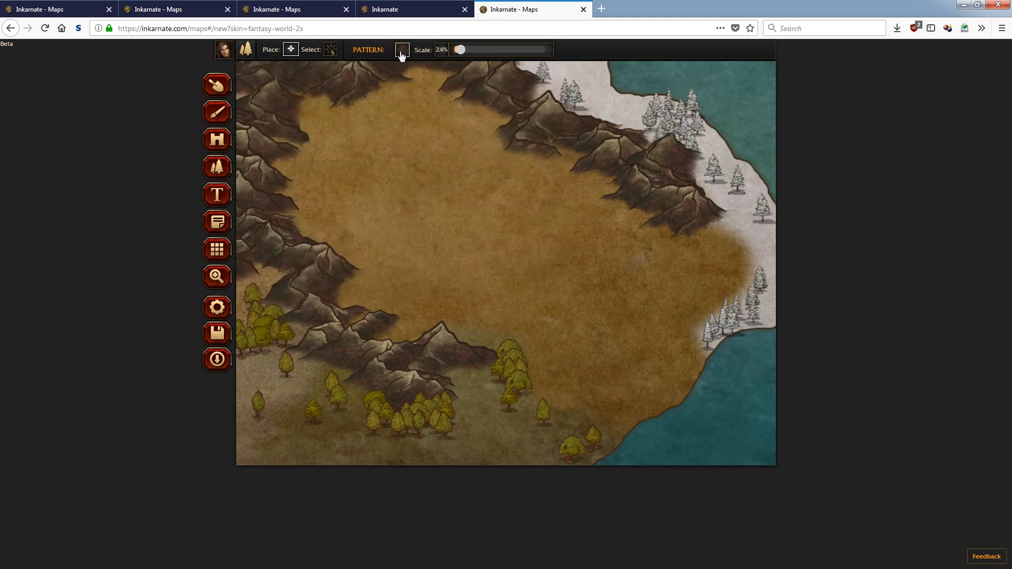
pyautogui.moveTo(702, 240)
pyautogui.mouseDown()
pyautogui.moveTo(732, 249)
pyautogui.moveTo(724, 256)
pyautogui.moveTo(730, 279)
pyautogui.moveTo(709, 282)
pyautogui.moveTo(667, 321)
pyautogui.mouseUp()
pyautogui.moveTo(720, 277)
pyautogui.mouseDown()
pyautogui.moveTo(702, 290)
pyautogui.moveTo(677, 270)
pyautogui.moveTo(655, 272)
pyautogui.mouseUp()
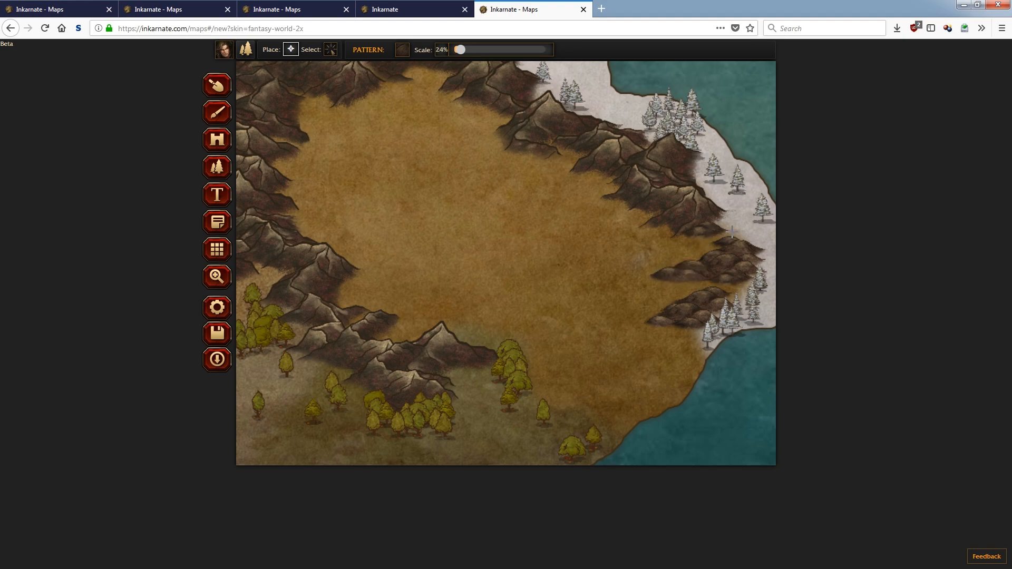
pyautogui.moveTo(728, 238); pyautogui.dragTo(733, 229)
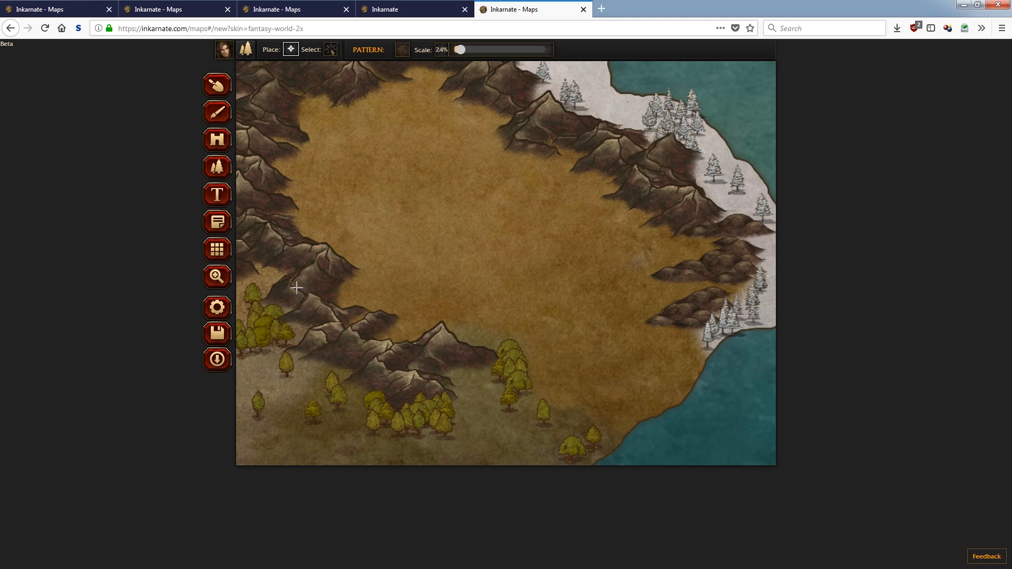
# - Scatter Trees (Dead) at 49% scale across the desert basin, with a cluster beside its southwestern mountains
pyautogui.click(222, 271)
pyautogui.moveTo(385, 53); pyautogui.dragTo(361, 58)
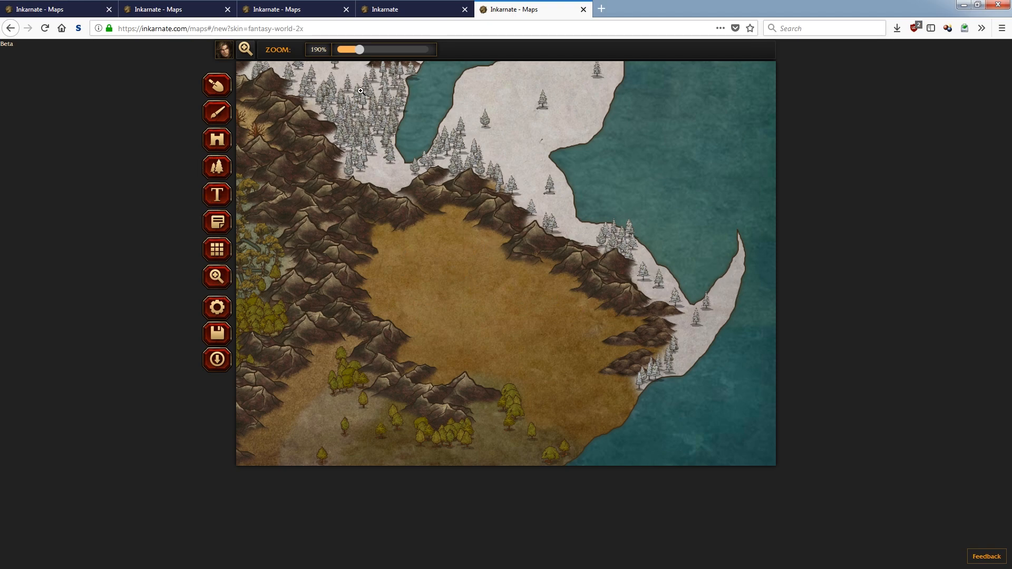
pyautogui.click(217, 167)
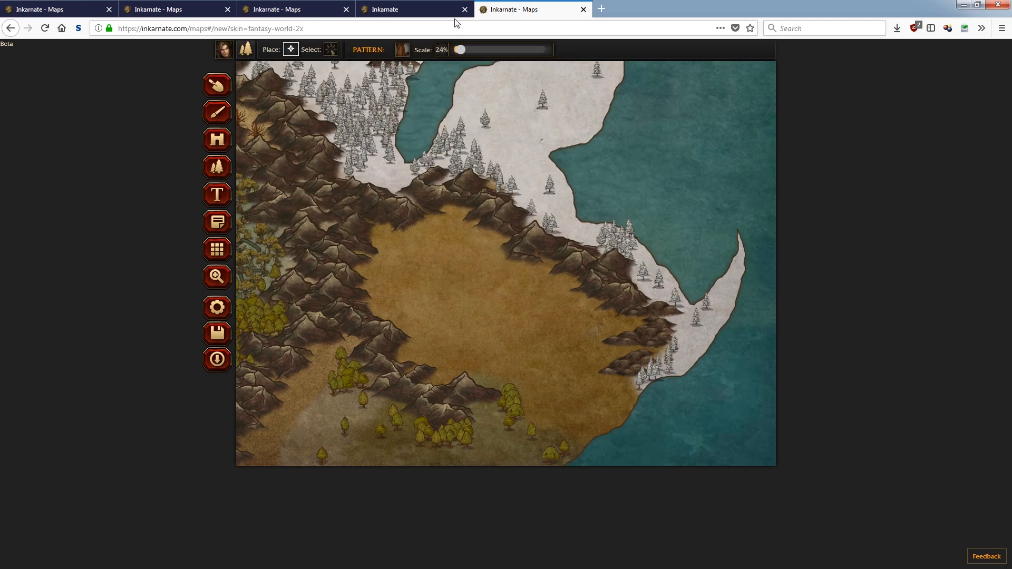
pyautogui.moveTo(469, 52); pyautogui.dragTo(471, 52)
pyautogui.click(560, 317)
pyautogui.click(567, 303)
pyautogui.click(445, 284)
pyautogui.click(461, 237)
pyautogui.click(491, 249)
pyautogui.click(460, 368)
pyautogui.click(441, 345)
pyautogui.click(442, 367)
pyautogui.click(427, 349)
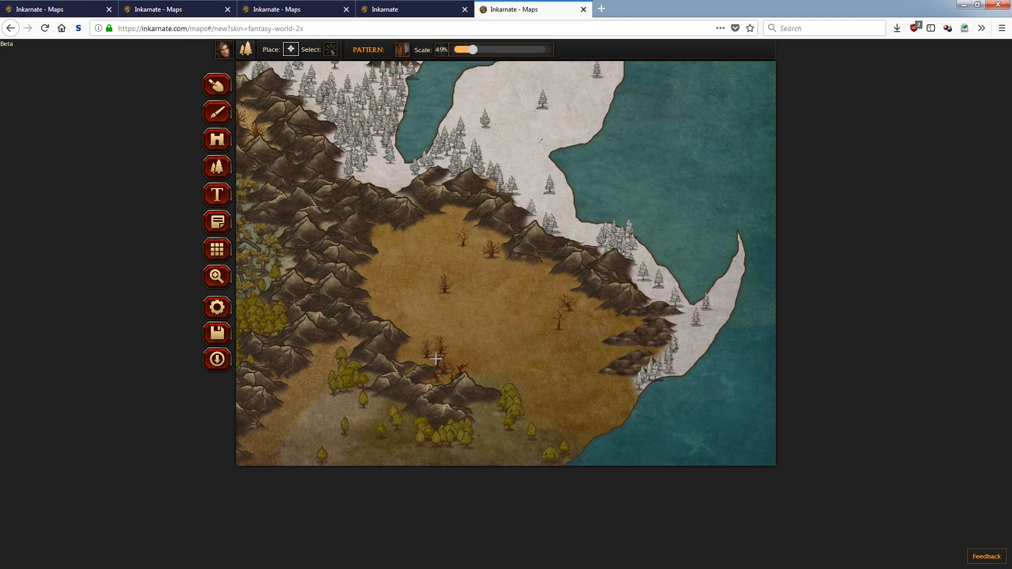
pyautogui.click(592, 408)
pyautogui.click(568, 377)
# - Review the whole map and the western coast around the river mouth
pyautogui.click(217, 278)
pyautogui.moveTo(361, 50); pyautogui.dragTo(319, 51)
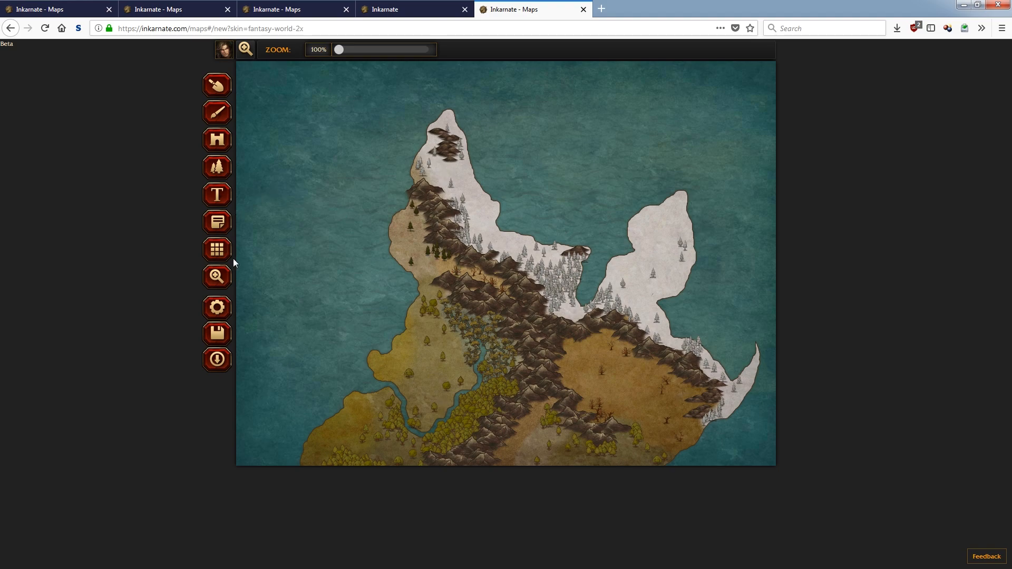
pyautogui.moveTo(339, 50); pyautogui.dragTo(375, 49)
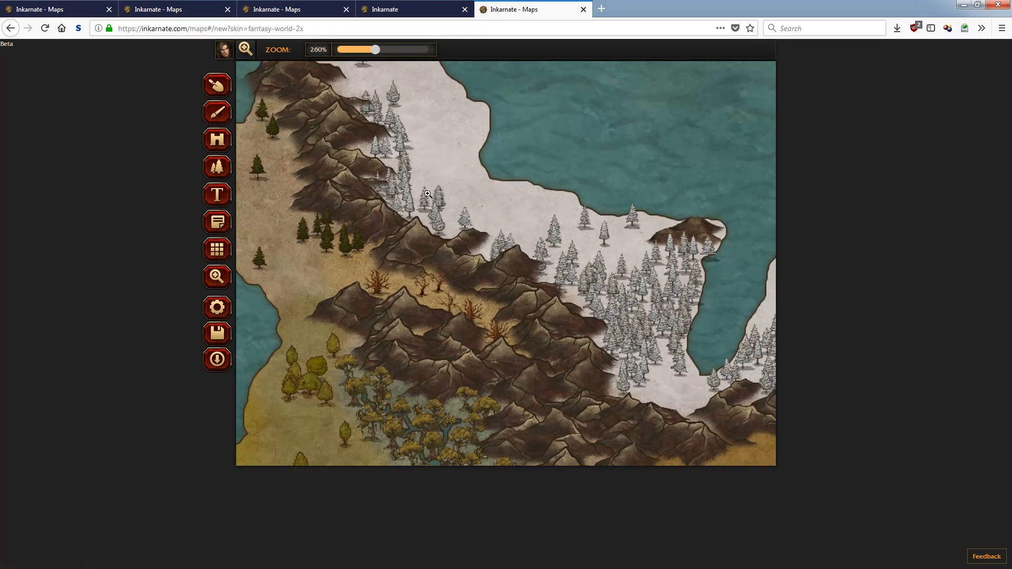
pyautogui.moveTo(443, 311); pyautogui.dragTo(568, 157)
pyautogui.moveTo(472, 331); pyautogui.dragTo(576, 139)
pyautogui.moveTo(441, 299); pyautogui.dragTo(503, 207)
pyautogui.click(207, 150)
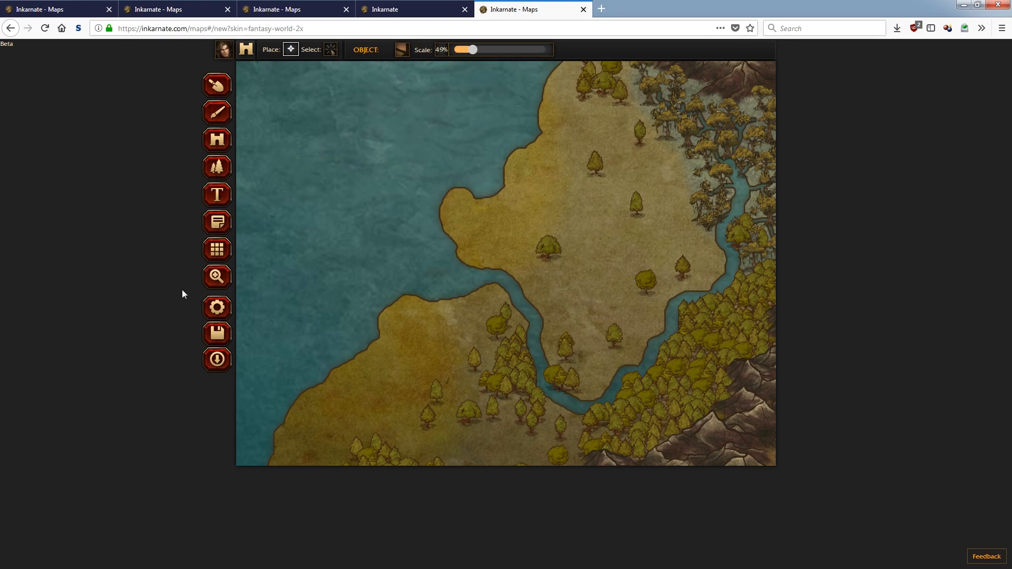
pyautogui.click(224, 279)
pyautogui.moveTo(390, 49); pyautogui.dragTo(339, 50)
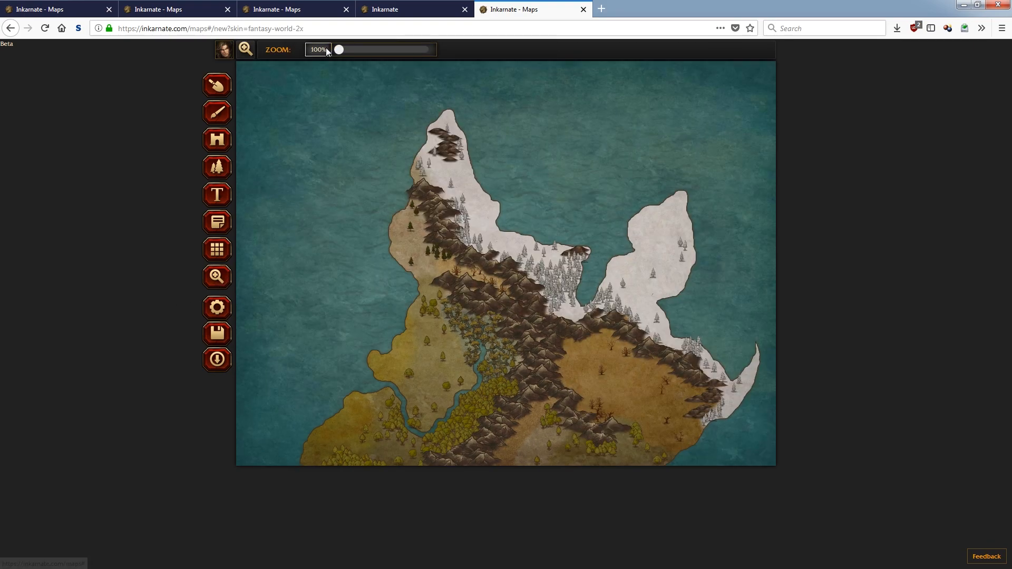
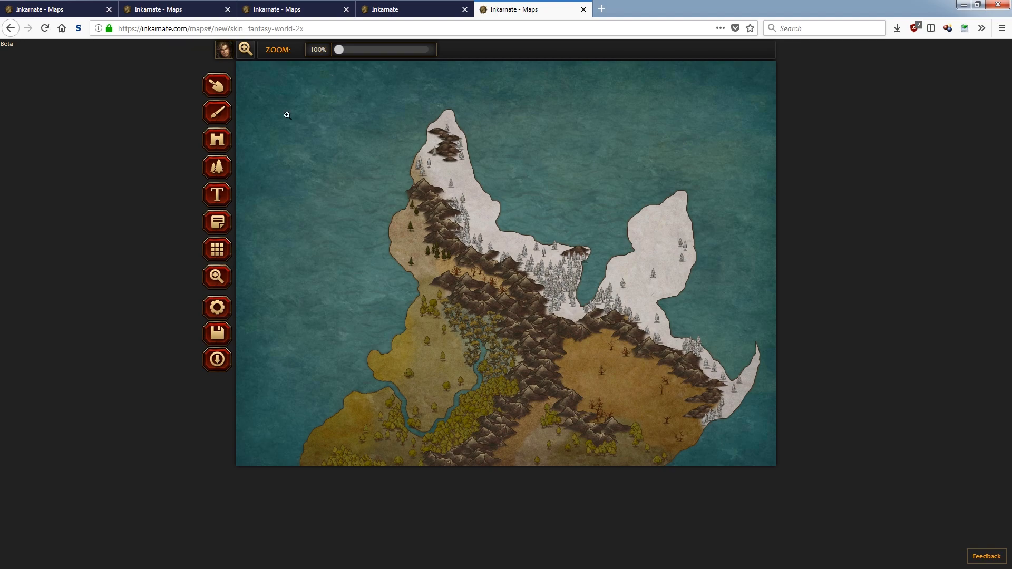
# - Place the Capital-01 object at 34% scale on the western headland, just north of the river mouth
pyautogui.moveTo(338, 49); pyautogui.dragTo(369, 50)
pyautogui.moveTo(443, 271); pyautogui.dragTo(319, 137)
pyautogui.click(216, 140)
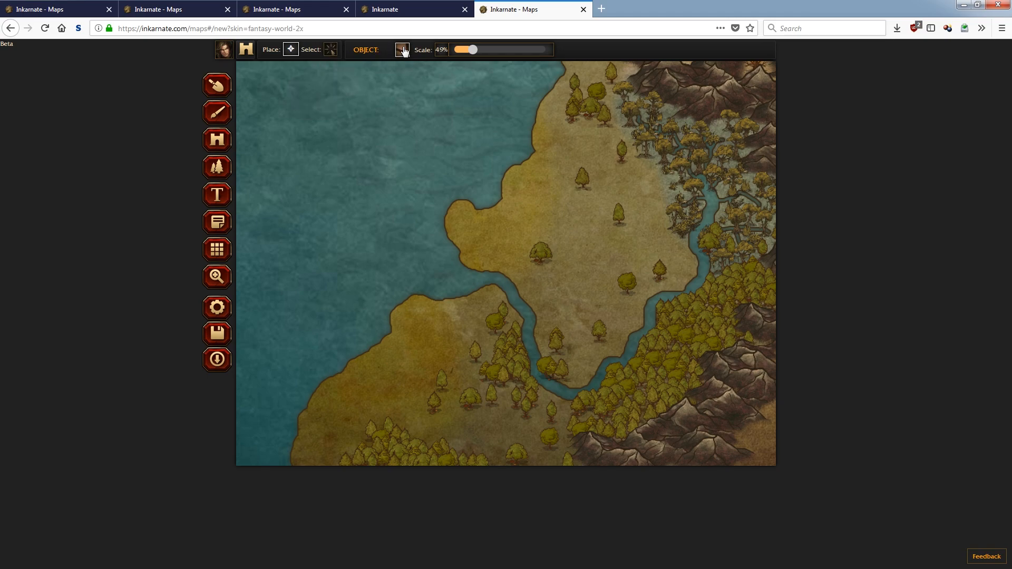
pyautogui.click(403, 50)
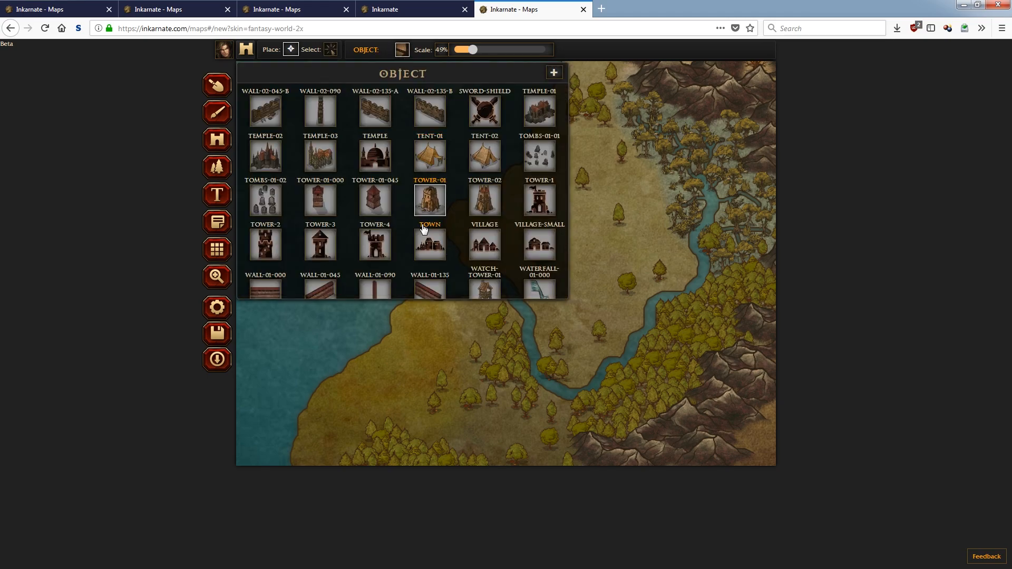
pyautogui.scroll(15, 423, 228)
pyautogui.scroll(10, 413, 218)
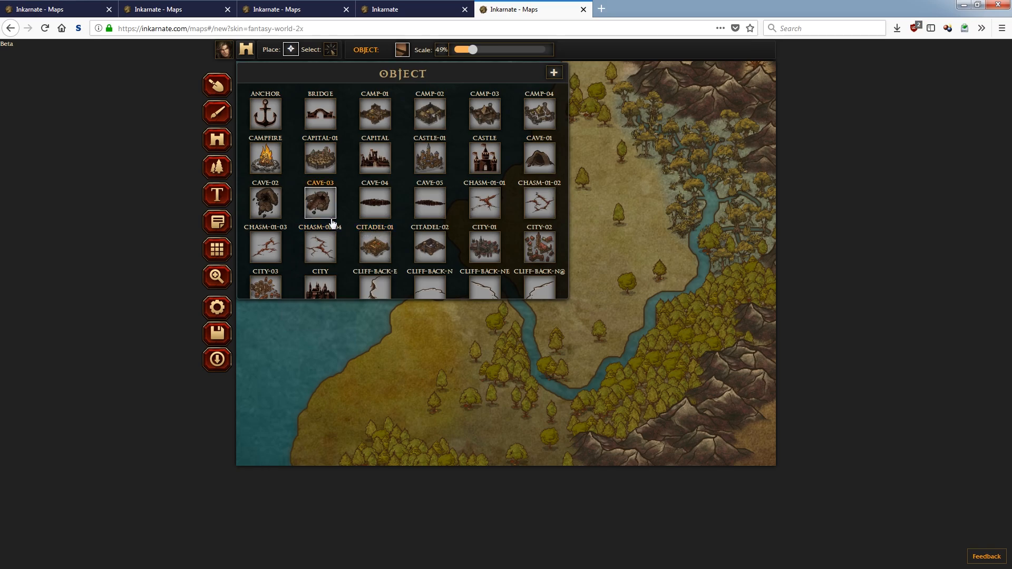
pyautogui.click(323, 160)
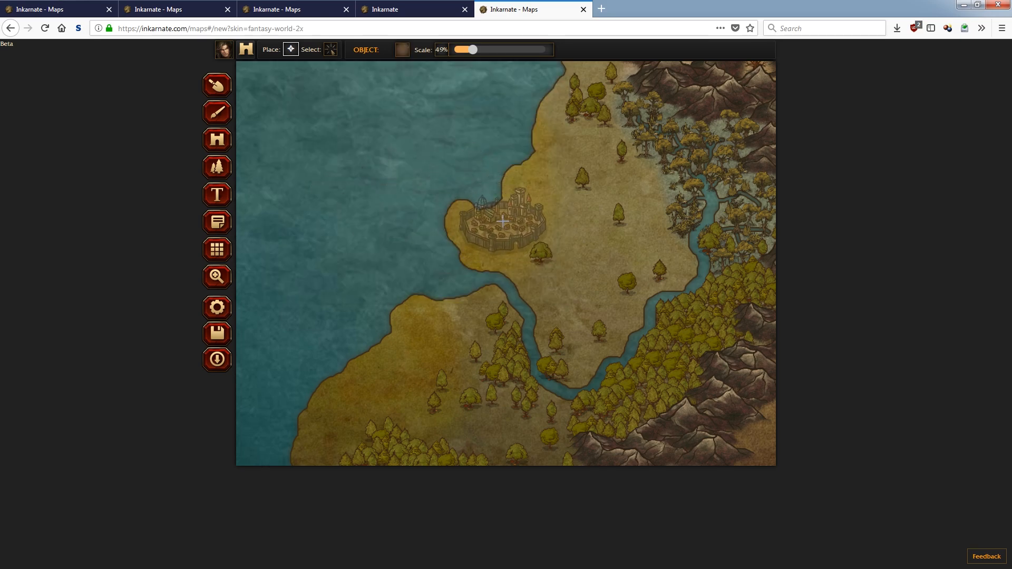
pyautogui.moveTo(471, 53); pyautogui.dragTo(465, 52)
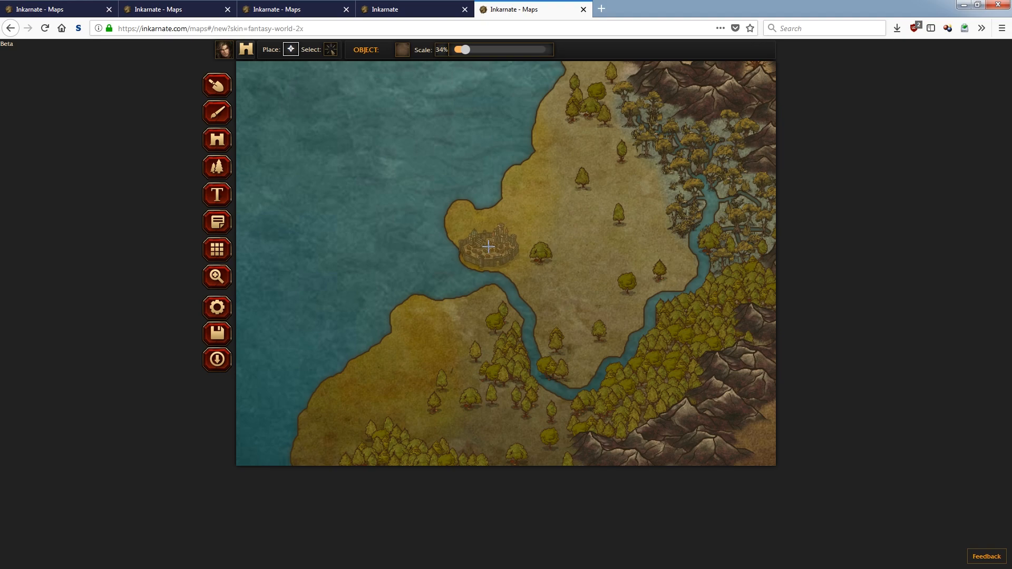
pyautogui.click(488, 247)
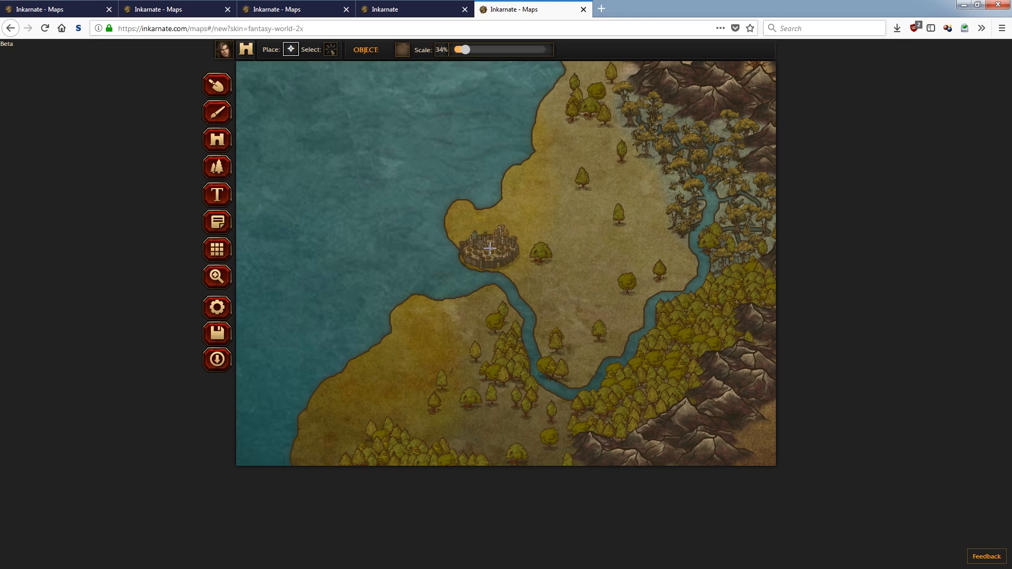
# - Add a cluster of Town 1 houses at 18% scale outside the capital's eastern wall and along the riverbank
pyautogui.click(218, 168)
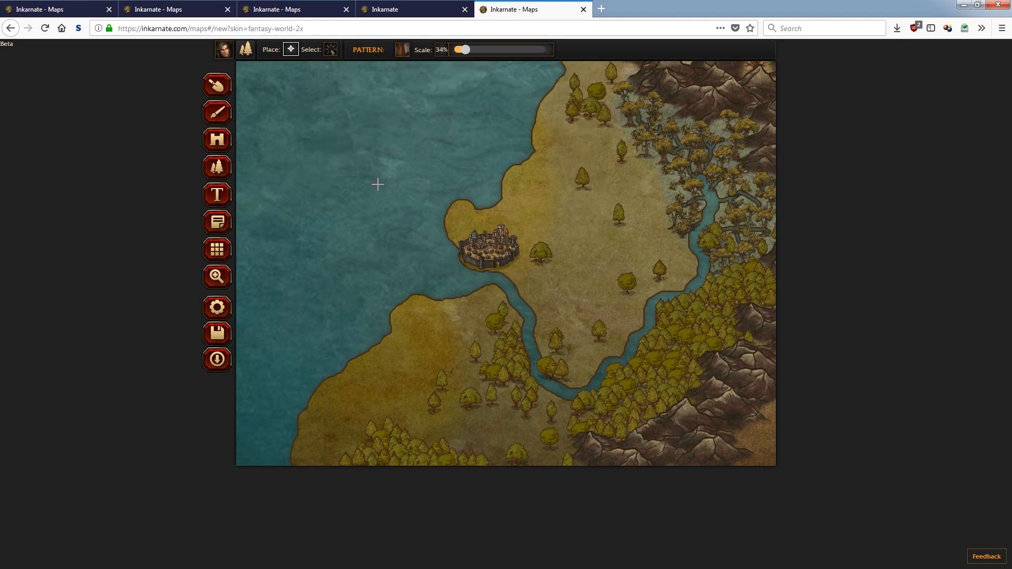
pyautogui.click(229, 276)
pyautogui.moveTo(371, 50); pyautogui.dragTo(396, 55)
pyautogui.click(217, 167)
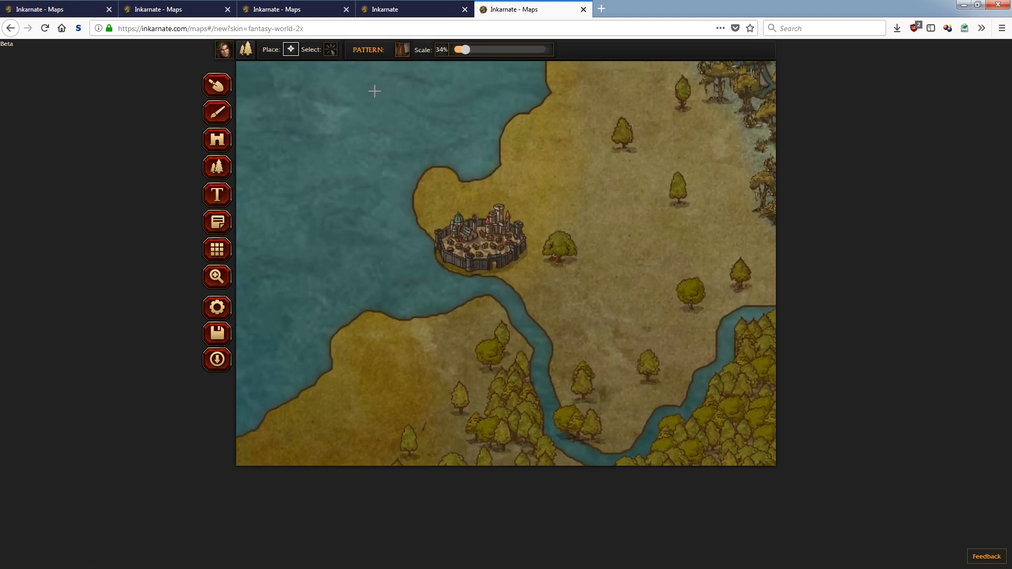
pyautogui.click(403, 50)
pyautogui.scroll(-1, 454, 174)
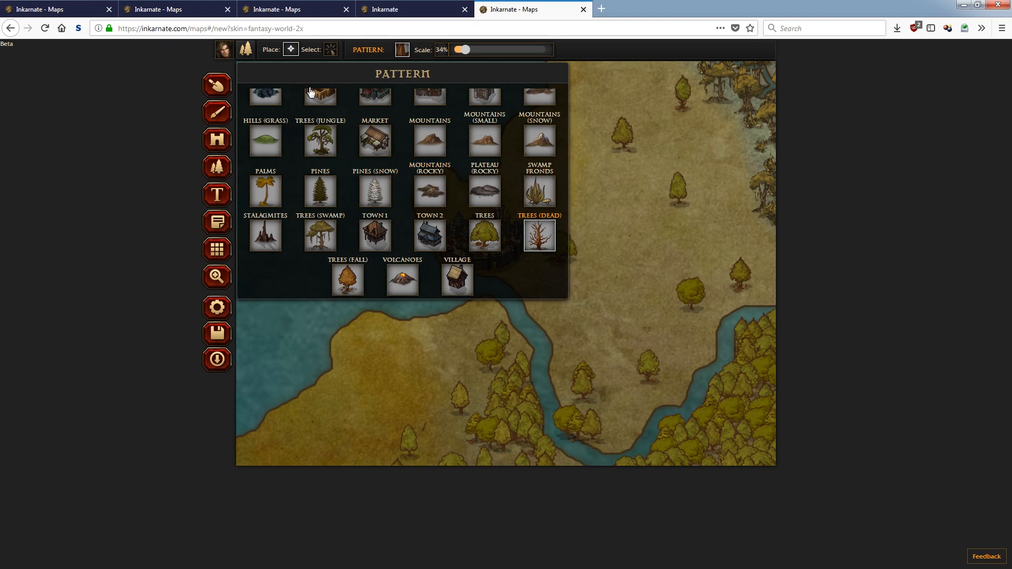
pyautogui.scroll(1, 421, 230)
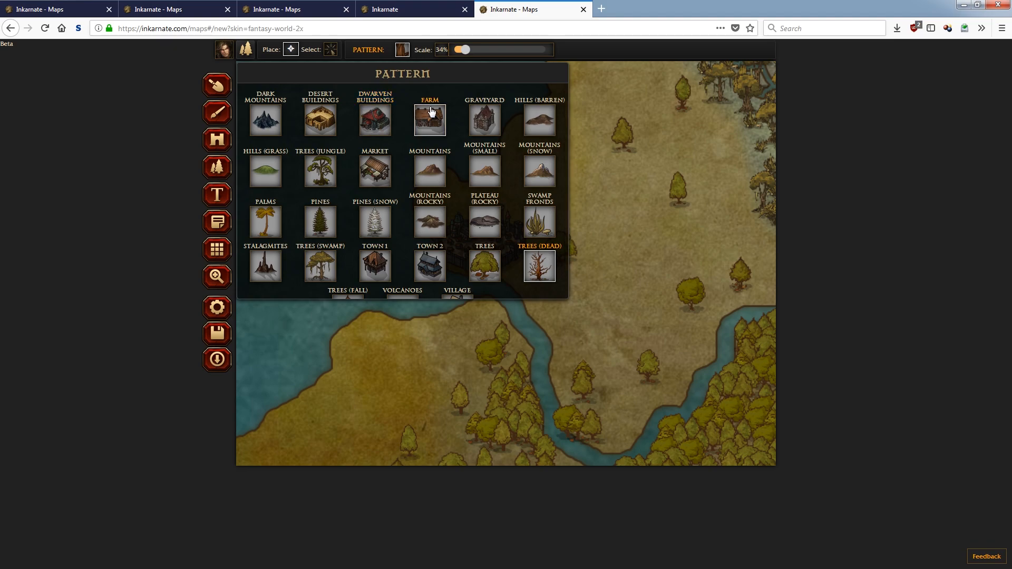
pyautogui.scroll(-1, 452, 199)
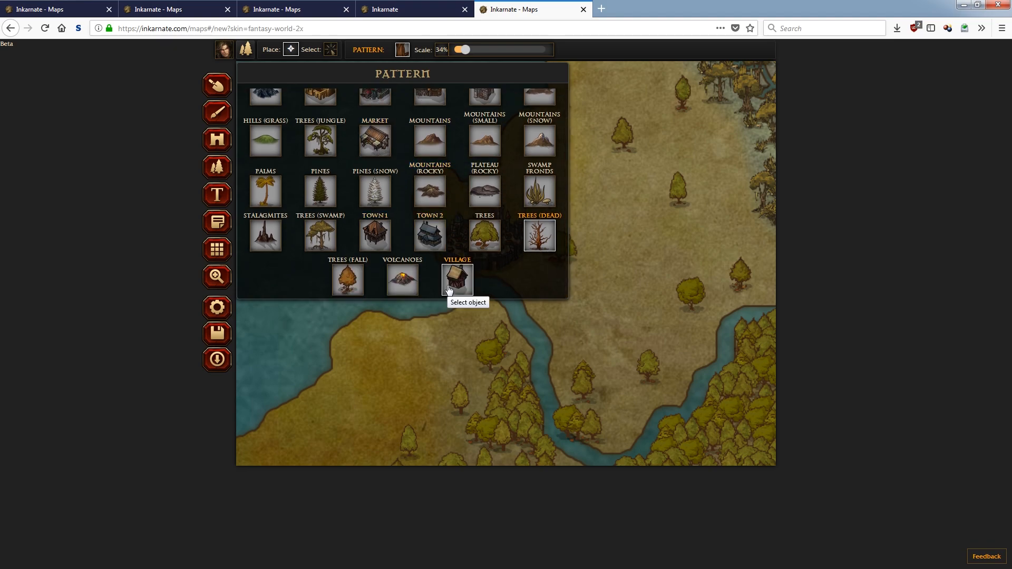
pyautogui.click(376, 236)
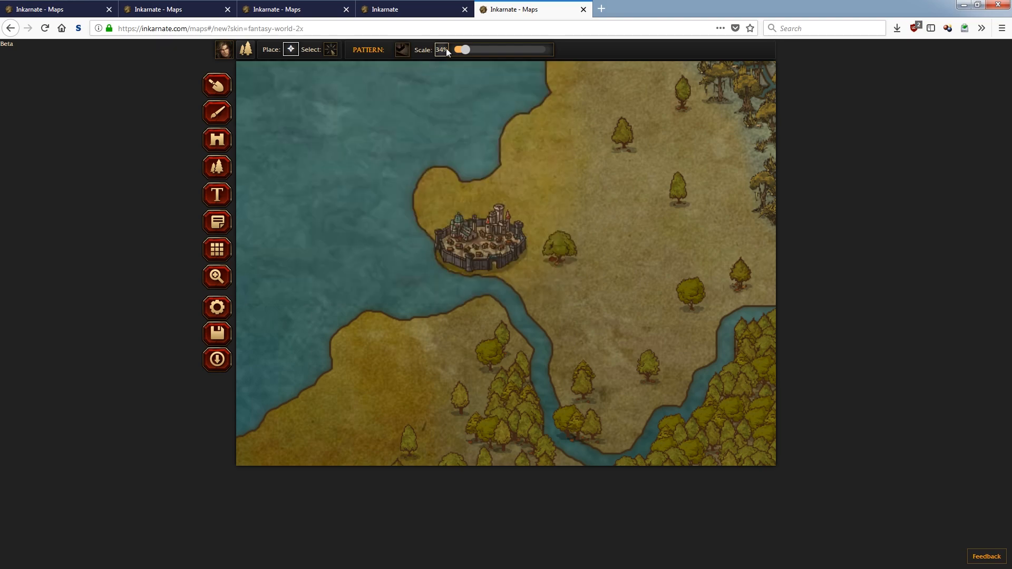
pyautogui.moveTo(465, 50); pyautogui.dragTo(456, 51)
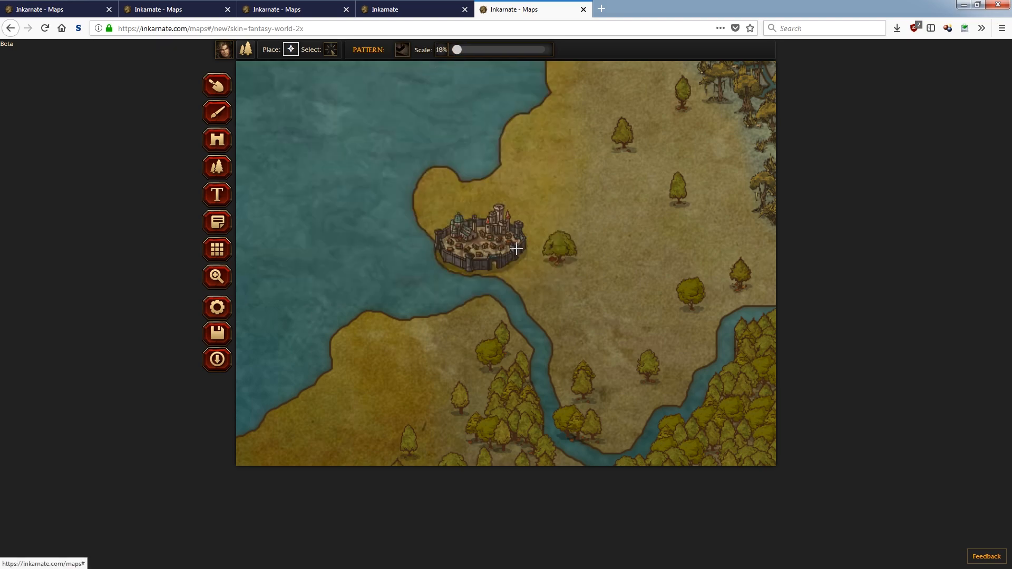
pyautogui.click(525, 264)
pyautogui.moveTo(511, 269)
pyautogui.mouseDown()
pyautogui.moveTo(536, 283)
pyautogui.moveTo(528, 297)
pyautogui.moveTo(547, 269)
pyautogui.moveTo(565, 284)
pyautogui.moveTo(543, 294)
pyautogui.moveTo(544, 321)
pyautogui.moveTo(558, 308)
pyautogui.moveTo(561, 325)
pyautogui.moveTo(560, 293)
pyautogui.mouseUp()
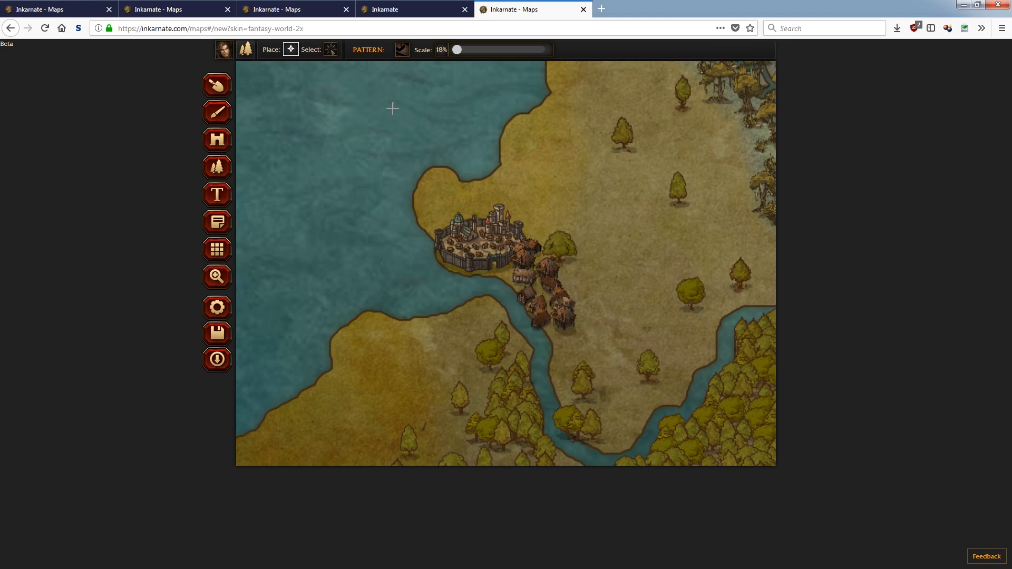
# - Adjust the stray house at the riverbank, and add more Town 1 houses along the capital's northern side
pyautogui.click(330, 49)
pyautogui.click(533, 326)
pyautogui.click(560, 287)
pyautogui.click(613, 287)
pyautogui.click(290, 49)
pyautogui.moveTo(431, 214)
pyautogui.mouseDown()
pyautogui.moveTo(446, 230)
pyautogui.moveTo(452, 214)
pyautogui.moveTo(488, 210)
pyautogui.moveTo(528, 241)
pyautogui.moveTo(536, 195)
pyautogui.mouseUp()
# - Review the whole map, and examine the coast from the capital north to the mountains
pyautogui.click(216, 276)
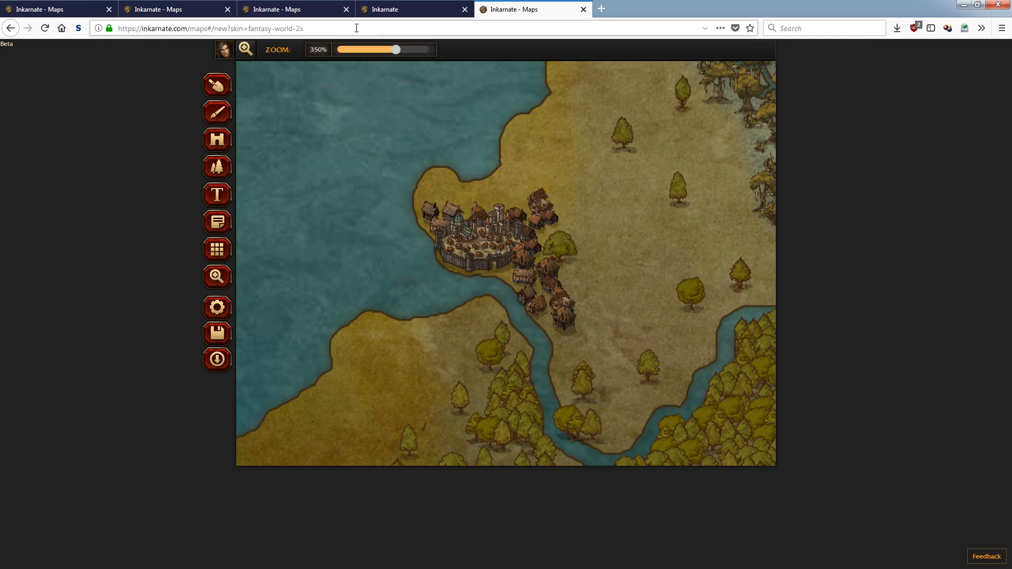
pyautogui.moveTo(398, 49); pyautogui.dragTo(341, 59)
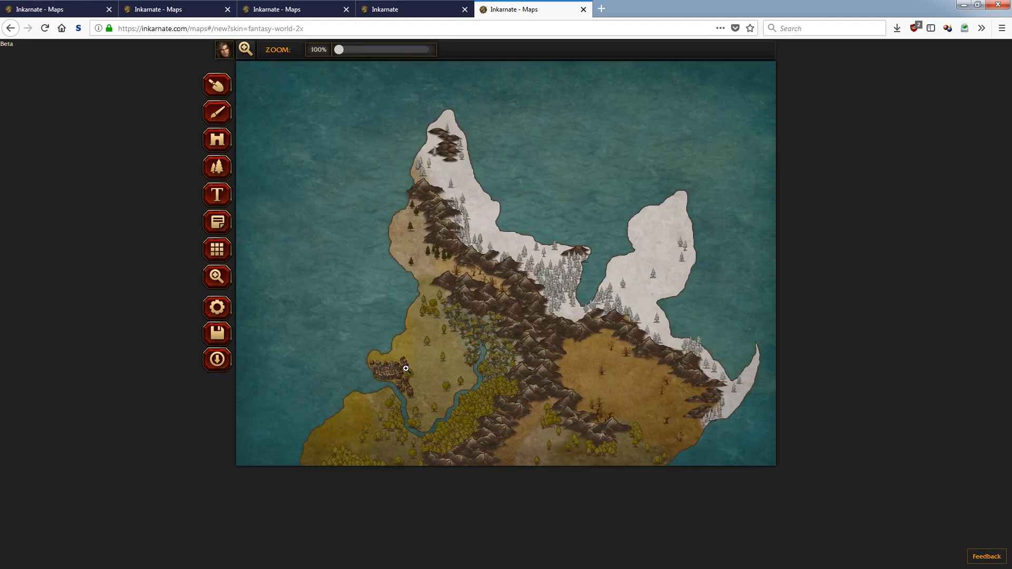
pyautogui.moveTo(341, 51); pyautogui.dragTo(389, 50)
pyautogui.moveTo(377, 381); pyautogui.dragTo(621, 200)
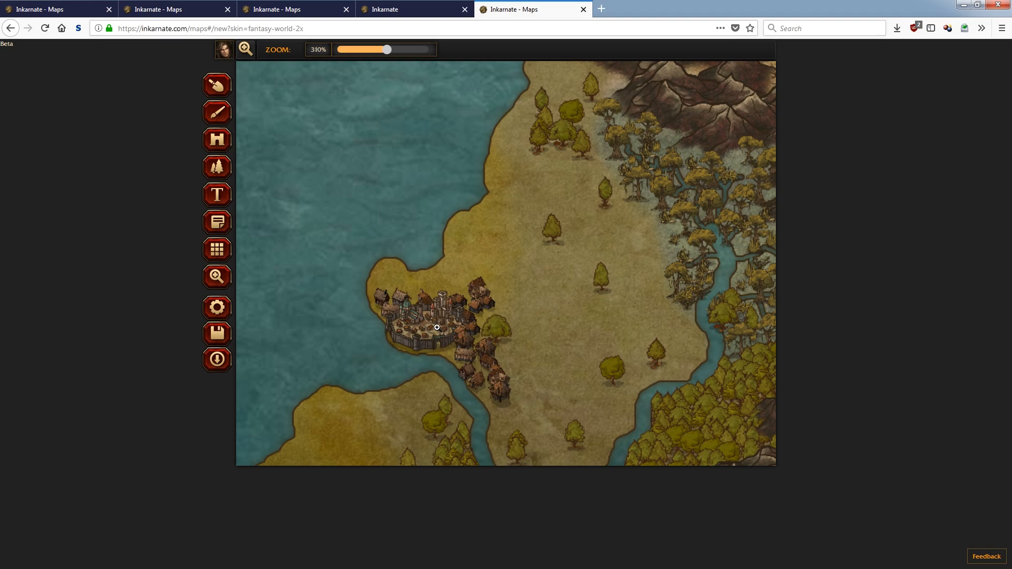
pyautogui.moveTo(546, 323); pyautogui.dragTo(506, 315)
pyautogui.moveTo(492, 189); pyautogui.dragTo(481, 286)
pyautogui.moveTo(483, 210); pyautogui.dragTo(503, 264)
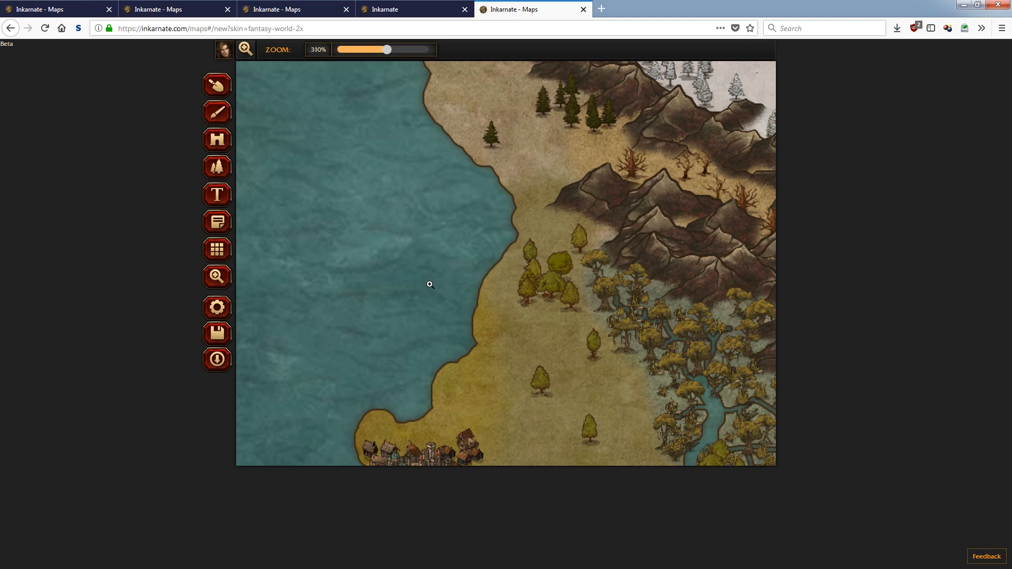
pyautogui.click(429, 285)
# - Place the Fortress-01 object at 31% scale in the narrow pass between the western coast and the mountains
pyautogui.click(231, 149)
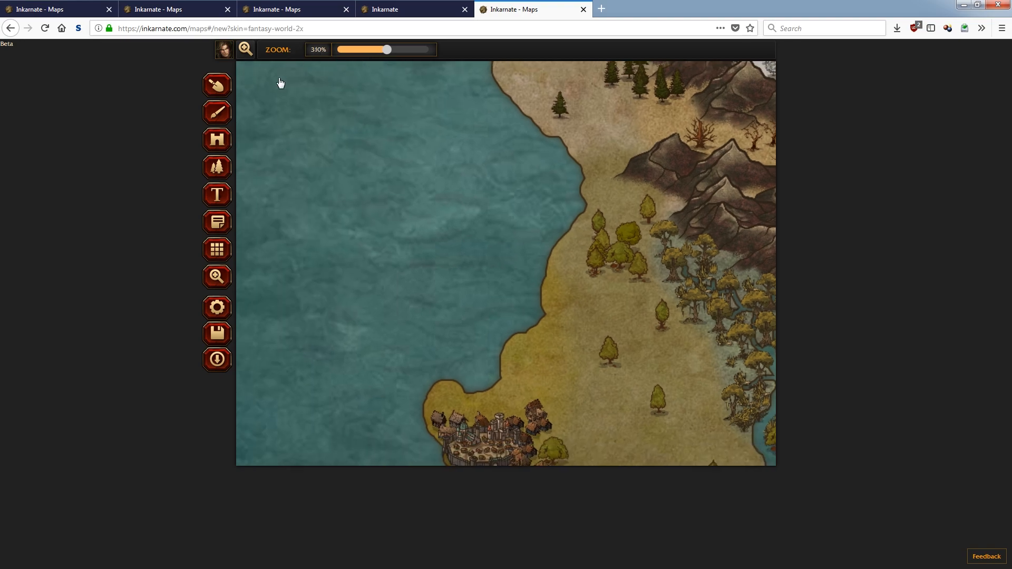
pyautogui.click(398, 54)
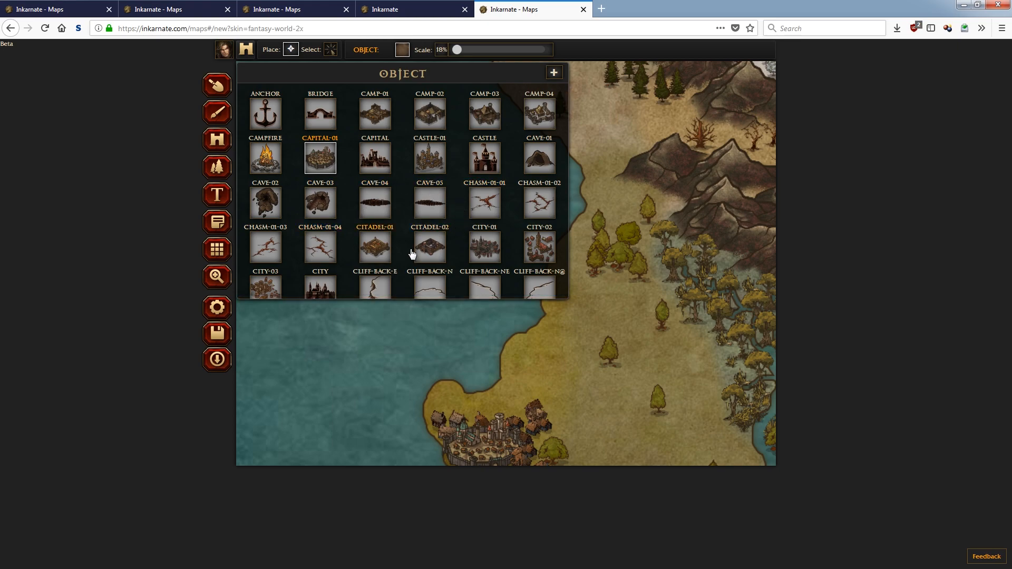
pyautogui.scroll(-10, 377, 232)
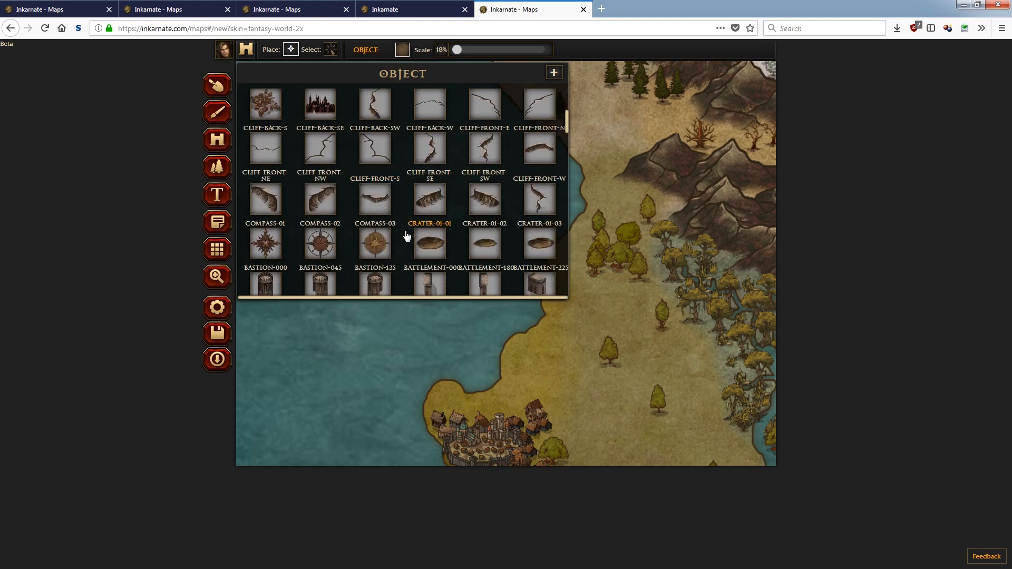
pyautogui.scroll(-5, 428, 235)
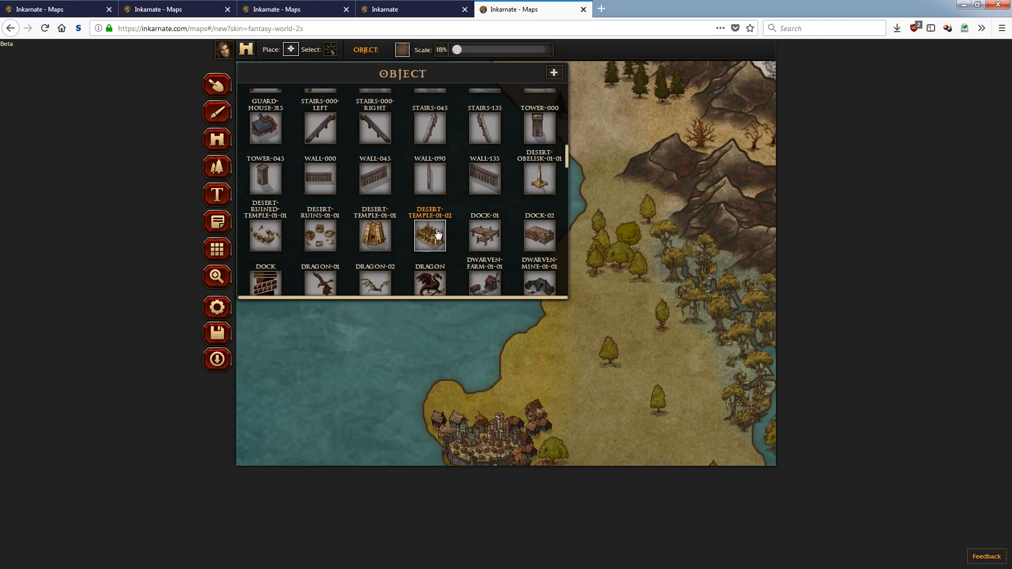
pyautogui.scroll(-3, 485, 210)
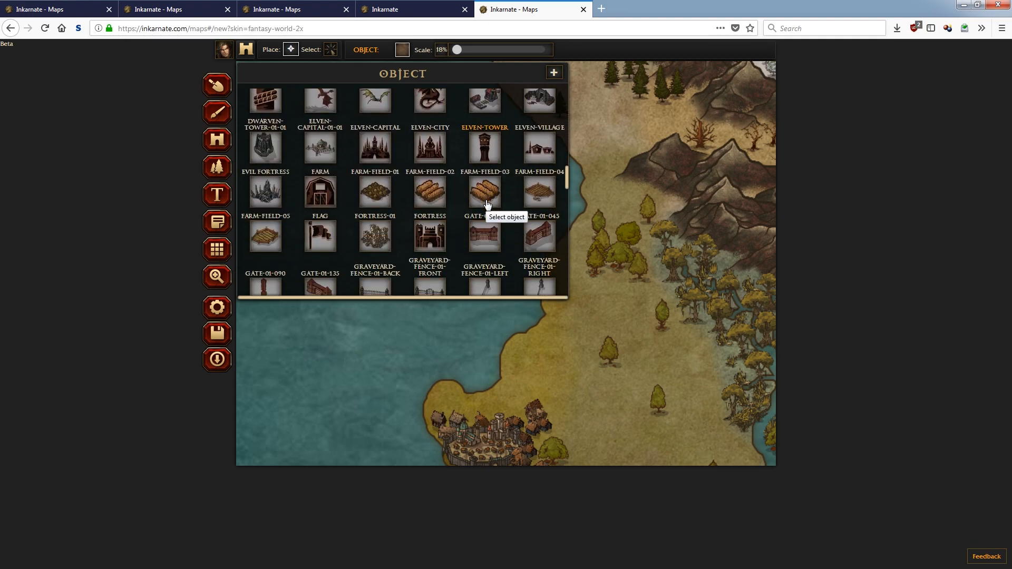
pyautogui.click(385, 187)
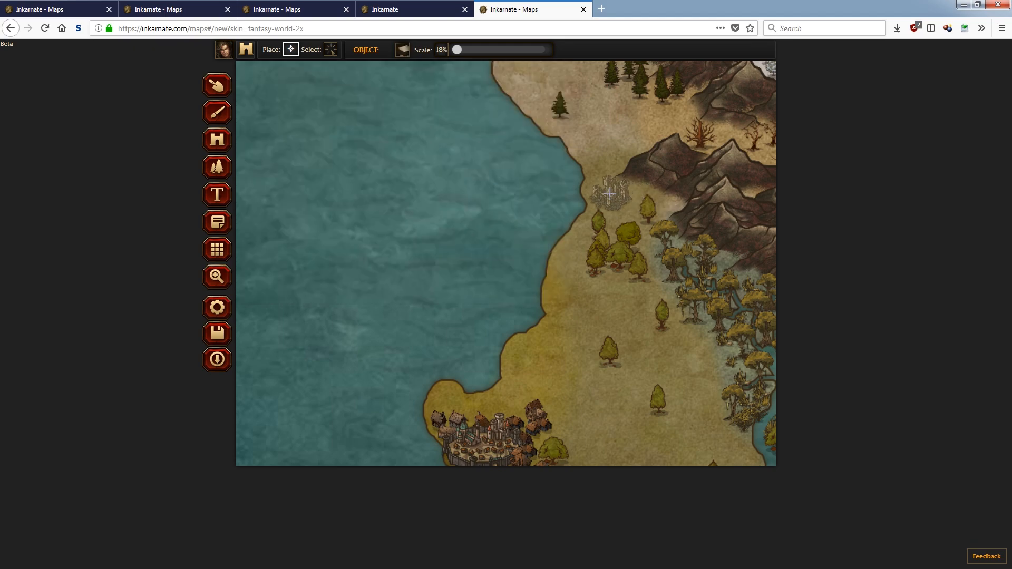
pyautogui.moveTo(457, 50); pyautogui.dragTo(463, 50)
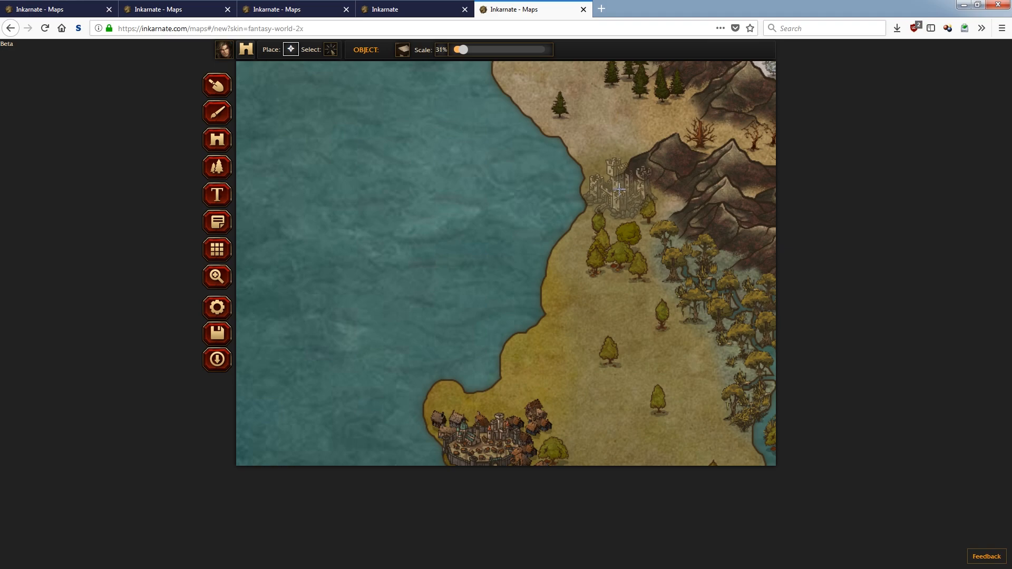
pyautogui.click(620, 191)
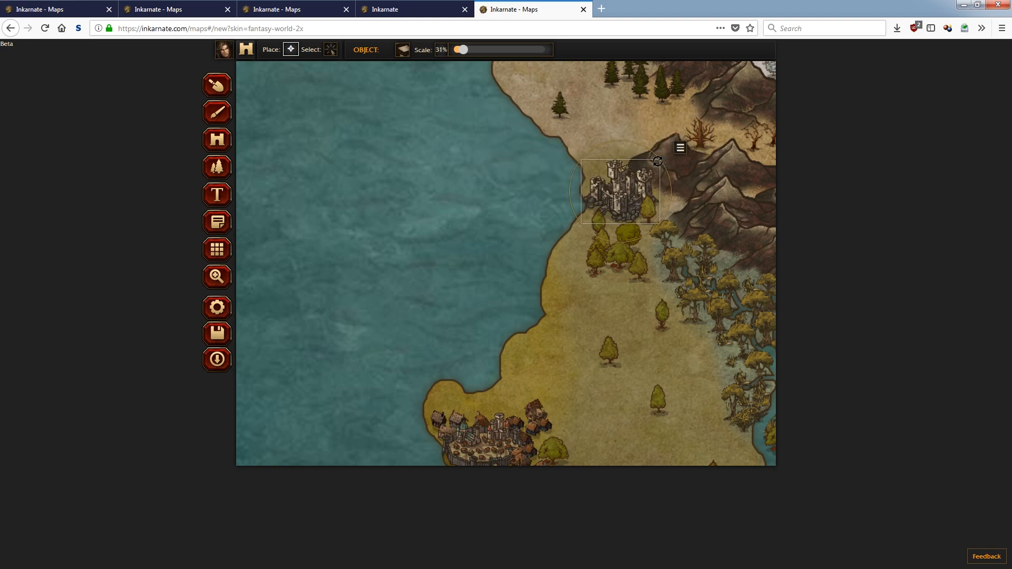
# - Place the City-01 object at 31% scale on the southwestern coast, above the forest south of the river mouth
pyautogui.click(216, 275)
pyautogui.moveTo(389, 50); pyautogui.dragTo(361, 56)
pyautogui.moveTo(592, 327); pyautogui.dragTo(657, 242)
pyautogui.click(217, 142)
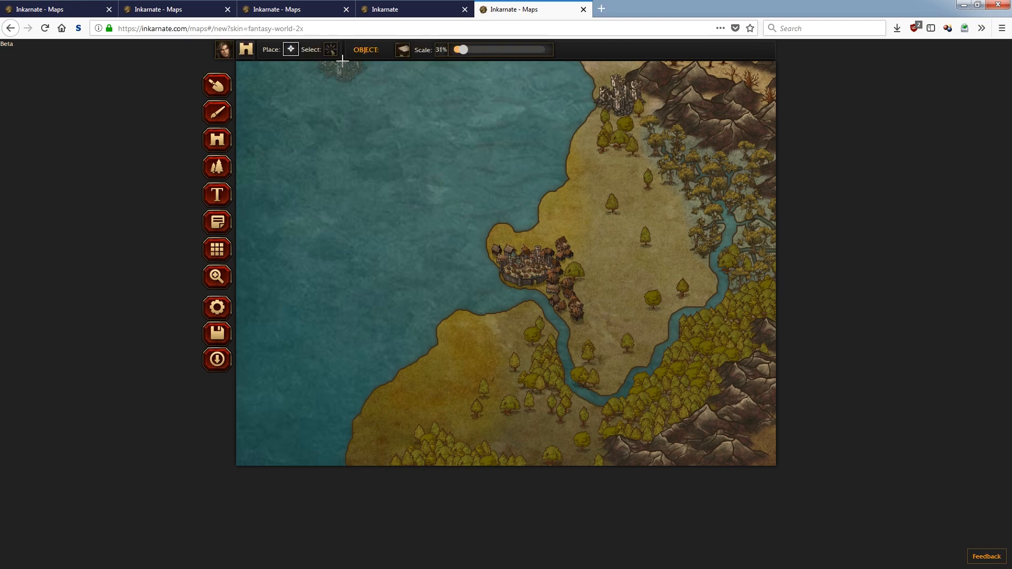
pyautogui.click(401, 54)
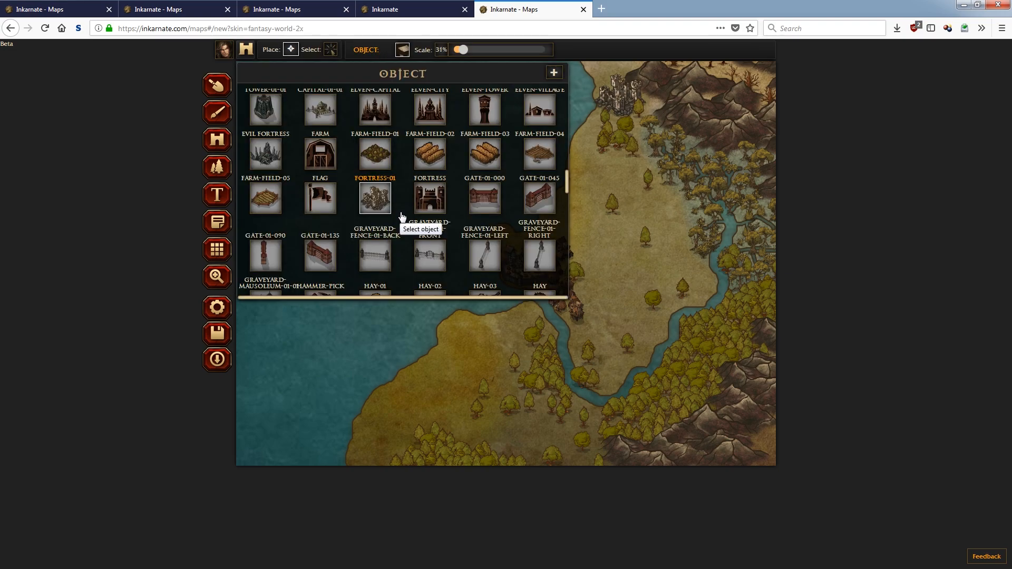
pyautogui.scroll(-5, 409, 217)
pyautogui.scroll(10, 410, 216)
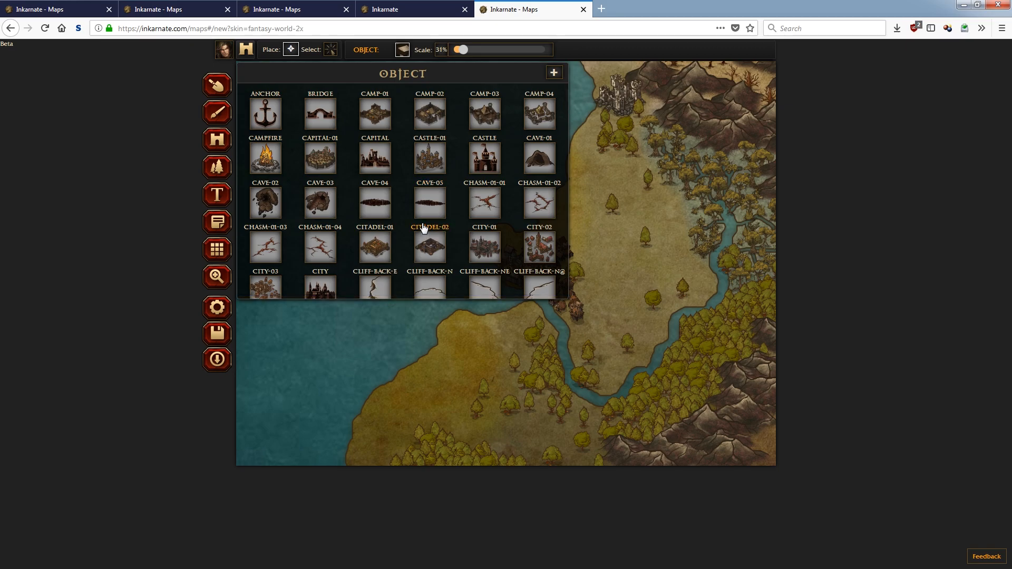
pyautogui.click(475, 248)
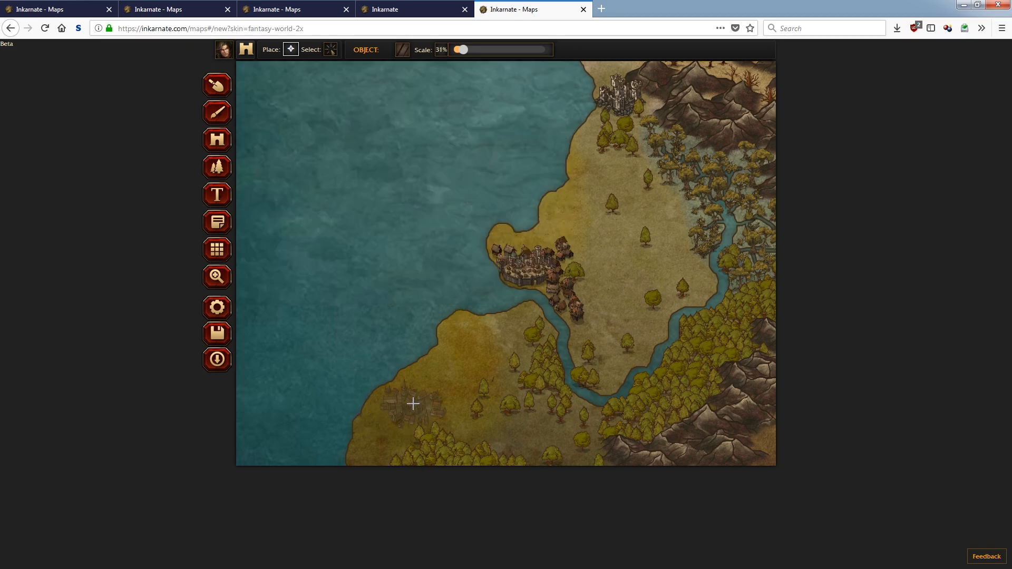
pyautogui.click(399, 410)
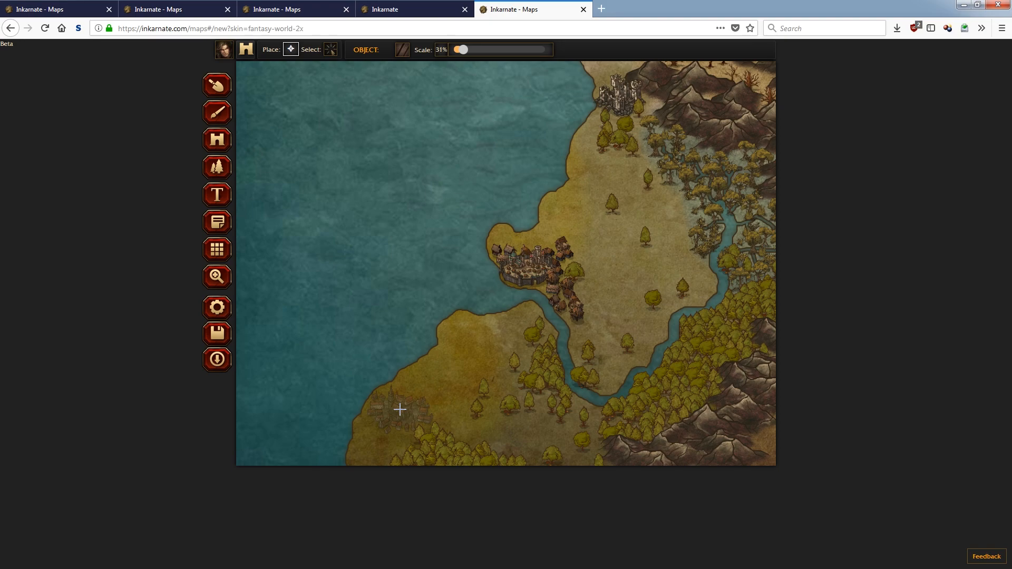
pyautogui.click(414, 410)
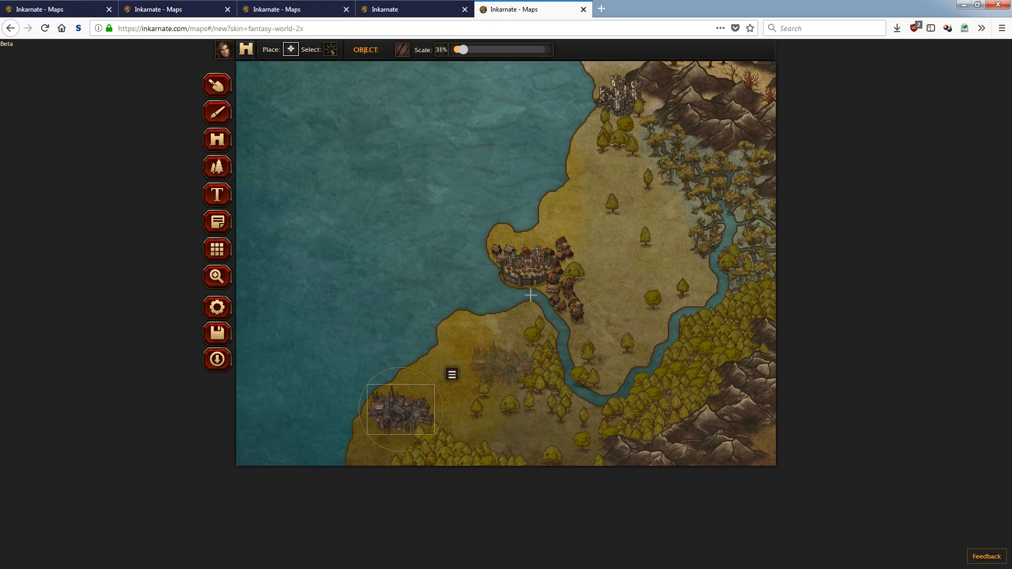
# - Place Village pattern houses at 28% scale on the plain's eastern riverbank, between the swamp and the forest
pyautogui.click(217, 168)
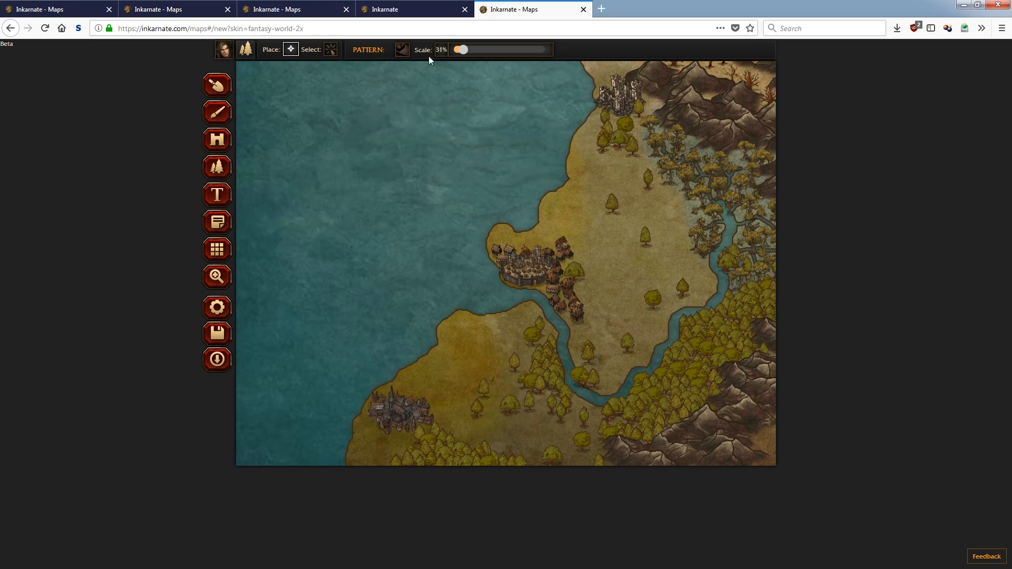
pyautogui.click(408, 52)
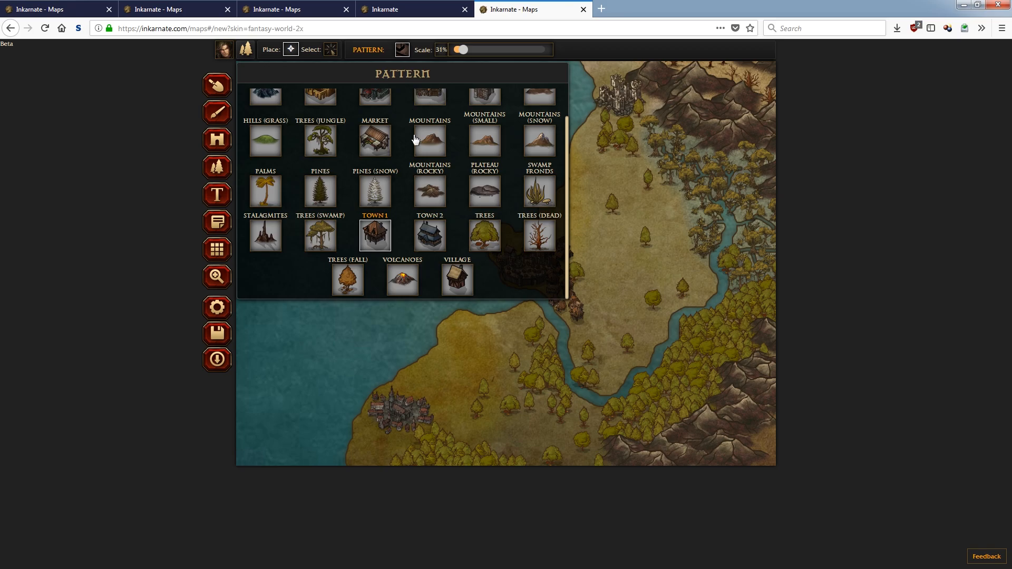
pyautogui.click(454, 280)
pyautogui.click(461, 53)
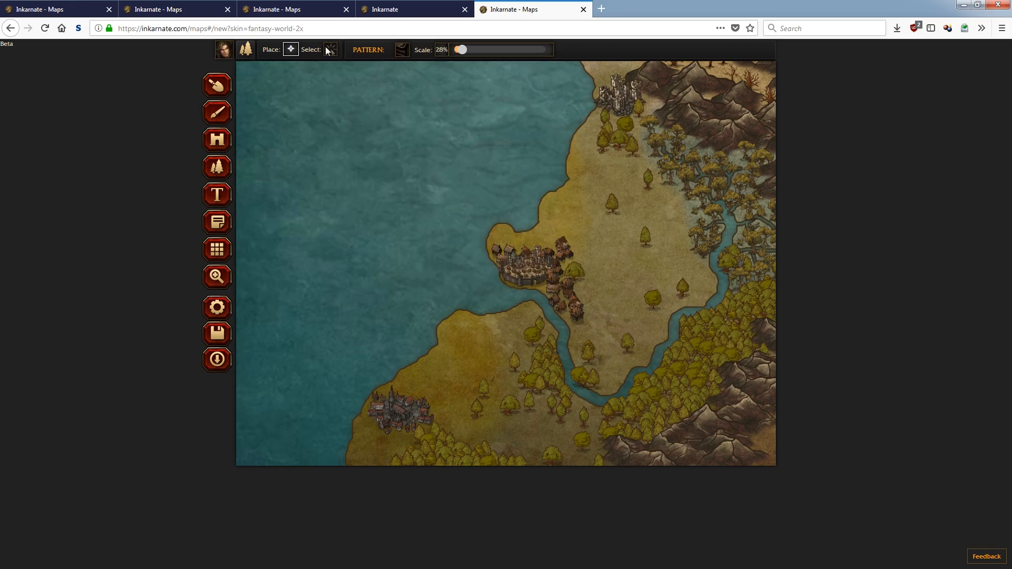
pyautogui.click(403, 50)
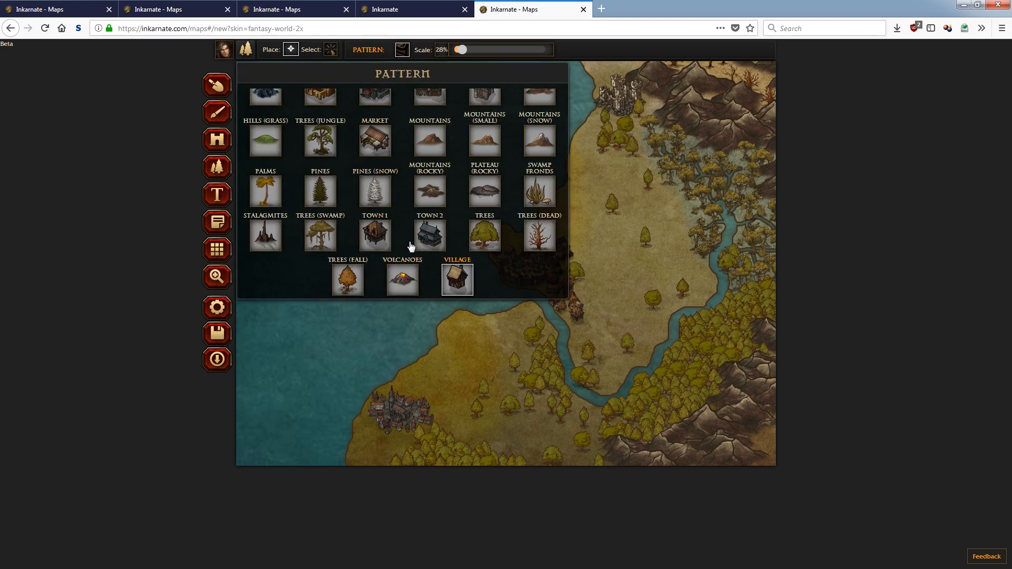
pyautogui.click(705, 284)
pyautogui.click(703, 290)
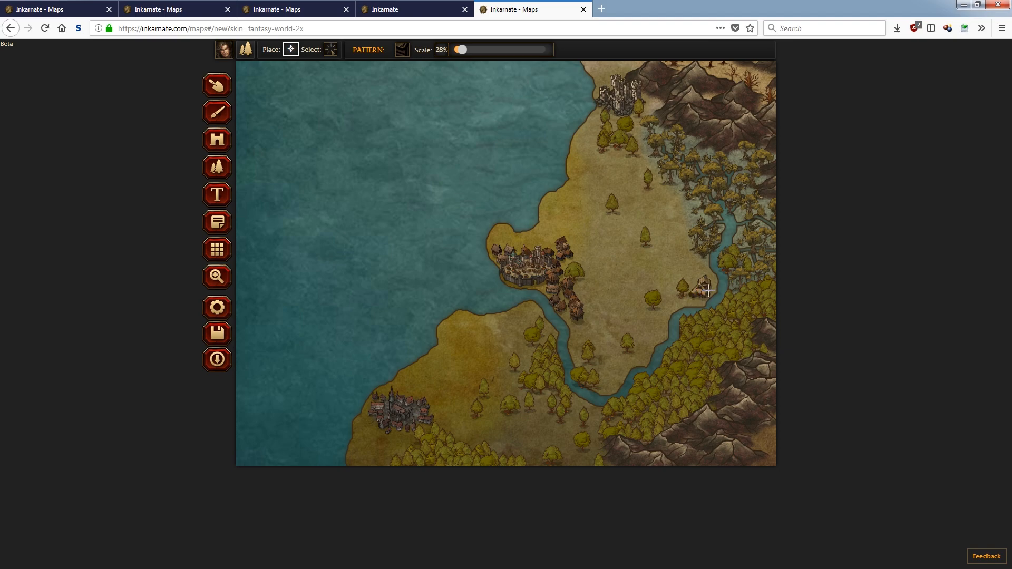
# - Add Village houses at the river's southern bend, among the trees south of it, and on the coast north of the capital
pyautogui.click(609, 381)
pyautogui.click(568, 430)
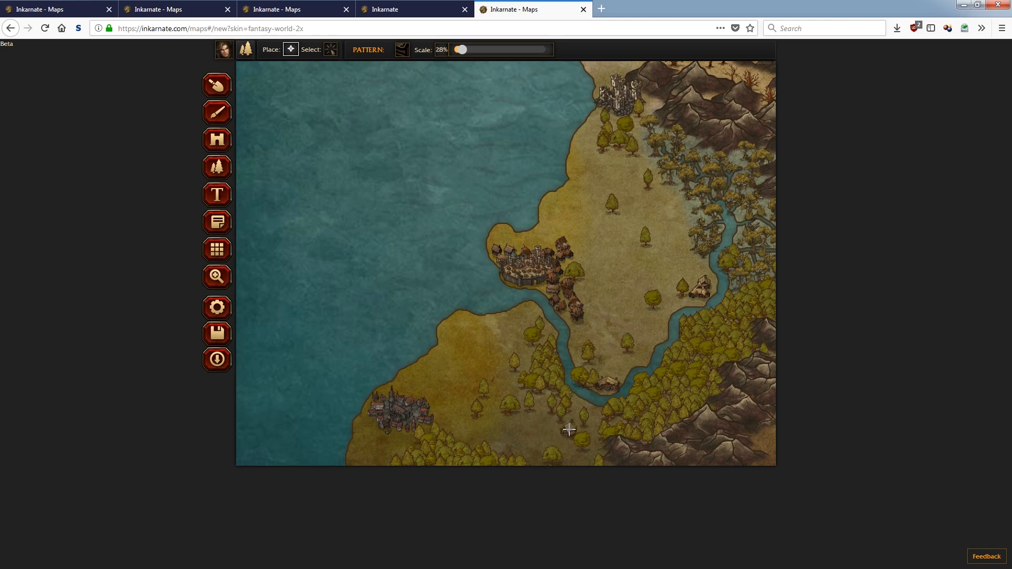
pyautogui.click(575, 169)
# - Place the Dock-02 object at 18% scale on the capital's southern waterfront at the river mouth
pyautogui.click(216, 276)
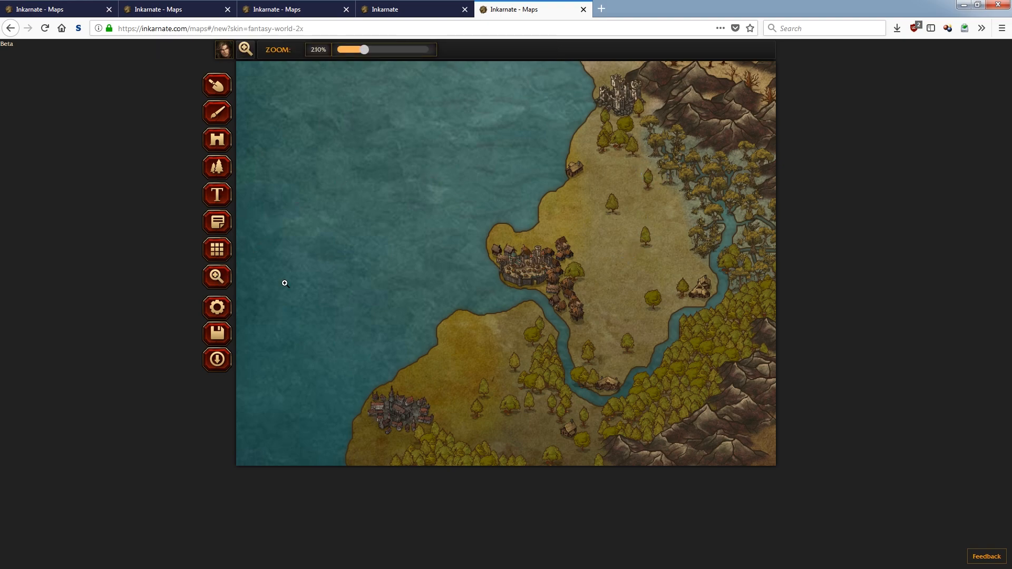
pyautogui.hscroll(5, 515, 208)
pyautogui.moveTo(507, 188); pyautogui.dragTo(581, 177)
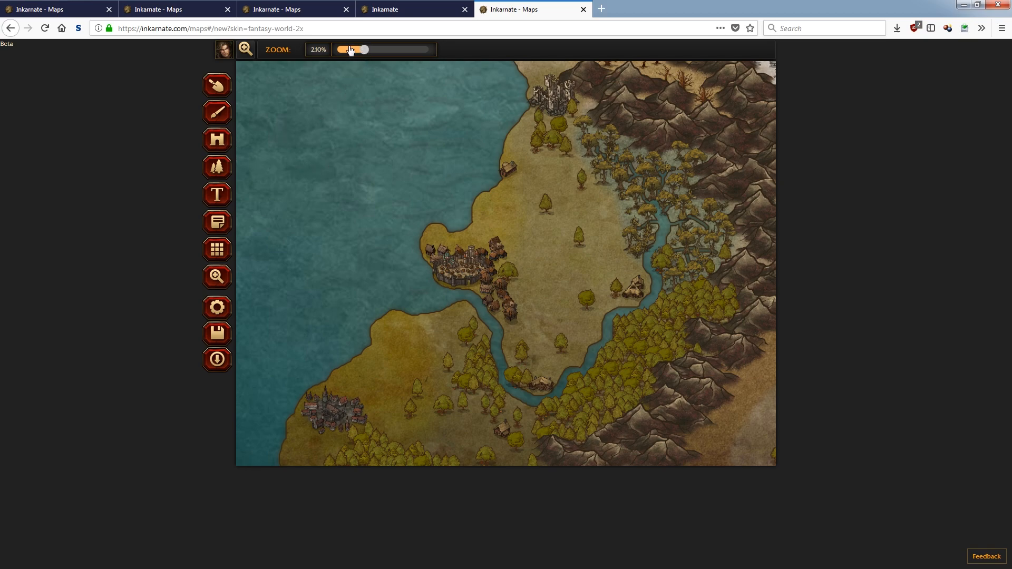
pyautogui.click(217, 141)
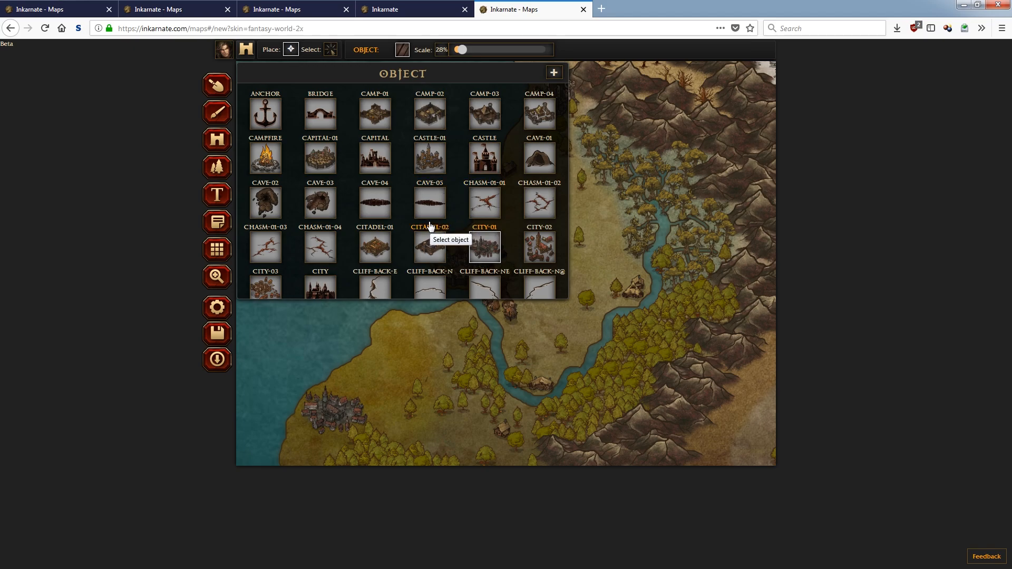
pyautogui.scroll(-1, 433, 224)
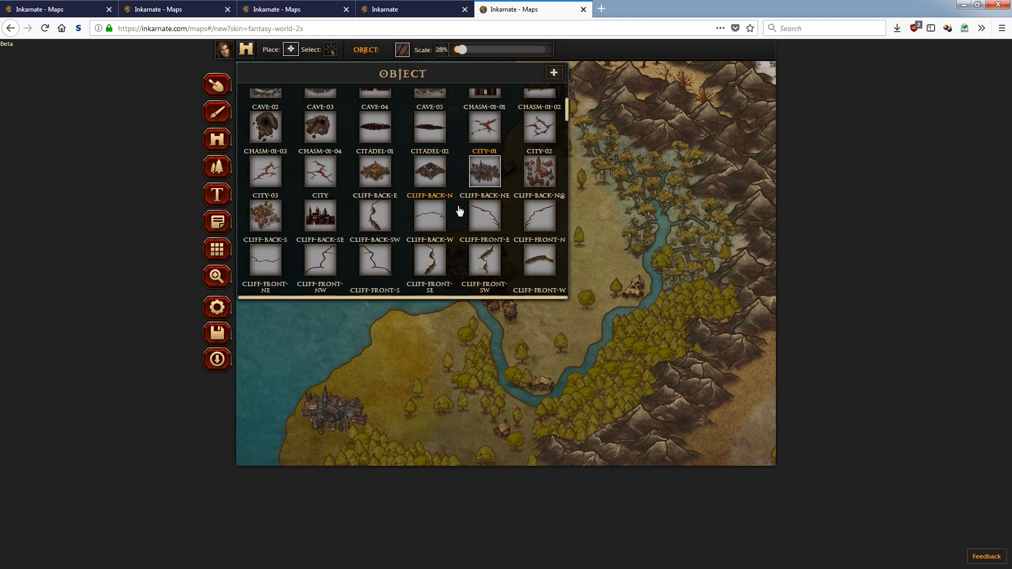
pyautogui.scroll(-2, 459, 211)
pyautogui.scroll(-10, 459, 210)
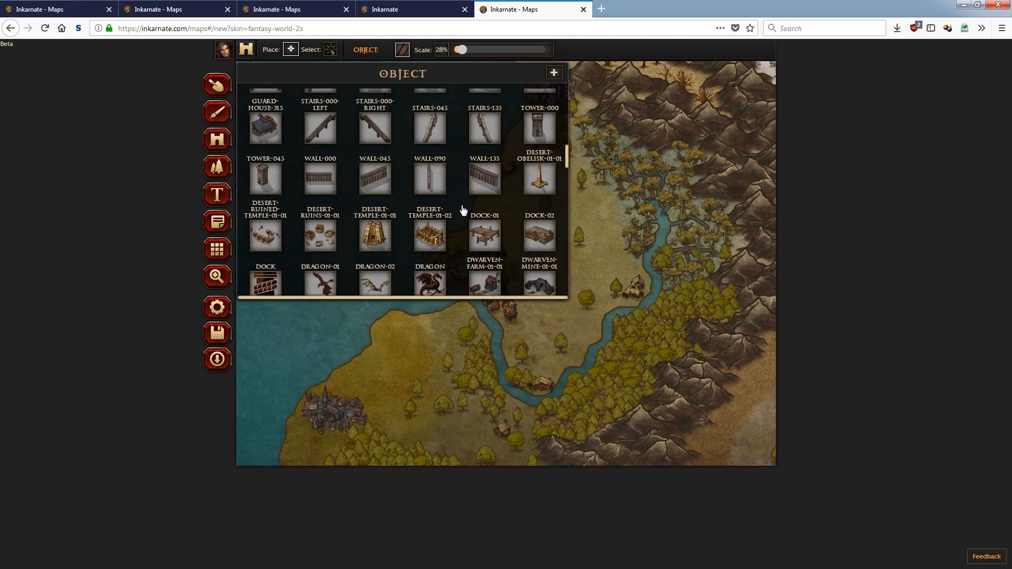
pyautogui.click(539, 235)
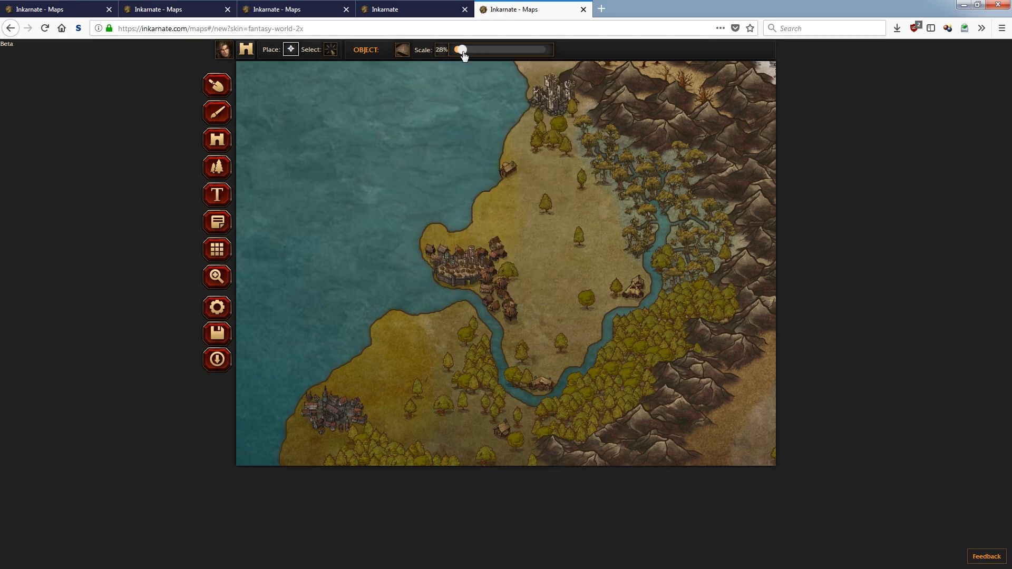
pyautogui.moveTo(463, 55); pyautogui.dragTo(458, 50)
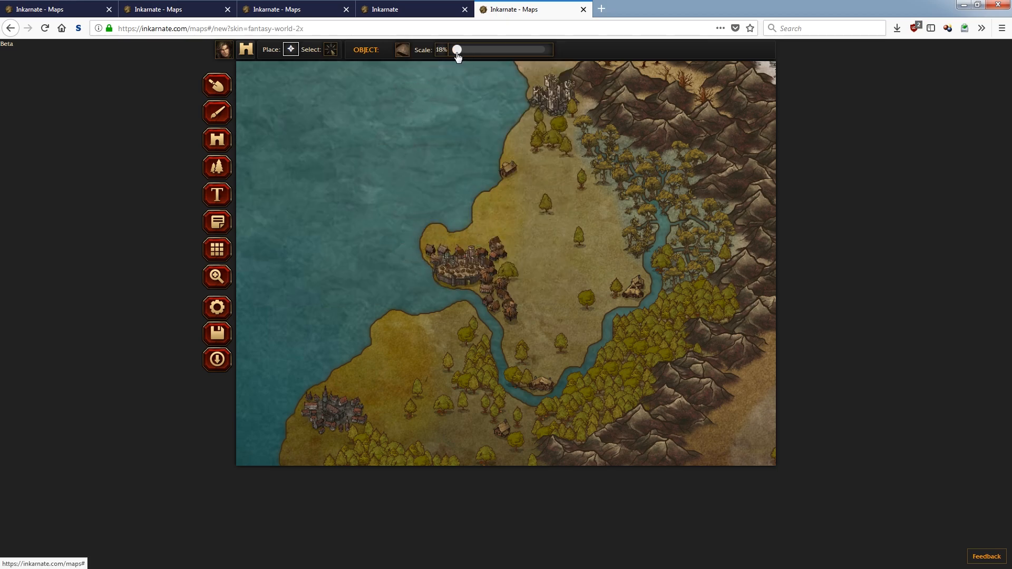
pyautogui.click(445, 285)
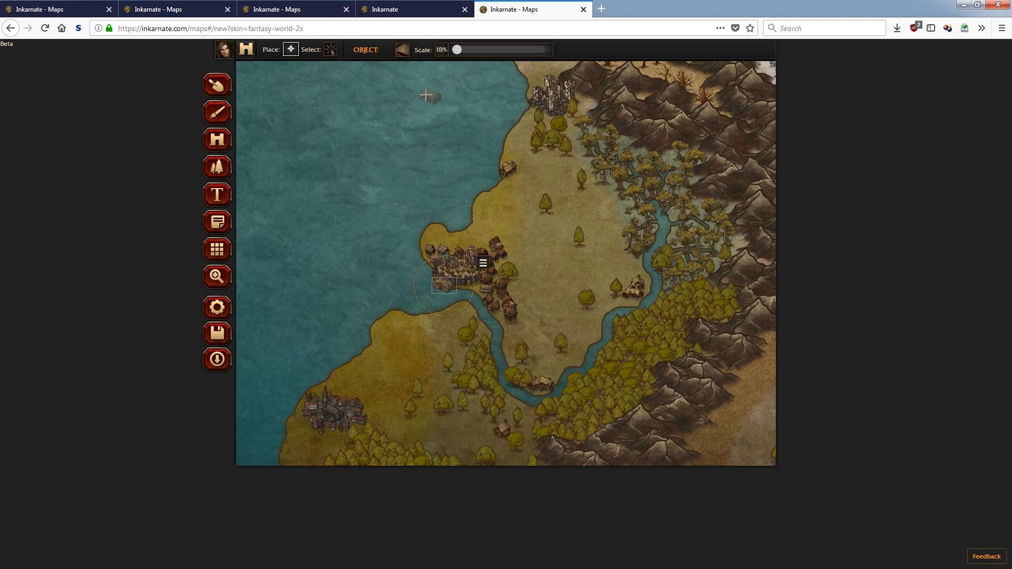
# - Place the Ship-01-01 object at 35% scale in the sea just west of the capital
pyautogui.click(400, 50)
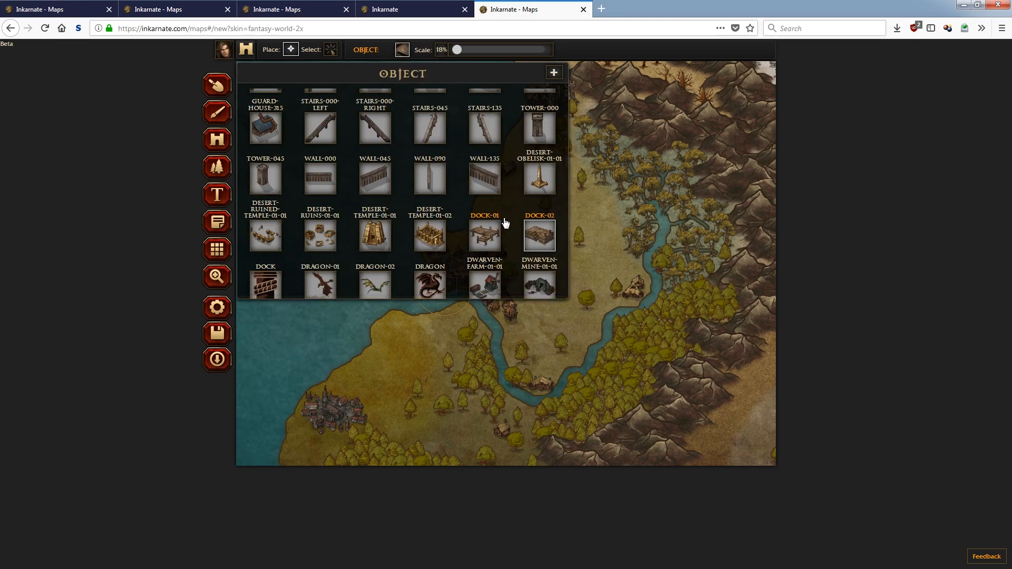
pyautogui.moveTo(566, 160); pyautogui.dragTo(566, 232)
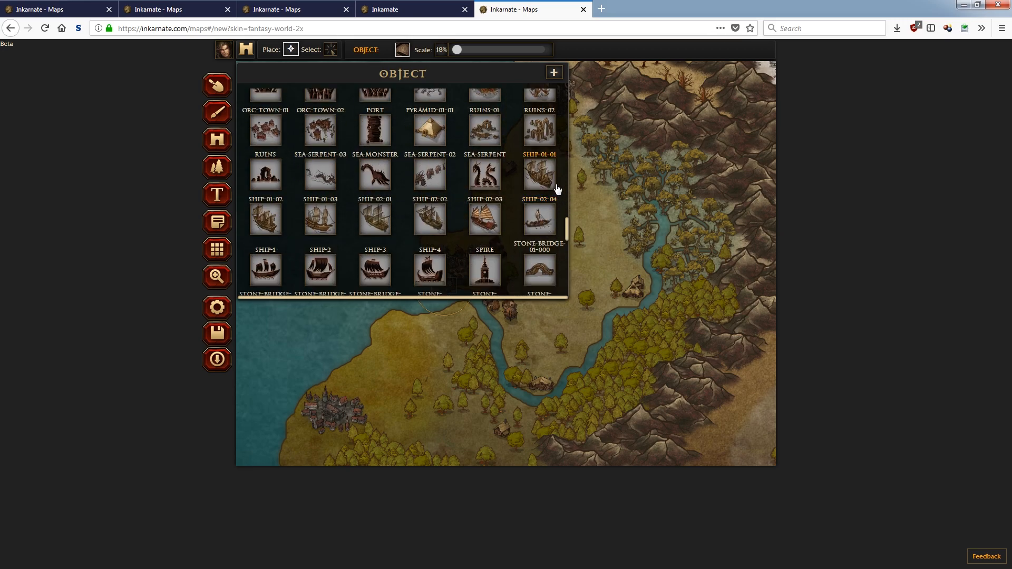
pyautogui.click(438, 214)
pyautogui.click(391, 251)
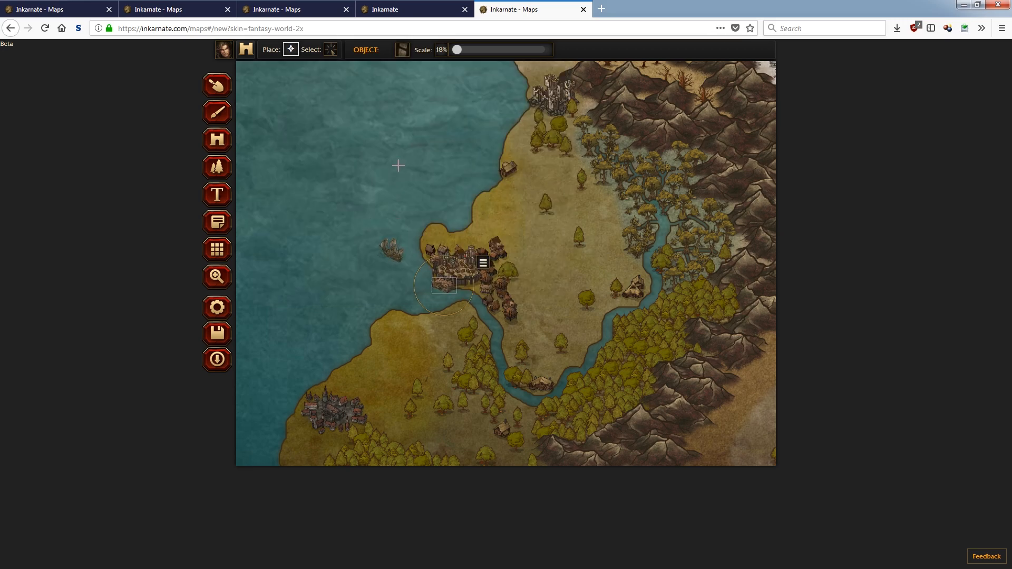
pyautogui.moveTo(455, 52); pyautogui.dragTo(466, 51)
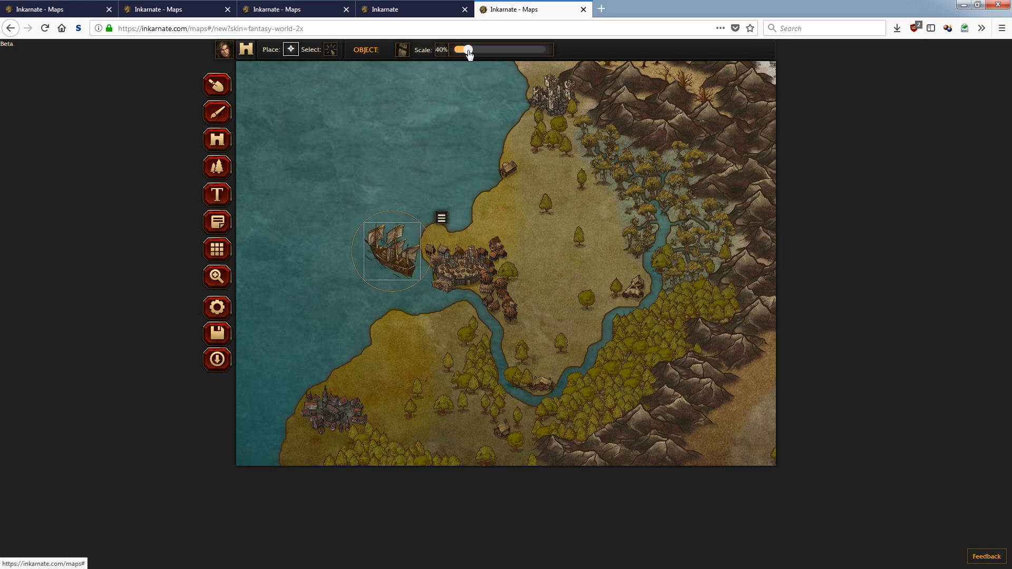
pyautogui.moveTo(387, 256); pyautogui.dragTo(374, 242)
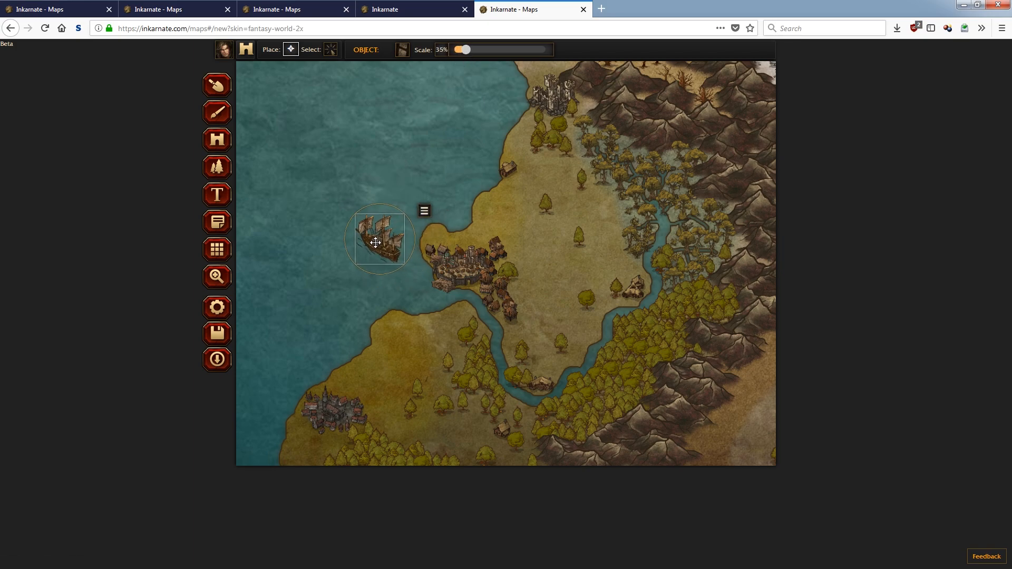
# - Place the Wizard-Tower-01 object on the western edge of the swamp, northeast of the capital
pyautogui.click(217, 278)
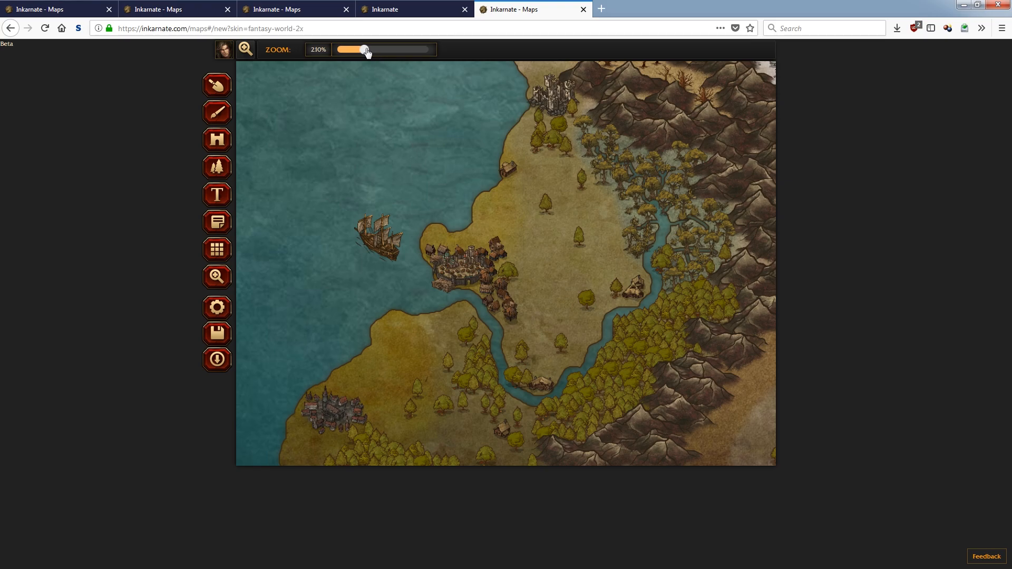
pyautogui.moveTo(365, 50); pyautogui.dragTo(339, 50)
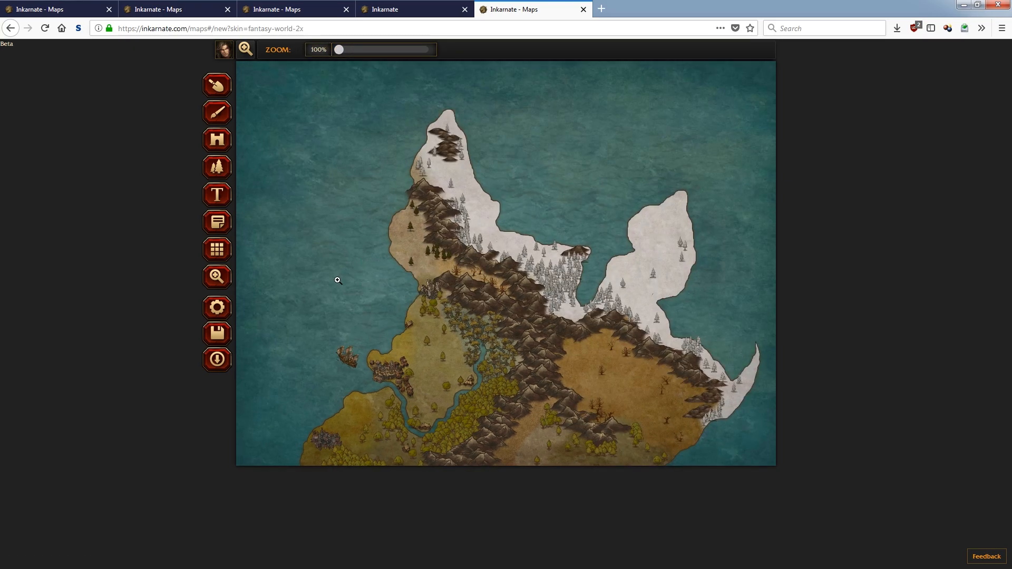
pyautogui.moveTo(343, 48); pyautogui.dragTo(369, 50)
pyautogui.moveTo(437, 364); pyautogui.dragTo(598, 218)
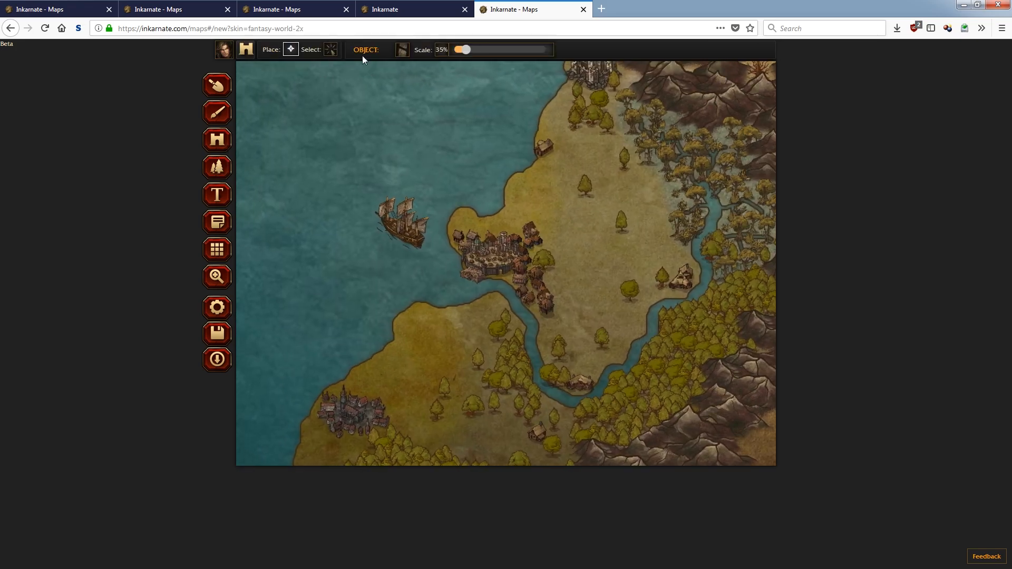
pyautogui.scroll(-5, 461, 210)
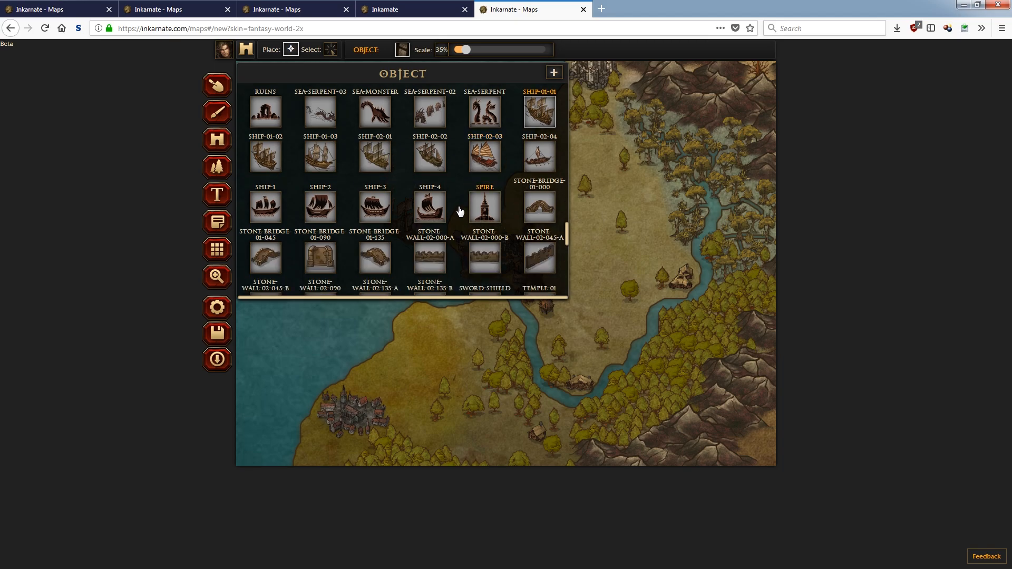
pyautogui.scroll(-5, 468, 206)
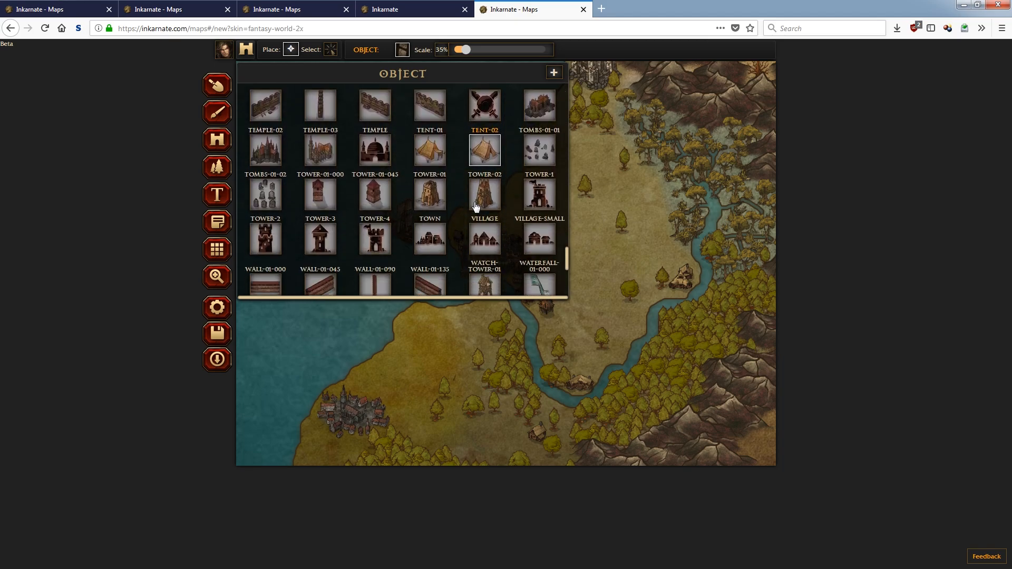
pyautogui.scroll(-2, 473, 208)
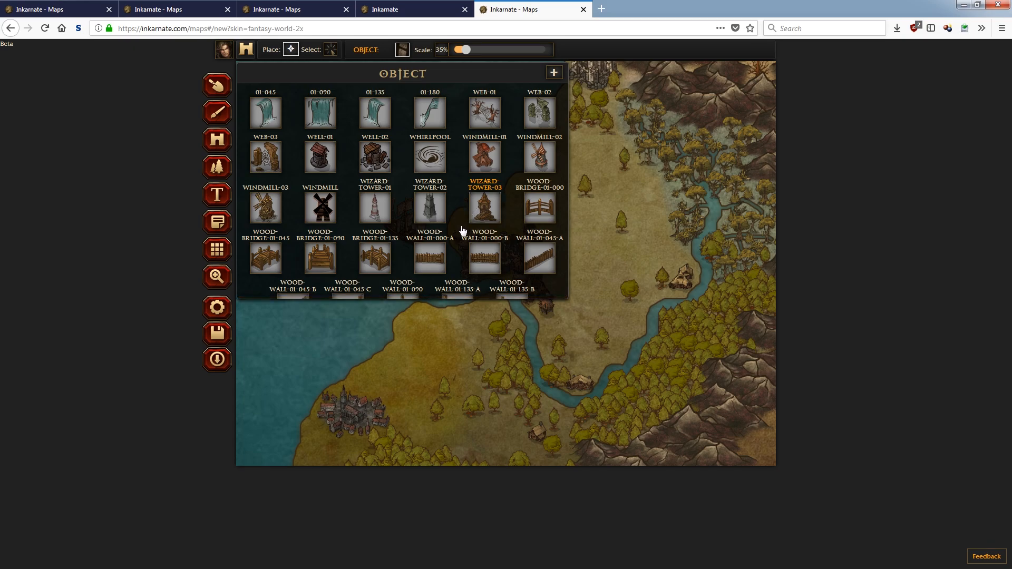
pyautogui.click(379, 215)
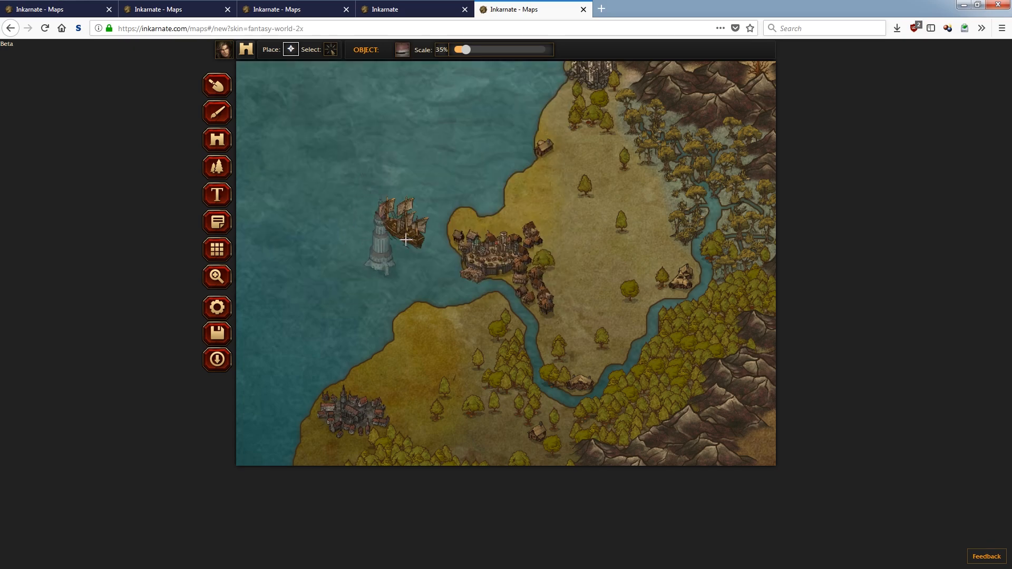
pyautogui.click(659, 167)
# - Scale the wizard tower to 29% and push it to the front of the surrounding trees
pyautogui.click(464, 51)
pyautogui.moveTo(463, 51); pyautogui.dragTo(462, 51)
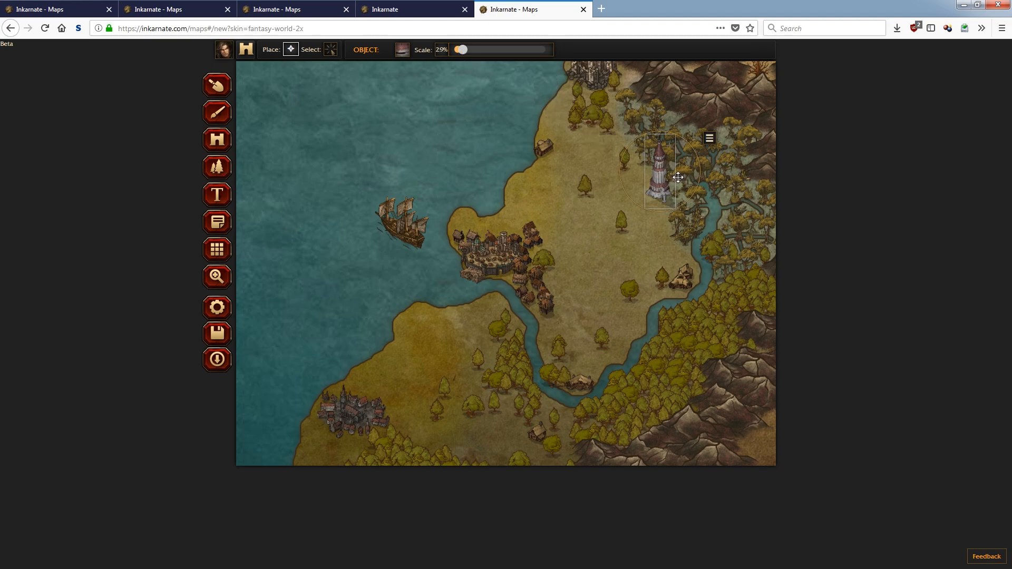
pyautogui.click(708, 139)
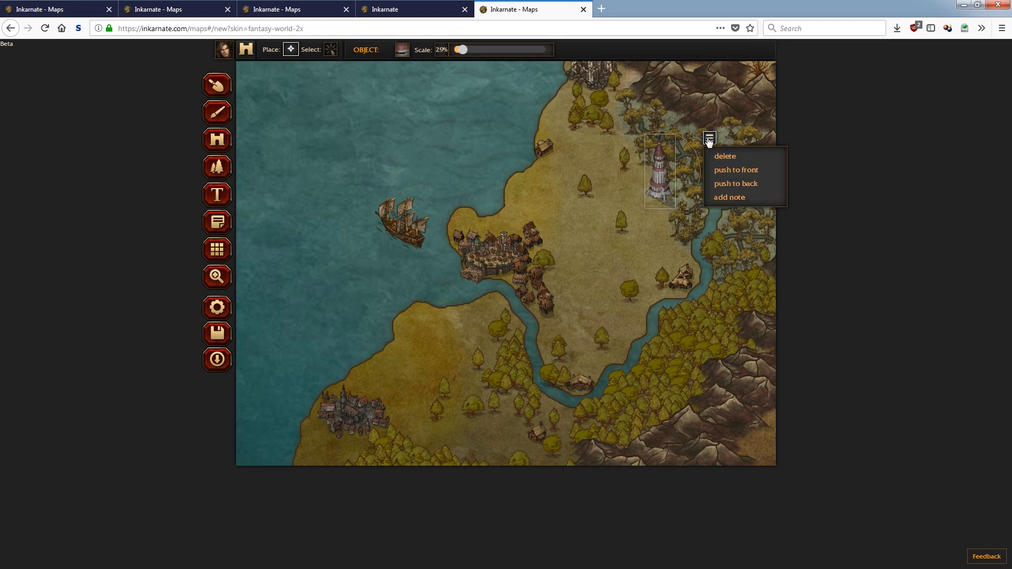
pyautogui.click(751, 173)
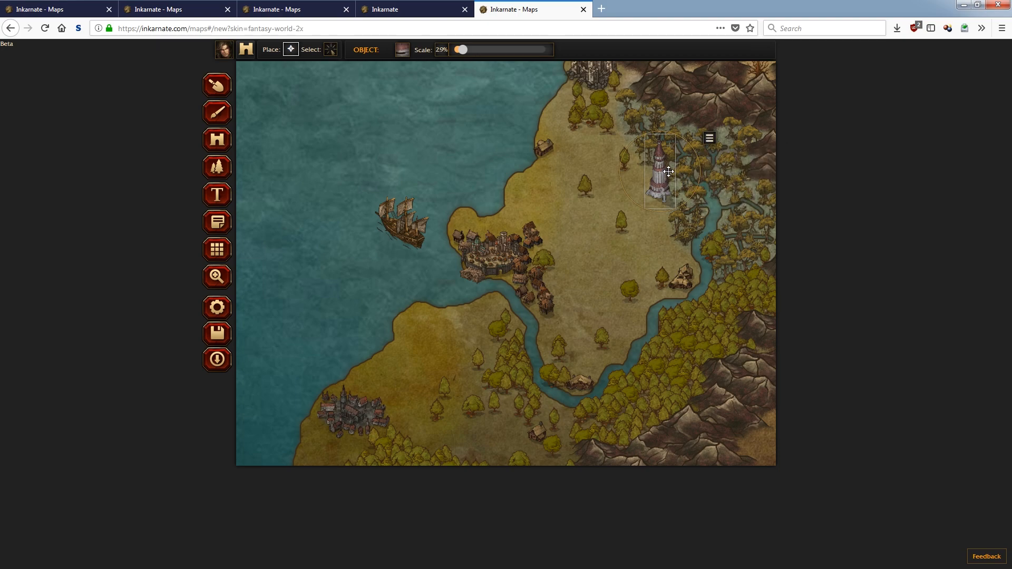
# - Place the Sea-Serpent-02 object at 85% scale in the open sea off the continent's northwestern coast
pyautogui.click(217, 276)
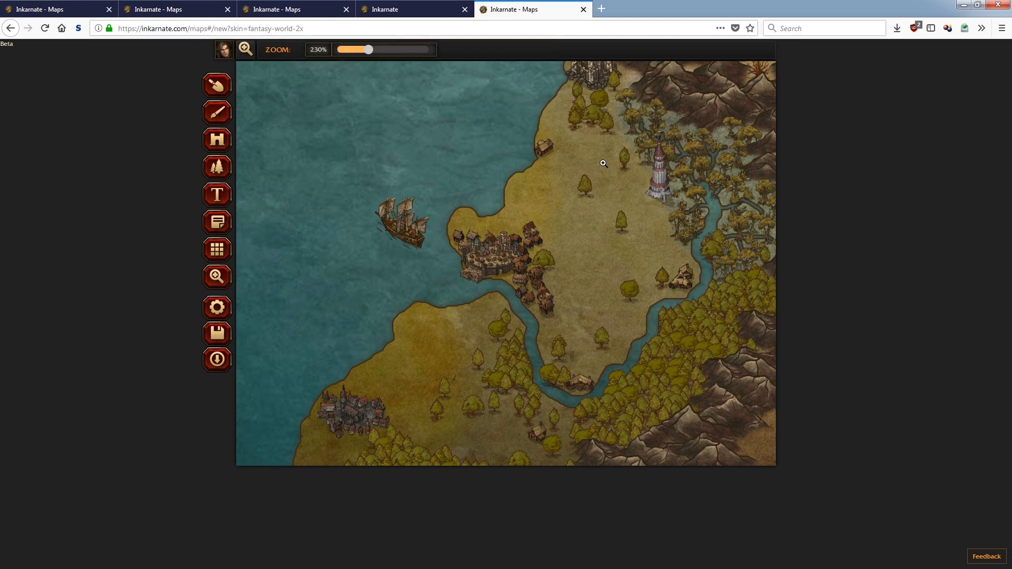
pyautogui.moveTo(595, 136); pyautogui.dragTo(422, 212)
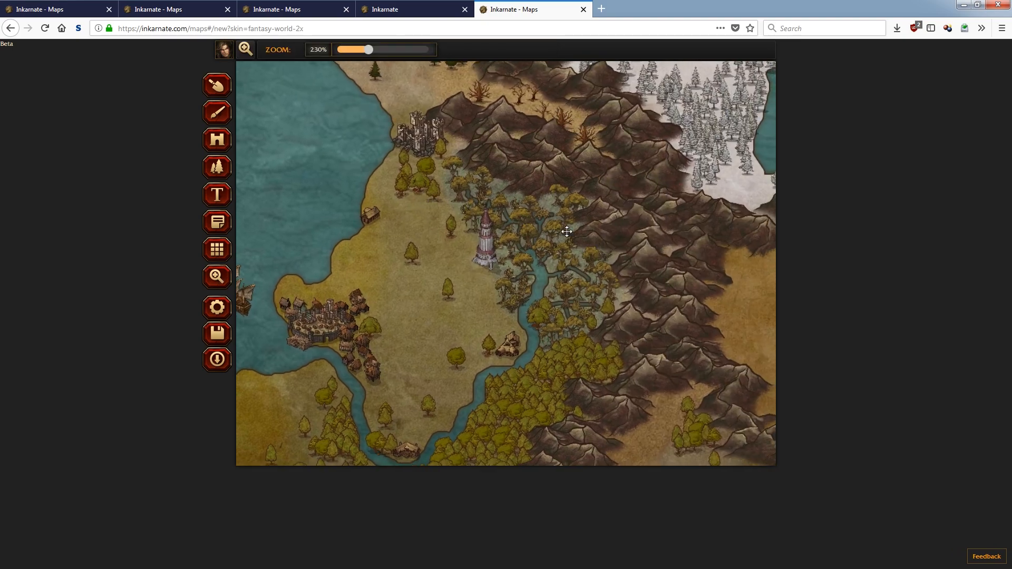
pyautogui.moveTo(592, 244); pyautogui.dragTo(529, 210)
pyautogui.moveTo(372, 51); pyautogui.dragTo(326, 52)
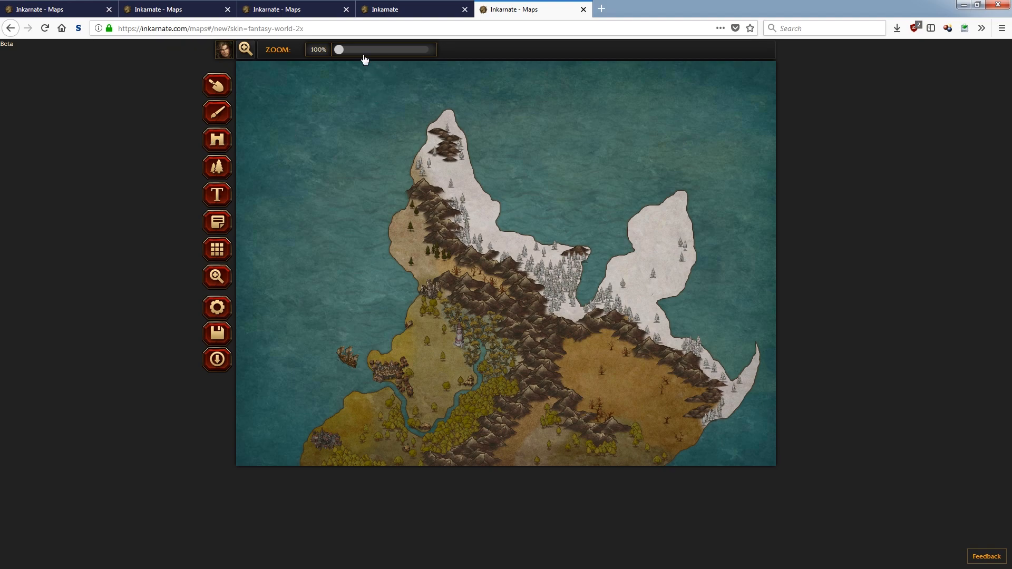
pyautogui.press('o')
pyautogui.click(402, 49)
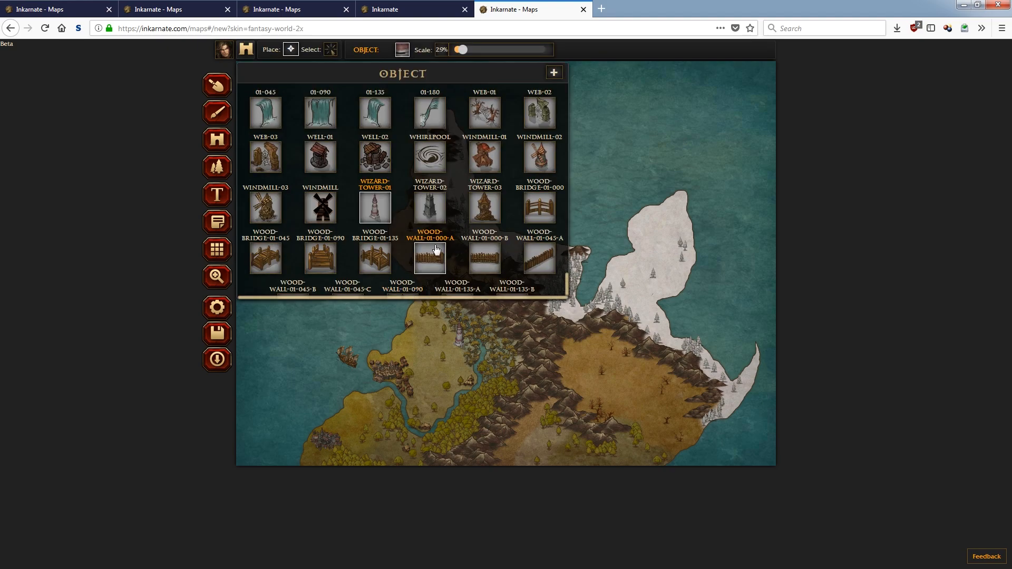
pyautogui.scroll(-1, 447, 244)
pyautogui.scroll(10, 473, 230)
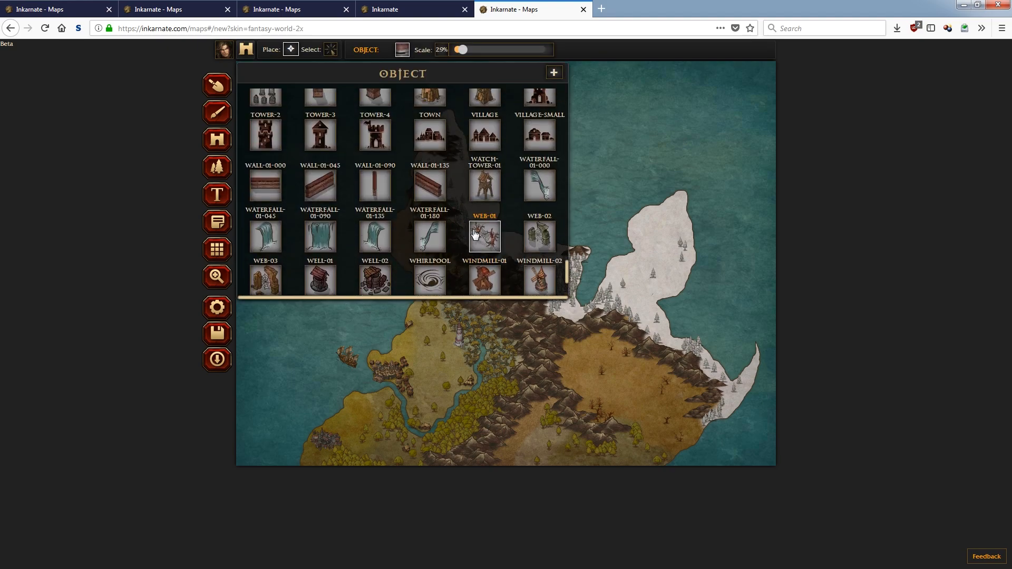
pyautogui.scroll(6, 464, 234)
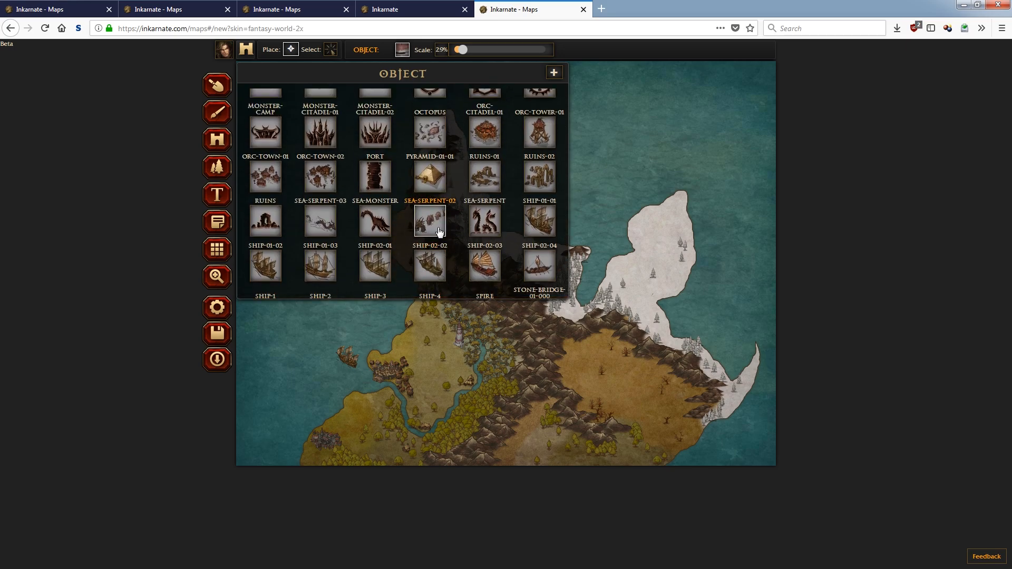
pyautogui.click(439, 231)
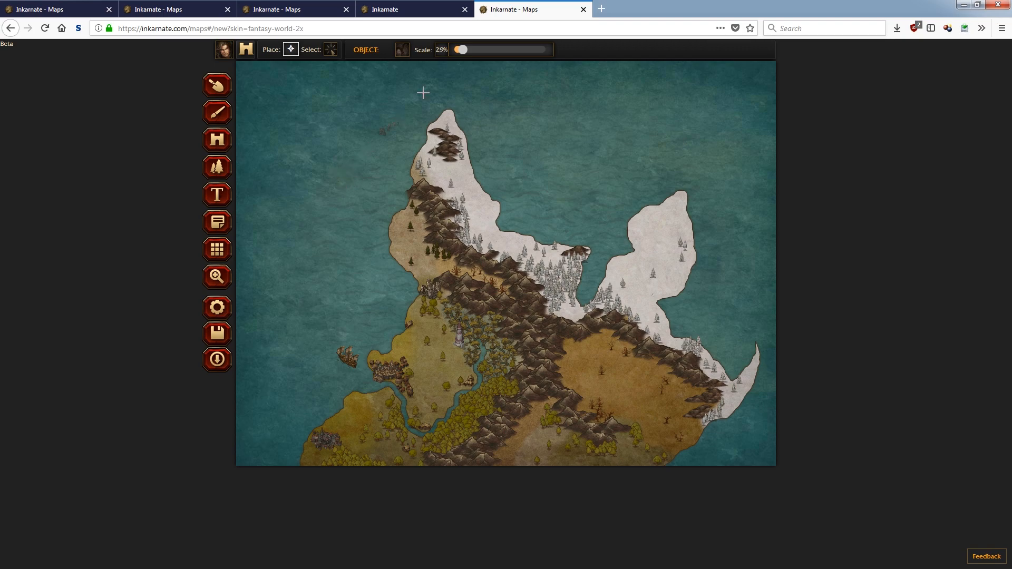
pyautogui.moveTo(463, 49); pyautogui.dragTo(490, 49)
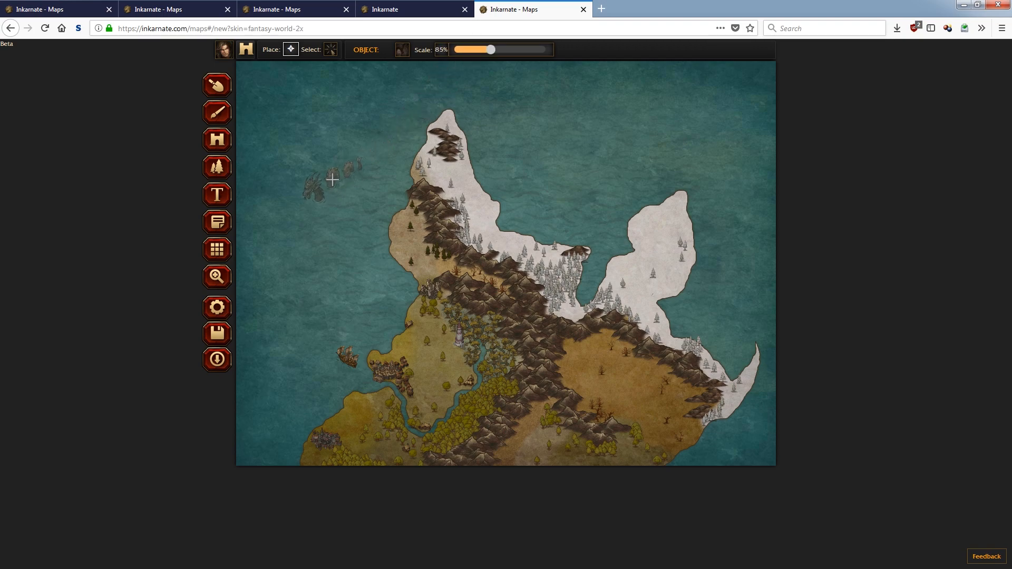
pyautogui.click(332, 179)
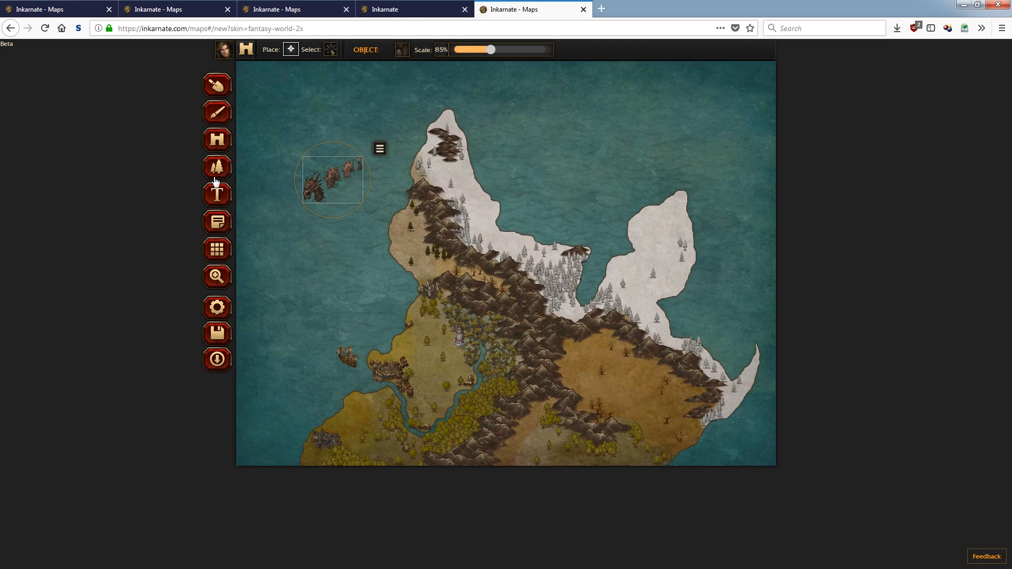
# - Place the Orc-Citadel-01 object at 28% scale on the brown western coast north of the stone castle
pyautogui.click(217, 170)
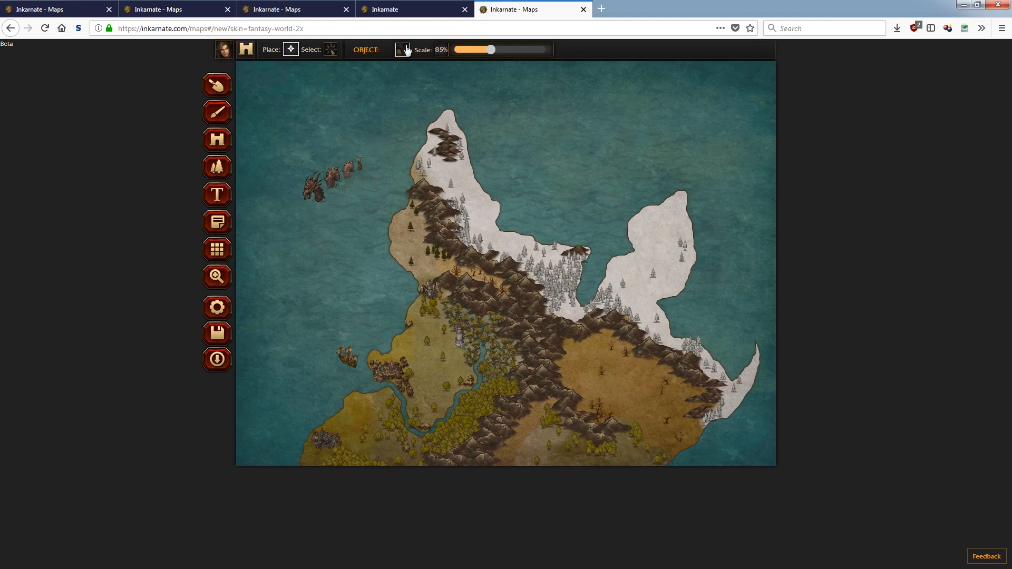
pyautogui.click(406, 49)
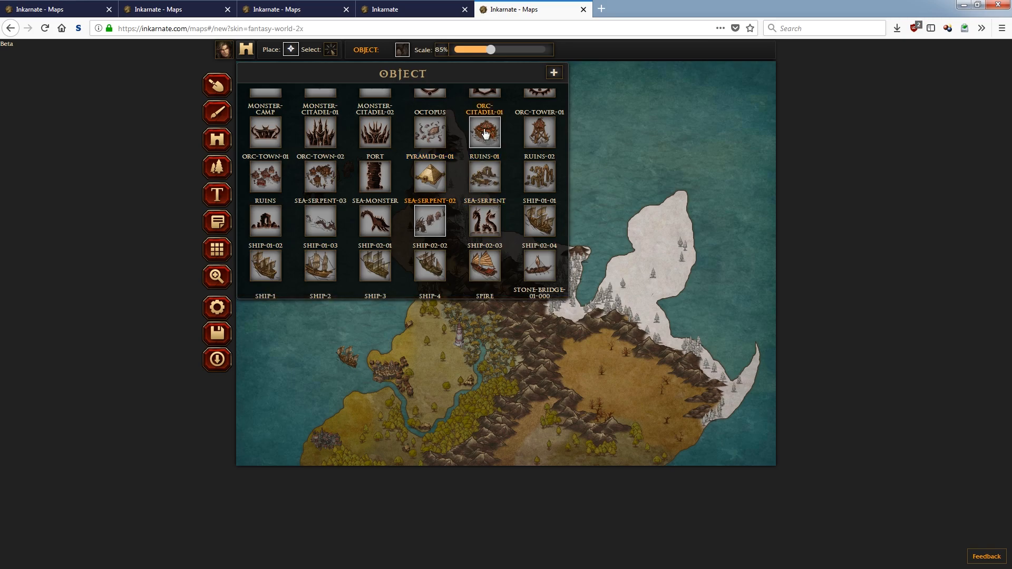
pyautogui.click(217, 276)
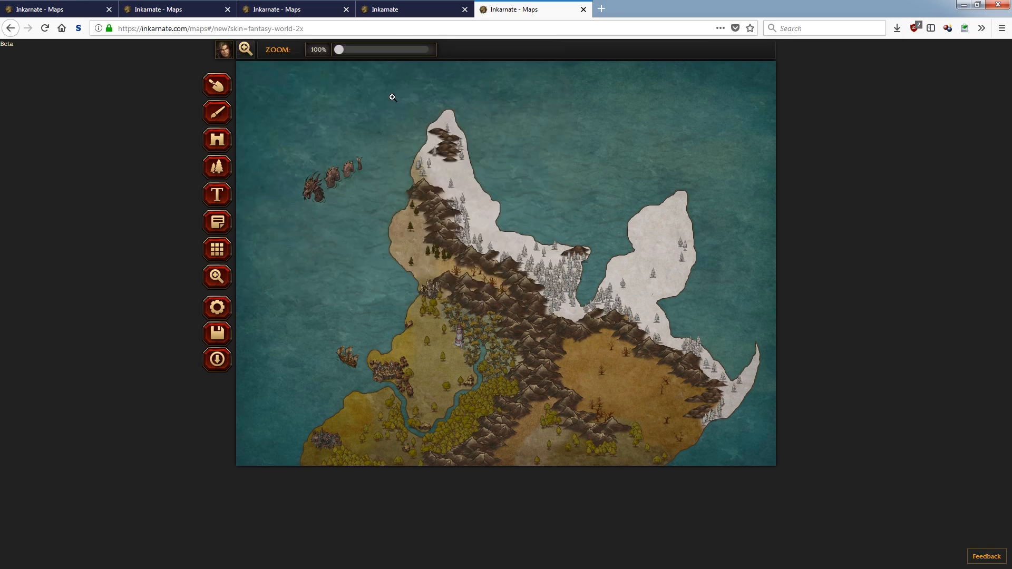
pyautogui.moveTo(341, 51); pyautogui.dragTo(381, 51)
pyautogui.moveTo(279, 197); pyautogui.dragTo(426, 226)
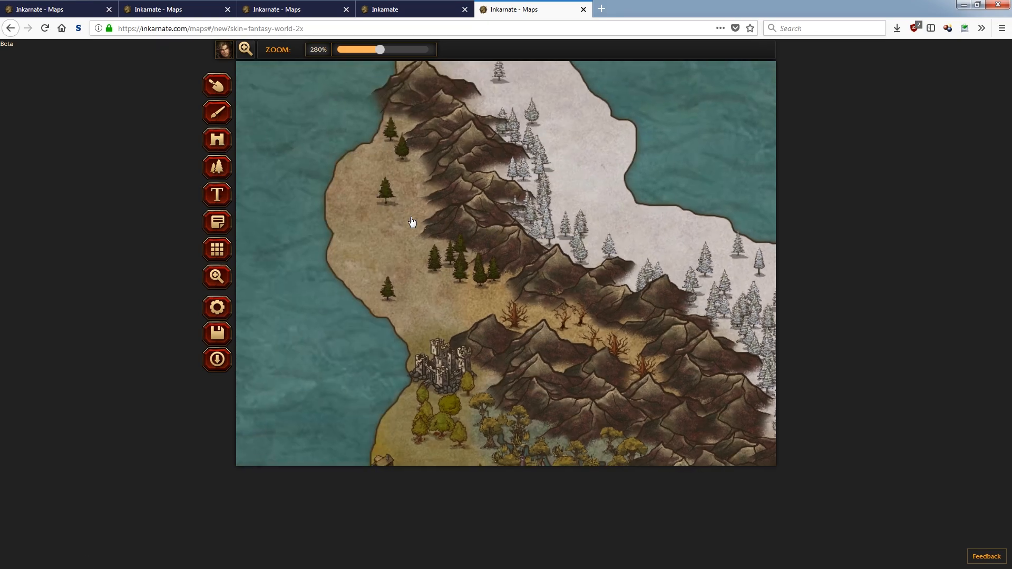
pyautogui.press('e')
pyautogui.moveTo(489, 51); pyautogui.dragTo(461, 50)
pyautogui.click(388, 232)
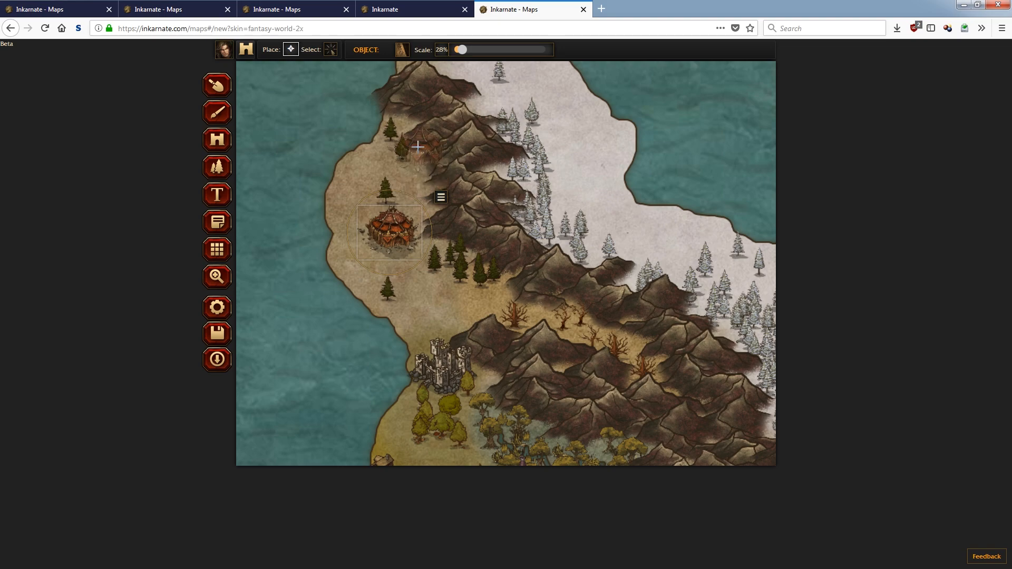
# - Place the Orc-Town-01 object at 21% scale and move it directly below the orc citadel
pyautogui.click(400, 54)
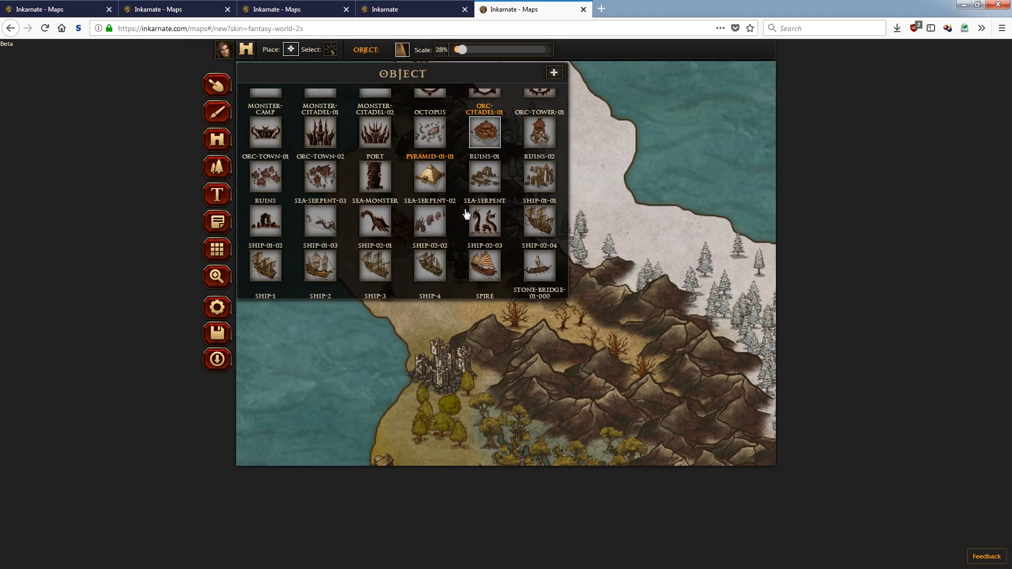
pyautogui.click(276, 190)
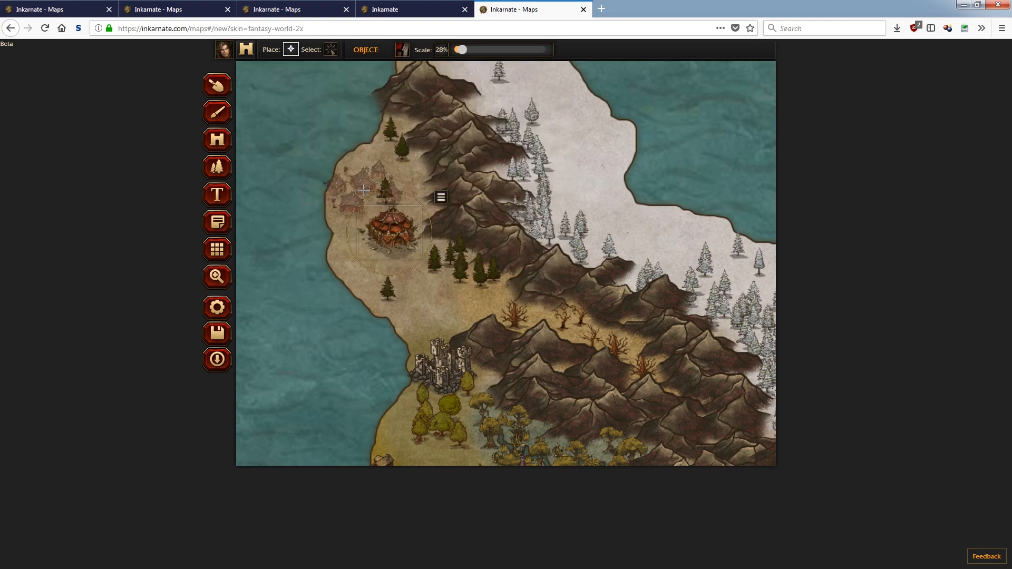
pyautogui.moveTo(461, 50); pyautogui.dragTo(457, 55)
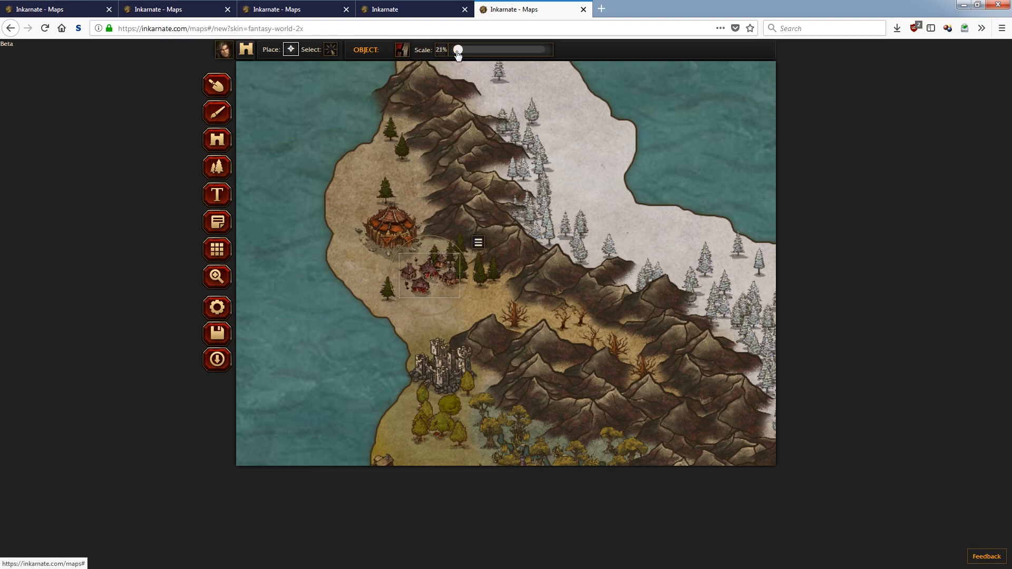
pyautogui.moveTo(438, 283); pyautogui.dragTo(419, 283)
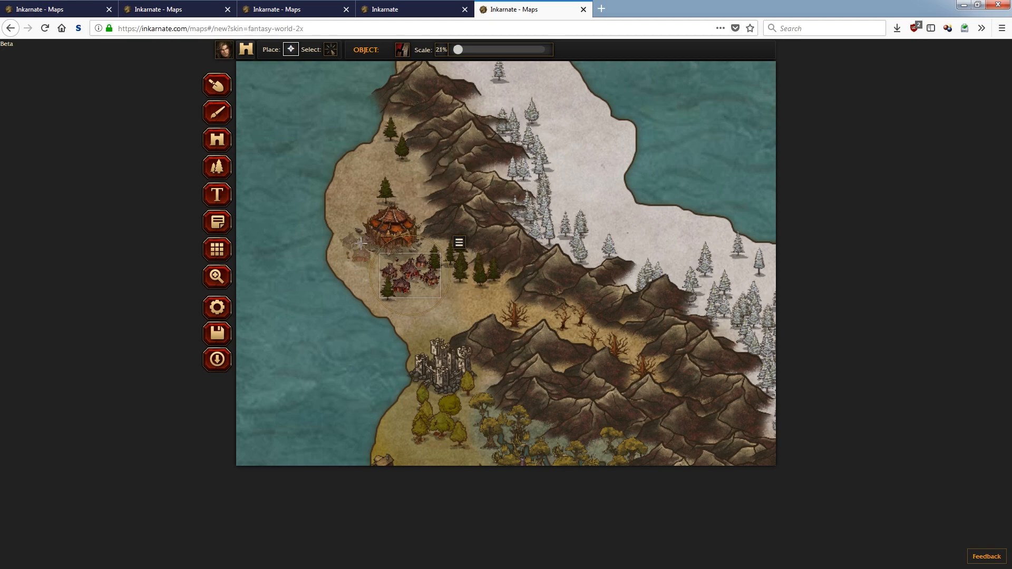
pyautogui.moveTo(423, 279); pyautogui.dragTo(417, 274)
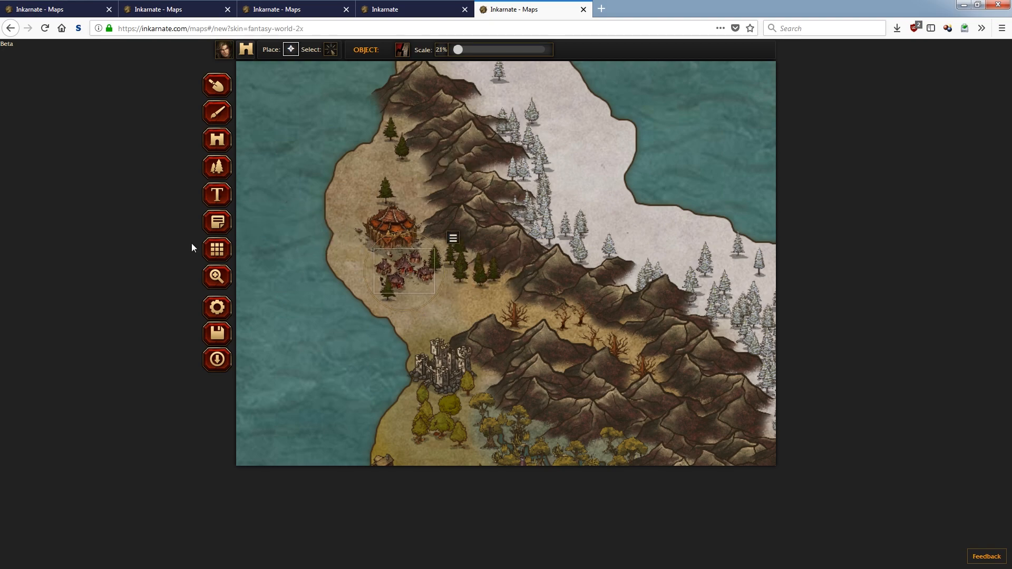
# - Place a tent object at 33% scale on the northern snowfield, beside the pines east of the mountain range
pyautogui.click(216, 278)
pyautogui.moveTo(380, 51); pyautogui.dragTo(332, 53)
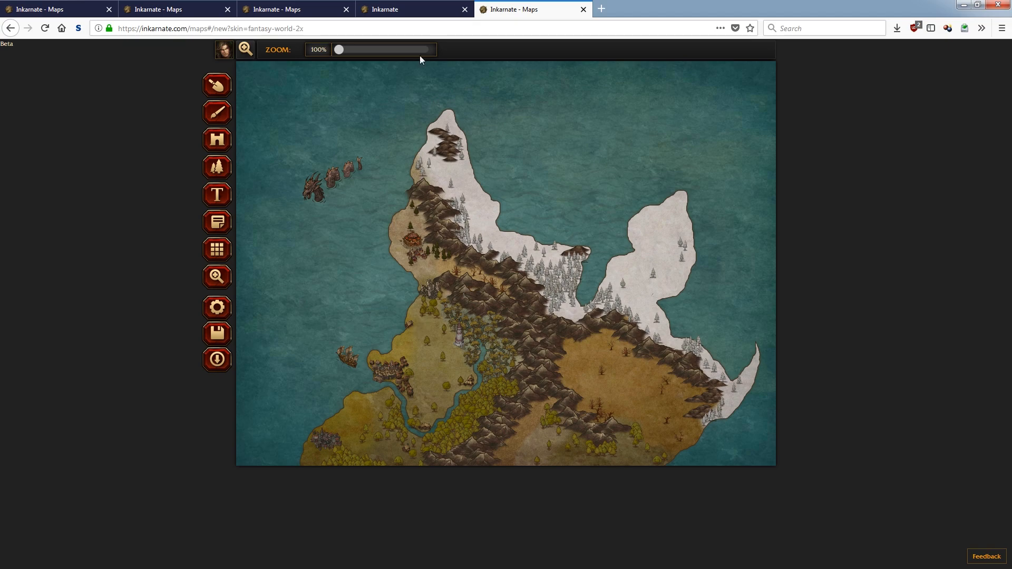
pyautogui.moveTo(346, 53); pyautogui.dragTo(373, 50)
pyautogui.moveTo(530, 129); pyautogui.dragTo(549, 289)
pyautogui.moveTo(492, 208)
pyautogui.mouseDown()
pyautogui.moveTo(551, 291)
pyautogui.moveTo(497, 213)
pyautogui.mouseUp()
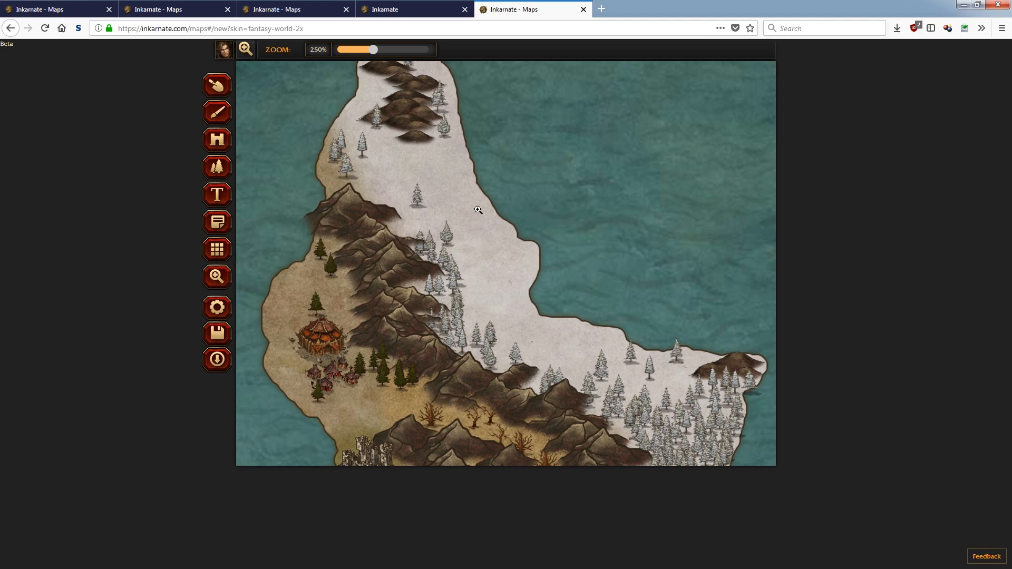
pyautogui.moveTo(452, 194); pyautogui.dragTo(485, 229)
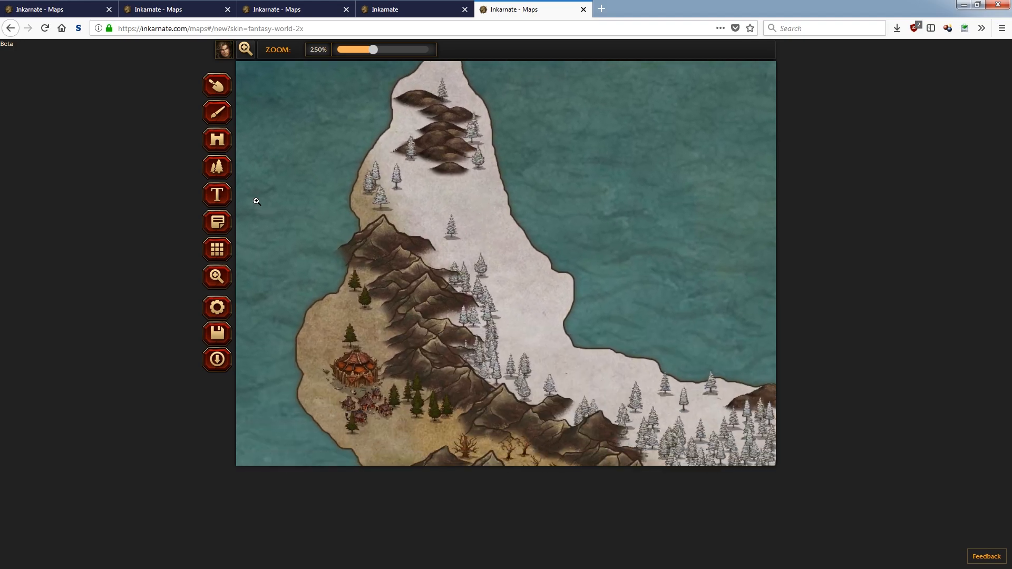
pyautogui.click(217, 138)
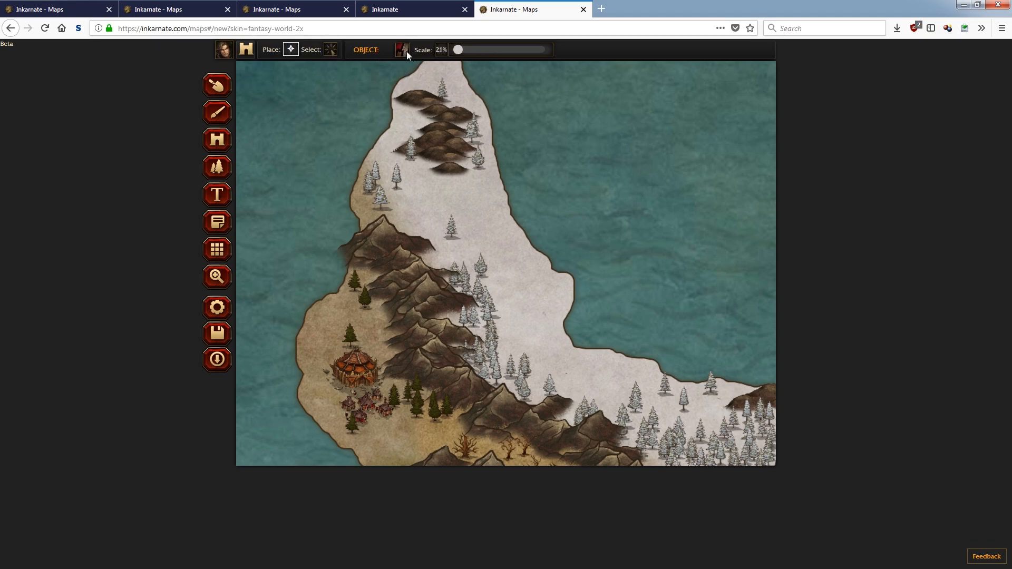
pyautogui.click(402, 50)
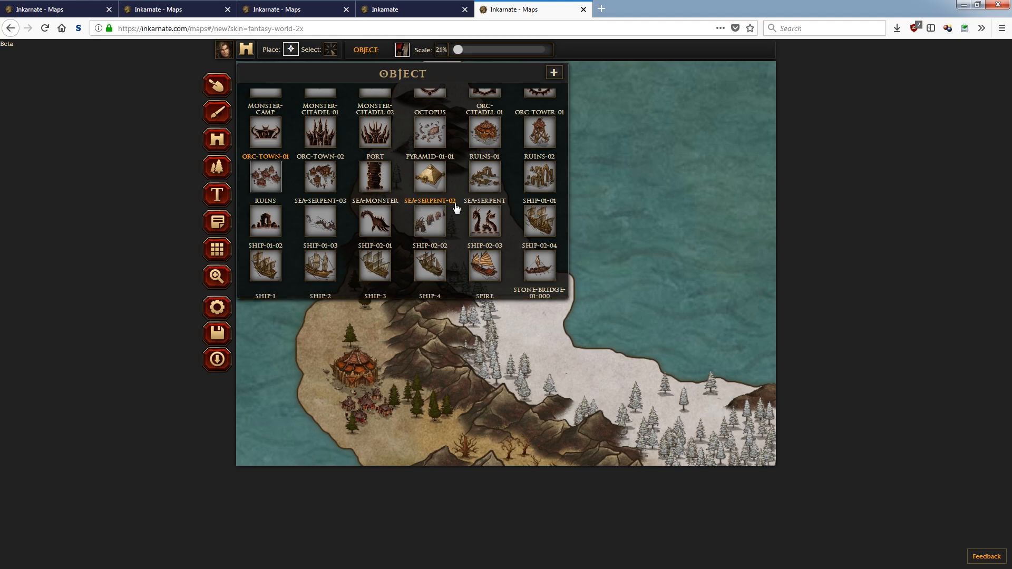
pyautogui.scroll(-5, 455, 210)
pyautogui.click(441, 235)
pyautogui.click(508, 340)
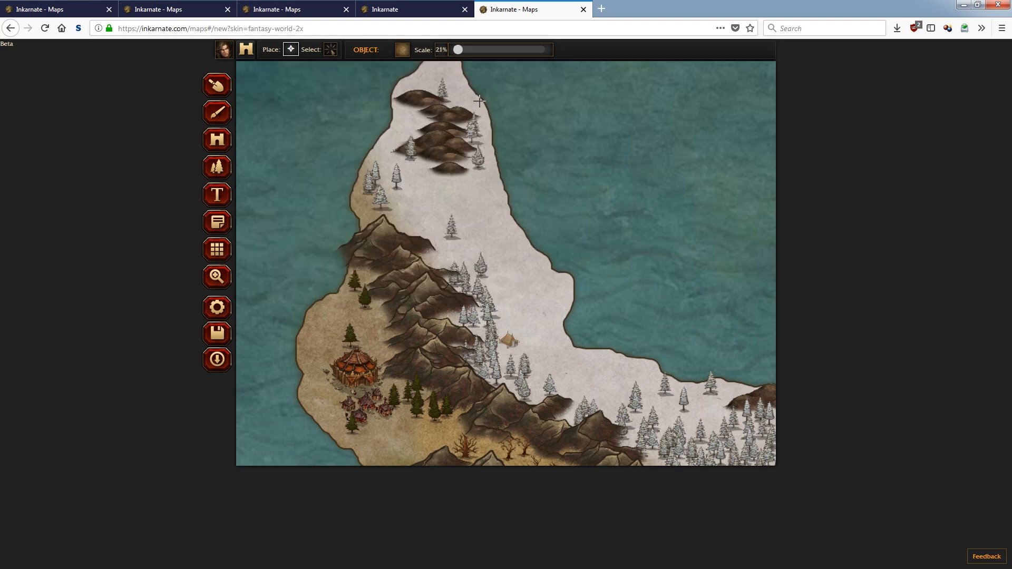
pyautogui.moveTo(458, 49); pyautogui.dragTo(464, 49)
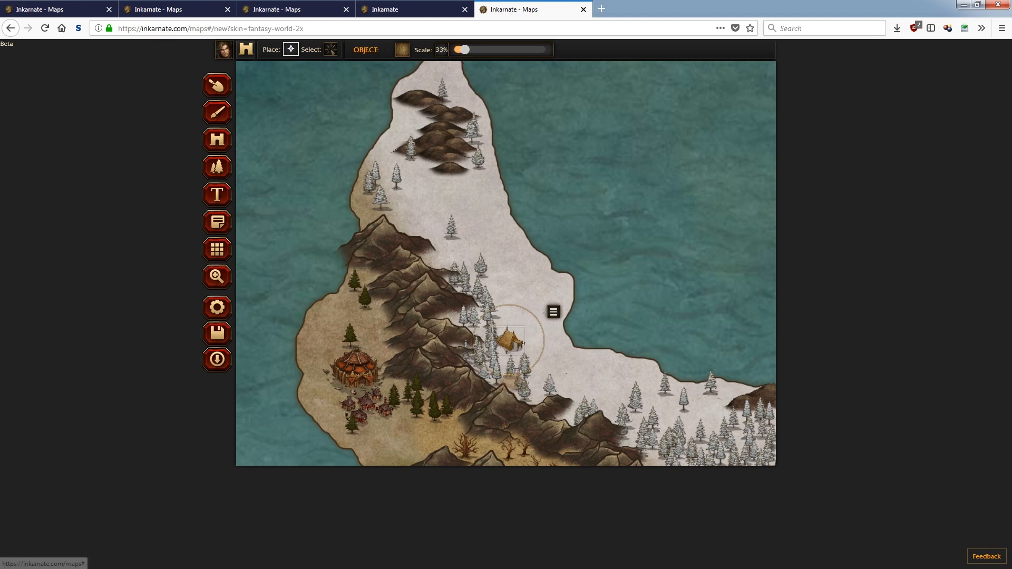
pyautogui.moveTo(512, 342); pyautogui.dragTo(515, 348)
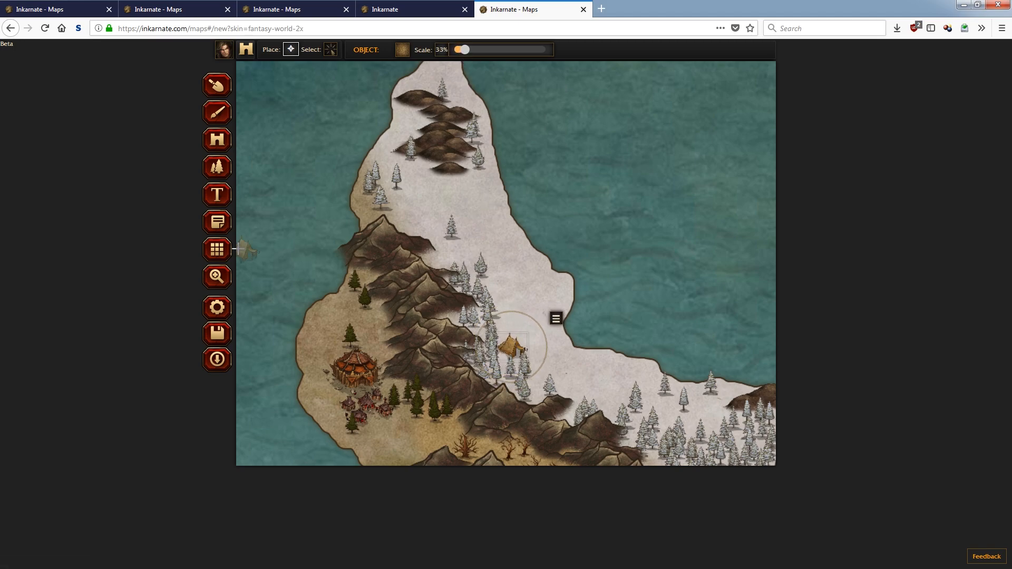
# - Place a second tent at 33% scale at the southern edge of the dense snowy forest, near the narrow inlet
pyautogui.click(217, 276)
pyautogui.click(534, 297)
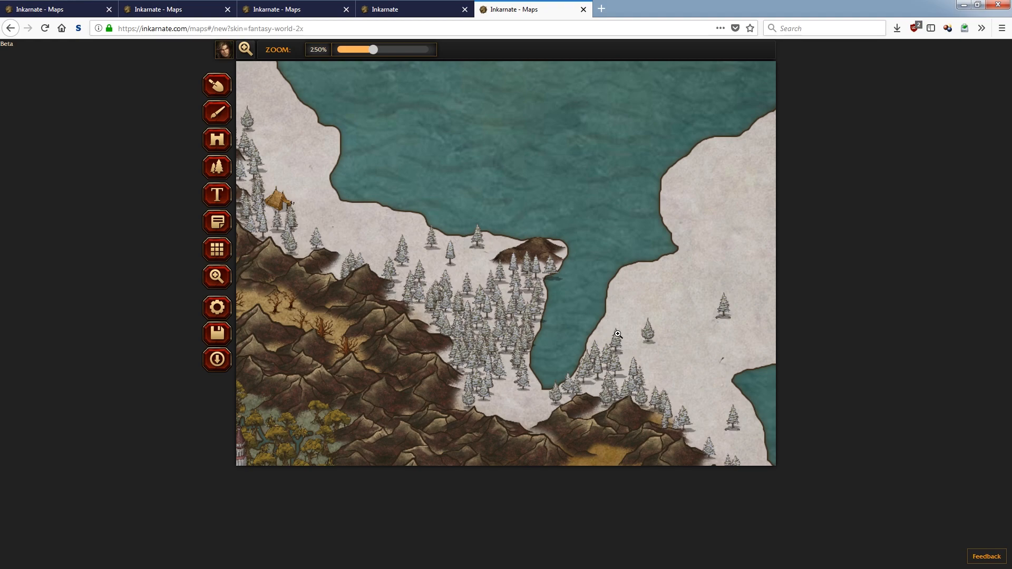
pyautogui.moveTo(613, 330); pyautogui.dragTo(625, 271)
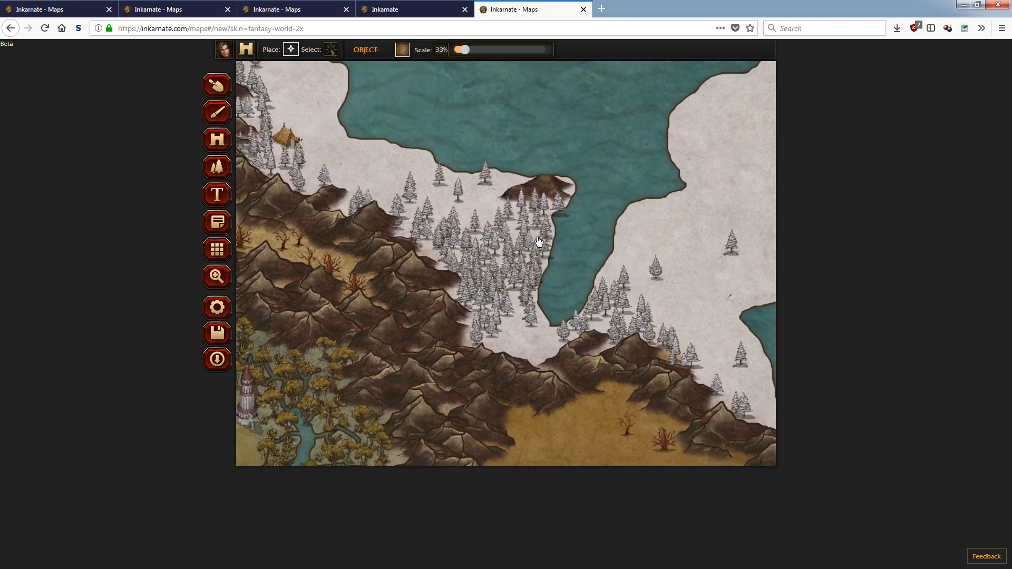
pyautogui.click(484, 238)
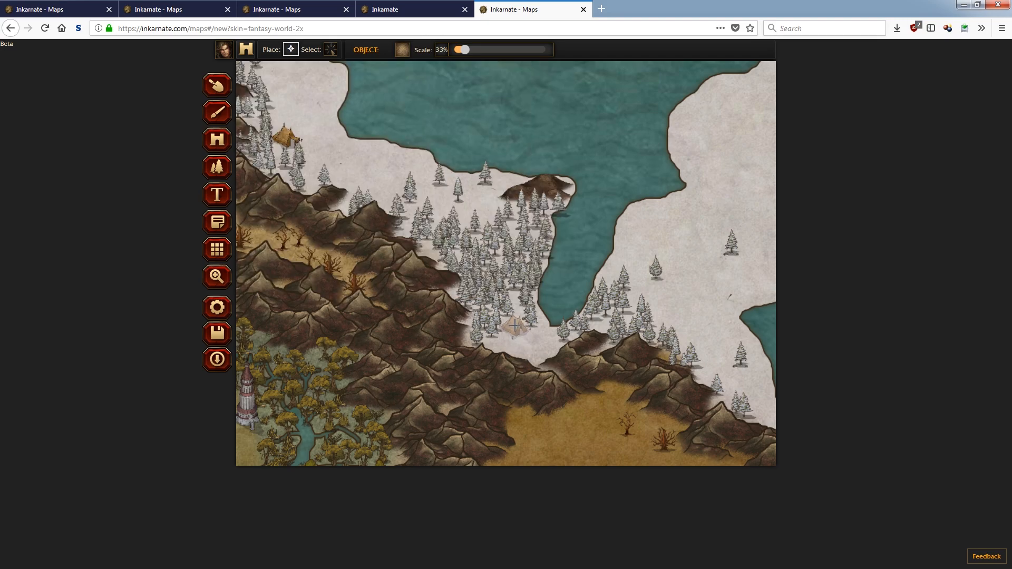
pyautogui.click(514, 327)
# - Paint over the small dark speck on the northeastern snowfield with the snow texture, using a circular brush of size 36 and softness 1
pyautogui.click(217, 276)
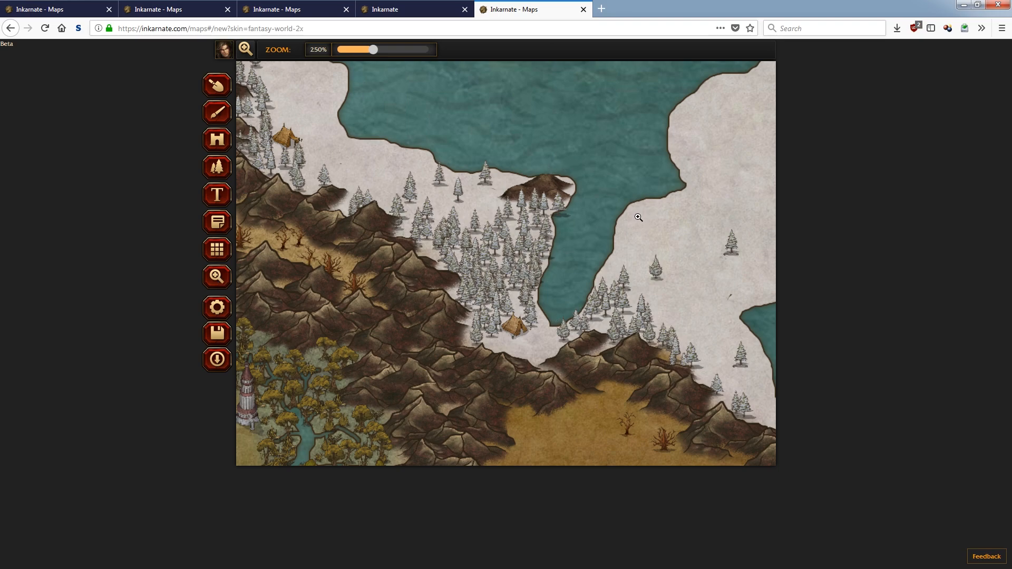
pyautogui.moveTo(628, 222); pyautogui.dragTo(434, 256)
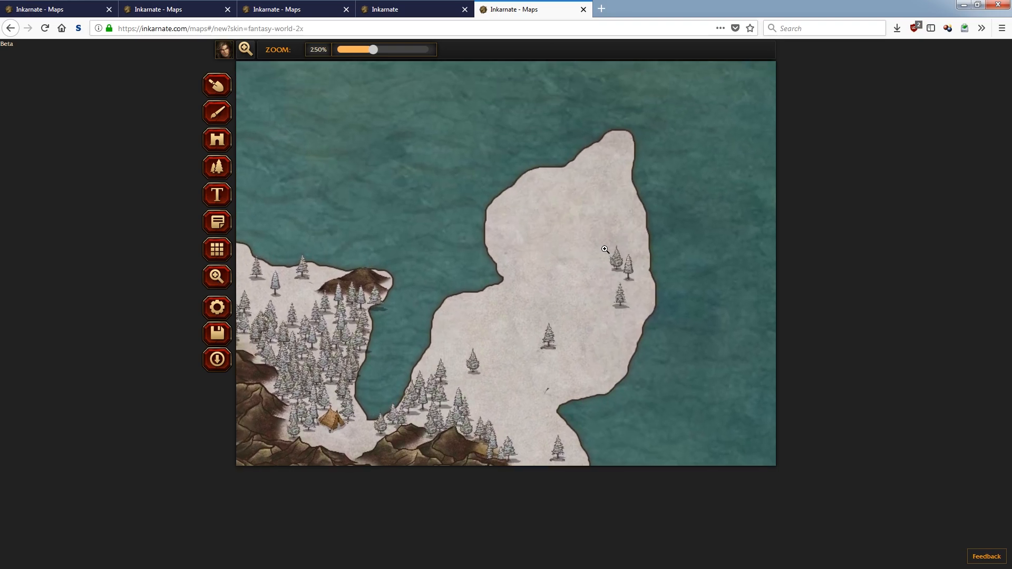
pyautogui.moveTo(524, 355); pyautogui.dragTo(536, 275)
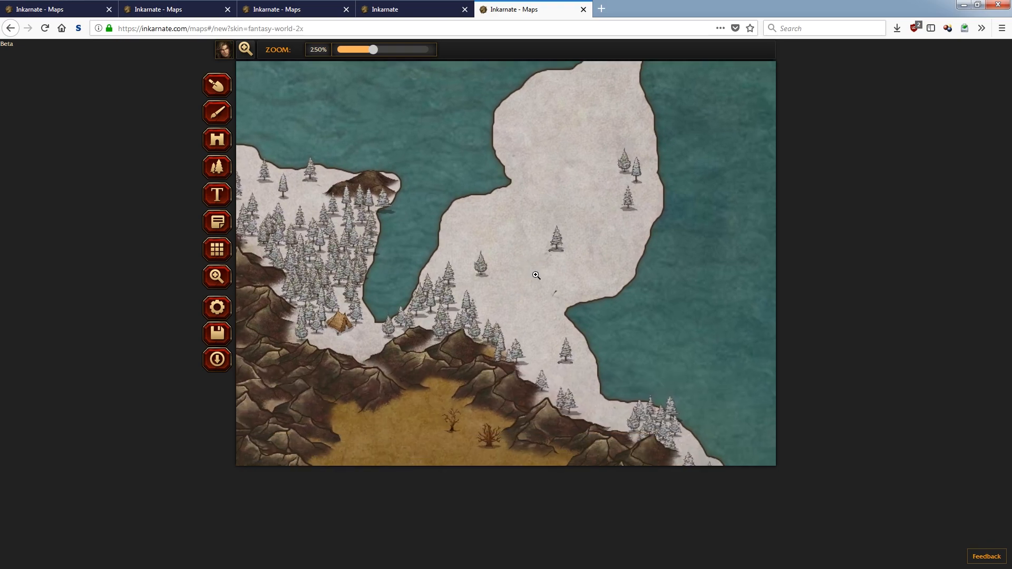
pyautogui.click(410, 50)
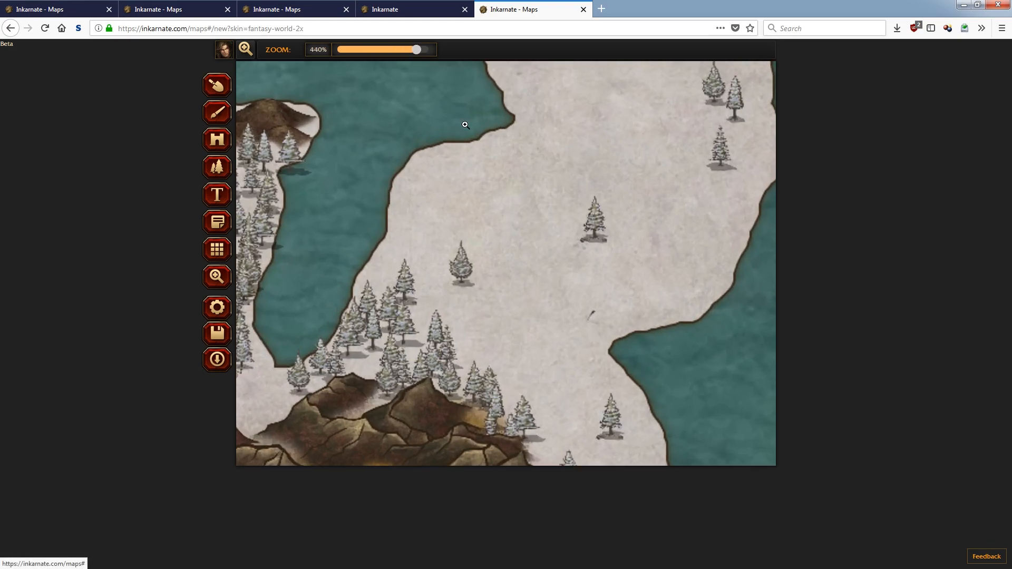
pyautogui.click(217, 84)
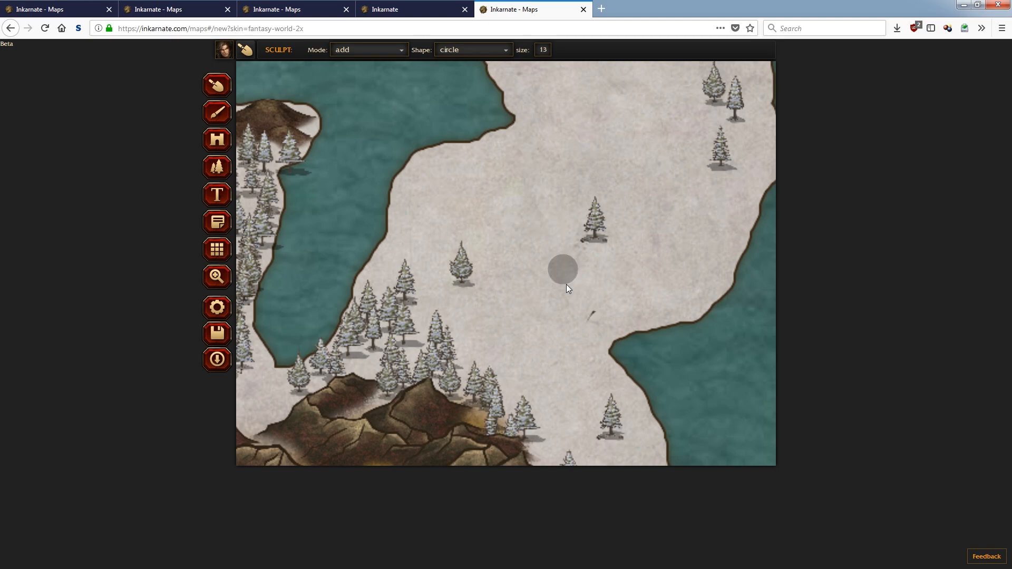
pyautogui.click(226, 116)
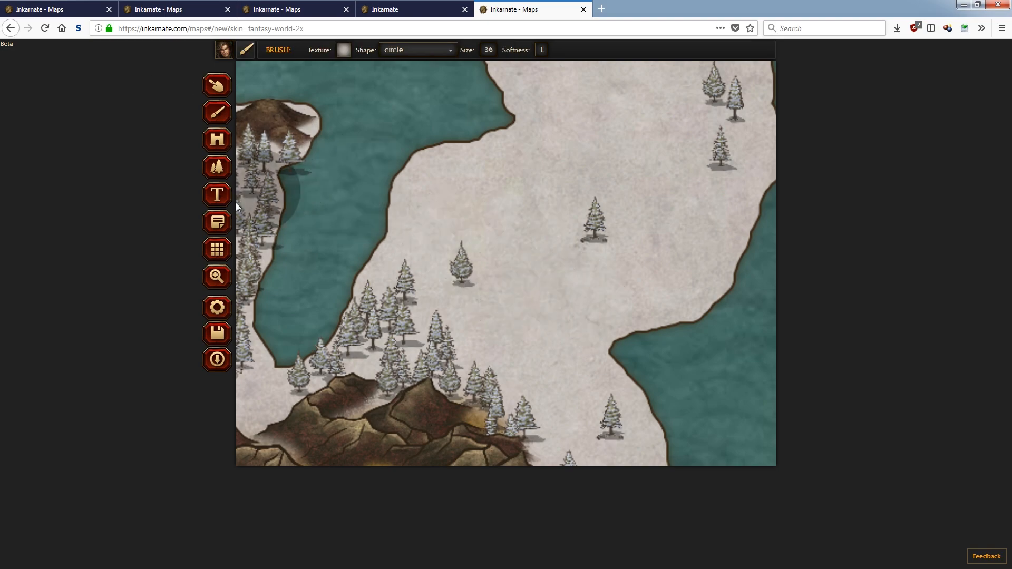
# - Place the Orc-Town-02 object at 31% scale at the northern edge of the enclosed brown plain, below the mountains
pyautogui.click(221, 277)
pyautogui.moveTo(420, 55); pyautogui.dragTo(364, 52)
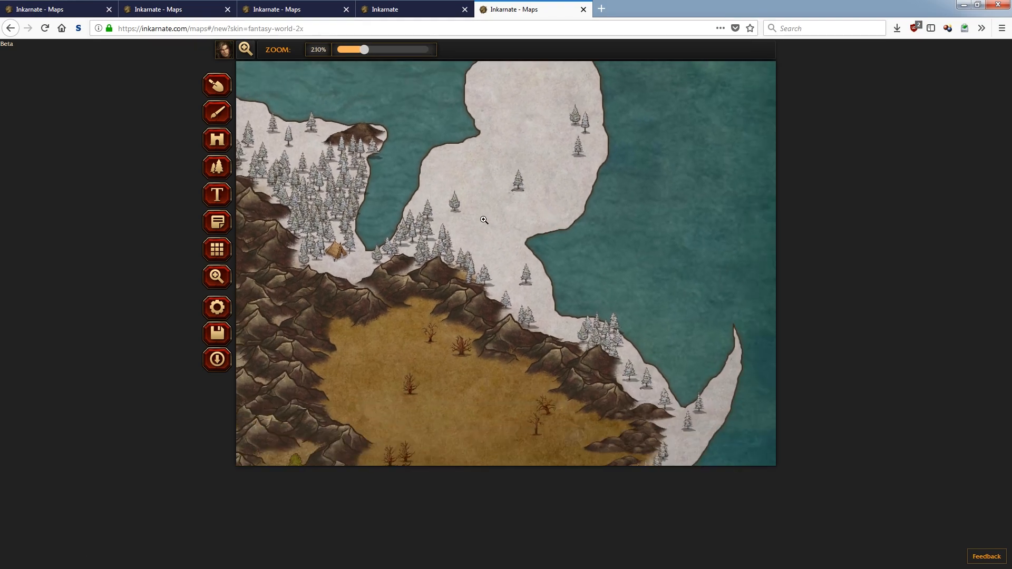
pyautogui.click(222, 117)
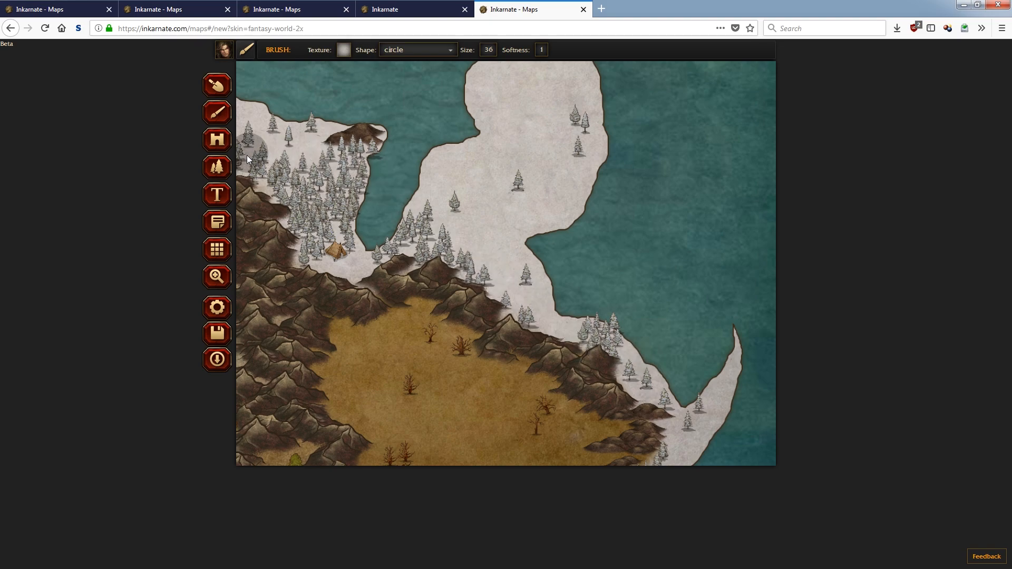
pyautogui.click(217, 277)
pyautogui.moveTo(474, 354); pyautogui.dragTo(447, 273)
pyautogui.moveTo(368, 51); pyautogui.dragTo(379, 51)
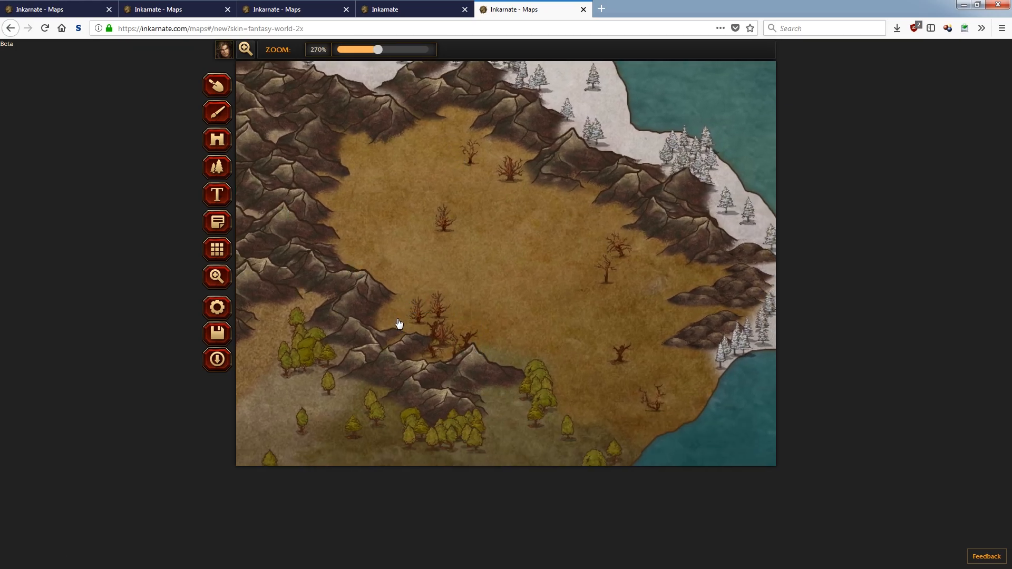
pyautogui.click(405, 50)
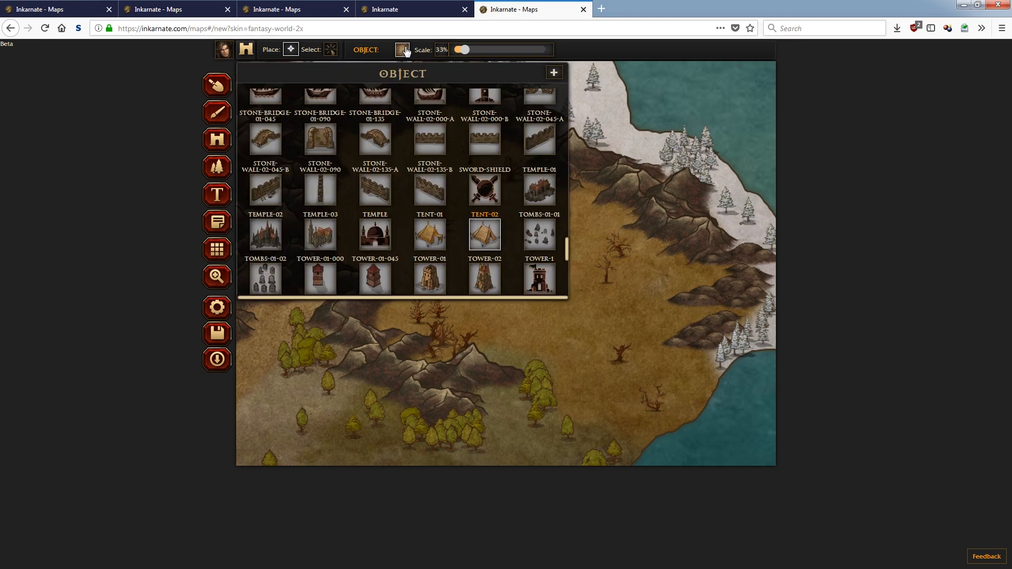
pyautogui.scroll(-1, 497, 213)
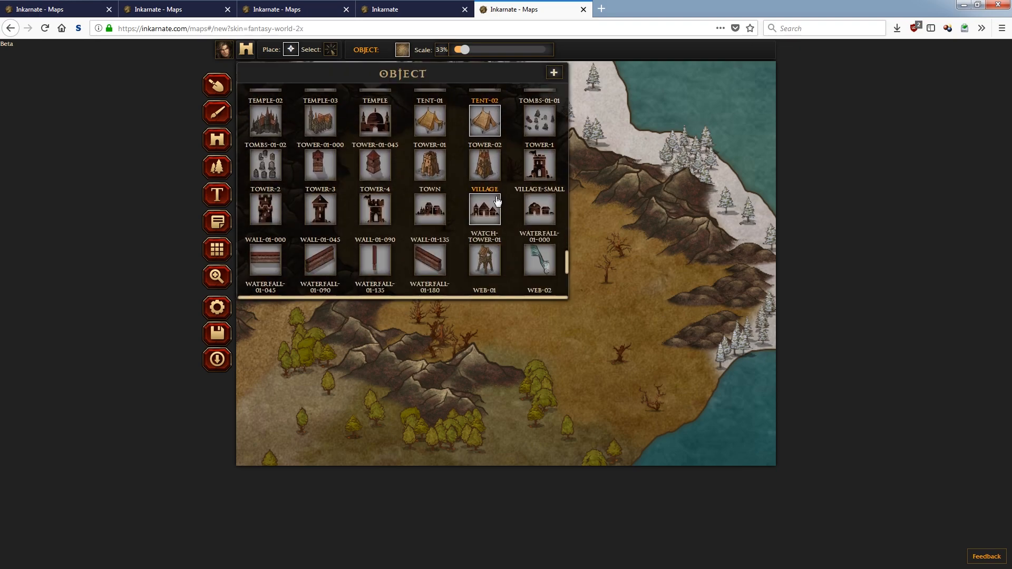
pyautogui.scroll(3, 493, 219)
pyautogui.scroll(5, 483, 228)
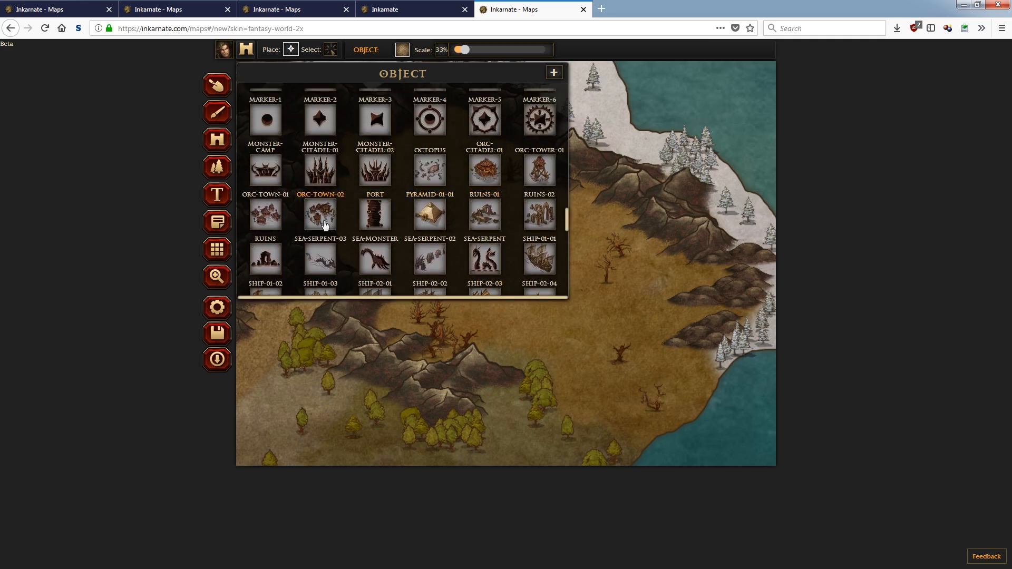
pyautogui.click(322, 225)
pyautogui.scroll(-2, 454, 84)
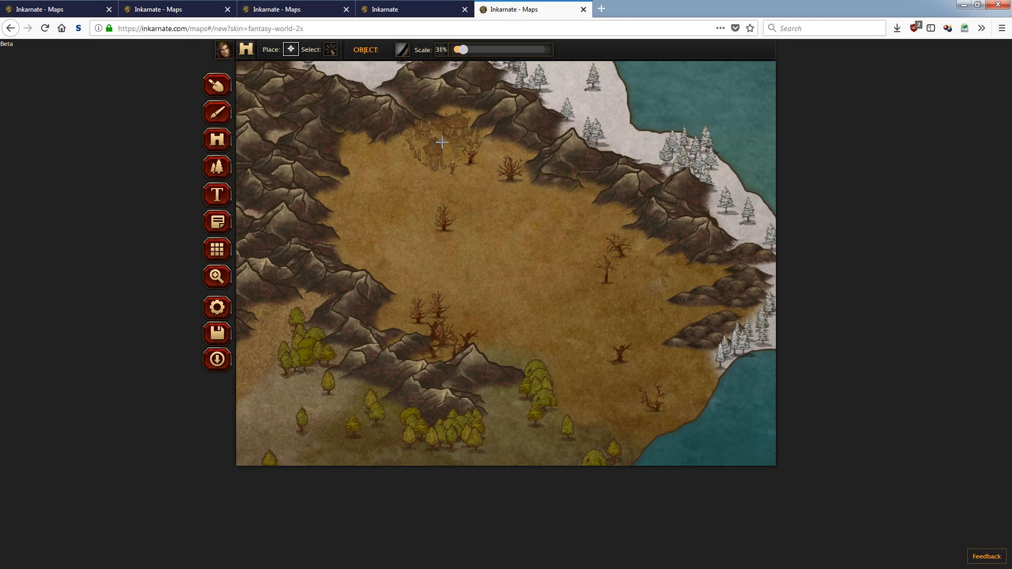
pyautogui.click(446, 138)
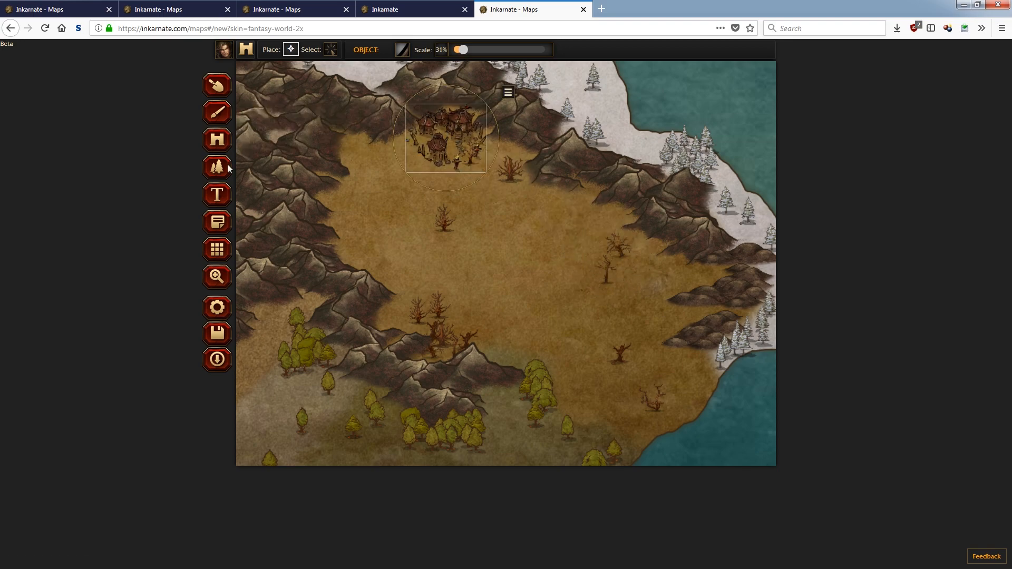
# - Place the Ruins-01 object at 31% scale on the brown plain's southeastern coast, just below the rocky hills
pyautogui.click(402, 49)
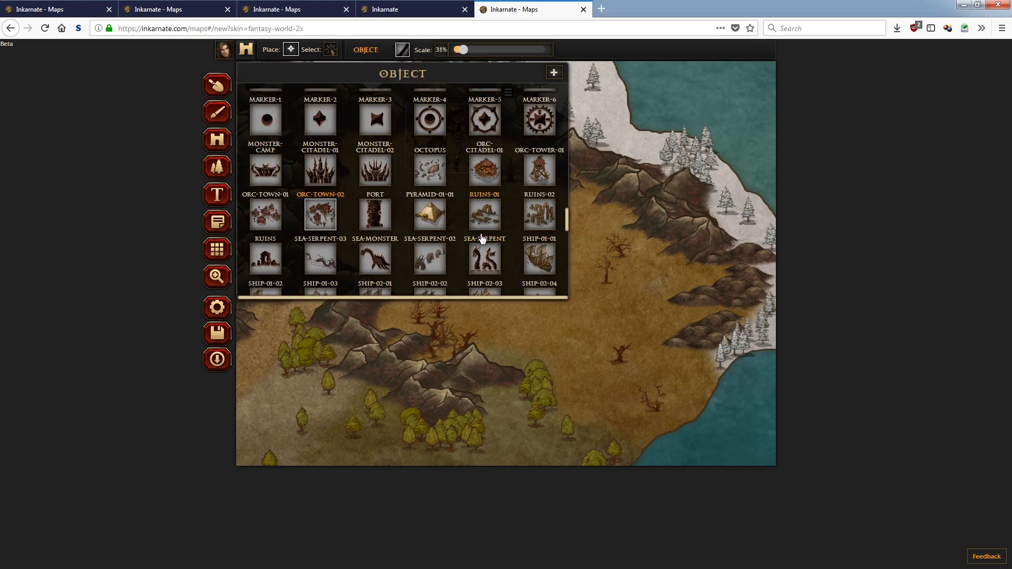
pyautogui.click(484, 215)
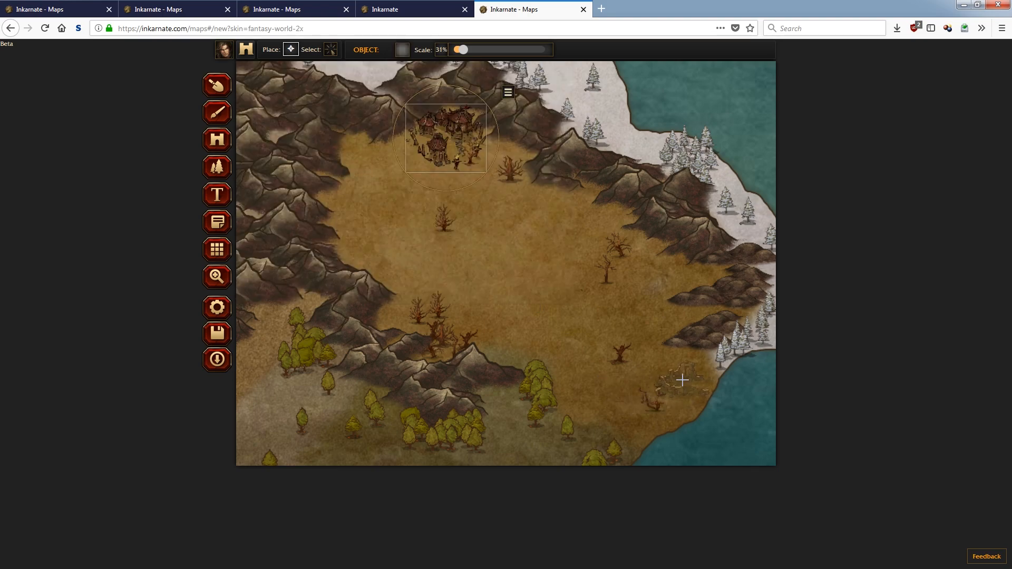
pyautogui.click(684, 373)
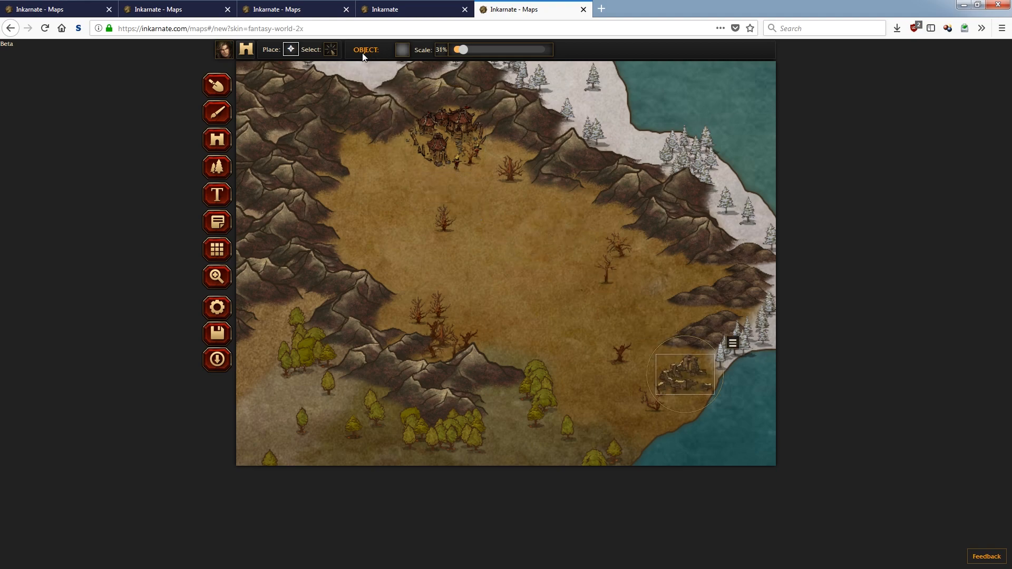
# - Place the Ruins-02 object at 31% scale at the brown plain's western edge, against the mountains southwest of the orc town
pyautogui.click(402, 50)
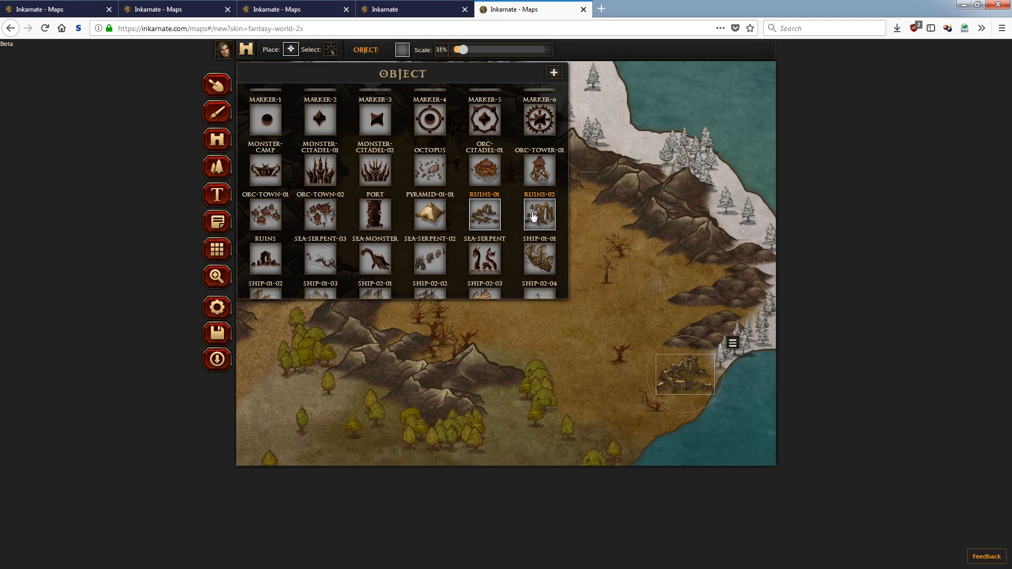
pyautogui.click(389, 291)
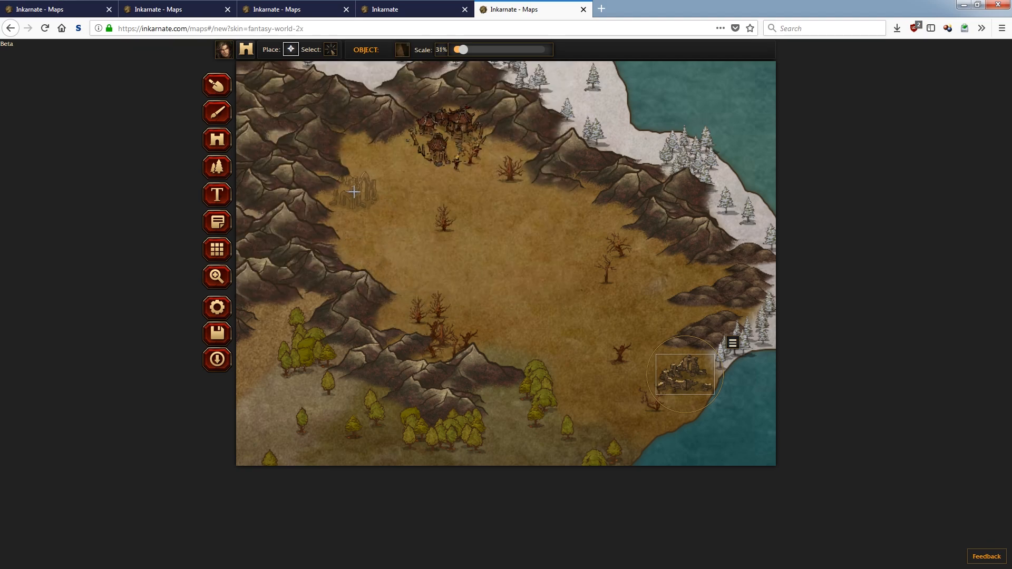
pyautogui.click(351, 190)
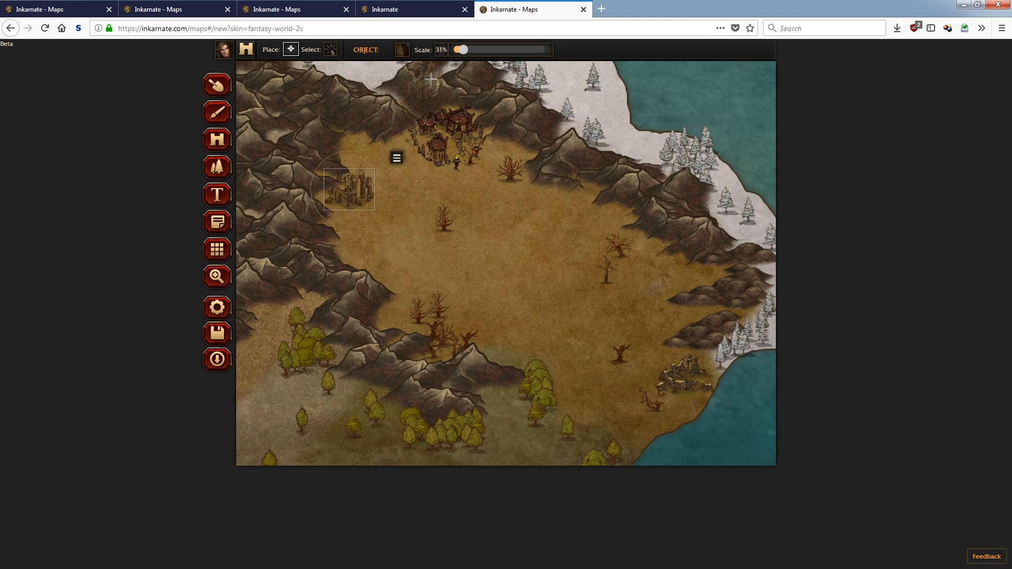
# - Place the Tower-01 object at 31% scale beside the green trees just south of the brown plain
pyautogui.click(405, 52)
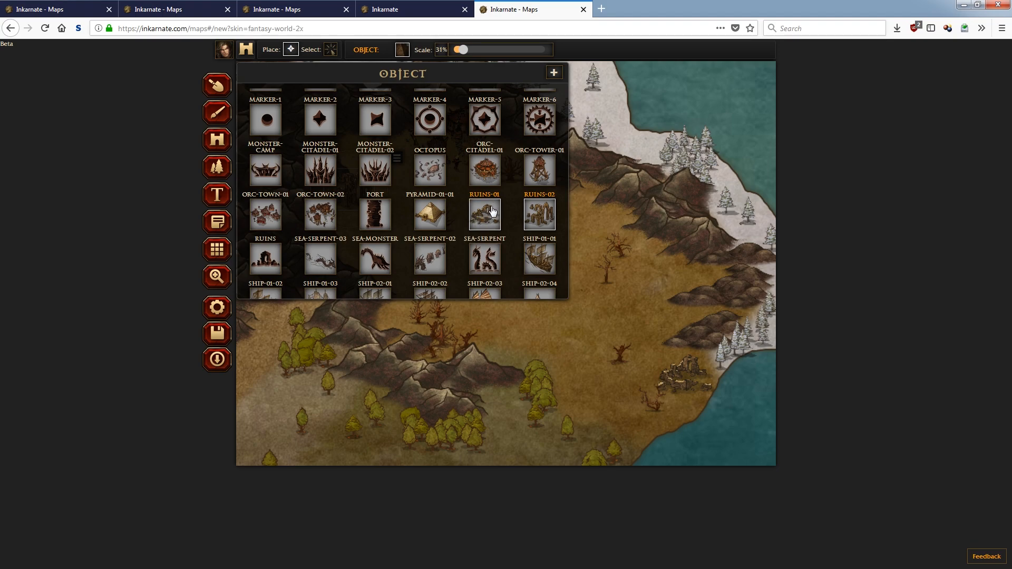
pyautogui.scroll(-1, 492, 211)
pyautogui.scroll(-1, 445, 208)
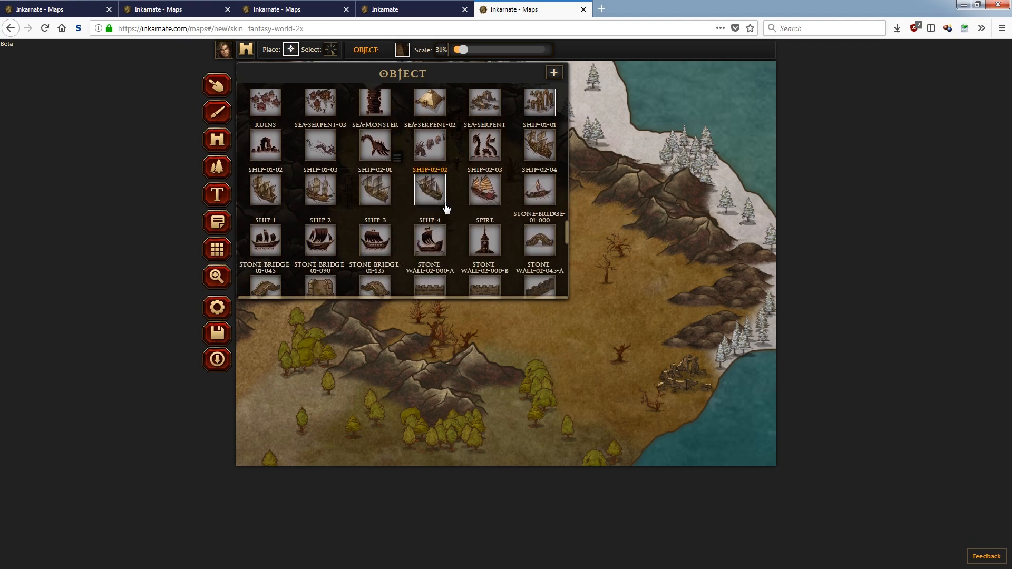
pyautogui.scroll(-2, 445, 209)
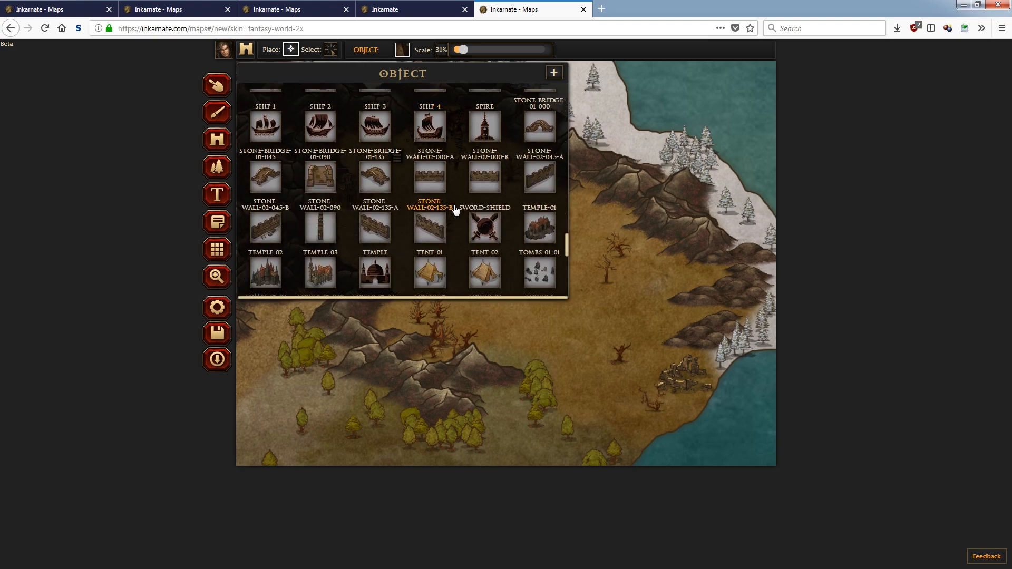
pyautogui.scroll(-1, 456, 210)
pyautogui.scroll(-2, 456, 210)
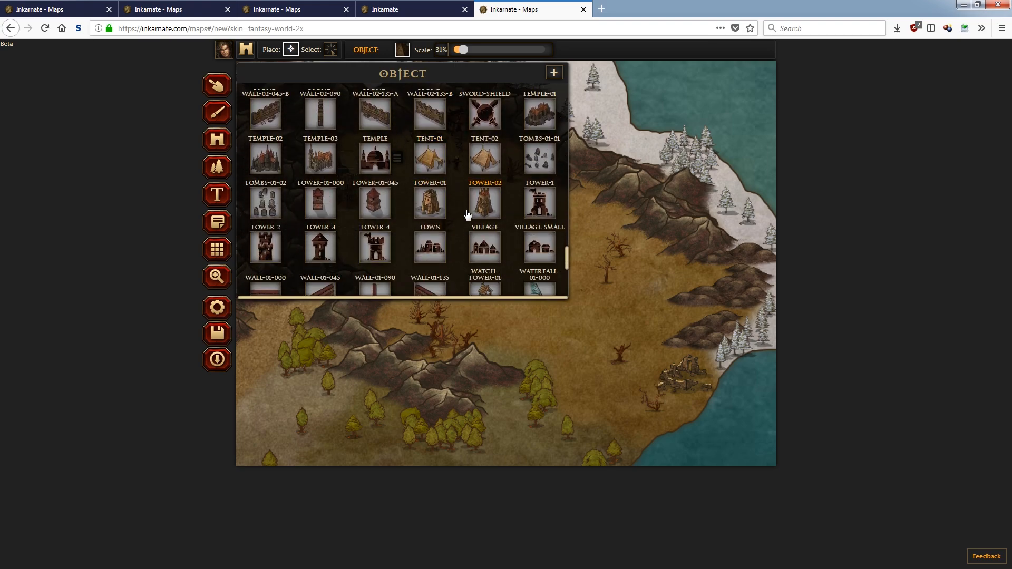
pyautogui.click(429, 207)
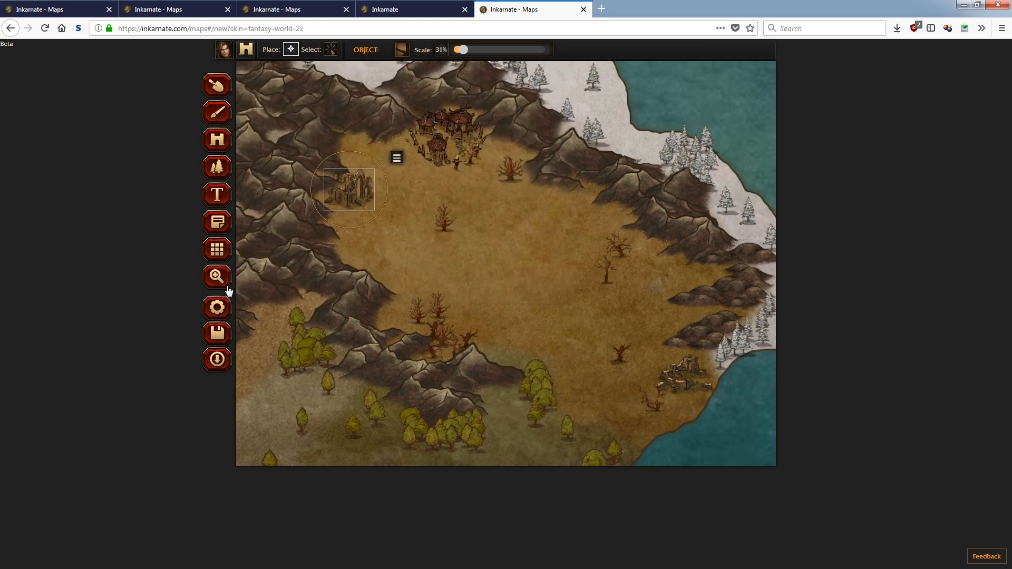
pyautogui.click(217, 276)
pyautogui.moveTo(626, 274); pyautogui.dragTo(602, 261)
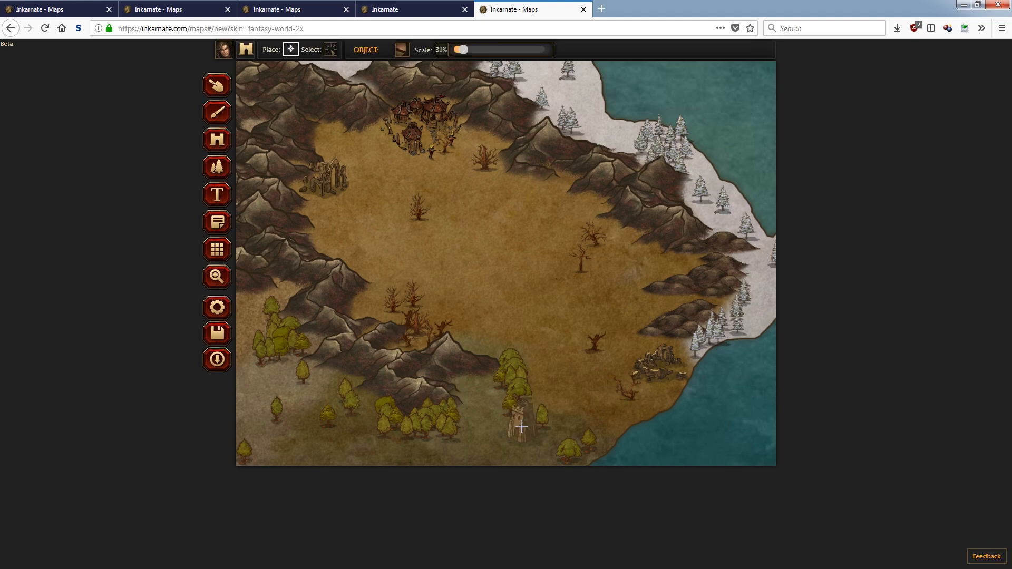
pyautogui.click(521, 421)
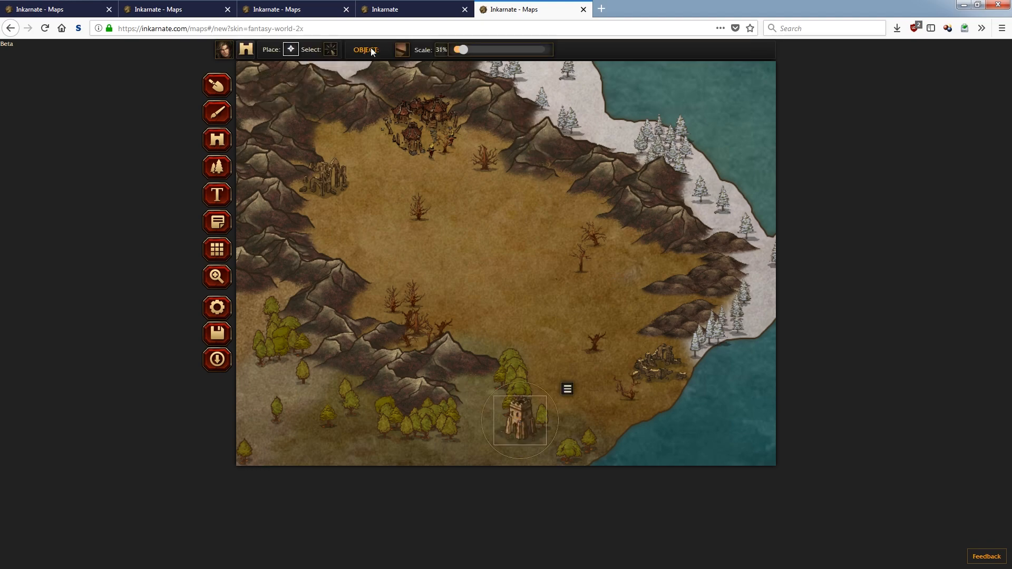
# - Add a small cluster of Village pattern houses at 30% scale around the southwestern foot of the stone tower
pyautogui.click(407, 50)
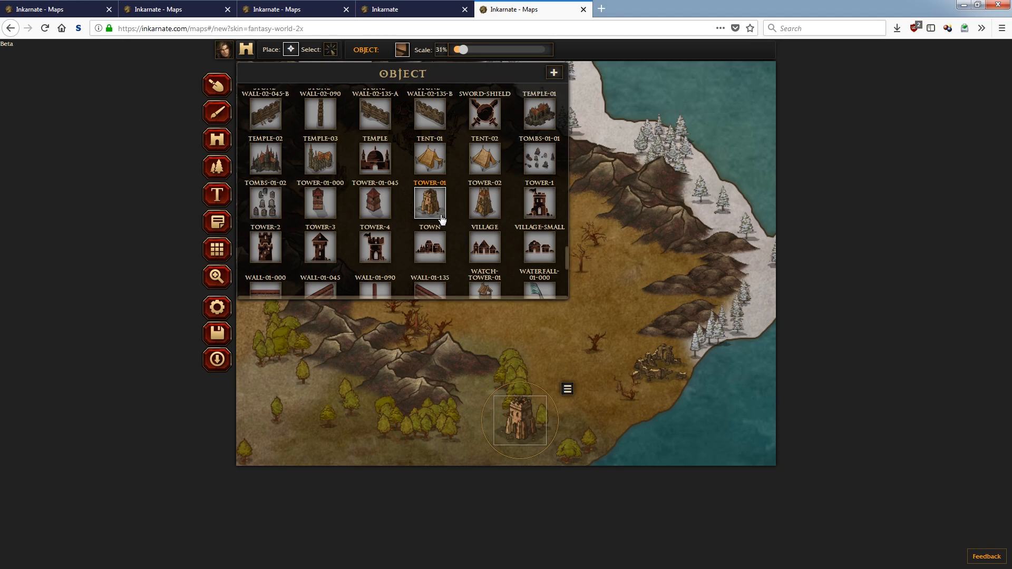
pyautogui.click(216, 168)
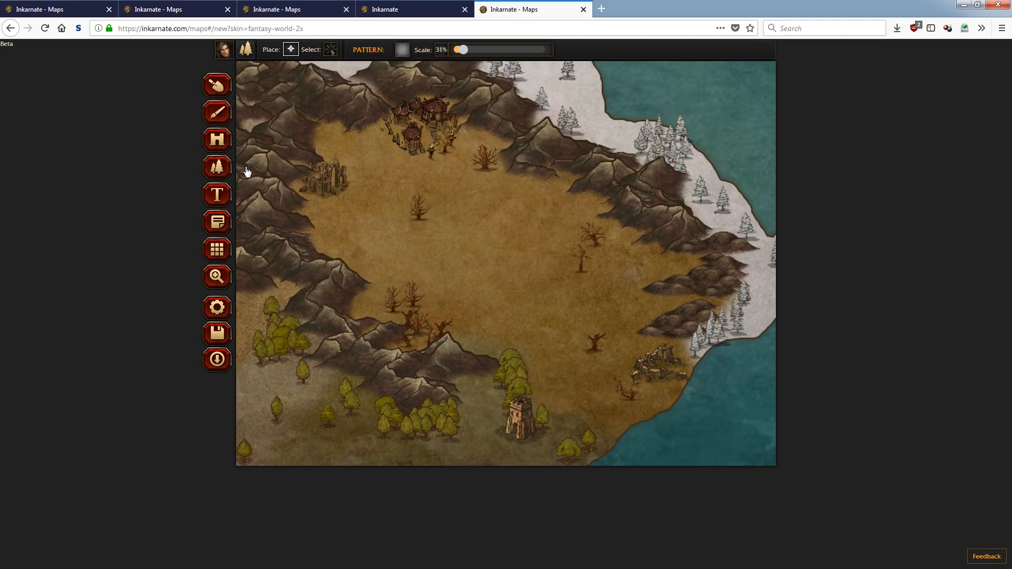
pyautogui.click(402, 51)
pyautogui.click(457, 280)
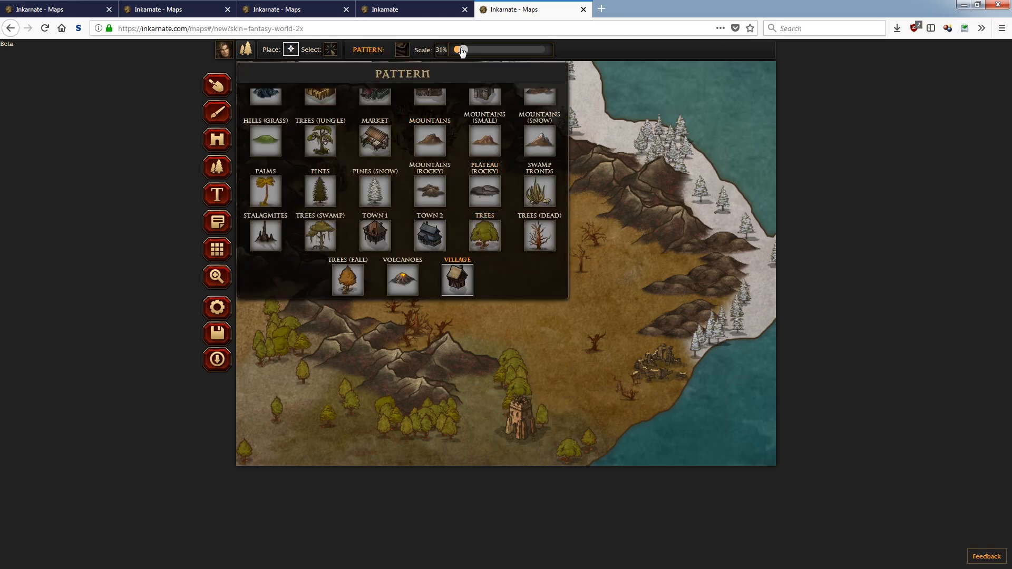
pyautogui.click(463, 51)
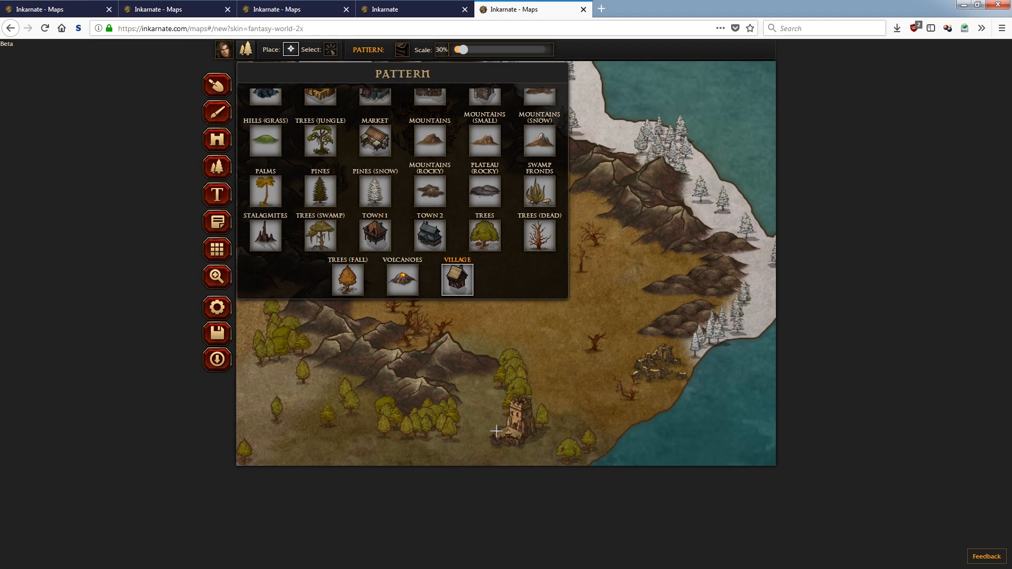
pyautogui.moveTo(491, 443); pyautogui.dragTo(519, 446)
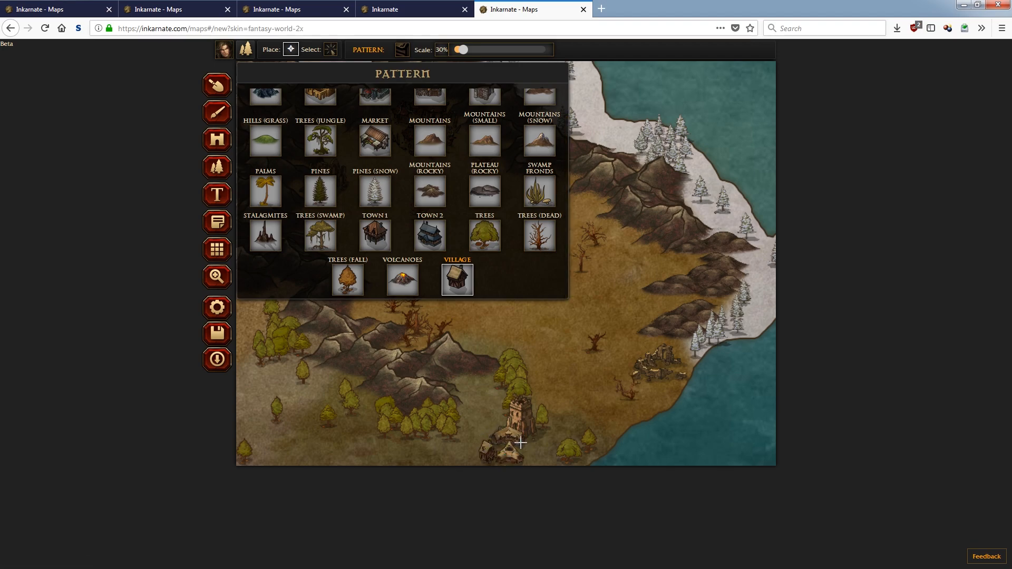
# - Place the Chasm-01-01 object at 60% scale near the middle of the brown plain, southeast of the orc town
pyautogui.click(216, 276)
pyautogui.moveTo(378, 51); pyautogui.dragTo(345, 52)
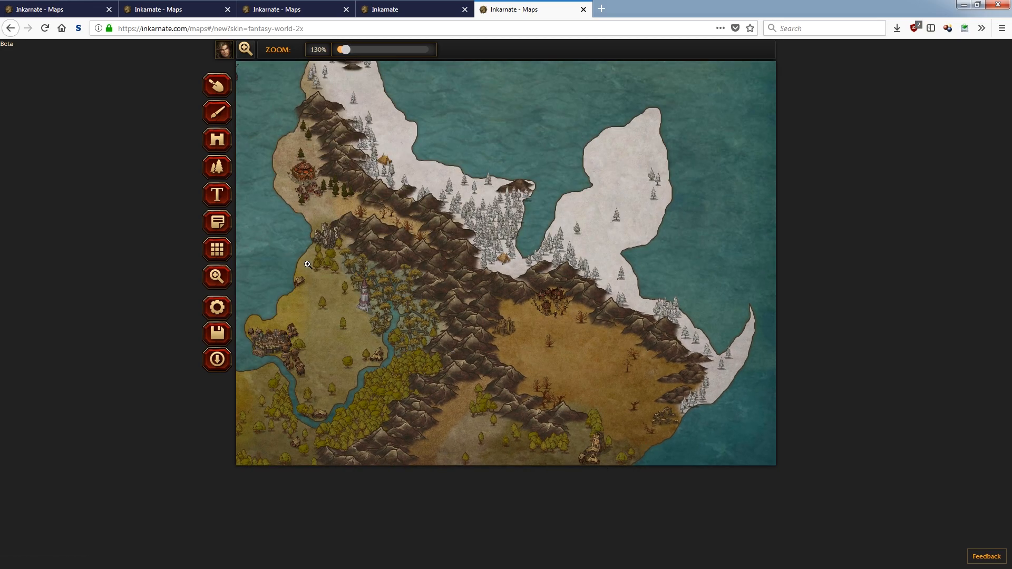
pyautogui.moveTo(349, 55); pyautogui.dragTo(367, 52)
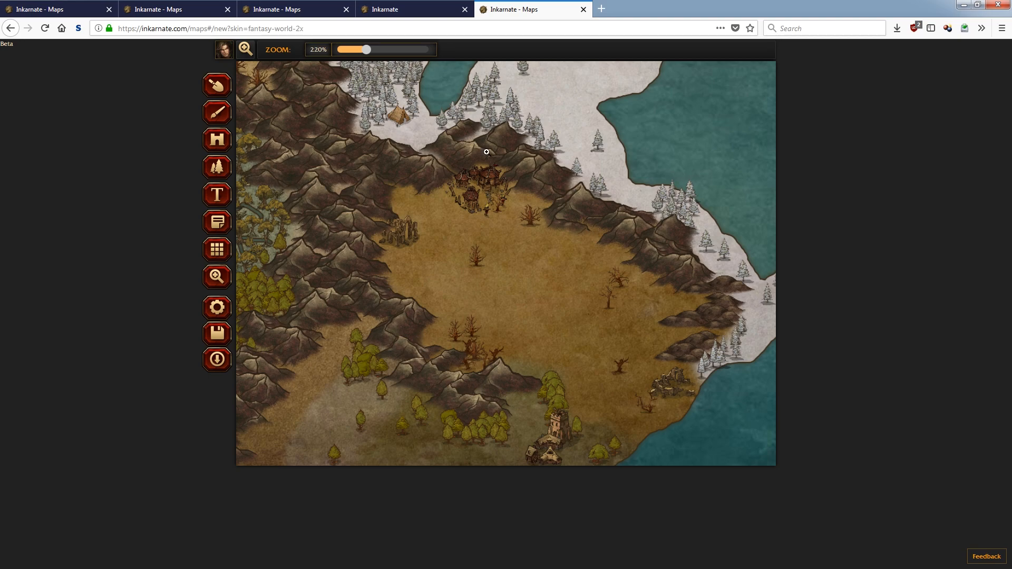
pyautogui.click(217, 140)
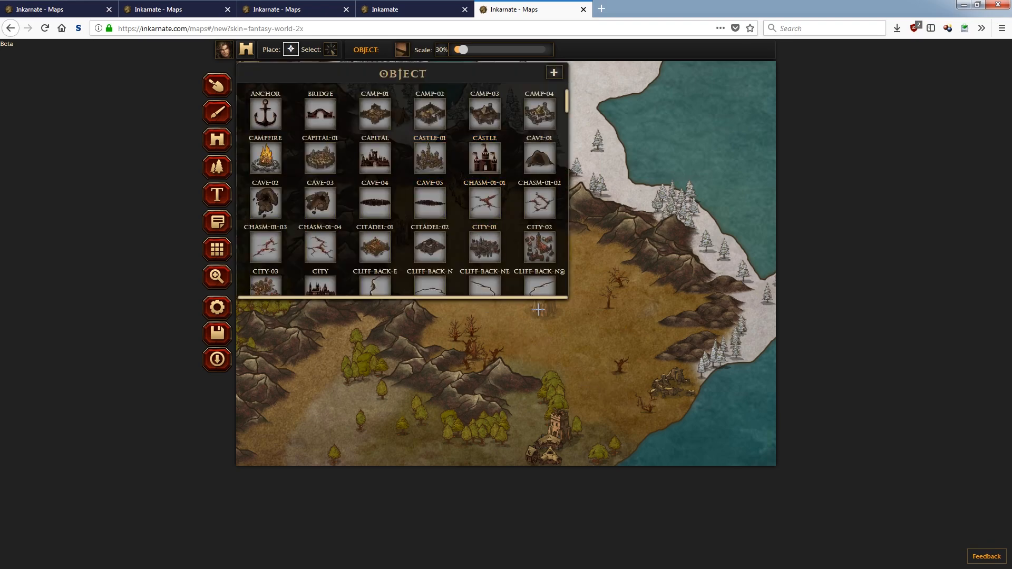
pyautogui.click(480, 211)
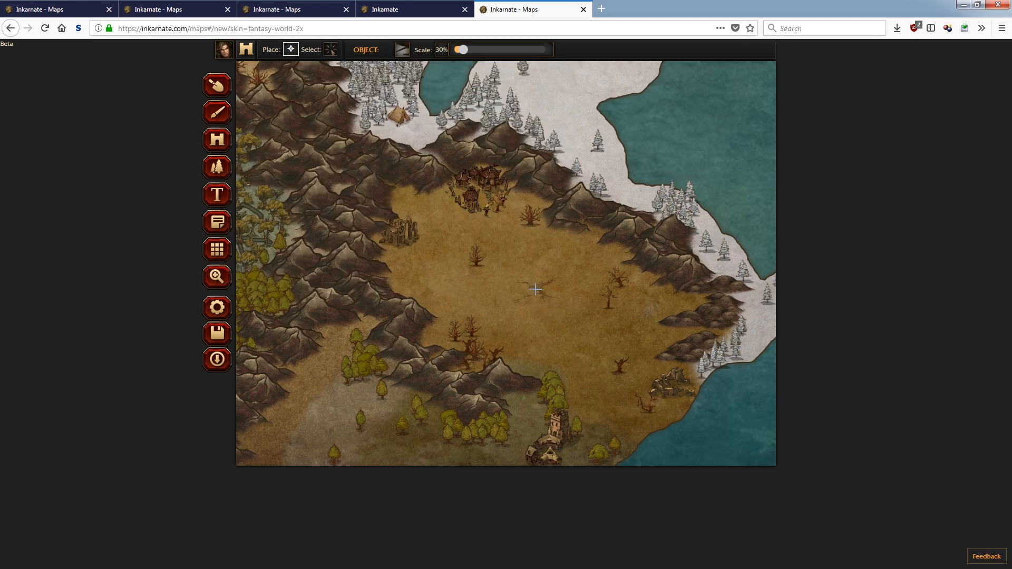
pyautogui.moveTo(462, 49); pyautogui.dragTo(477, 52)
pyautogui.moveTo(552, 293); pyautogui.dragTo(572, 276)
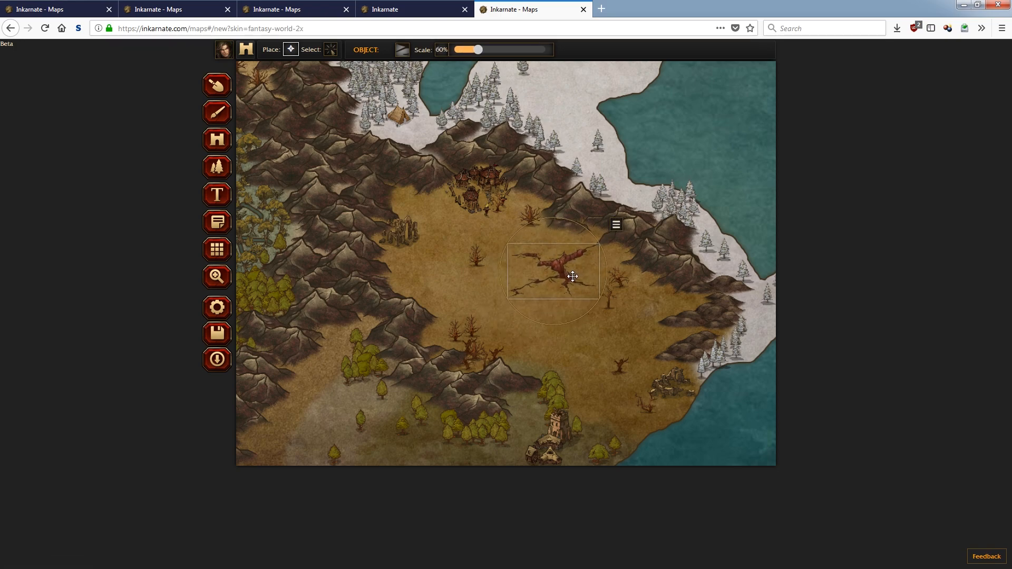
# - Place the Cave-04 object at 19% scale at the foot of the mountains on the brown plain's northern edge, just above the chasm
pyautogui.click(408, 49)
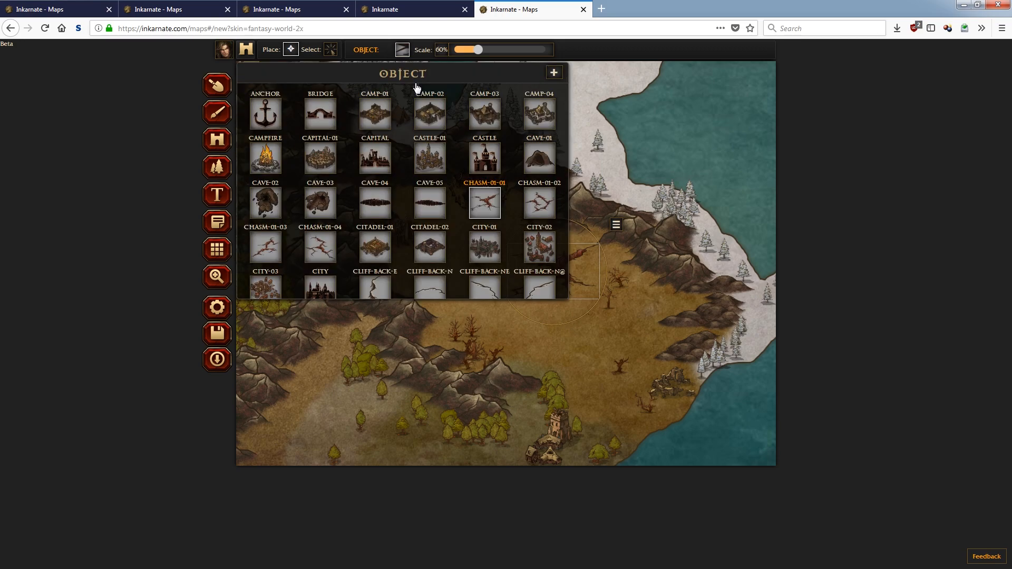
pyautogui.click(383, 203)
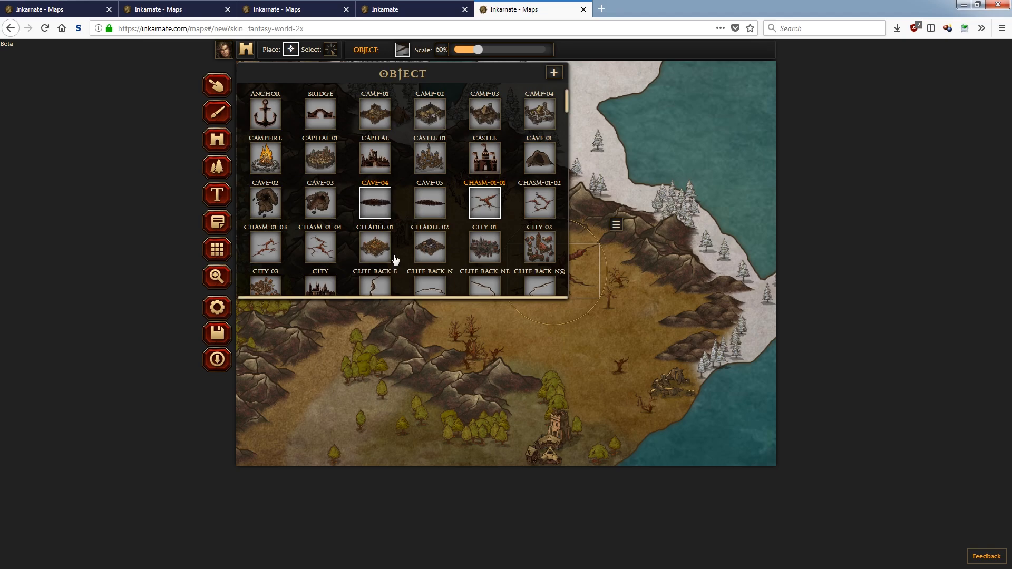
pyautogui.click(595, 226)
pyautogui.moveTo(477, 50); pyautogui.dragTo(457, 53)
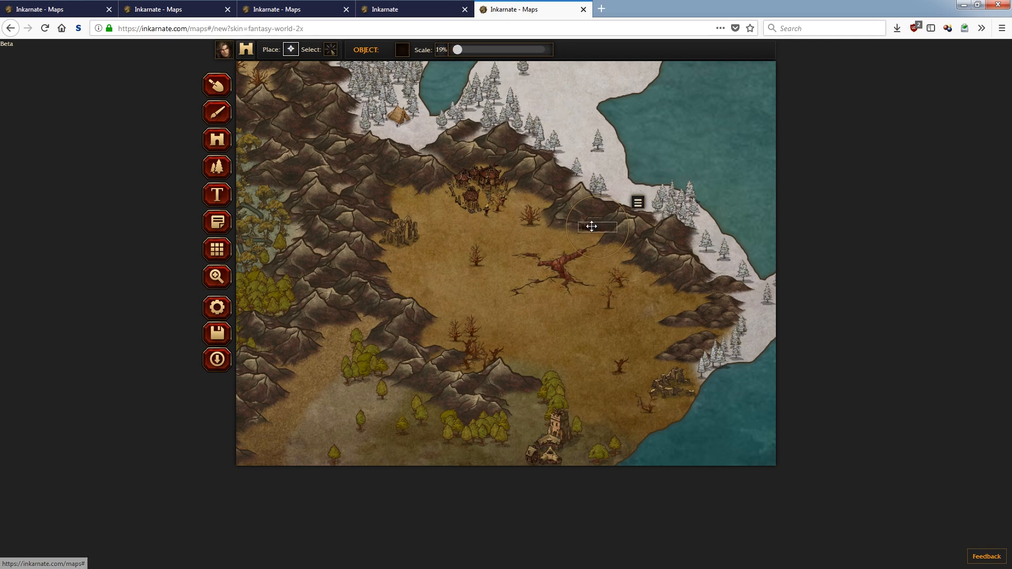
pyautogui.moveTo(592, 226); pyautogui.dragTo(563, 226)
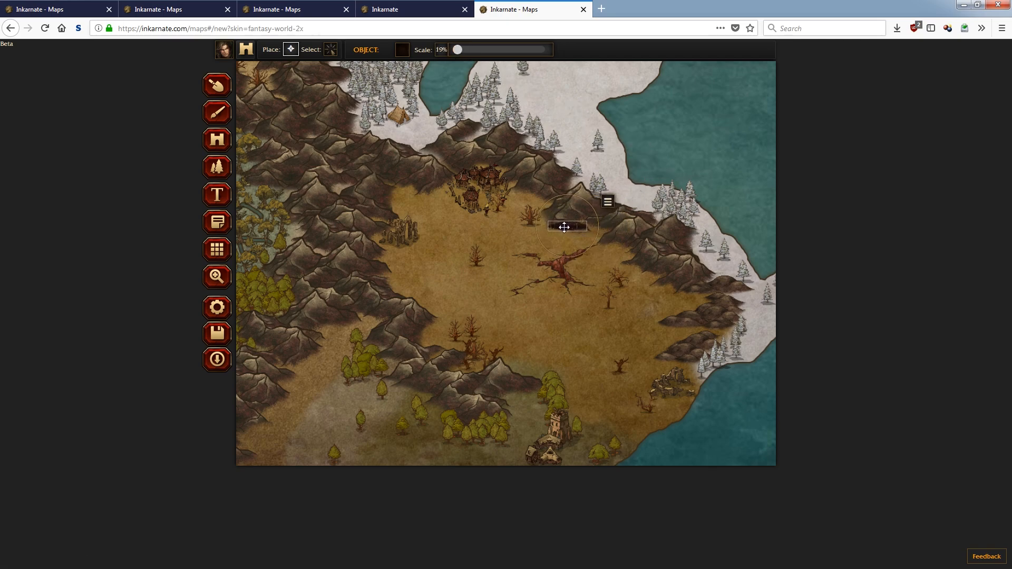
# - Place the Dwarven-Mine-01-01 object at 30% scale against the southwestern foot of the mountains that border the brown plain on the south
pyautogui.click(216, 276)
pyautogui.moveTo(401, 200); pyautogui.dragTo(519, 199)
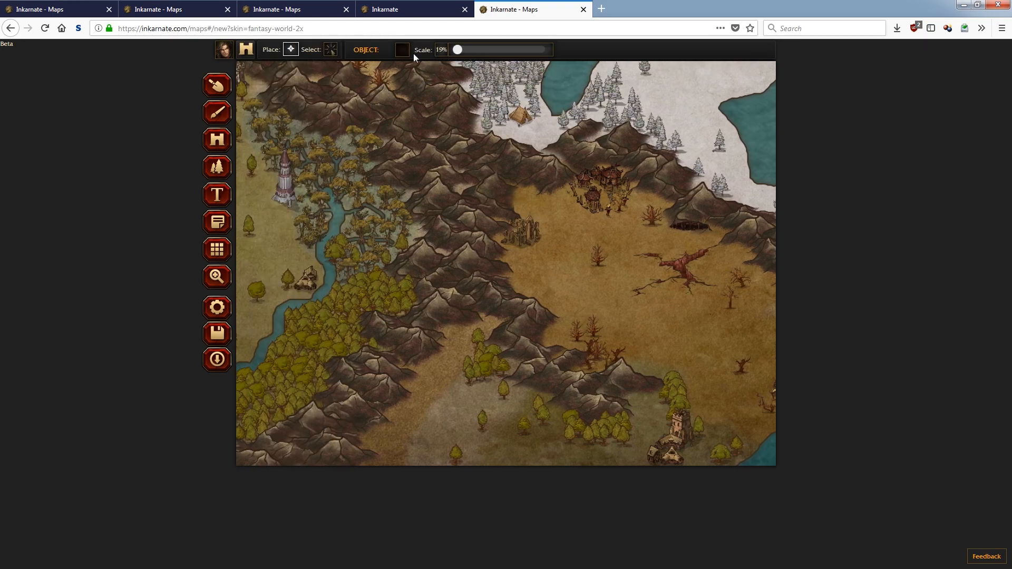
pyautogui.click(403, 51)
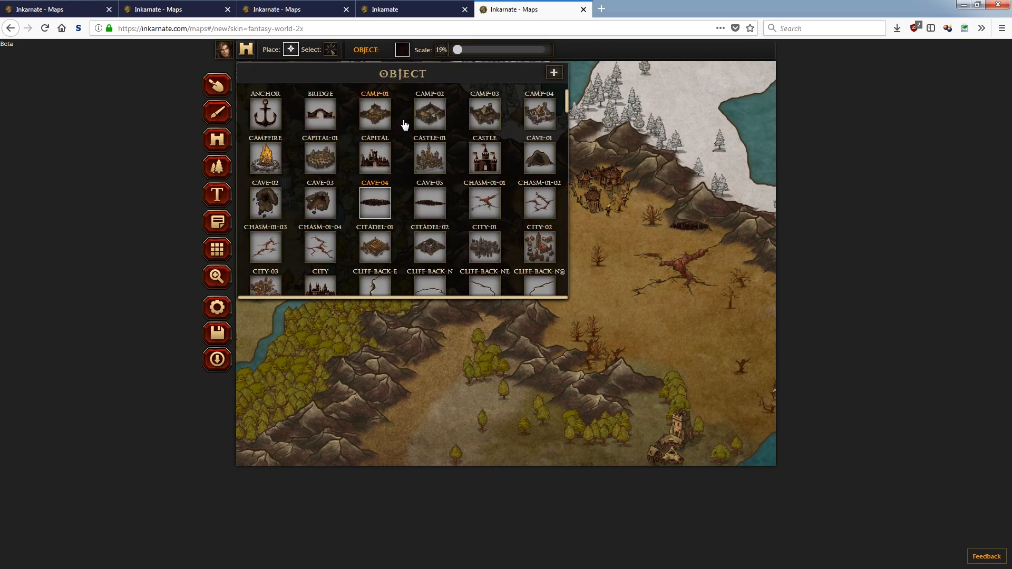
pyautogui.scroll(-10, 425, 204)
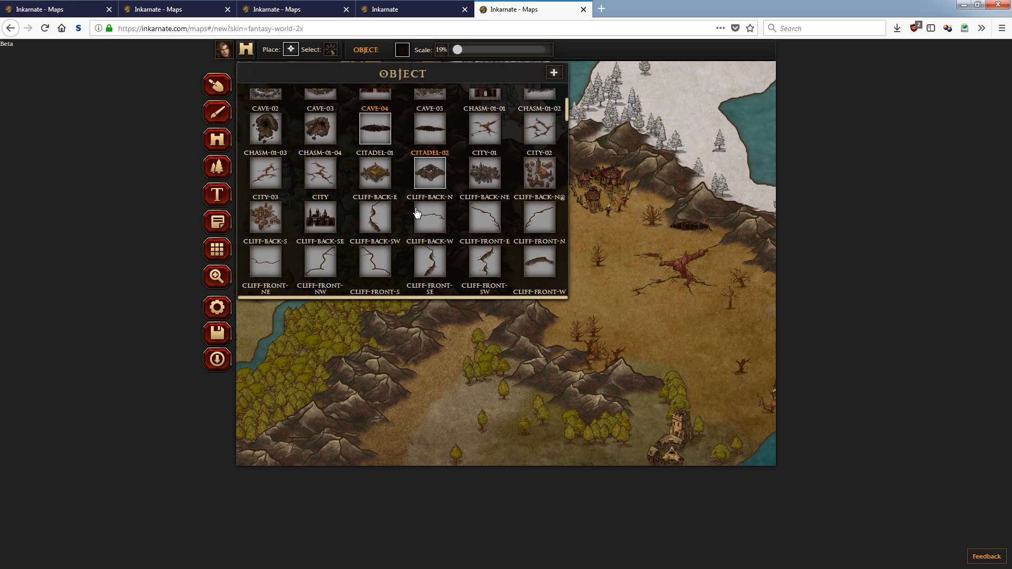
pyautogui.scroll(-5, 437, 205)
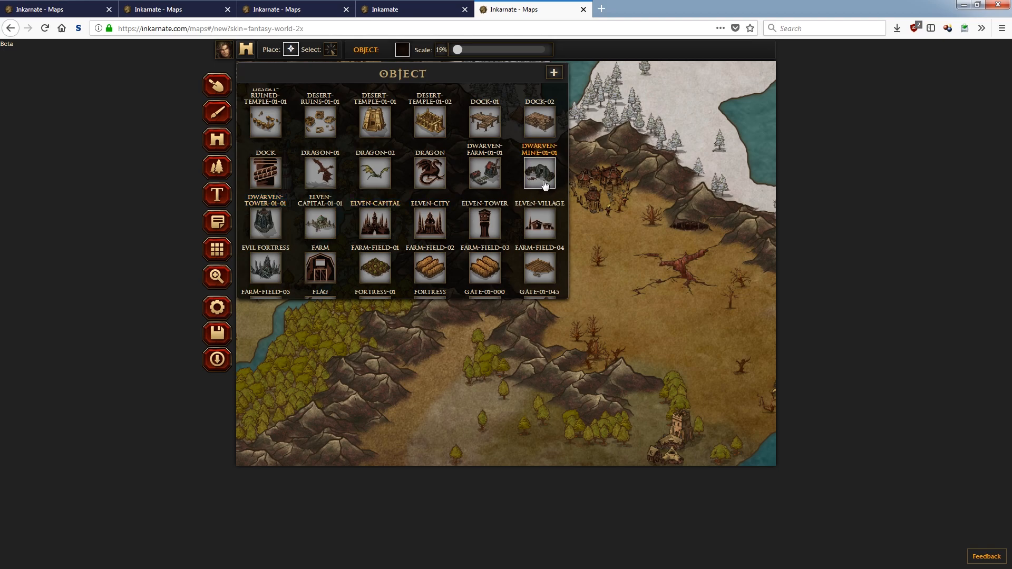
pyautogui.click(219, 277)
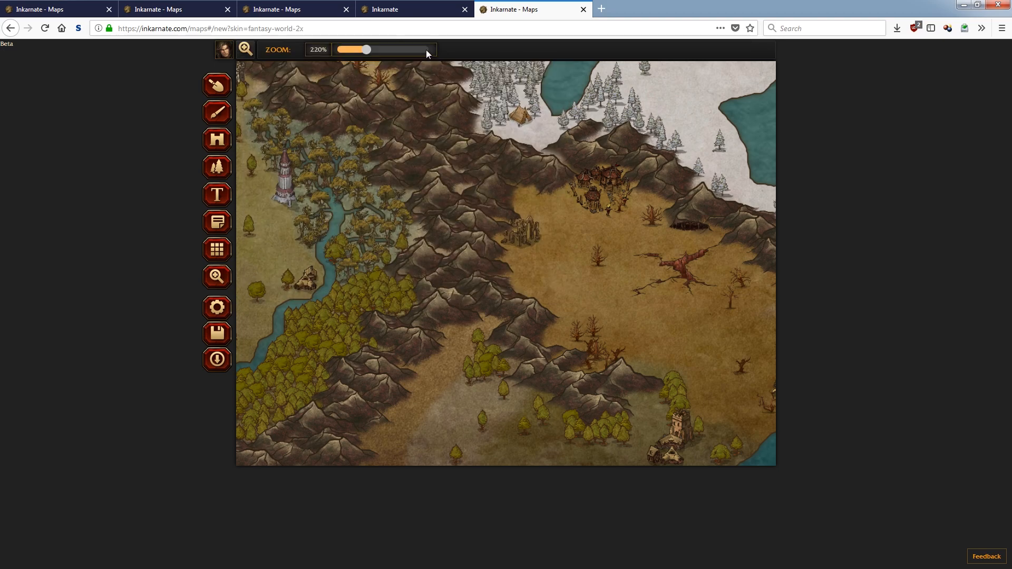
pyautogui.moveTo(366, 52); pyautogui.dragTo(418, 50)
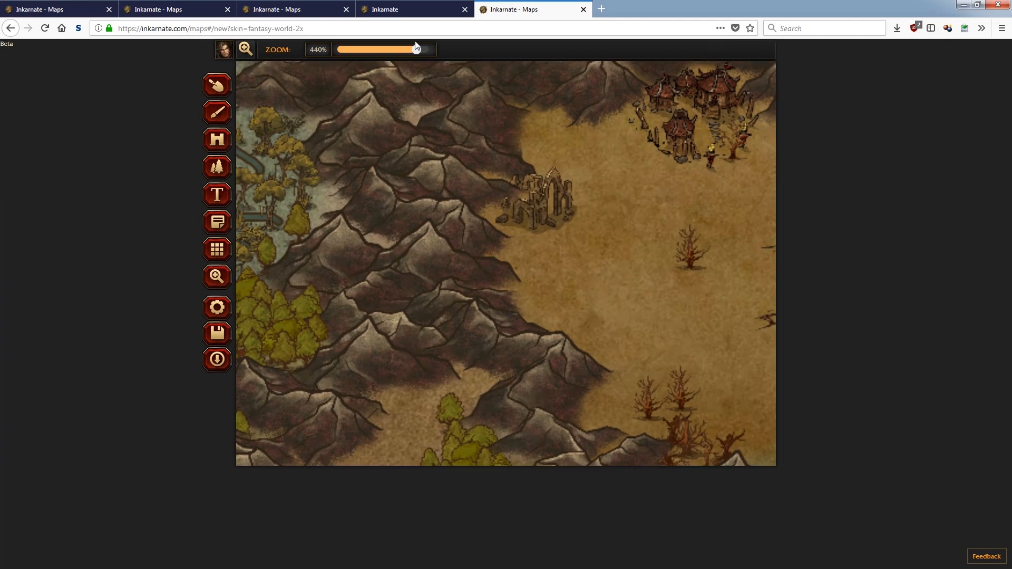
pyautogui.moveTo(515, 277); pyautogui.dragTo(488, 178)
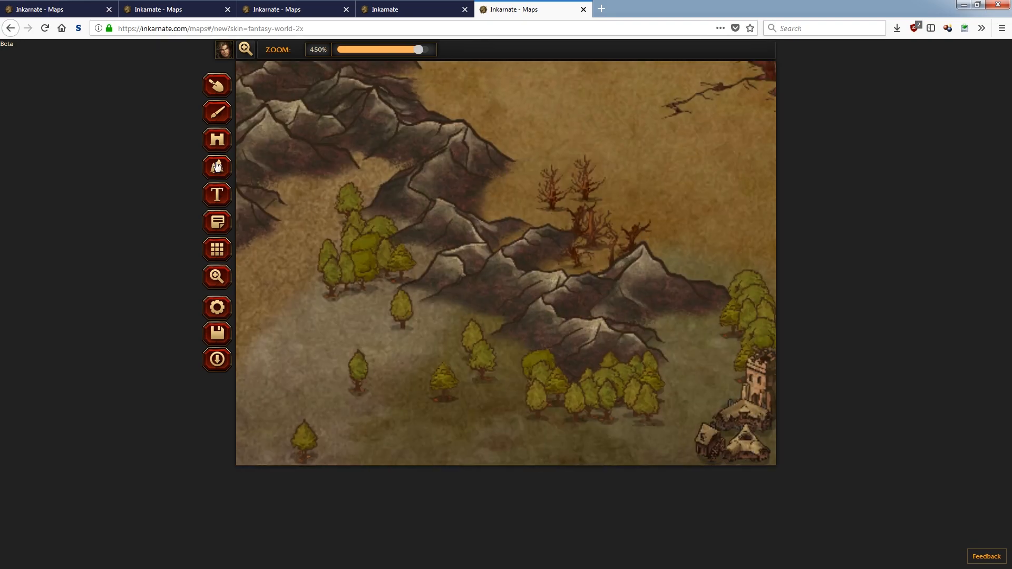
pyautogui.press('o')
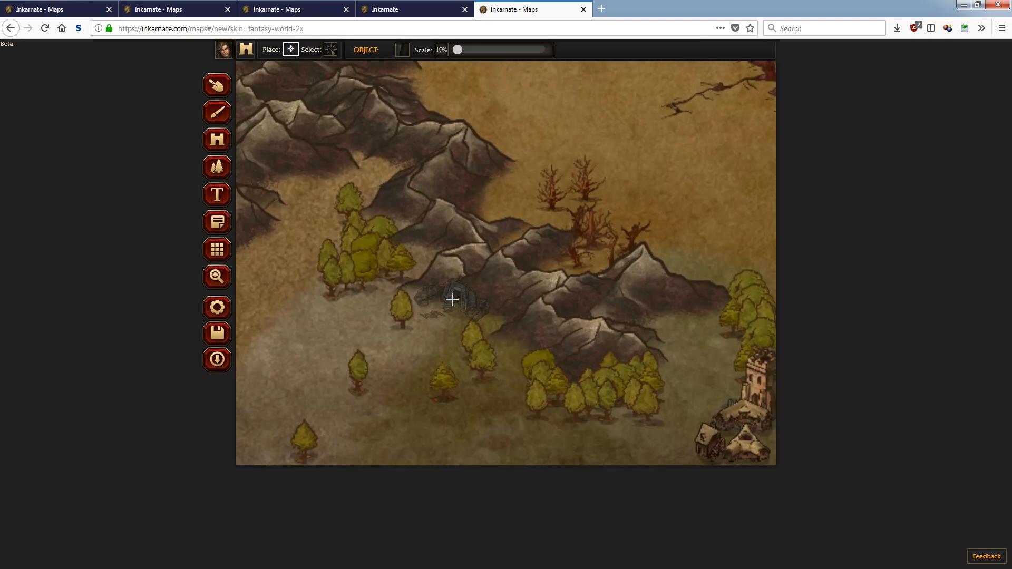
pyautogui.moveTo(457, 49); pyautogui.dragTo(467, 51)
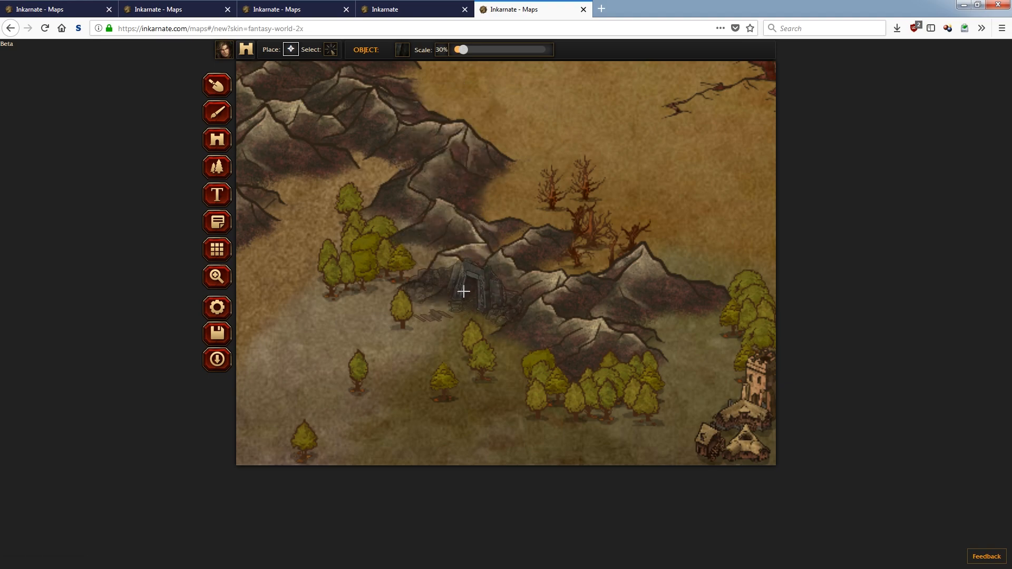
pyautogui.click(463, 294)
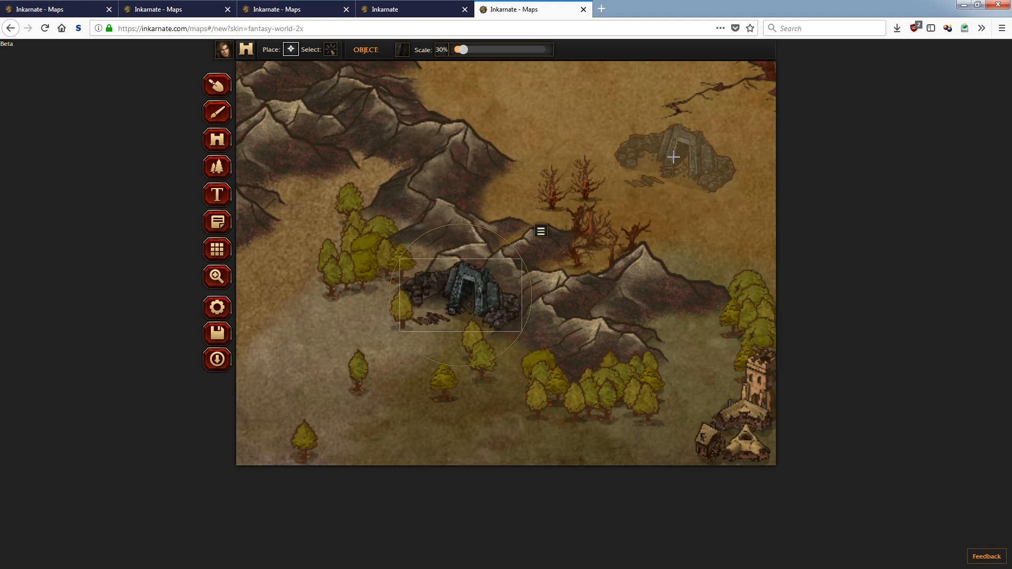
# - Place the Dwarven-Farm-01-01 object at 24% scale just west of the dwarven mine
pyautogui.click(402, 49)
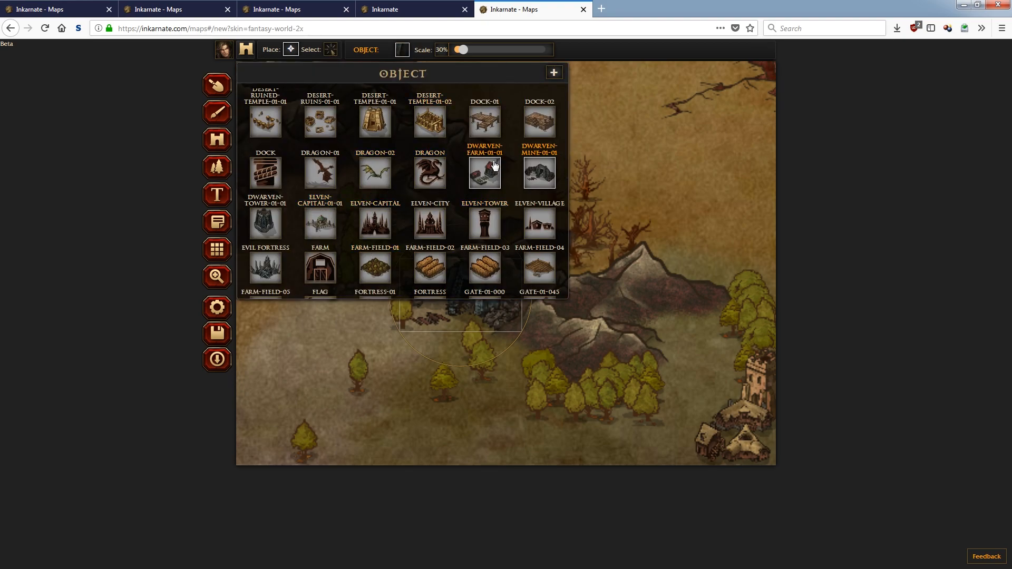
pyautogui.click(351, 372)
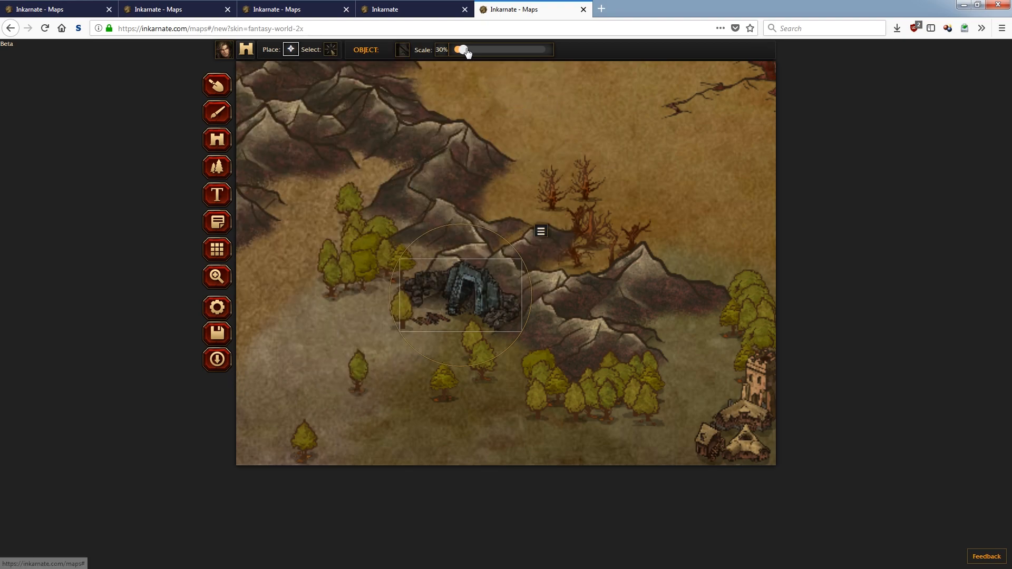
pyautogui.click(354, 287)
pyautogui.moveTo(468, 55); pyautogui.dragTo(461, 54)
pyautogui.moveTo(412, 280); pyautogui.dragTo(396, 292)
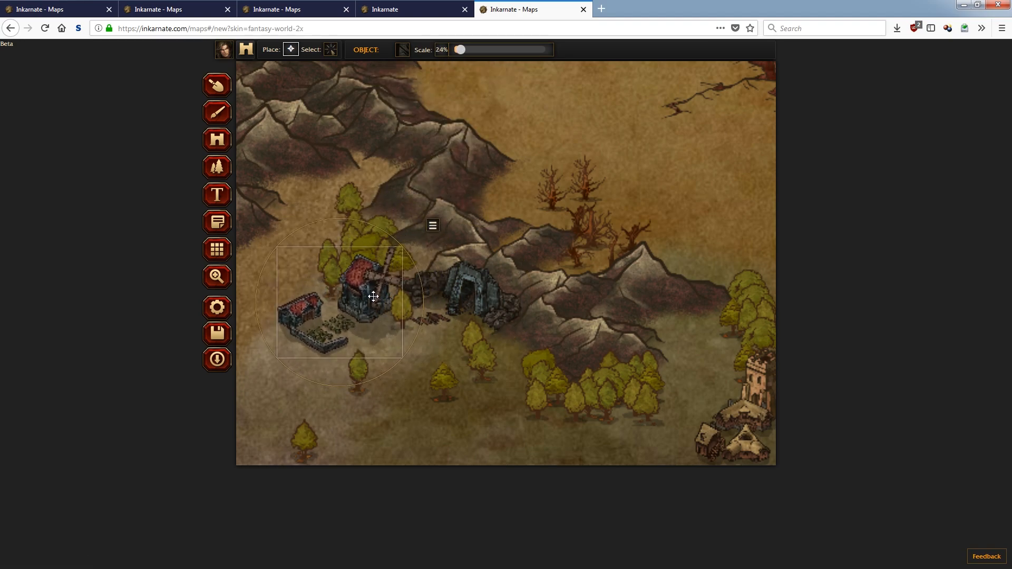
# - Place two Dwarven-Tower-01-01 objects at 24% scale, one south of the mine and one southwest of the dwarven farm
pyautogui.click(403, 50)
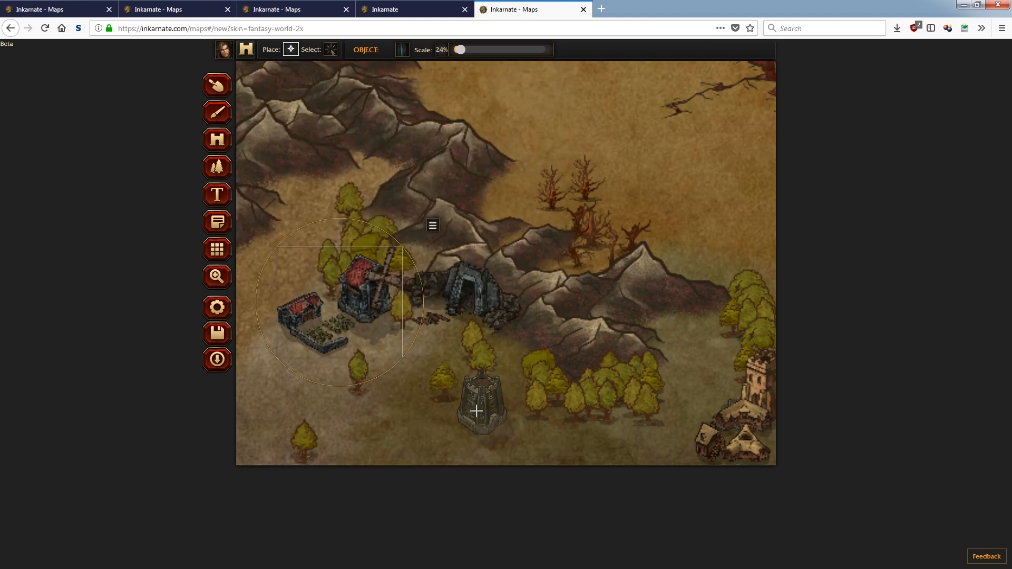
pyautogui.click(485, 411)
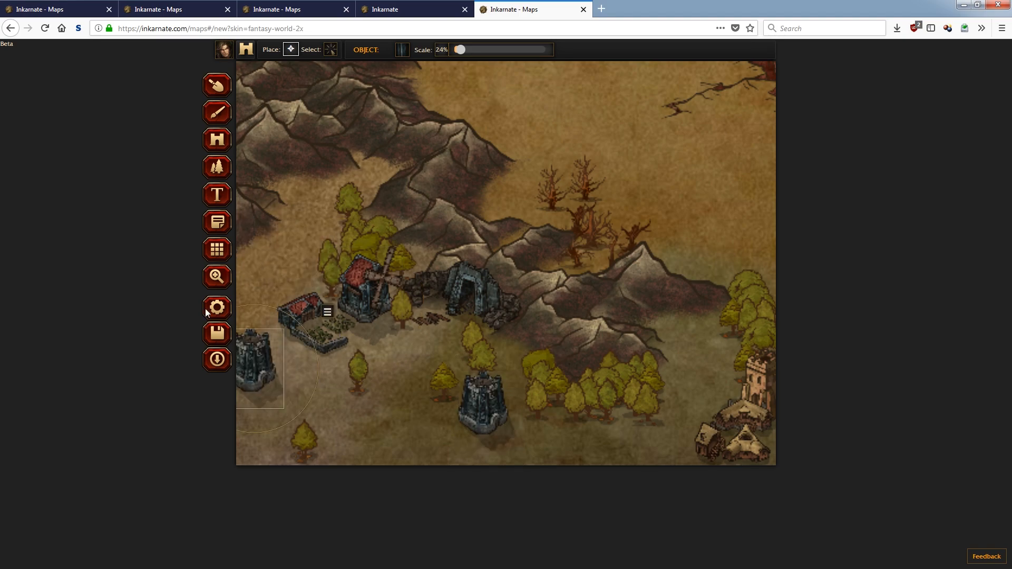
# - Scatter several Trees (Dead) pattern trees at 50% scale across the sandy valley north and west of the dwarven farm
pyautogui.click(216, 276)
pyautogui.moveTo(416, 249); pyautogui.dragTo(524, 199)
pyautogui.click(216, 167)
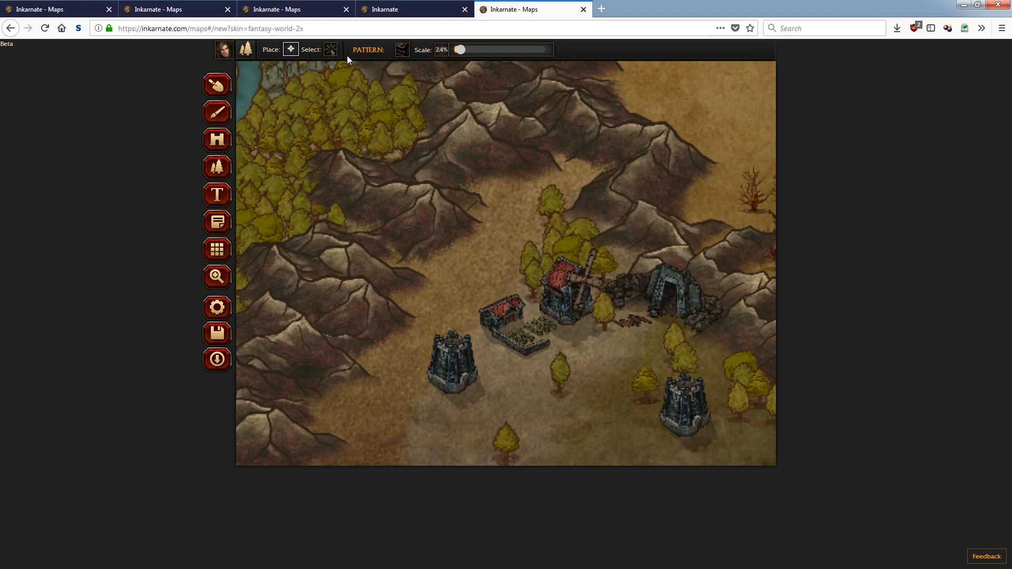
pyautogui.click(403, 52)
pyautogui.click(534, 247)
pyautogui.moveTo(461, 51); pyautogui.dragTo(475, 51)
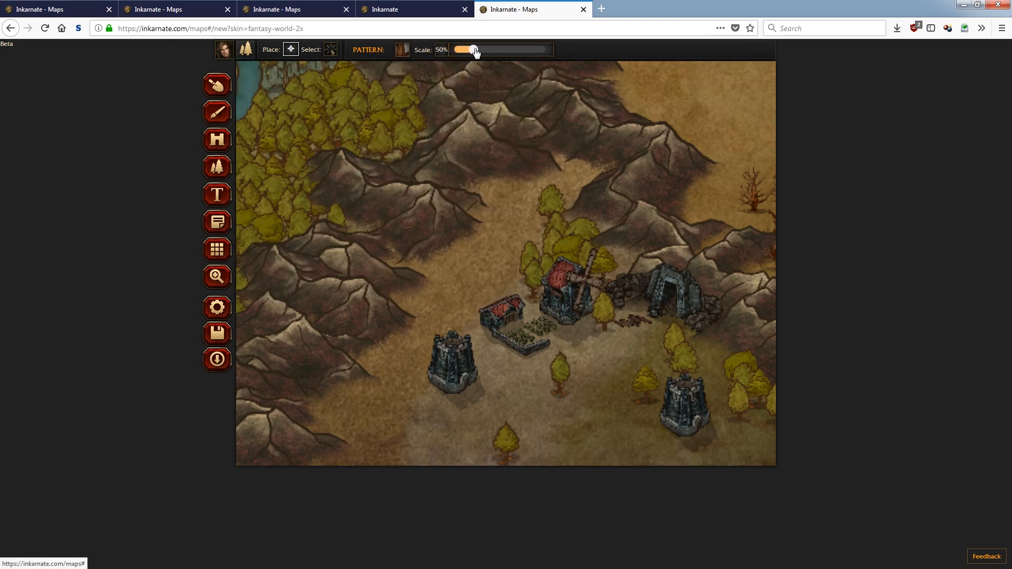
pyautogui.click(570, 173)
pyautogui.click(353, 410)
pyautogui.click(419, 332)
pyautogui.click(439, 274)
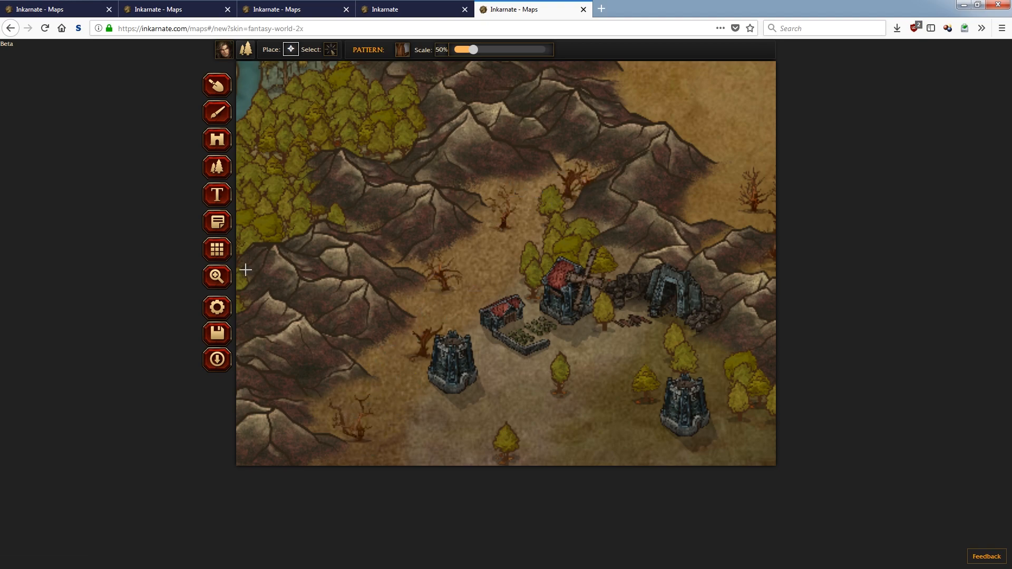
# - Zoom out to 100% and export the map as a JPG file named Showcase Map in the Worldmap folder
pyautogui.click(216, 278)
pyautogui.moveTo(420, 50); pyautogui.dragTo(340, 52)
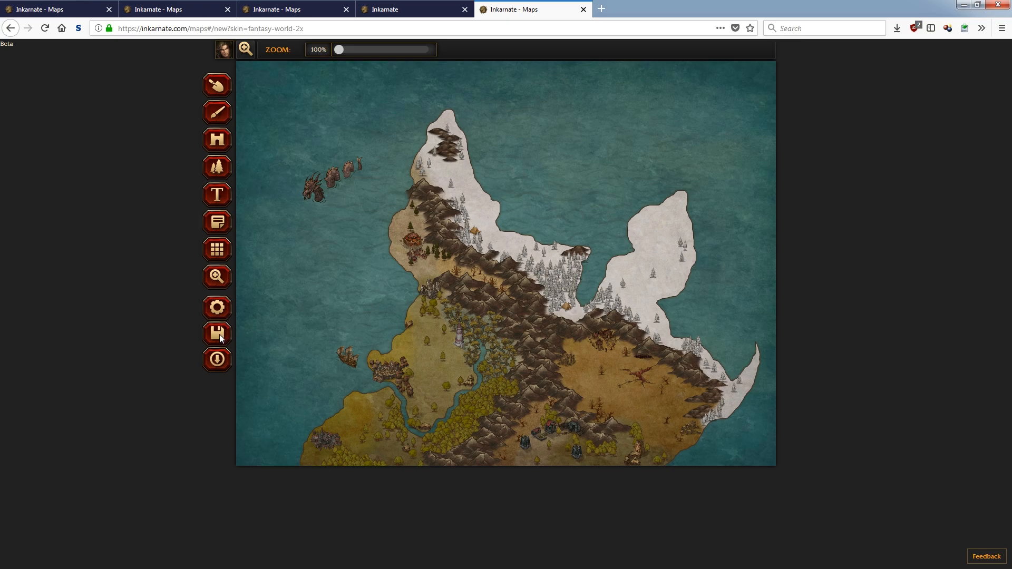
pyautogui.click(222, 356)
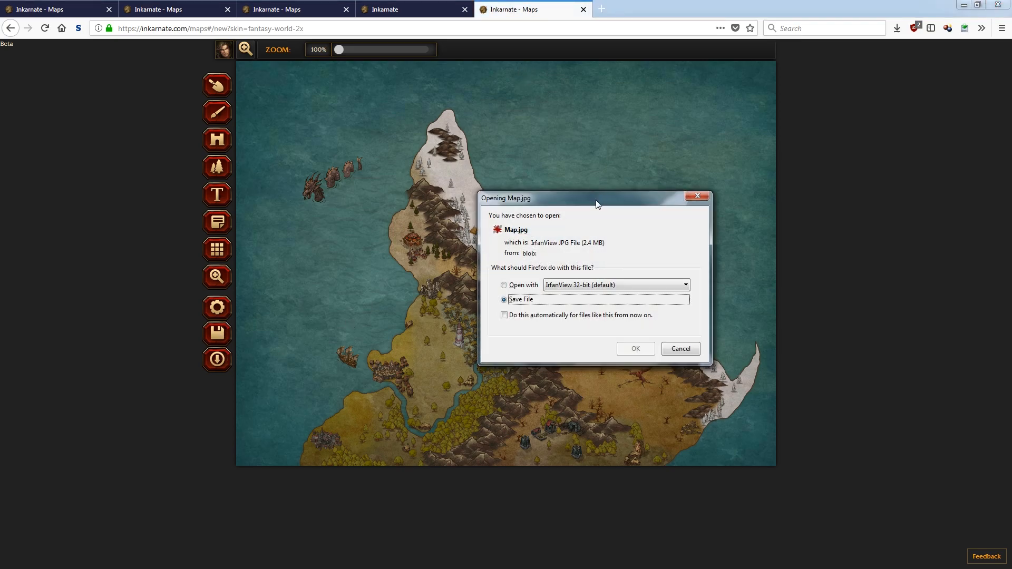
pyautogui.press('Return')
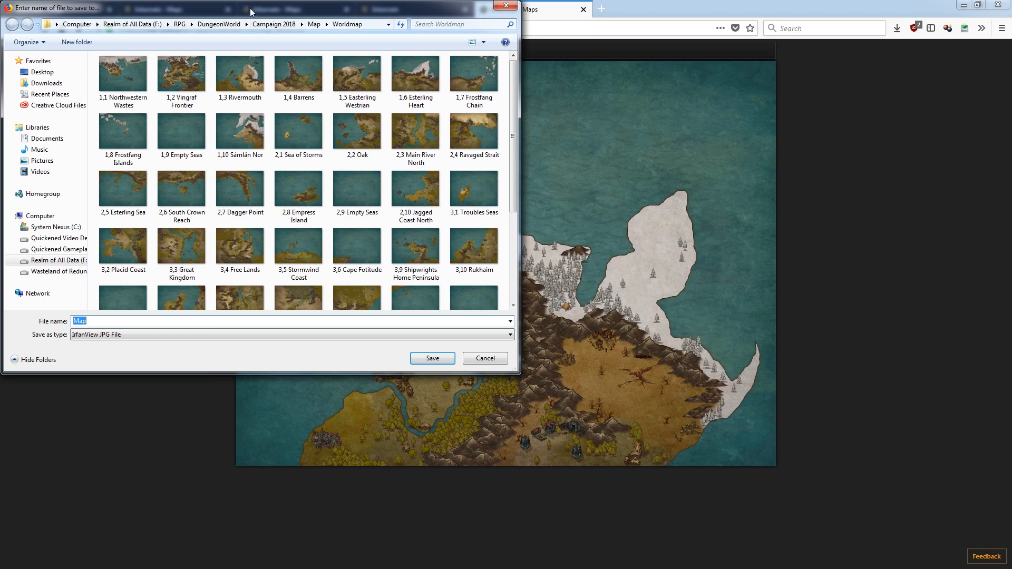
pyautogui.moveTo(269, 7); pyautogui.dragTo(0, 41)
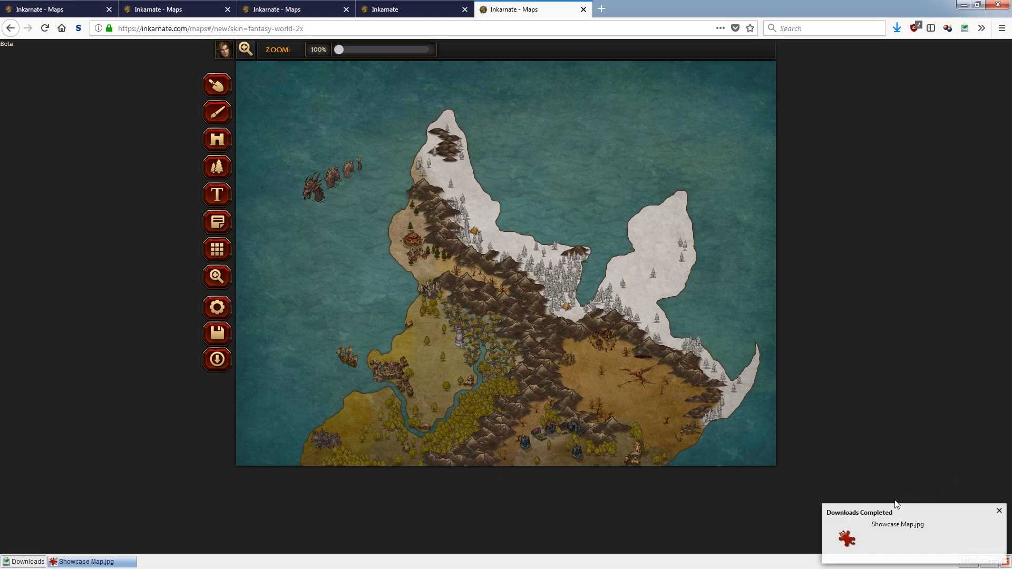
# - Open the downloaded Showcase Map.jpg in IrfanView and examine the map's southern and eastern parts at full size
pyautogui.doubleClick(105, 562)
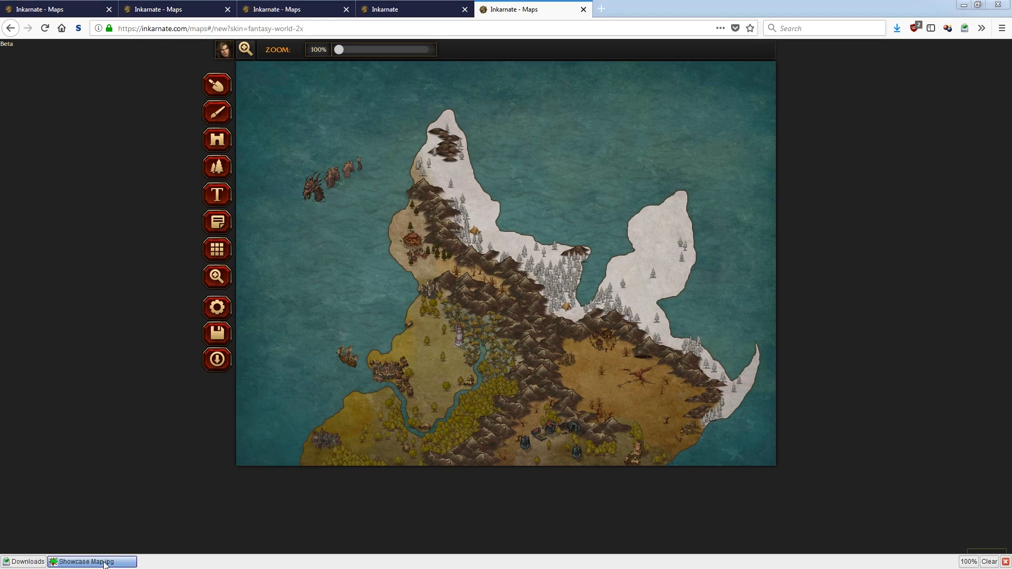
pyautogui.click(503, 298)
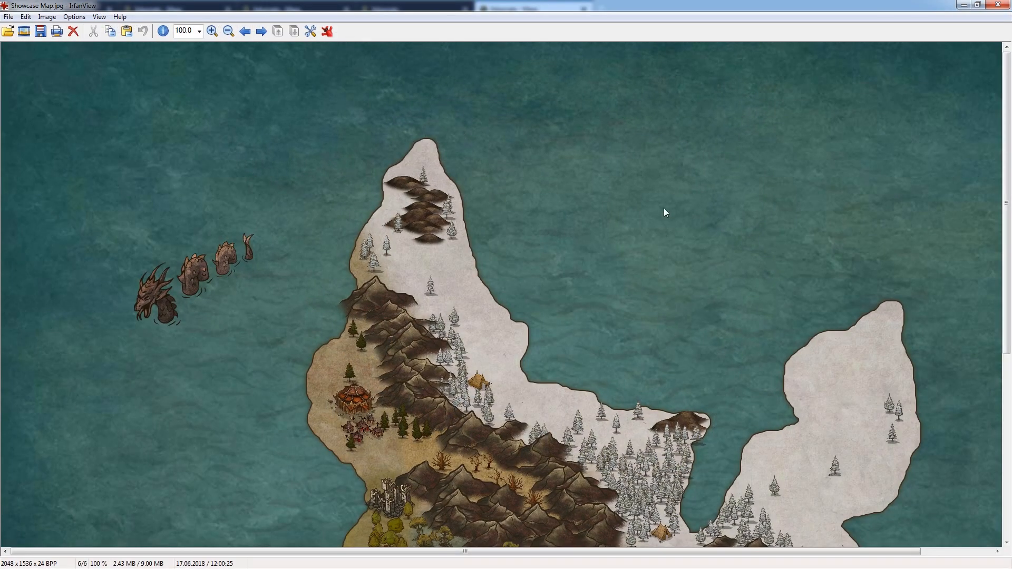
pyautogui.moveTo(1005, 80); pyautogui.dragTo(1009, 304)
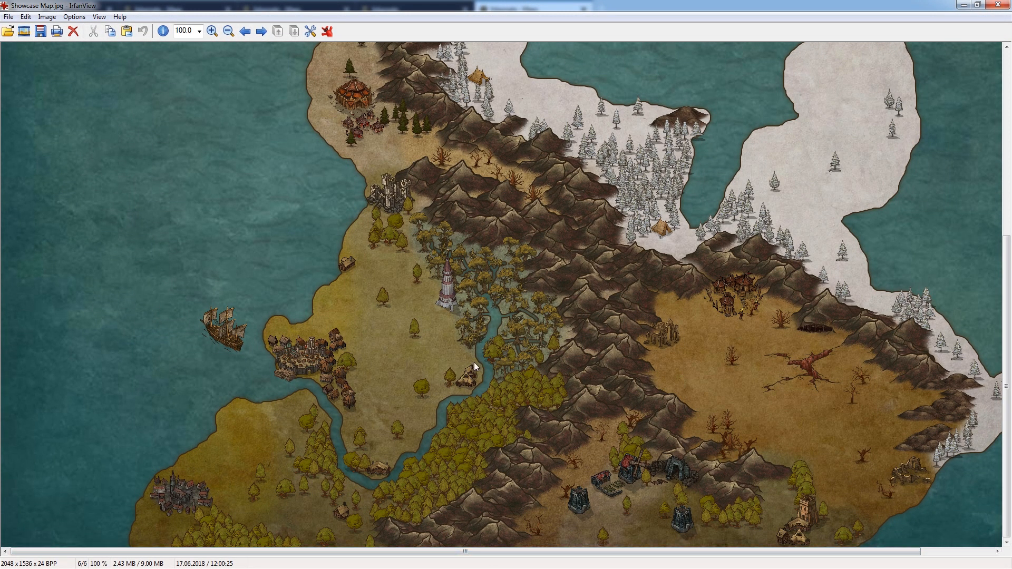
pyautogui.moveTo(564, 552); pyautogui.dragTo(748, 550)
pyautogui.moveTo(1008, 295); pyautogui.dragTo(987, 302)
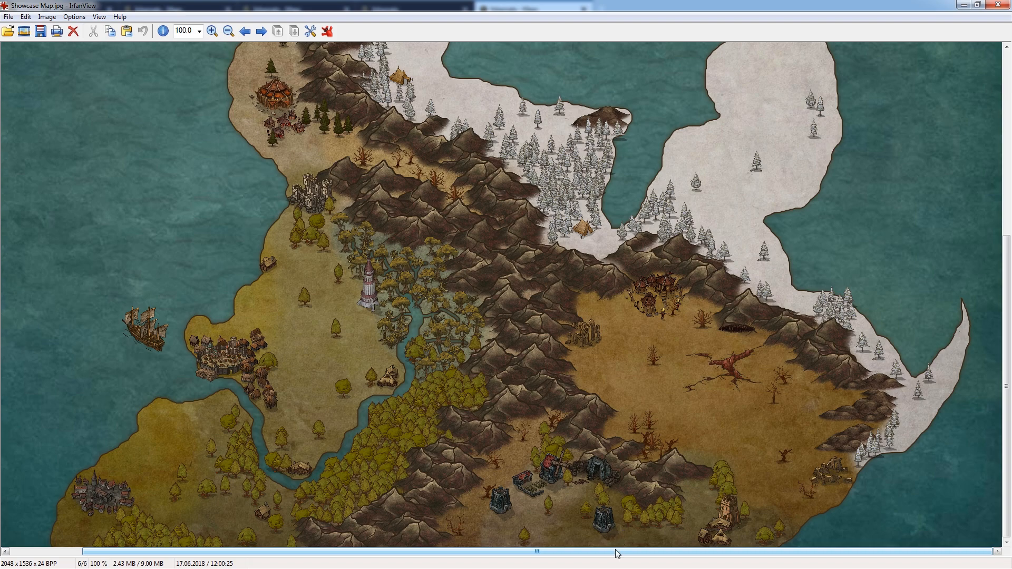
# - Examine the western and northern parts of the exported map image and close the image viewer
pyautogui.moveTo(615, 549); pyautogui.dragTo(524, 563)
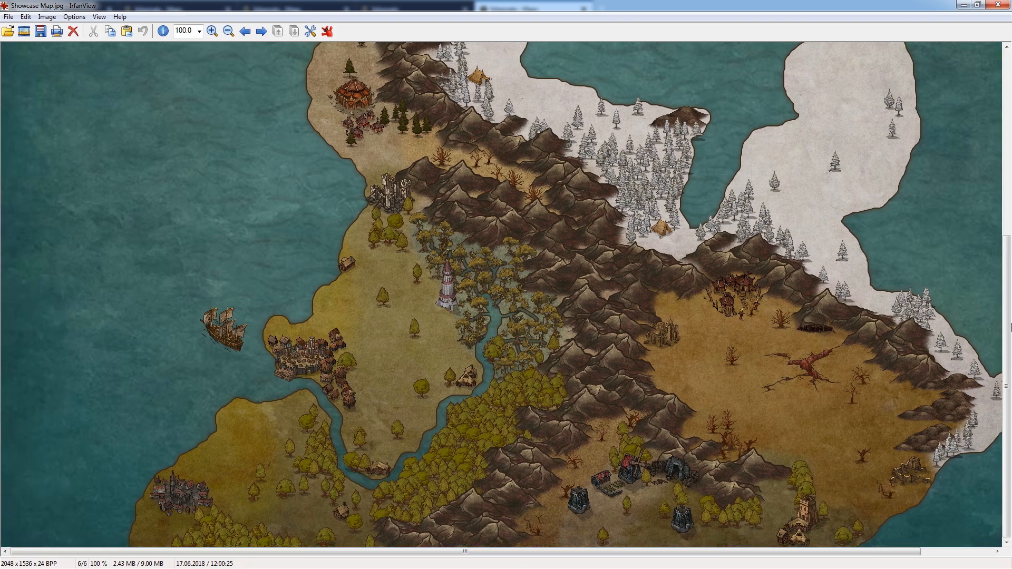
pyautogui.moveTo(1007, 325); pyautogui.dragTo(1008, 161)
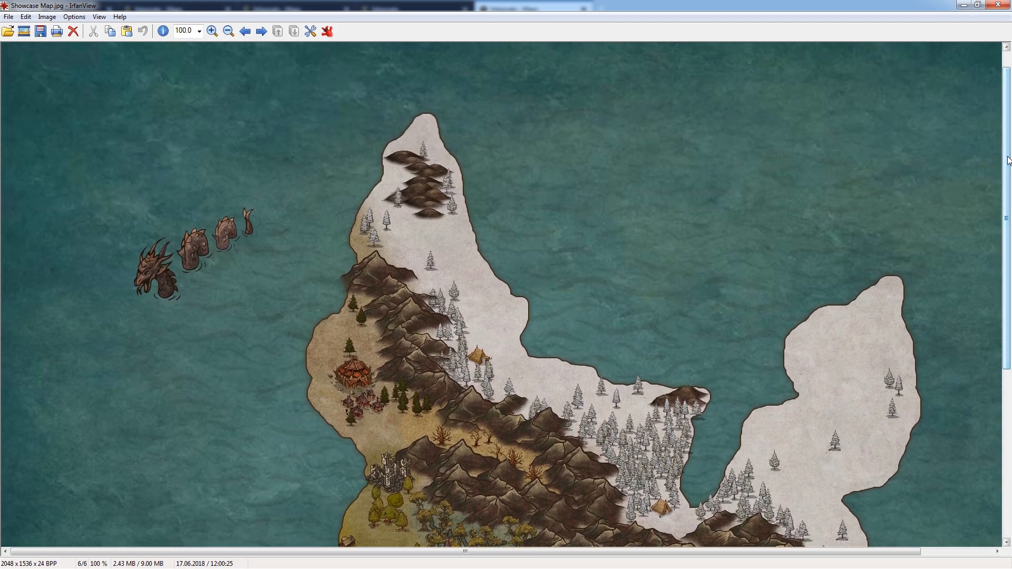
pyautogui.click(998, 5)
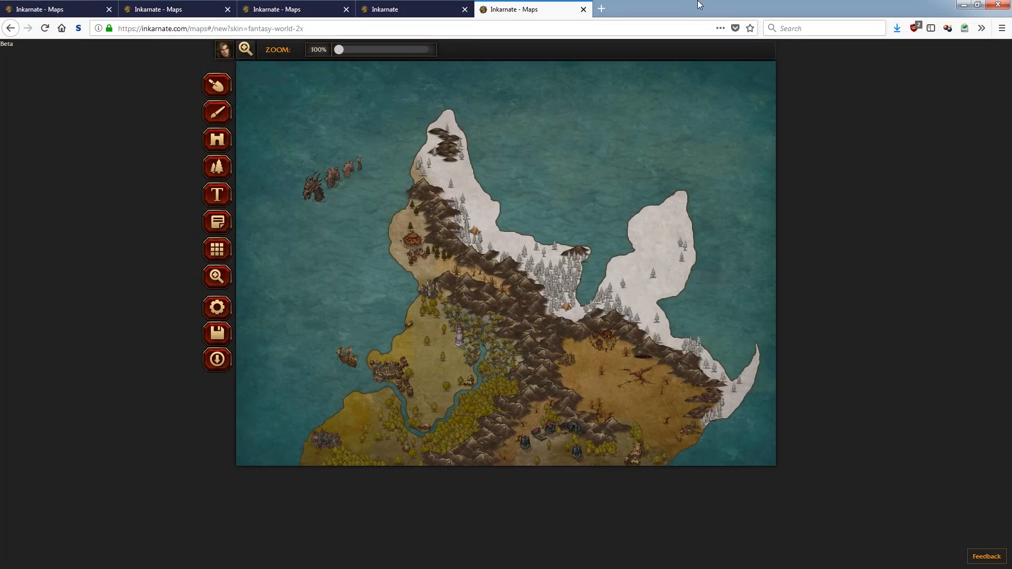
# - Add the map title "Erian" in Mason Serif Alt at size 76 in the sea at the map's northeast corner
pyautogui.click(225, 195)
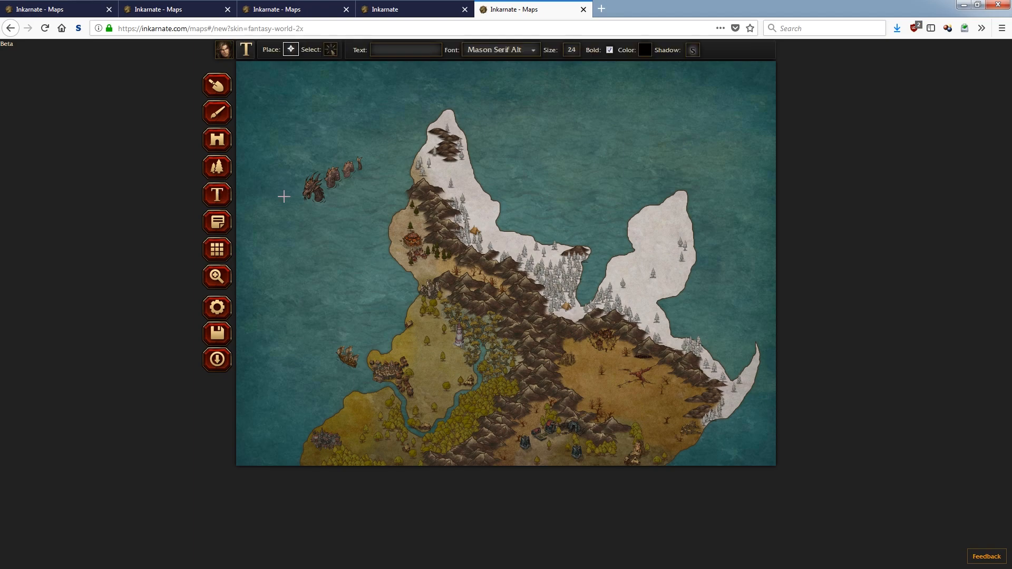
pyautogui.click(548, 109)
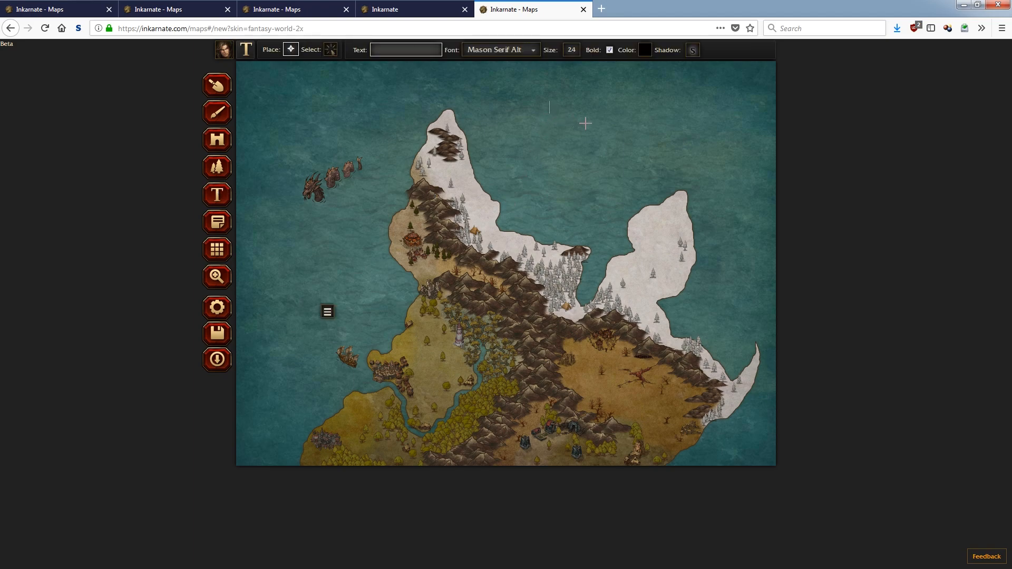
pyautogui.write('Erian')
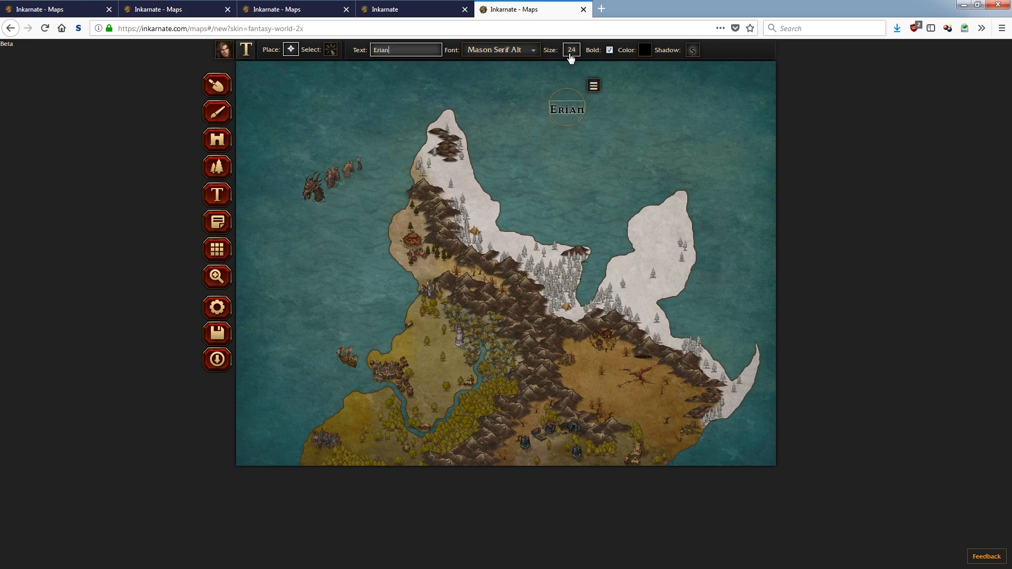
pyautogui.click(570, 53)
pyautogui.click(581, 64)
pyautogui.moveTo(617, 84); pyautogui.dragTo(724, 93)
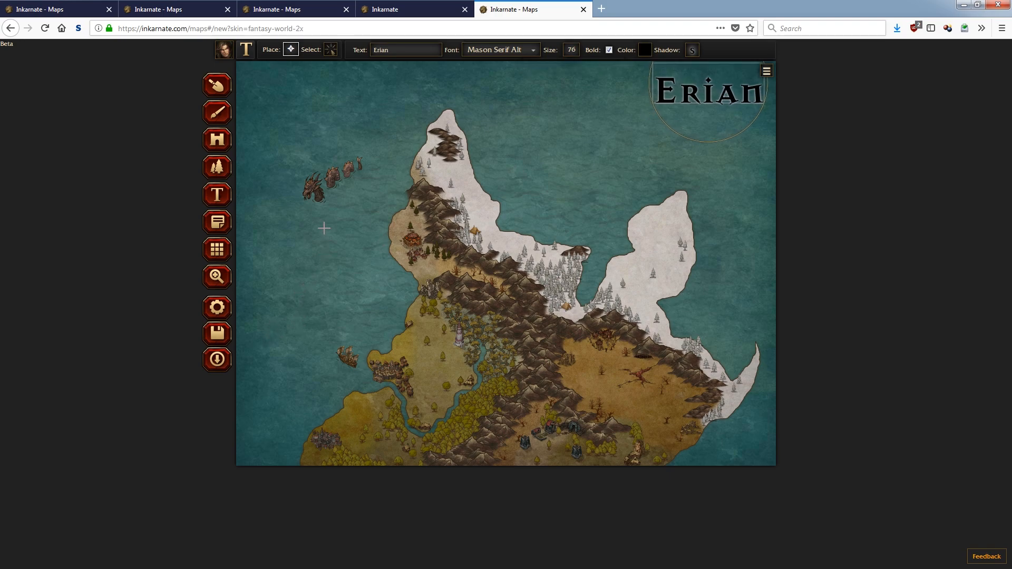
# - Add the text label "Erisat" at size 27 just above the walled port city on the west coast
pyautogui.click(285, 313)
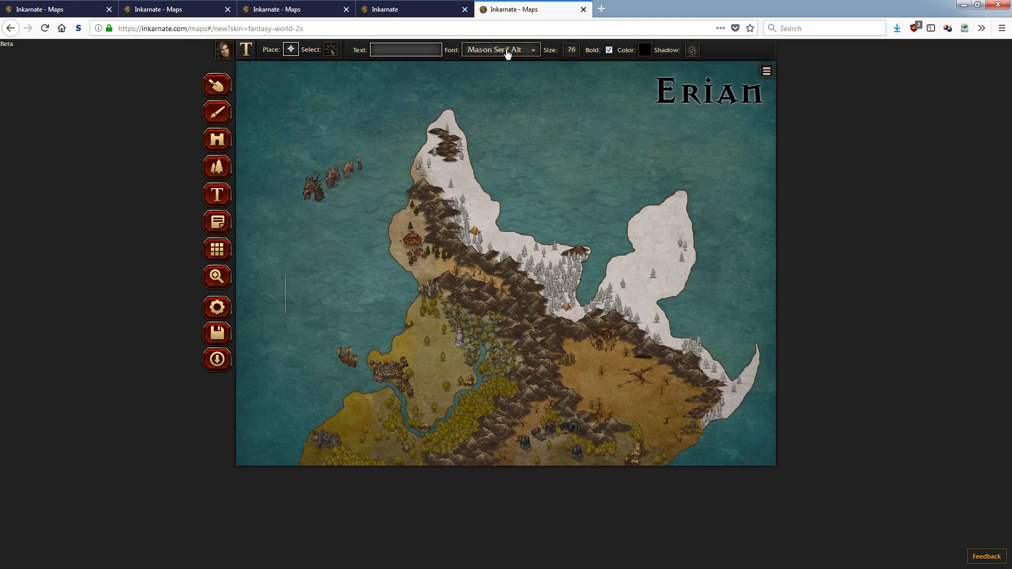
pyautogui.write('Erisat')
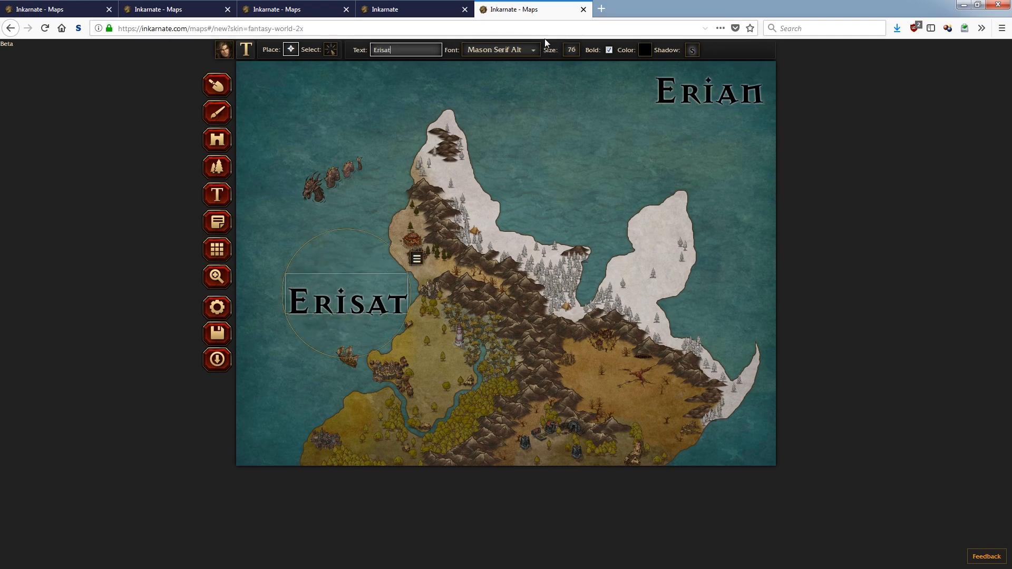
pyautogui.click(578, 53)
pyautogui.moveTo(580, 64); pyautogui.dragTo(541, 65)
pyautogui.moveTo(307, 310); pyautogui.dragTo(388, 352)
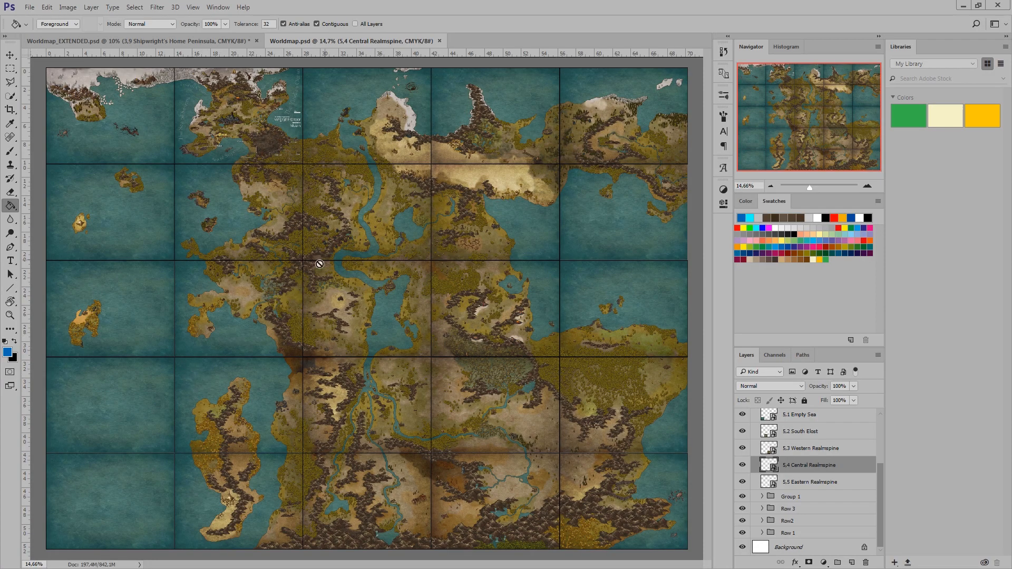
# - Switch to Worldmap.psd in Photoshop and examine its joined segments from the Vingraf Frontier down the west coast to the southern island
pyautogui.click(10, 55)
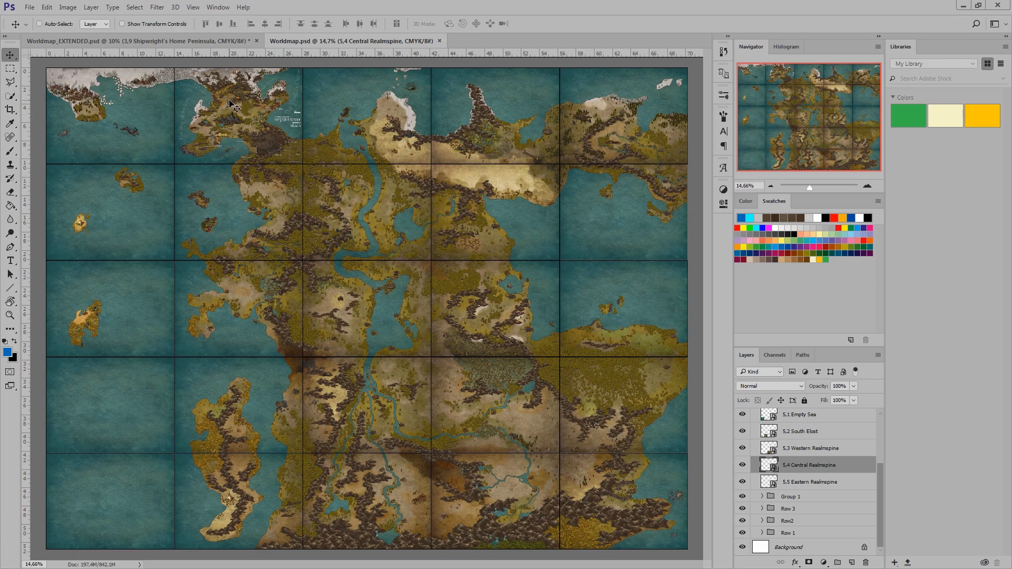
pyautogui.scroll(2, 216, 94)
pyautogui.scroll(4, 272, 117)
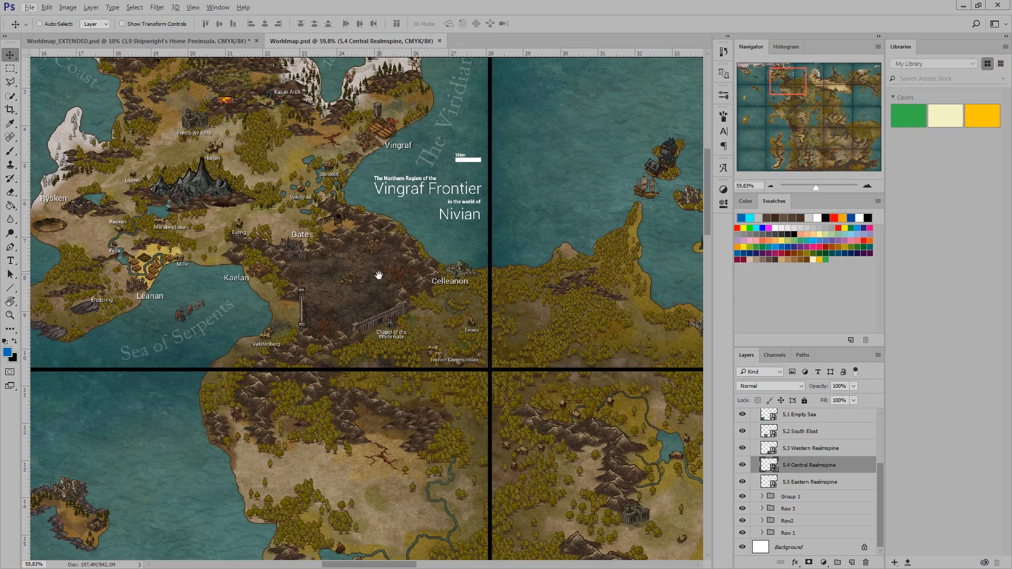
pyautogui.moveTo(363, 227); pyautogui.dragTo(227, 344)
pyautogui.moveTo(554, 425)
pyautogui.mouseDown()
pyautogui.moveTo(494, 319)
pyautogui.moveTo(492, 219)
pyautogui.mouseUp()
pyautogui.moveTo(499, 415)
pyautogui.mouseDown()
pyautogui.moveTo(542, 355)
pyautogui.moveTo(574, 272)
pyautogui.mouseUp()
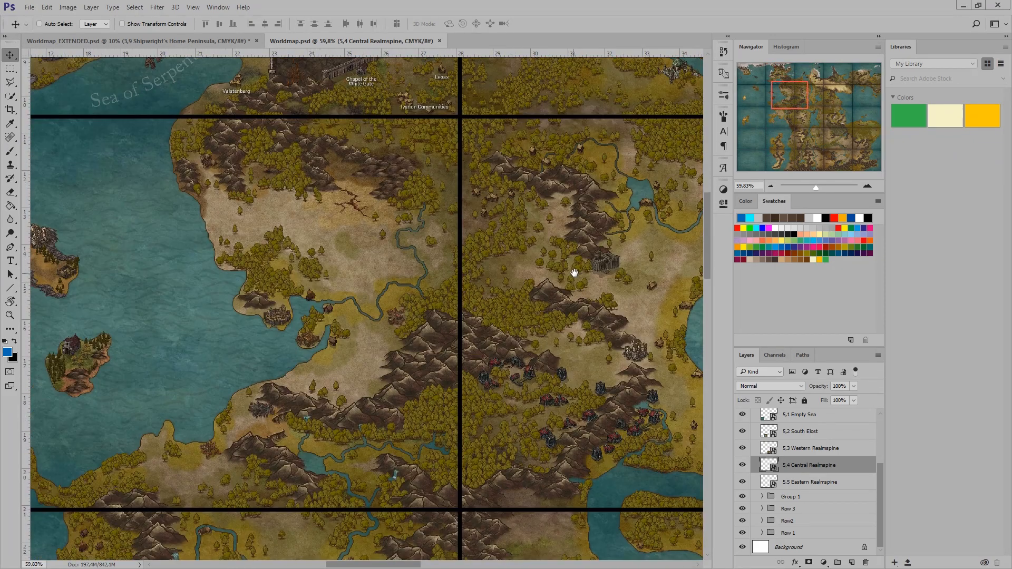
pyautogui.moveTo(445, 341); pyautogui.dragTo(524, 332)
pyautogui.moveTo(529, 418); pyautogui.dragTo(548, 268)
pyautogui.moveTo(519, 366)
pyautogui.mouseDown()
pyautogui.moveTo(527, 158)
pyautogui.moveTo(519, 182)
pyautogui.mouseUp()
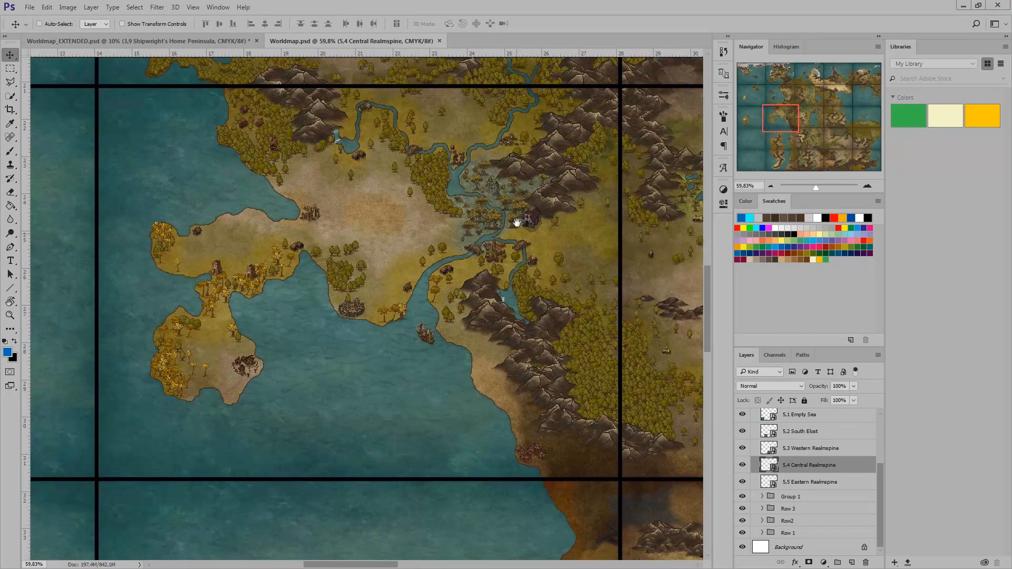
pyautogui.scroll(-5, 499, 341)
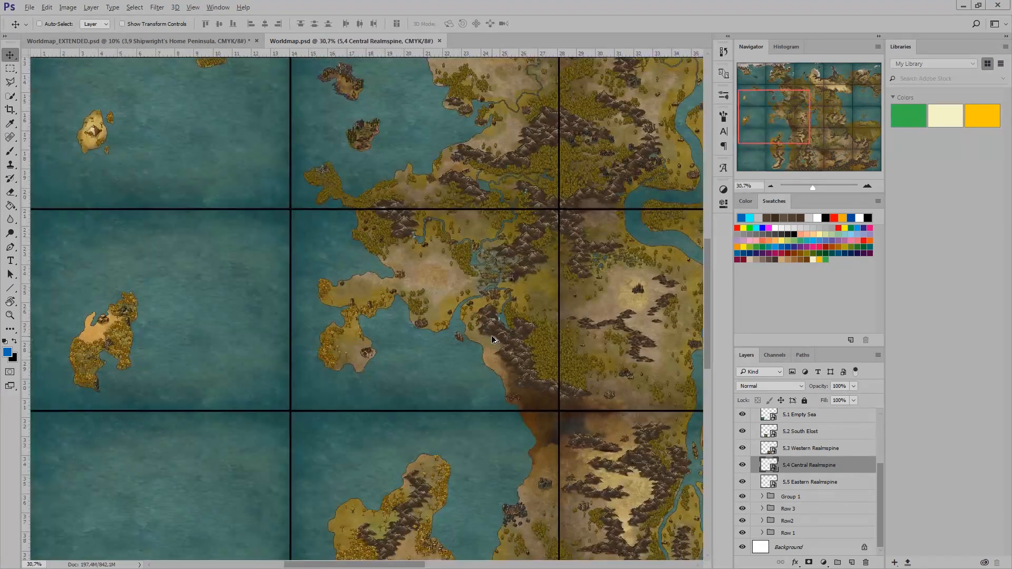
pyautogui.moveTo(572, 447); pyautogui.dragTo(566, 258)
pyautogui.moveTo(536, 397); pyautogui.dragTo(519, 372)
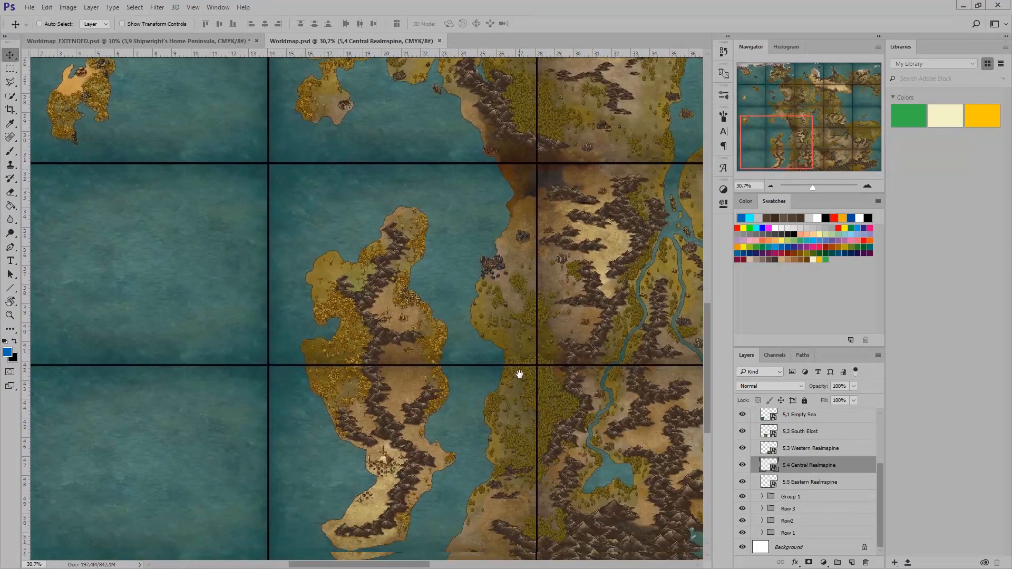
# - Inspect the seams between map segments around the southern island and strait by hiding the Grid layer and showing it again
pyautogui.scroll(8, 513, 375)
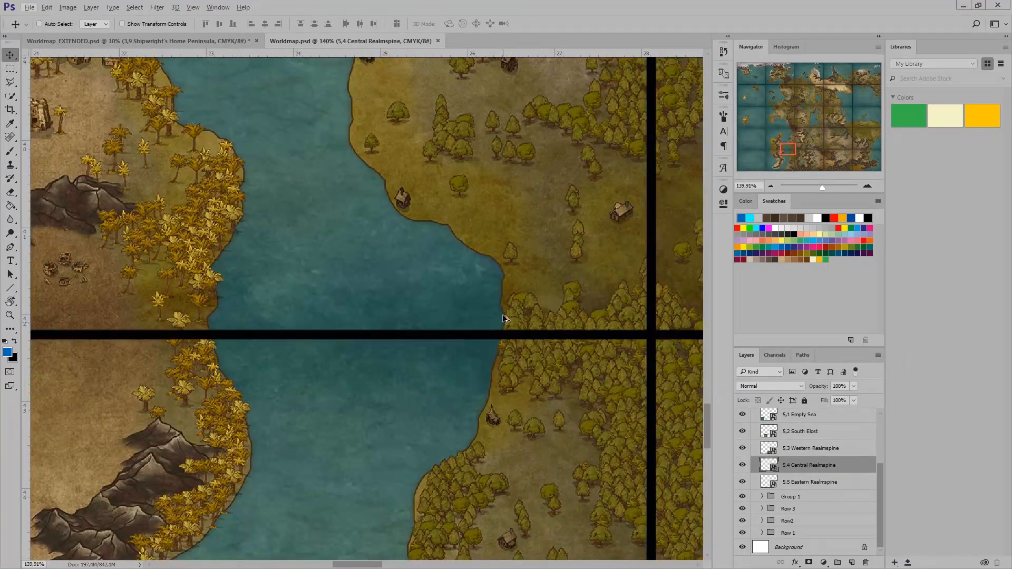
pyautogui.moveTo(266, 380); pyautogui.dragTo(612, 376)
pyautogui.moveTo(153, 325); pyautogui.dragTo(467, 343)
pyautogui.scroll(3, 780, 446)
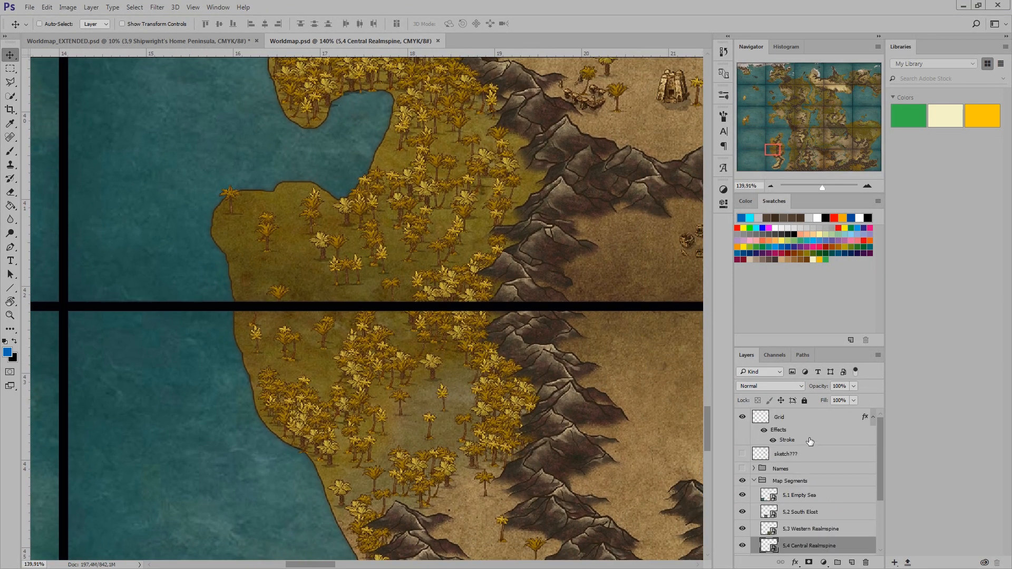
pyautogui.click(741, 417)
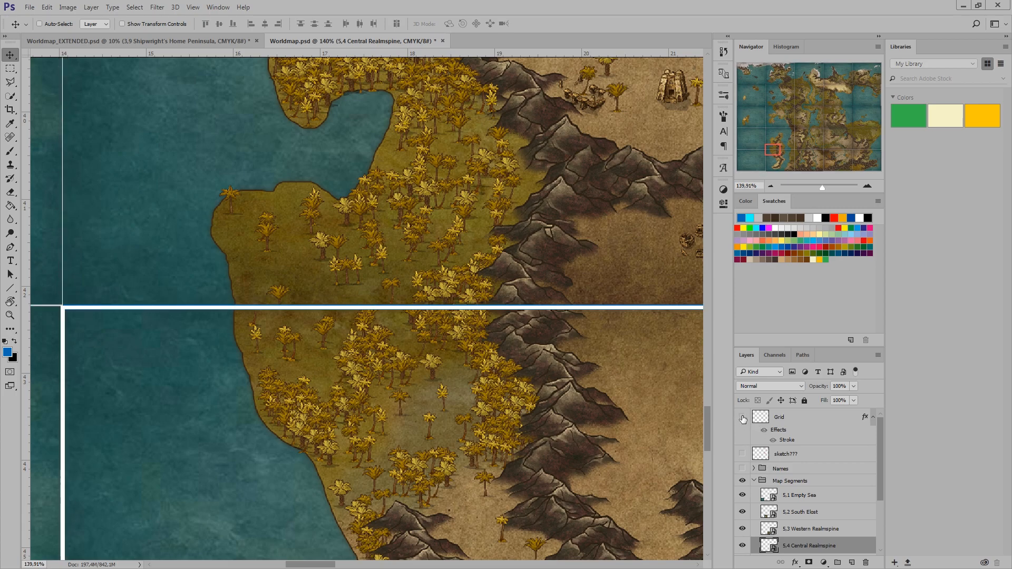
pyautogui.moveTo(574, 335); pyautogui.dragTo(381, 362)
pyautogui.click(742, 417)
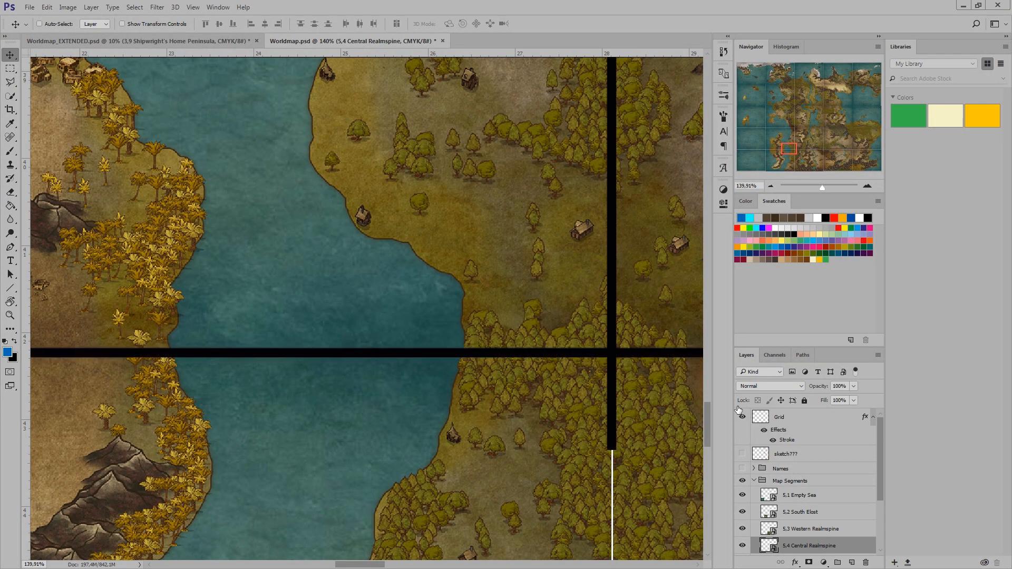
# - View the whole of Worldmap.psd at 12.5% and bring up Worldmap_EXTENDED.psd to view its larger segment grid
pyautogui.scroll(-10, 353, 317)
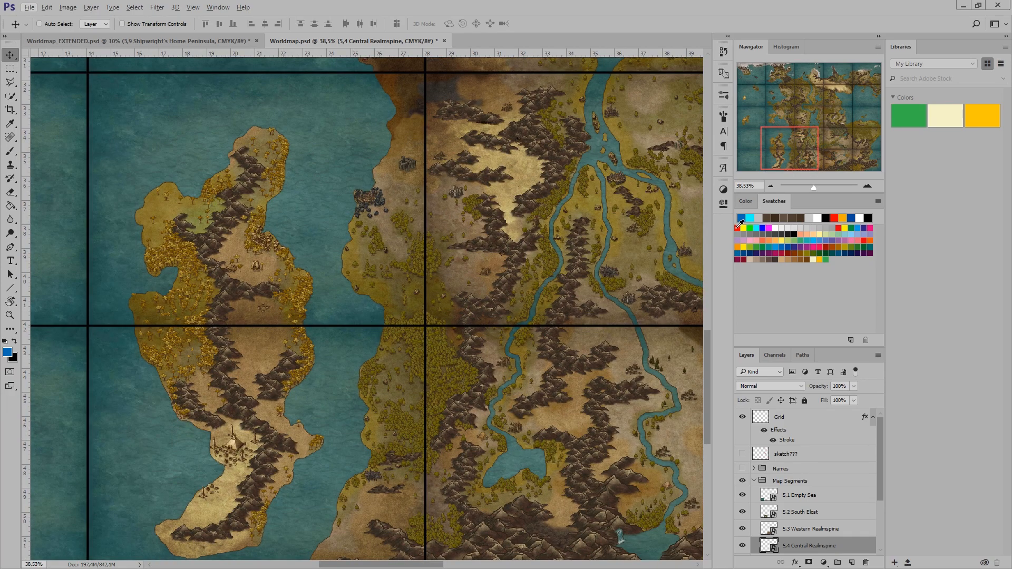
pyautogui.click(771, 187)
pyautogui.click(770, 187)
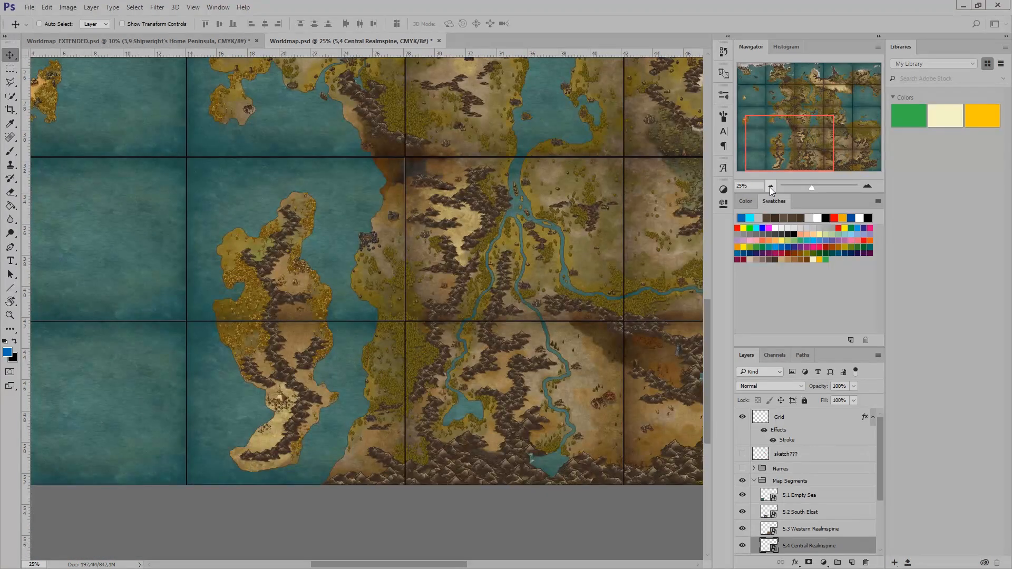
pyautogui.click(770, 187)
pyautogui.click(770, 187)
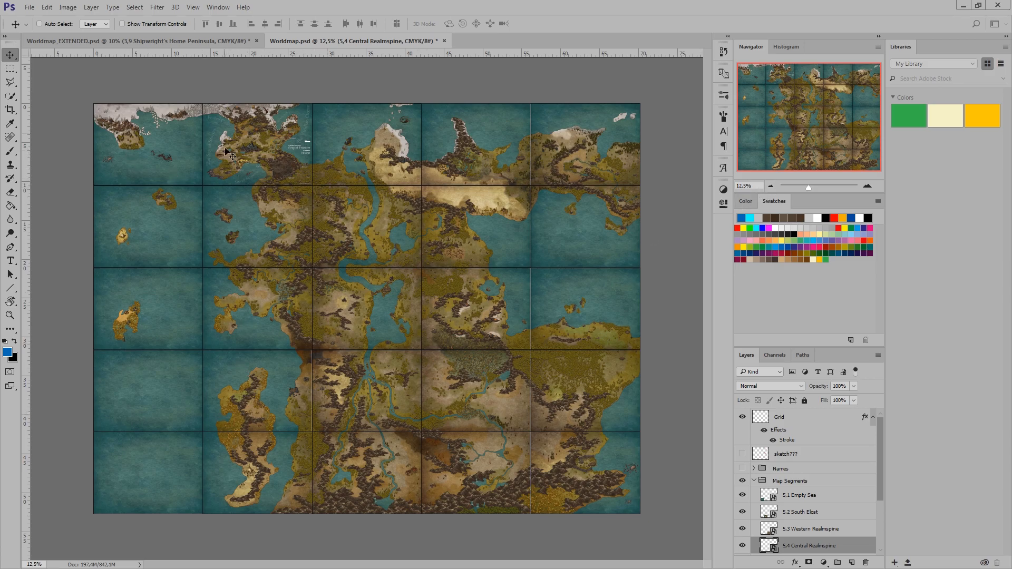
pyautogui.click(165, 40)
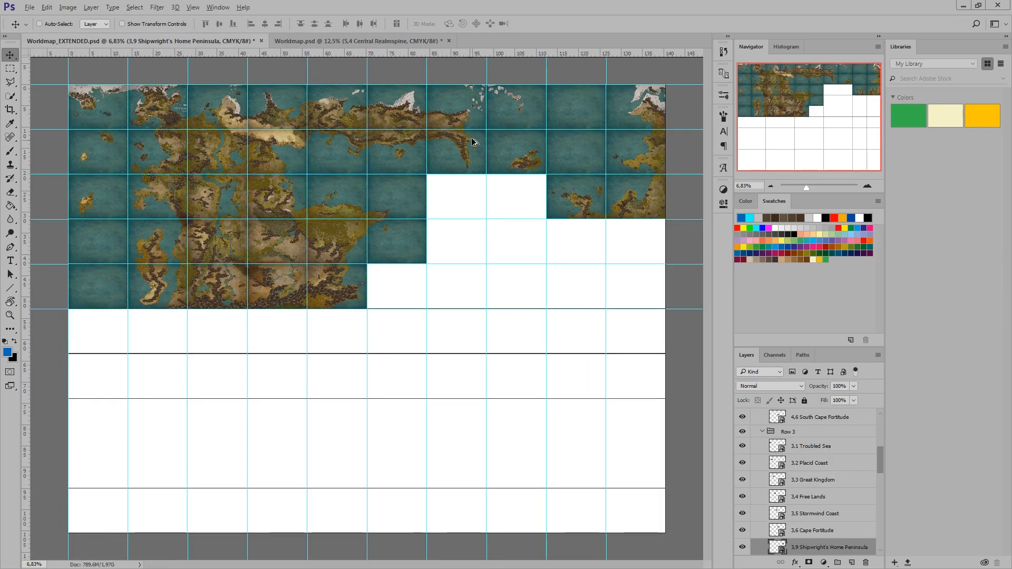
# - Switch back to the browser, follow the Inkarnate Pro link on the Inkarnate homepage and return to the homepage
pyautogui.press('alt')
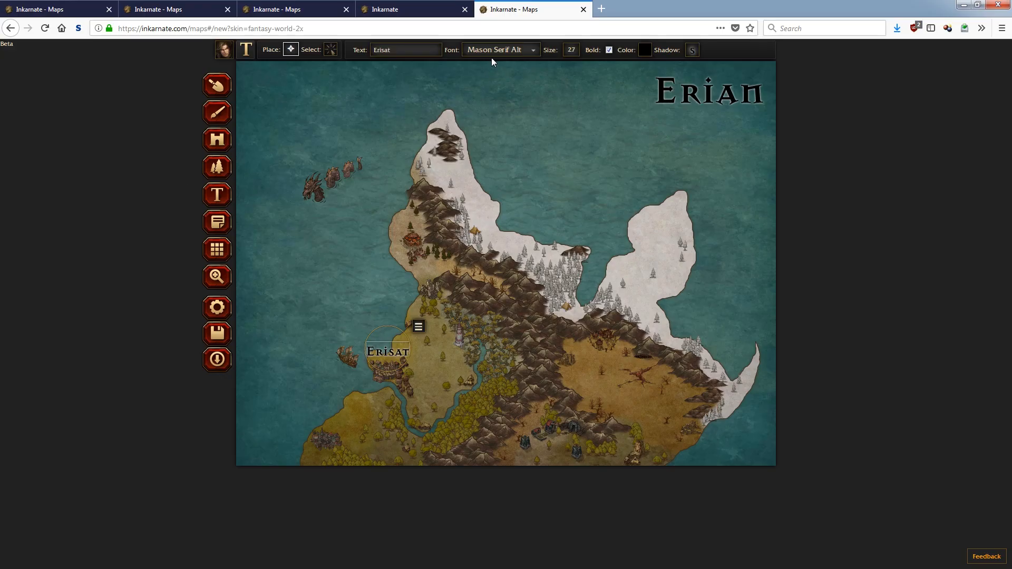
pyautogui.click(415, 5)
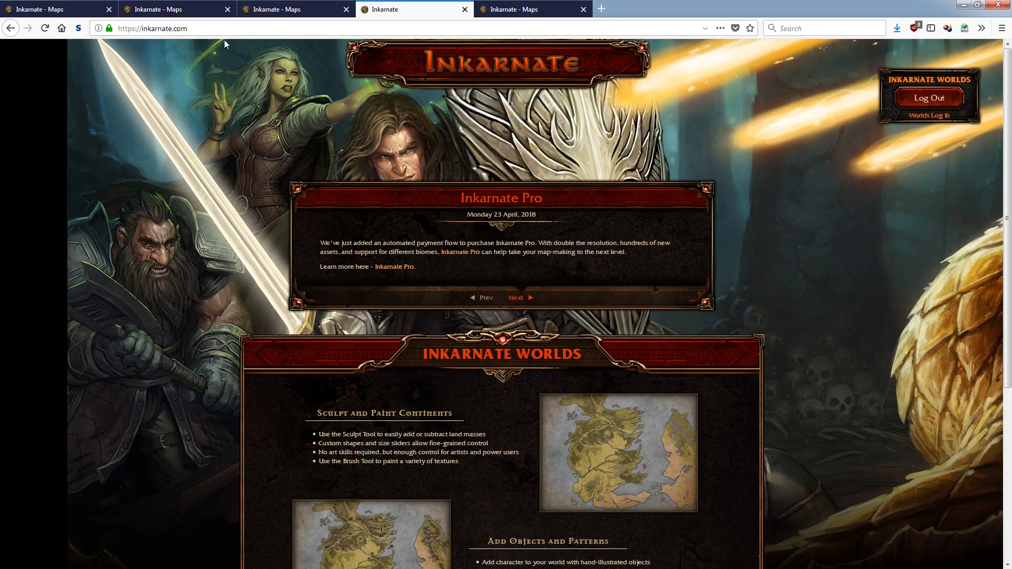
pyautogui.click(466, 251)
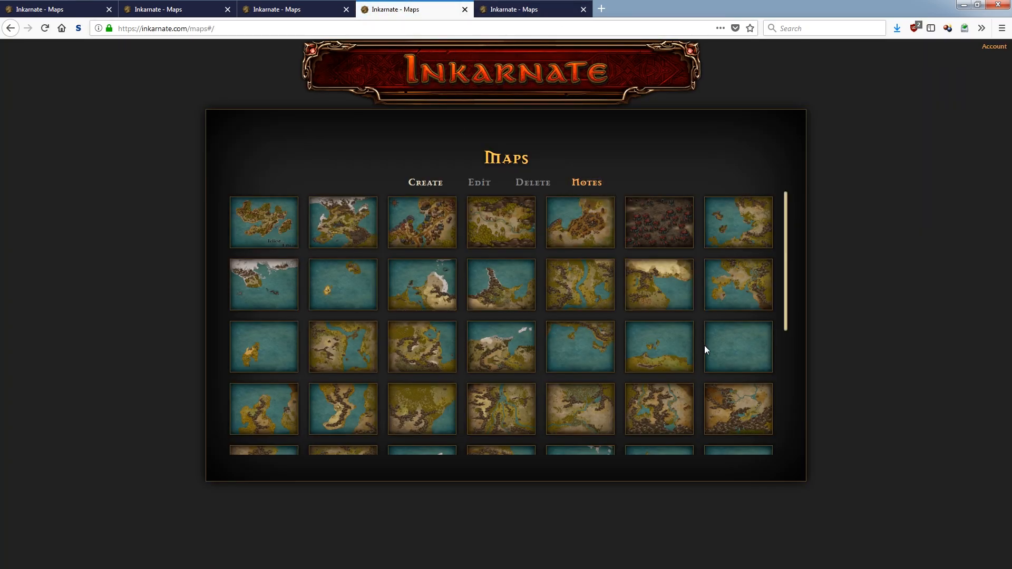
pyautogui.hotkey('alt', 'Left')
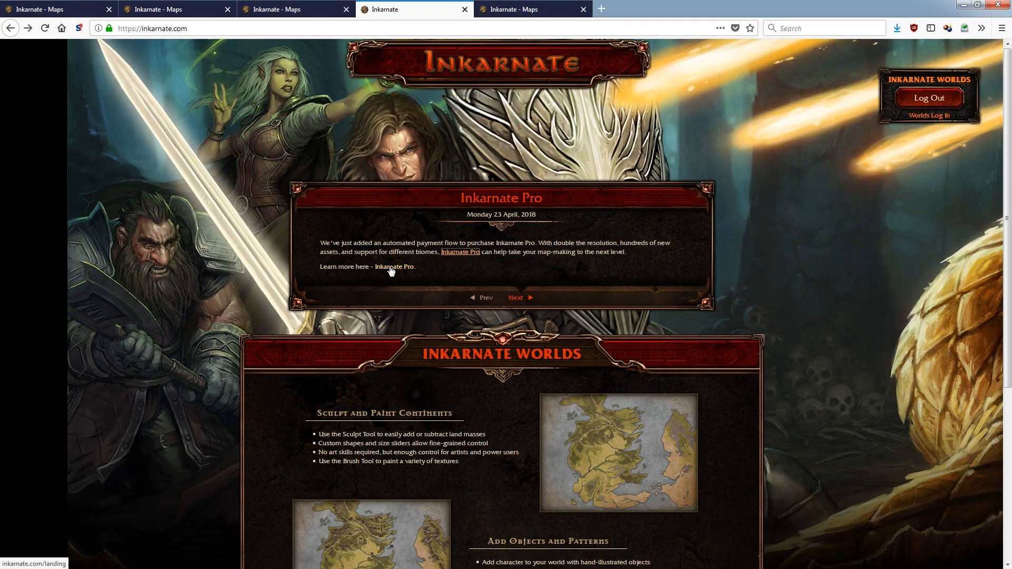
# - View the Commercial License and Worlds Announcement news posts, return to the Inkarnate Pro post and switch to the extended map in Photoshop
pyautogui.click(515, 298)
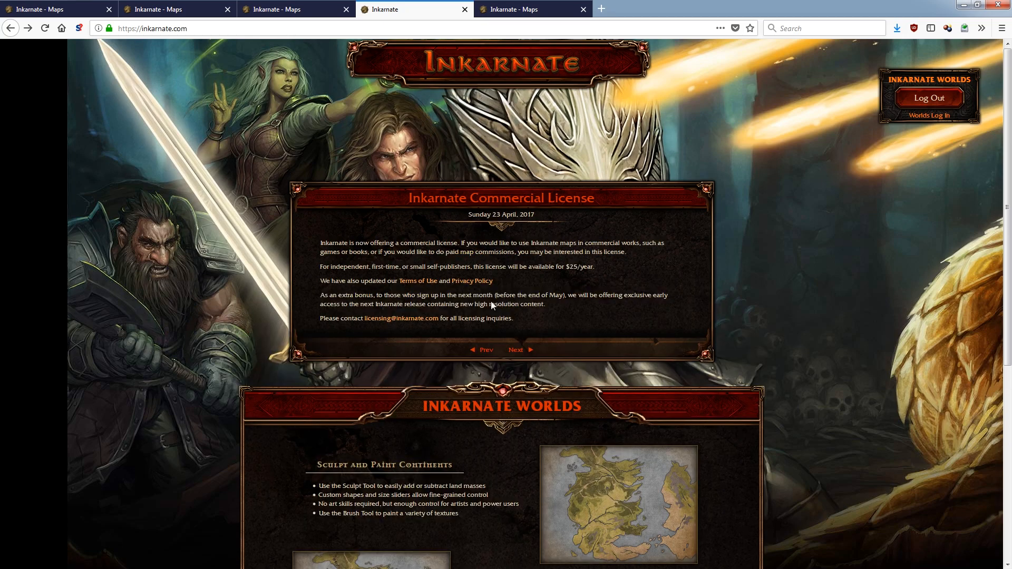
pyautogui.click(529, 349)
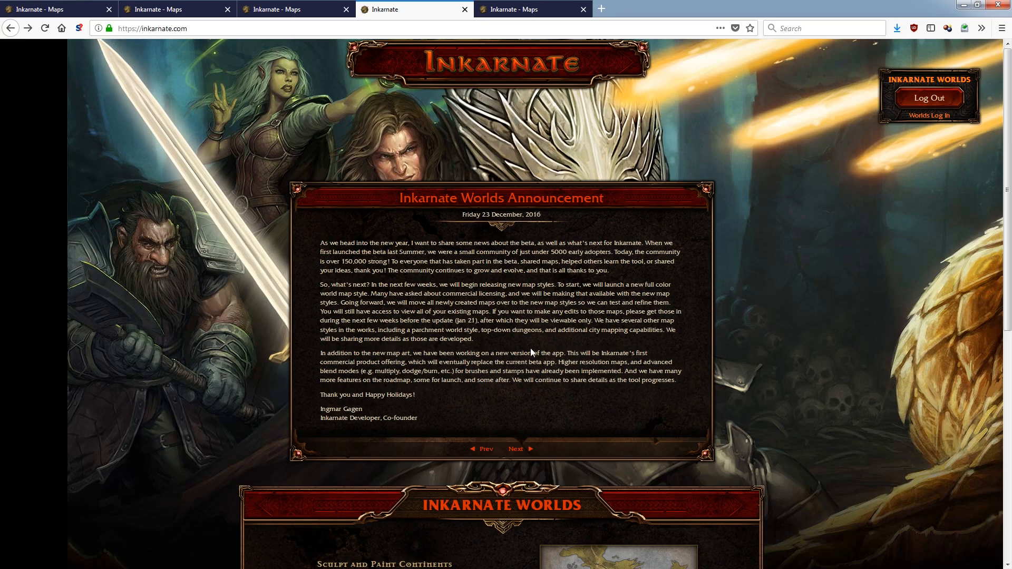
pyautogui.click(481, 447)
pyautogui.click(486, 351)
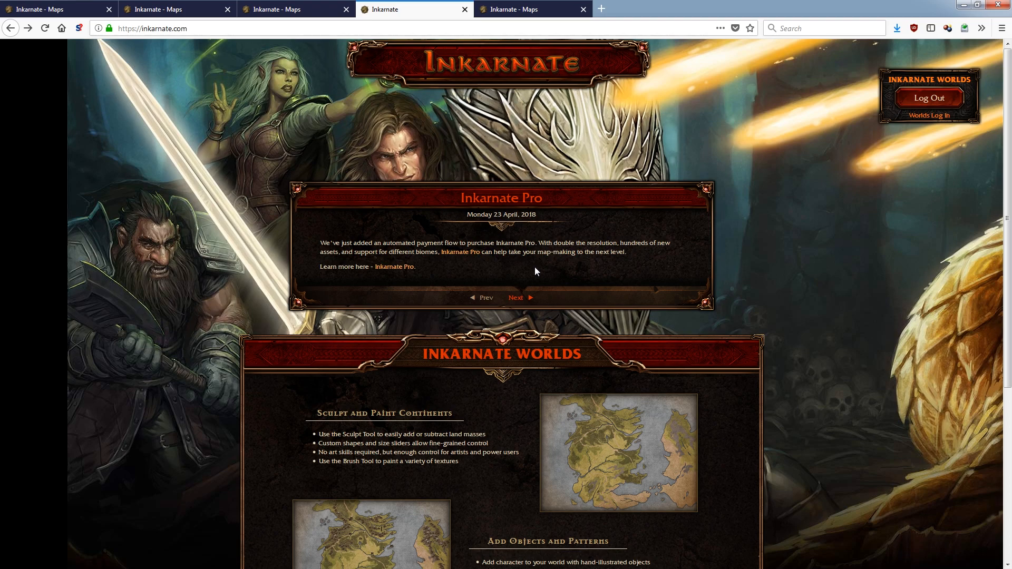
pyautogui.hotkey('alt', 'Tab')
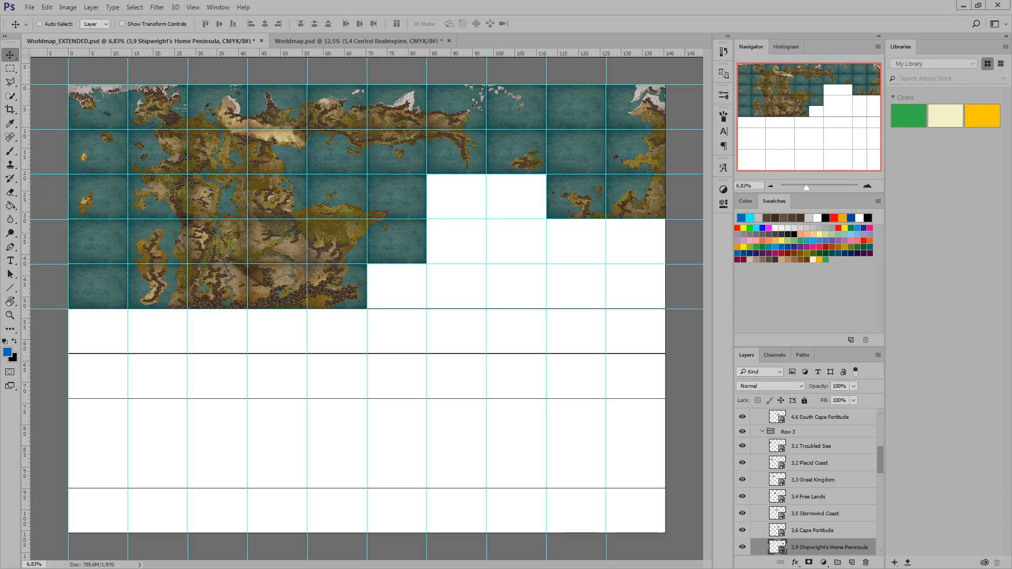